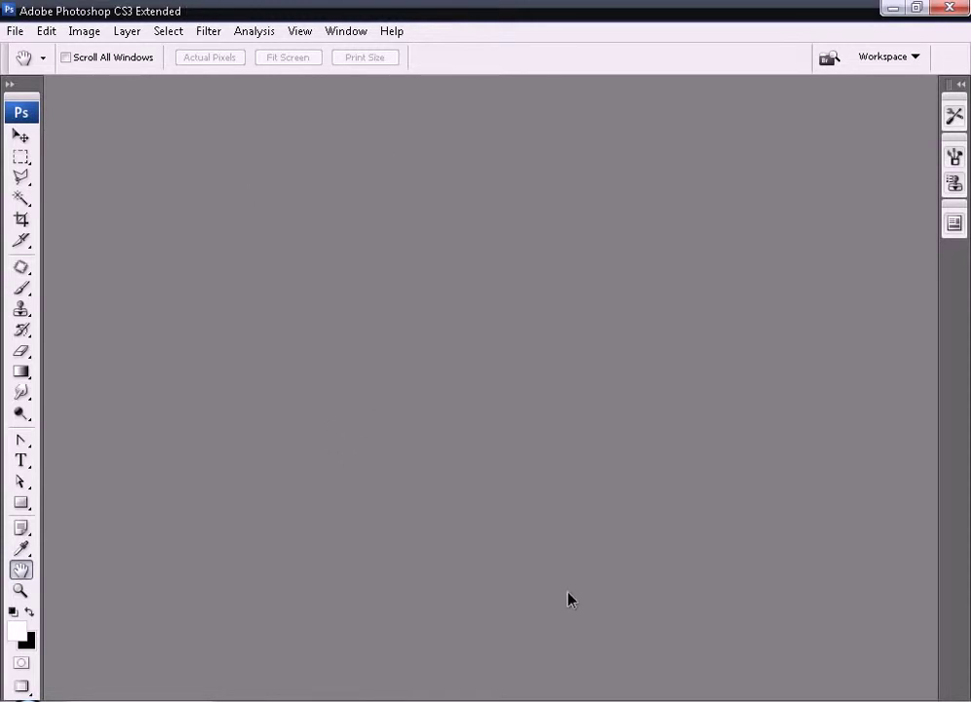
# Create a new 15 × 10 cm, 300 ppi white document, show the Layers panel and zoom out.
pyautogui.click(14, 33)
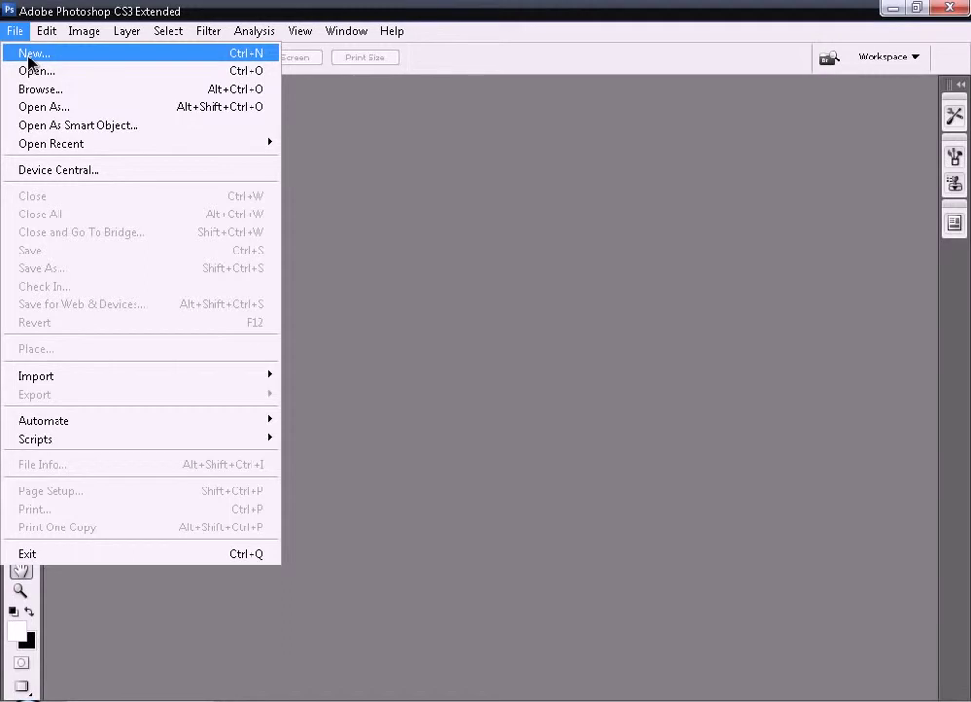
pyautogui.click(29, 61)
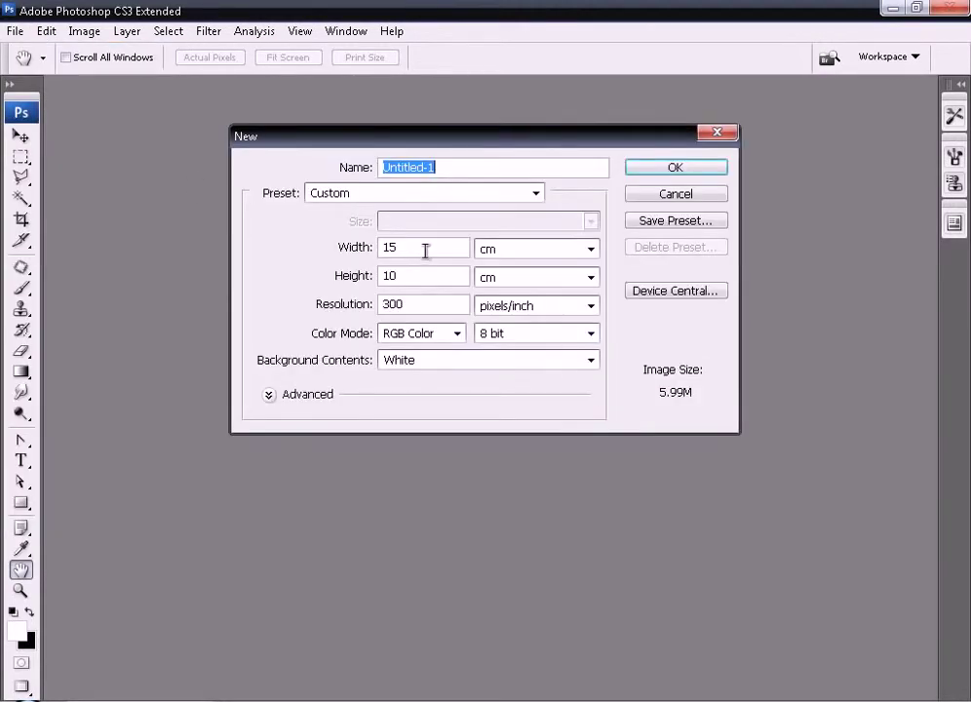
pyautogui.click(408, 361)
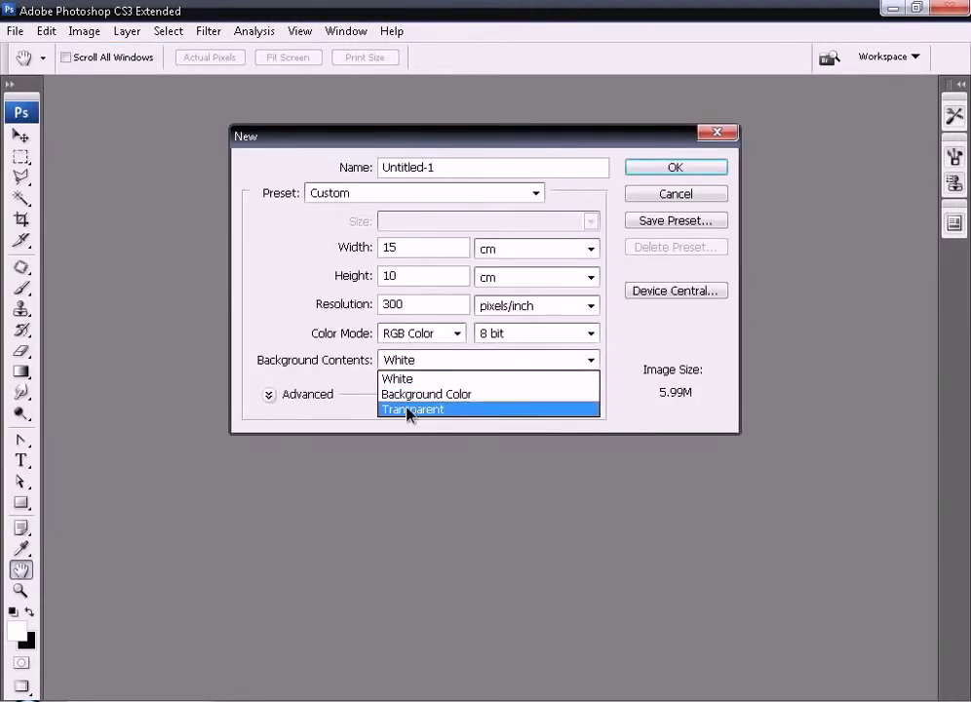
pyautogui.click(407, 380)
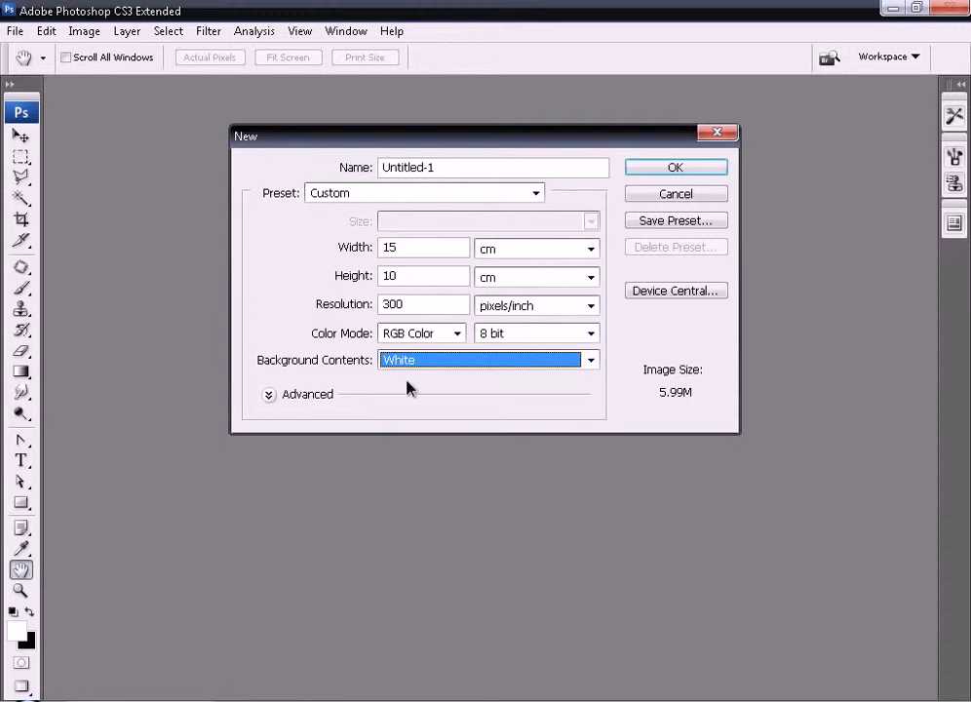
pyautogui.click(700, 174)
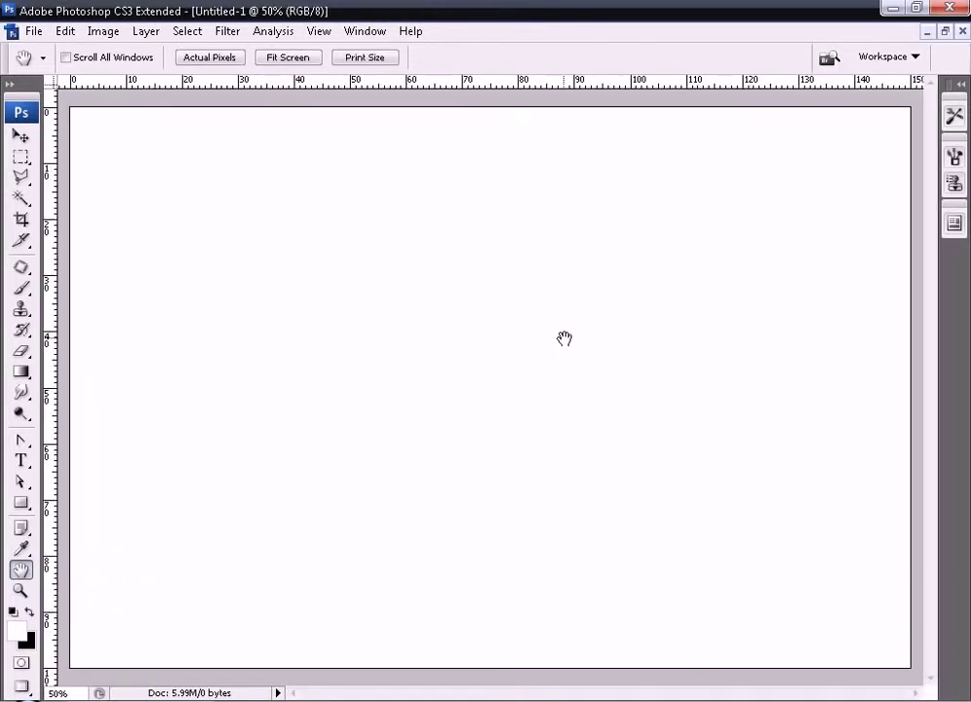
pyautogui.press('F7')
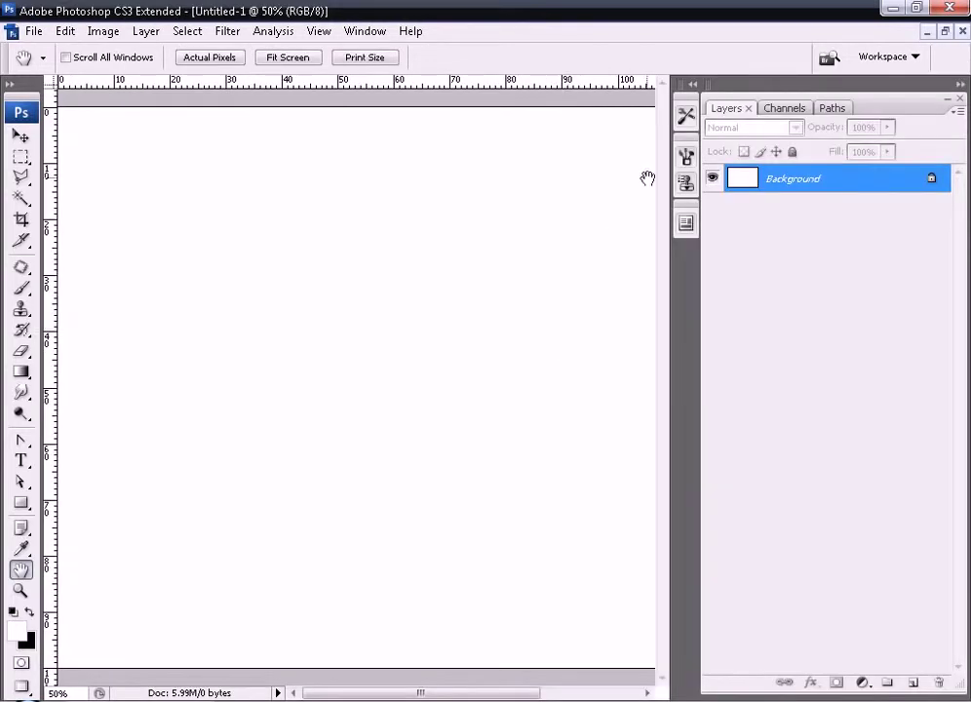
pyautogui.hotkey('ctrl', '-')
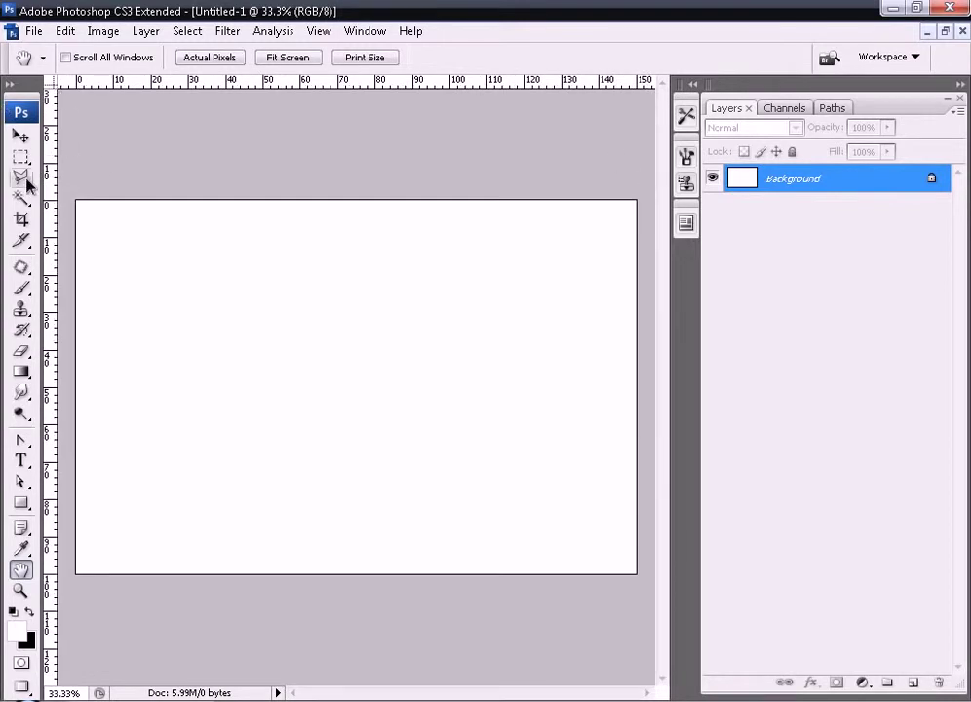
# Draw a tall rectangular selection on the left of the page and zoom in on it.
pyautogui.click(21, 158)
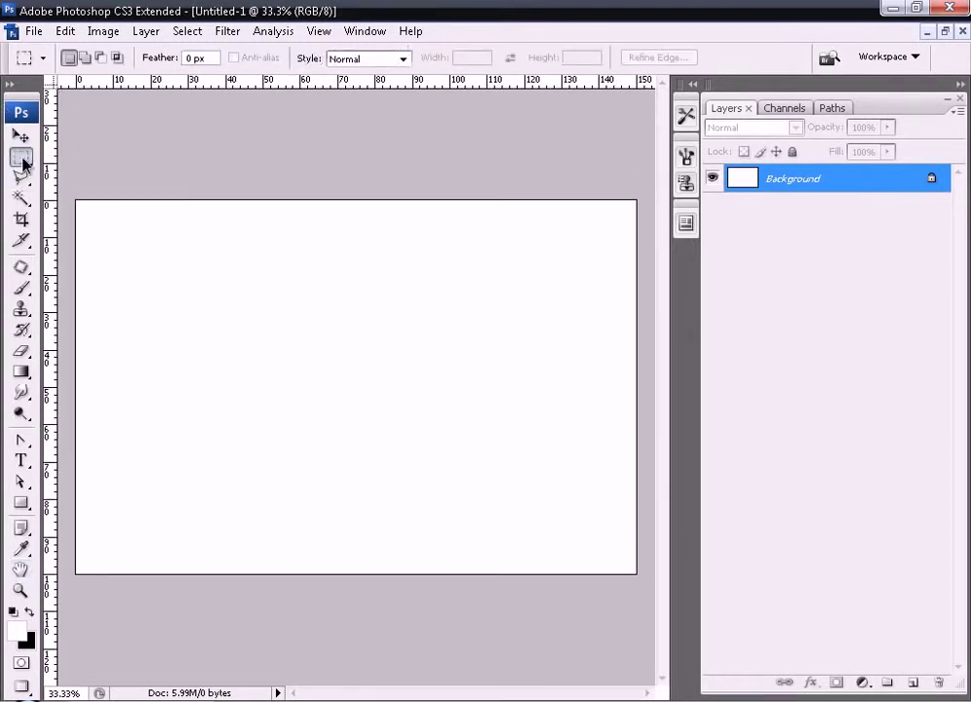
pyautogui.moveTo(318, 459); pyautogui.dragTo(347, 517)
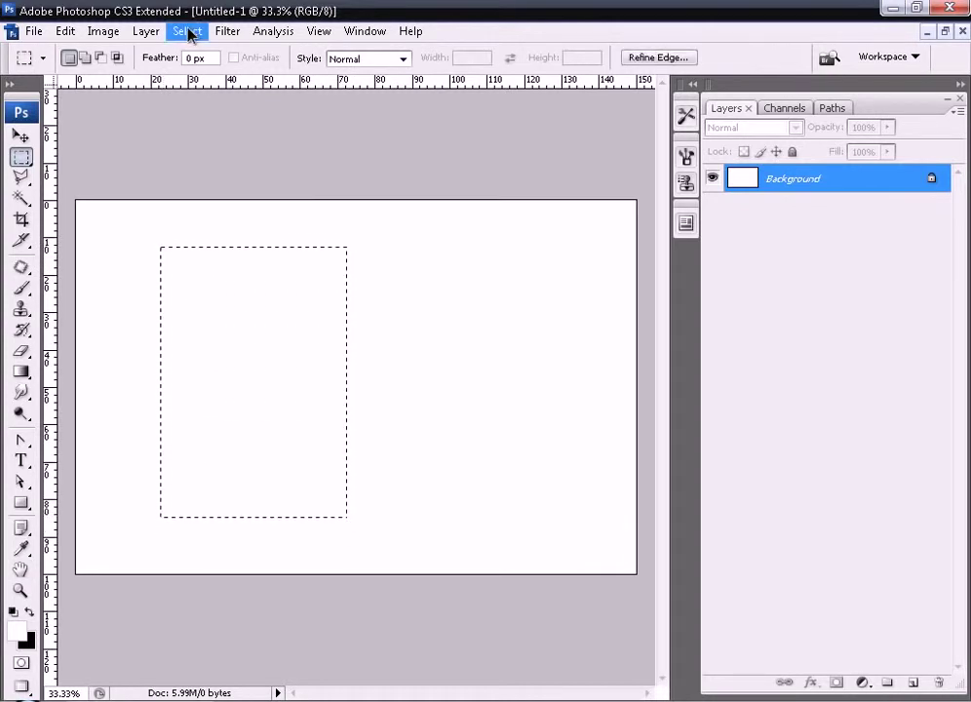
pyautogui.click(187, 32)
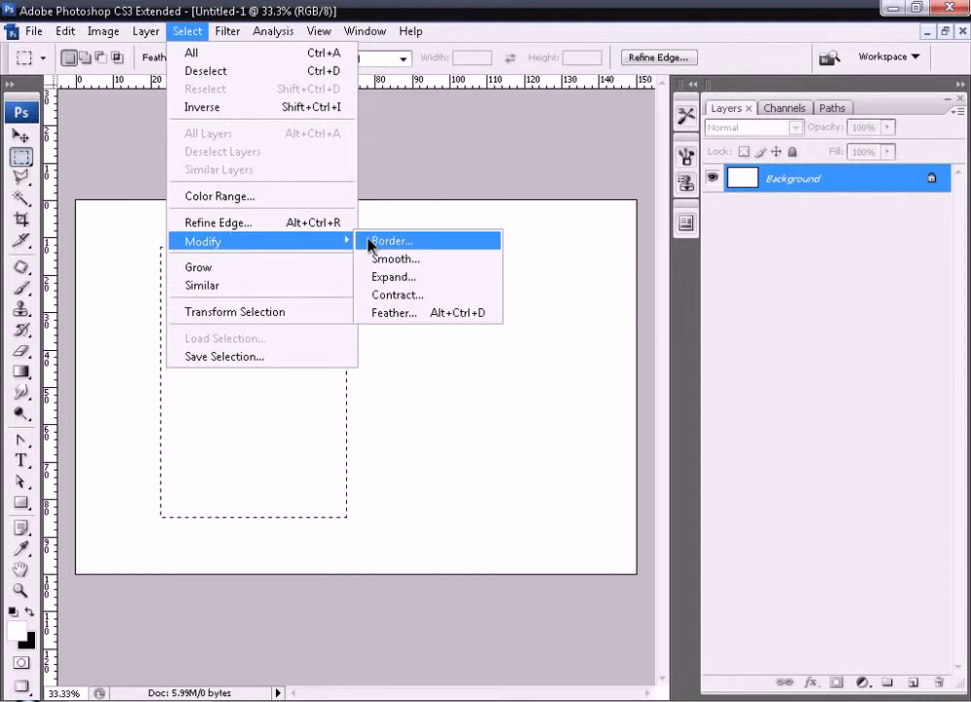
pyautogui.click(172, 232)
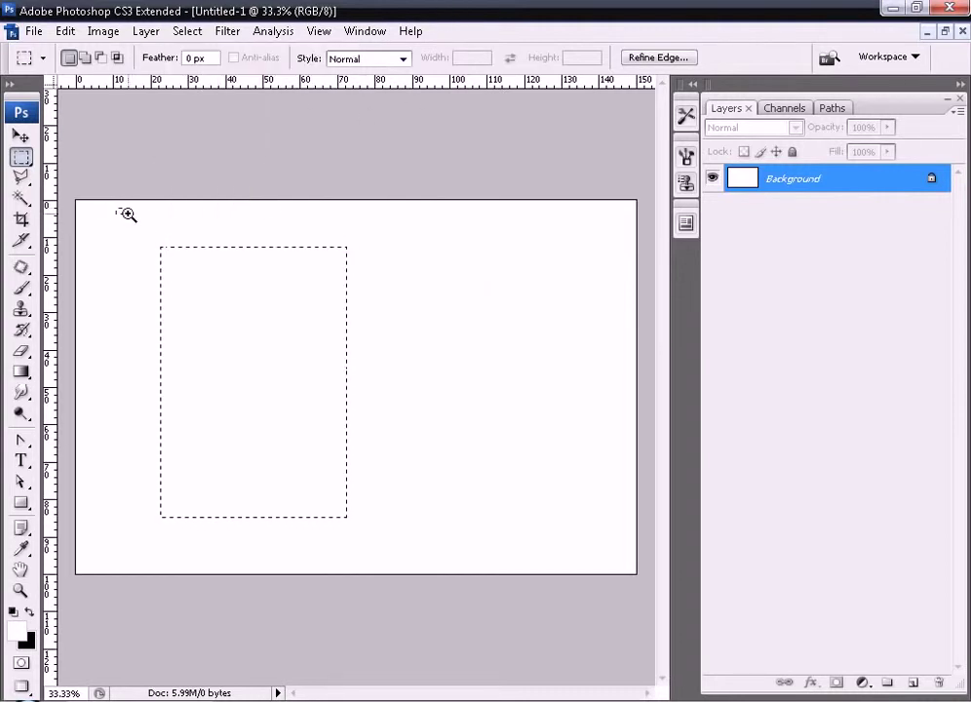
pyautogui.click(127, 213)
# Round the selection's corners by applying a 10-pixel Smooth twice.
pyautogui.click(187, 31)
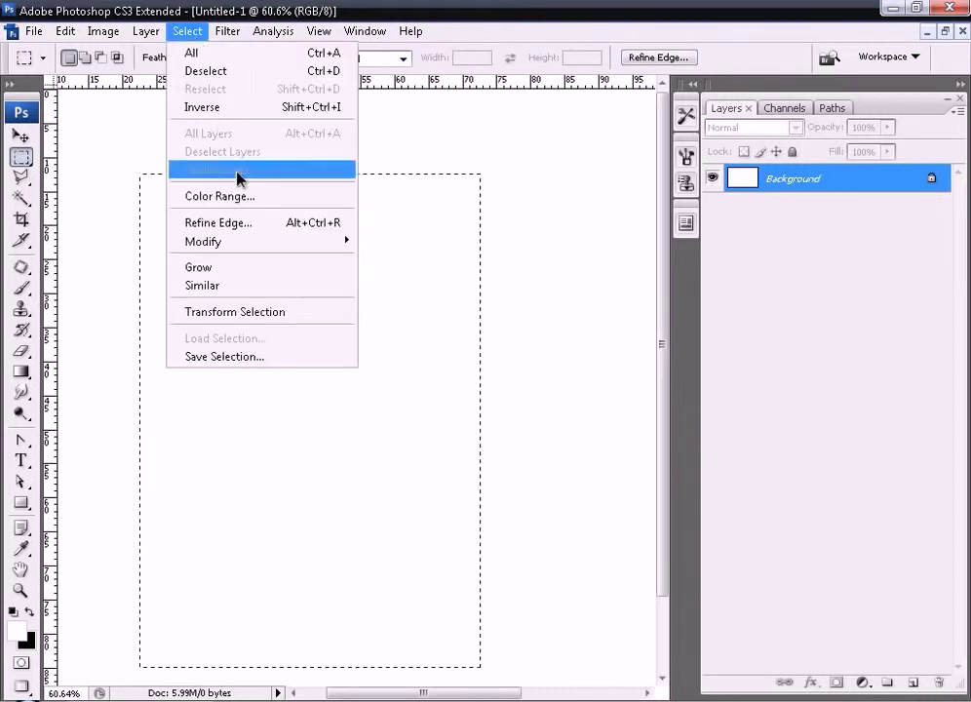
pyautogui.moveTo(203, 241)
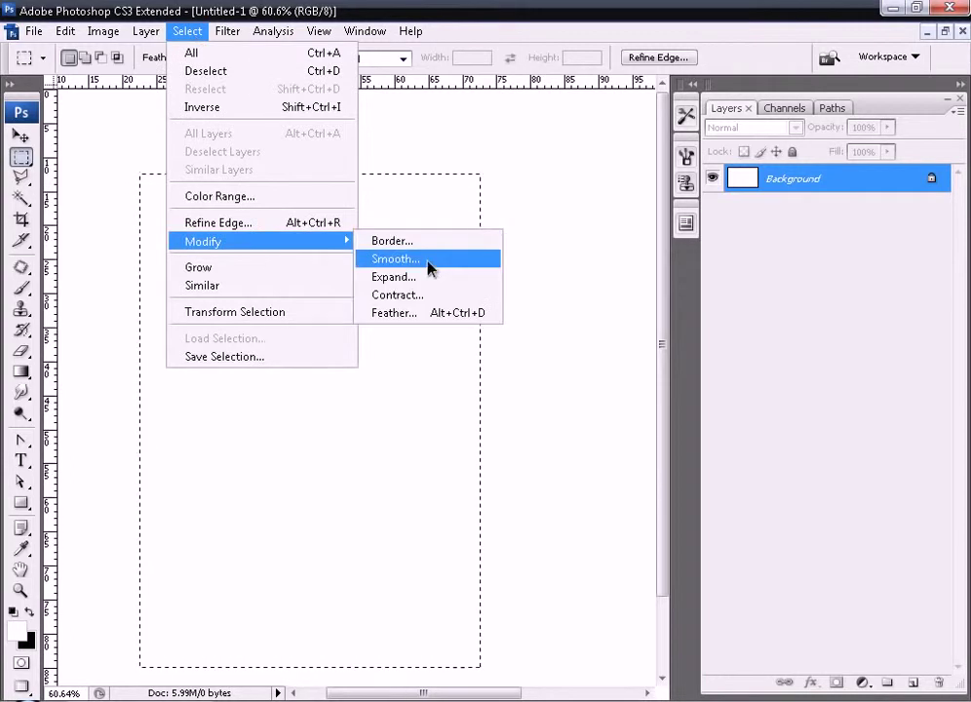
pyautogui.click(430, 259)
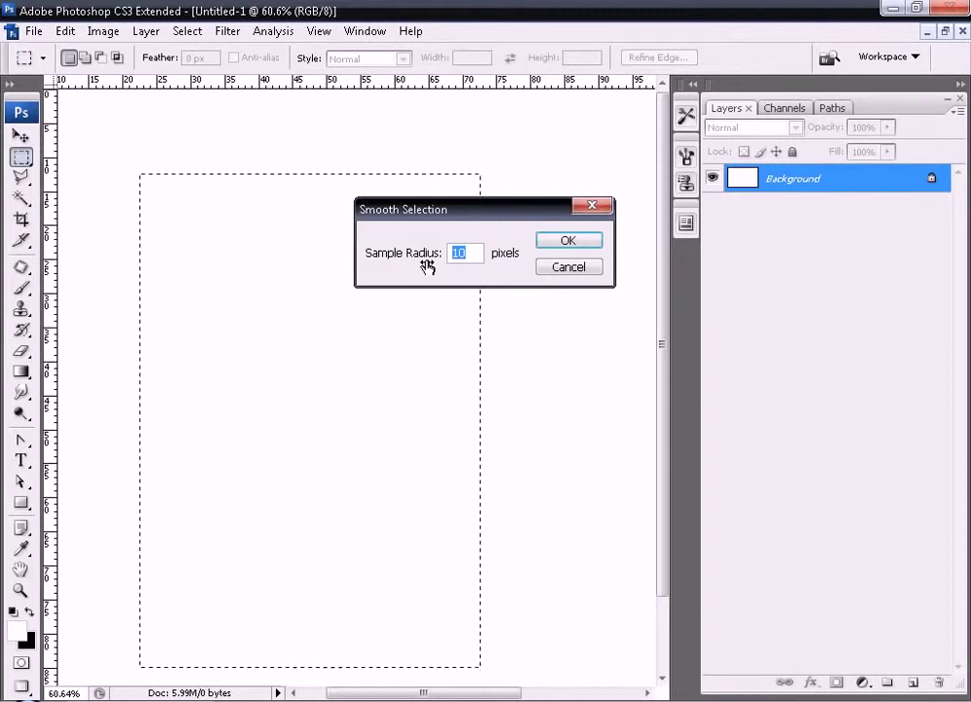
pyautogui.press('Return')
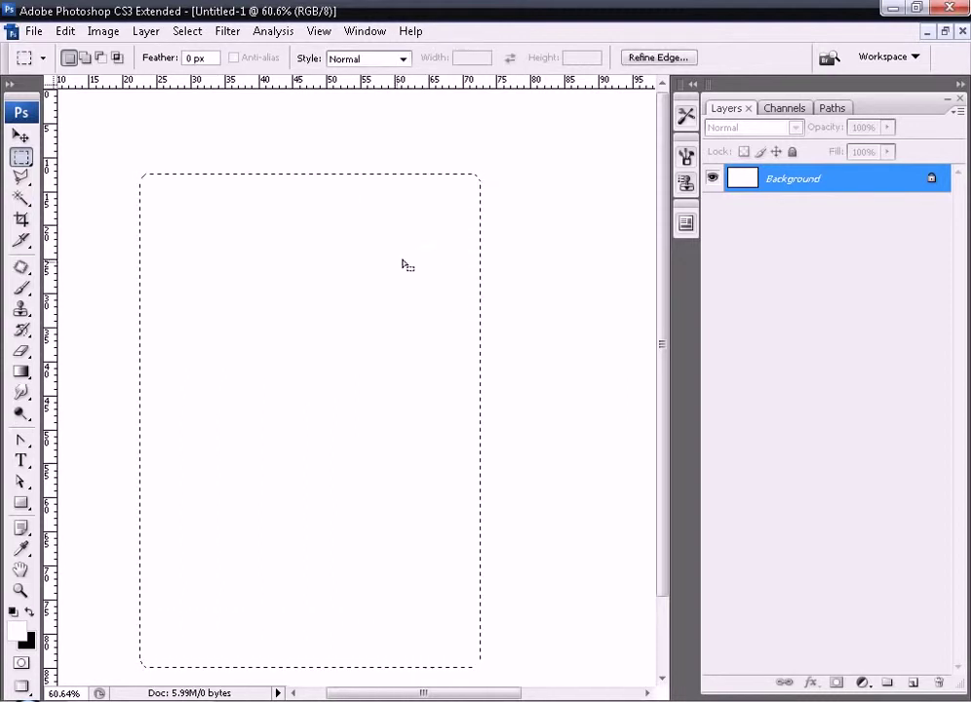
pyautogui.click(186, 36)
pyautogui.moveTo(203, 241)
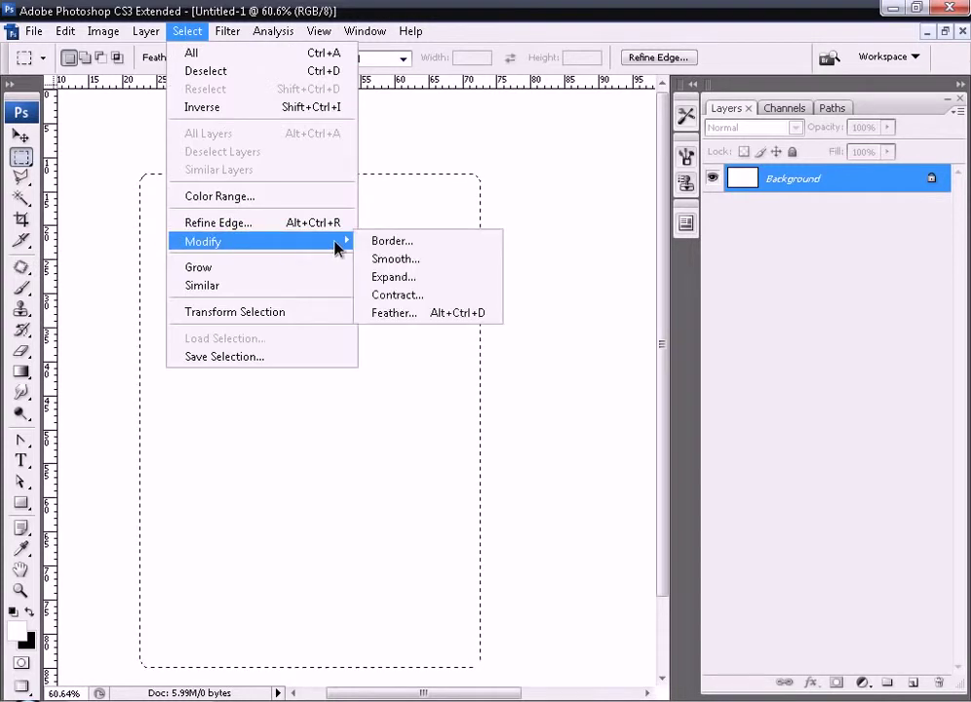
pyautogui.click(414, 259)
pyautogui.press('Return')
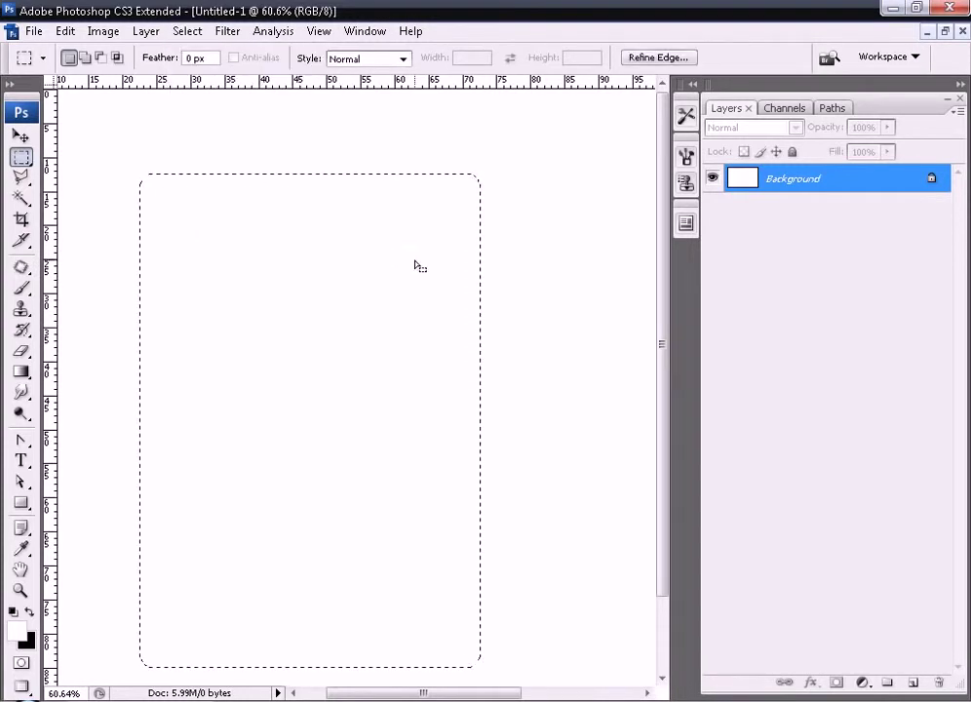
# Fill the rounded selection with dark red #730f0f, deselect, then reload the shape as a selection.
pyautogui.click(16, 631)
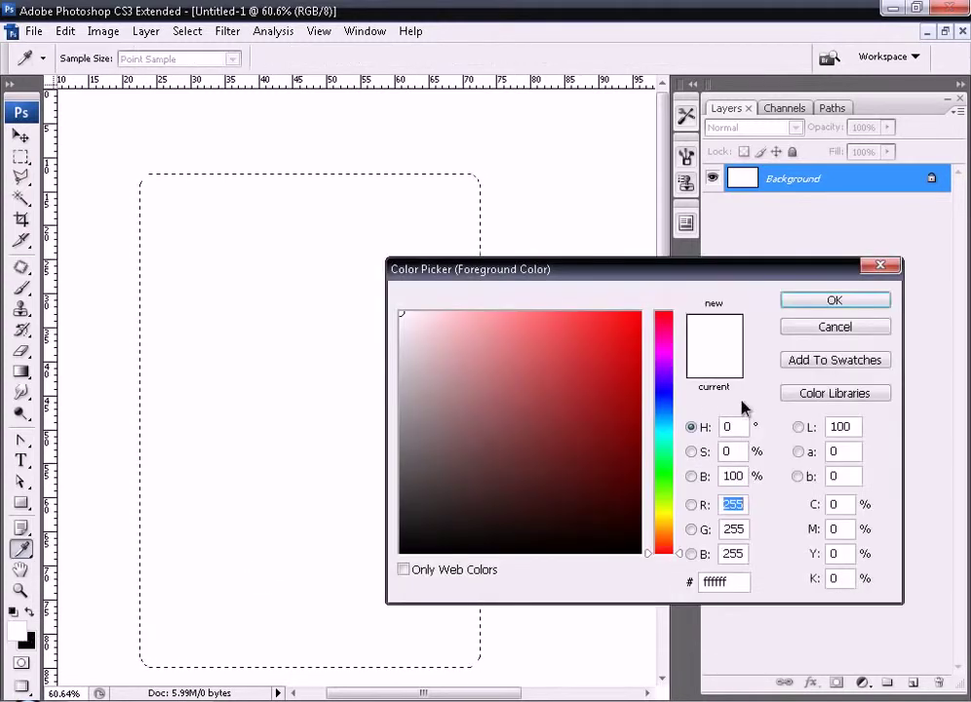
pyautogui.moveTo(610, 456); pyautogui.dragTo(609, 444)
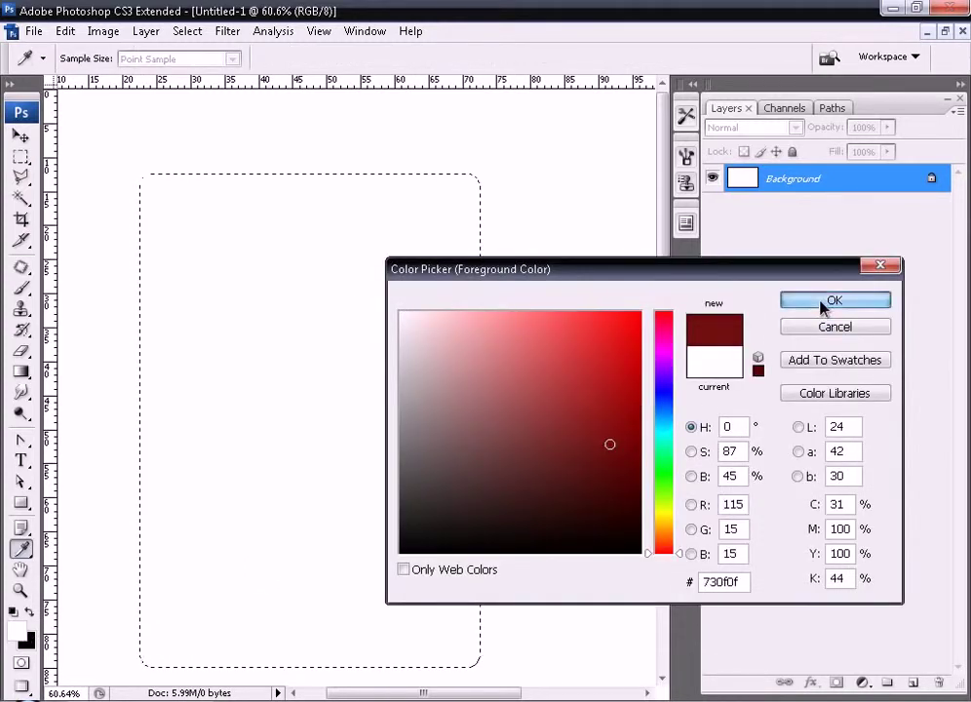
pyautogui.click(821, 303)
pyautogui.hotkey('alt', 'BackSpace')
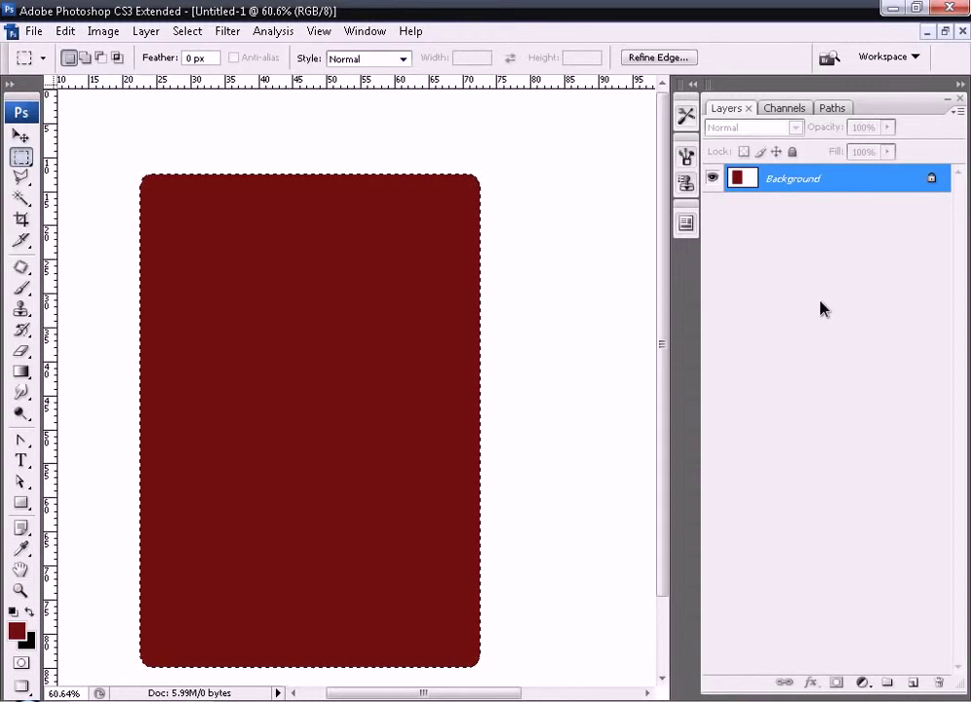
pyautogui.hotkey('ctrl', 'd')
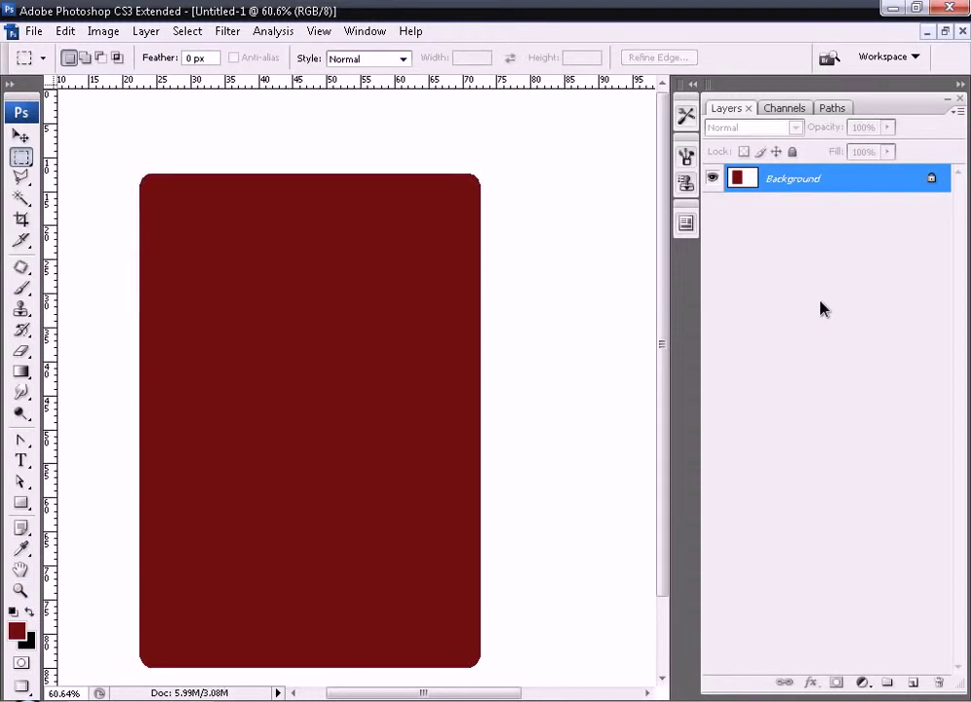
pyautogui.keyDown('ctrl'); pyautogui.click(738, 181); pyautogui.keyUp('ctrl')
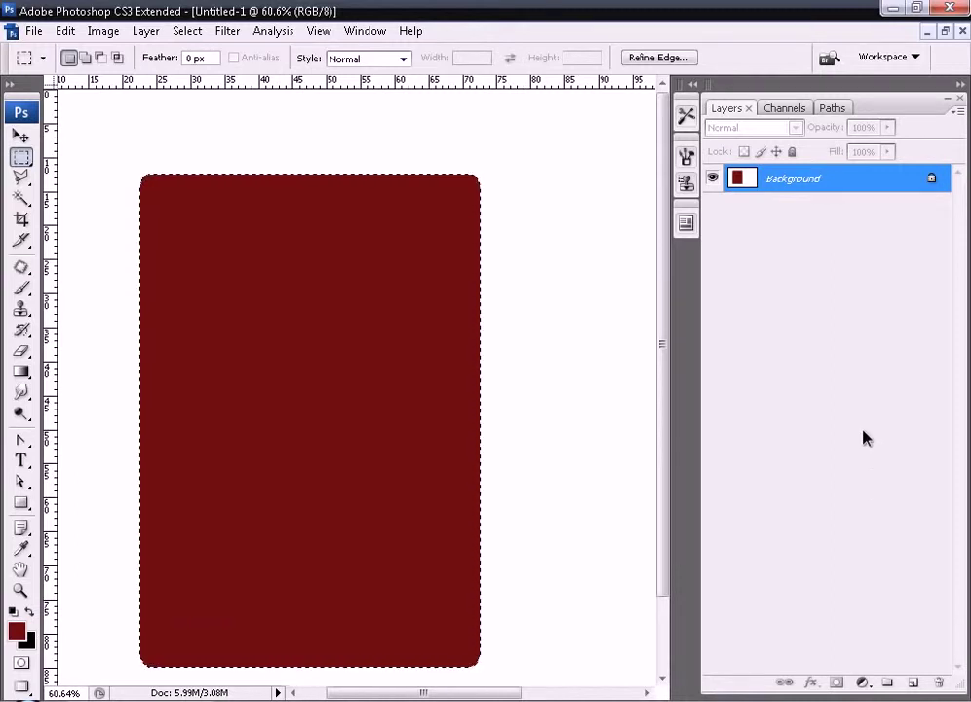
# Cut the red shape onto its own Layer 1 with Layer via Cut.
pyautogui.hotkey('ctrl', 'shift', 'n')
pyautogui.click(643, 252)
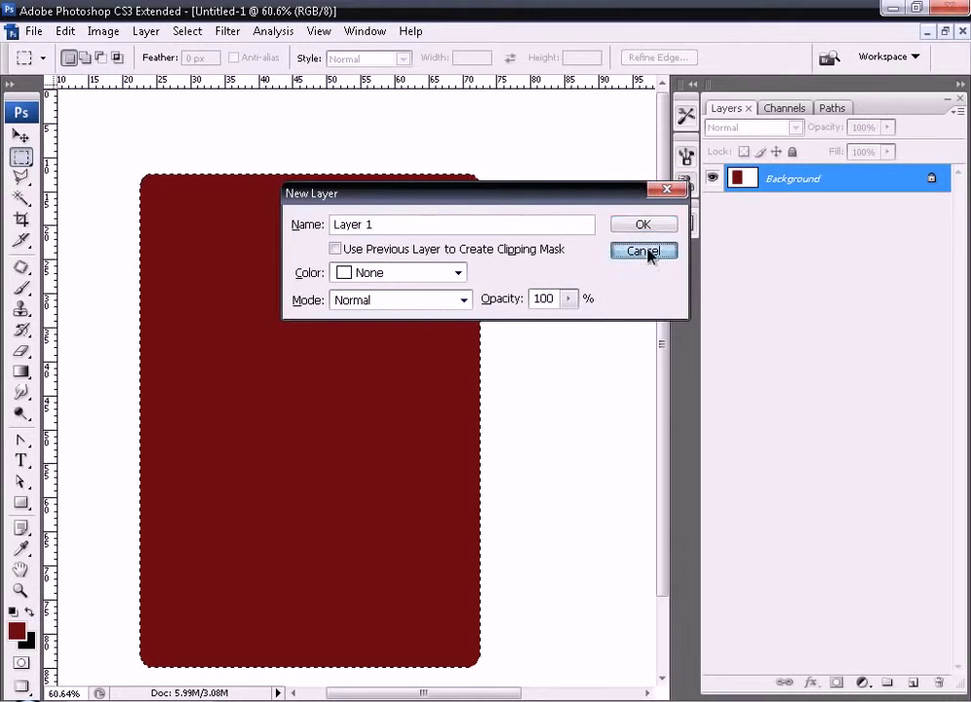
pyautogui.hotkey('ctrl', 'shift', 'j')
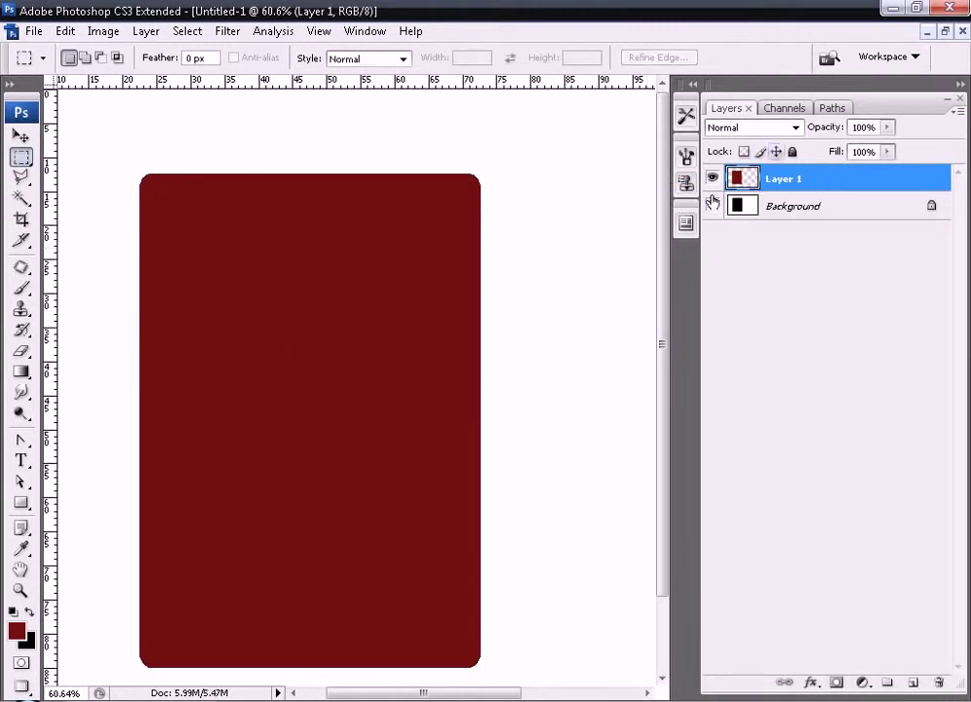
pyautogui.click(712, 206)
pyautogui.click(713, 206)
# Convert the Background into Layer 0 and fill it with white.
pyautogui.click(781, 220)
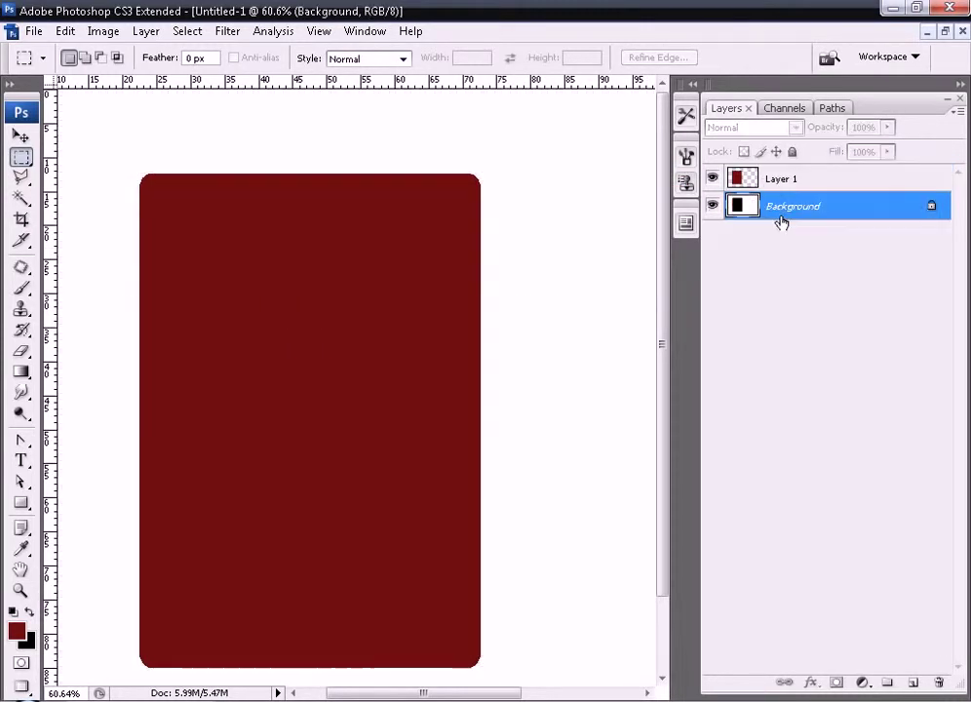
pyautogui.doubleClick(790, 217)
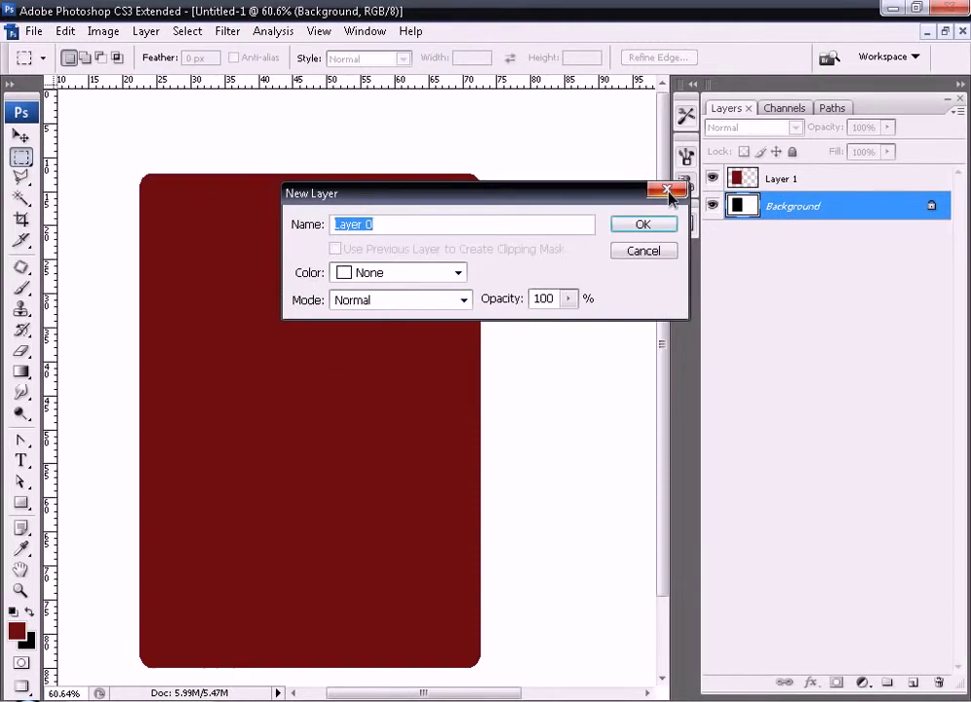
pyautogui.click(668, 228)
pyautogui.press('d')
pyautogui.hotkey('ctrl', 'BackSpace')
pyautogui.click(713, 179)
pyautogui.click(712, 179)
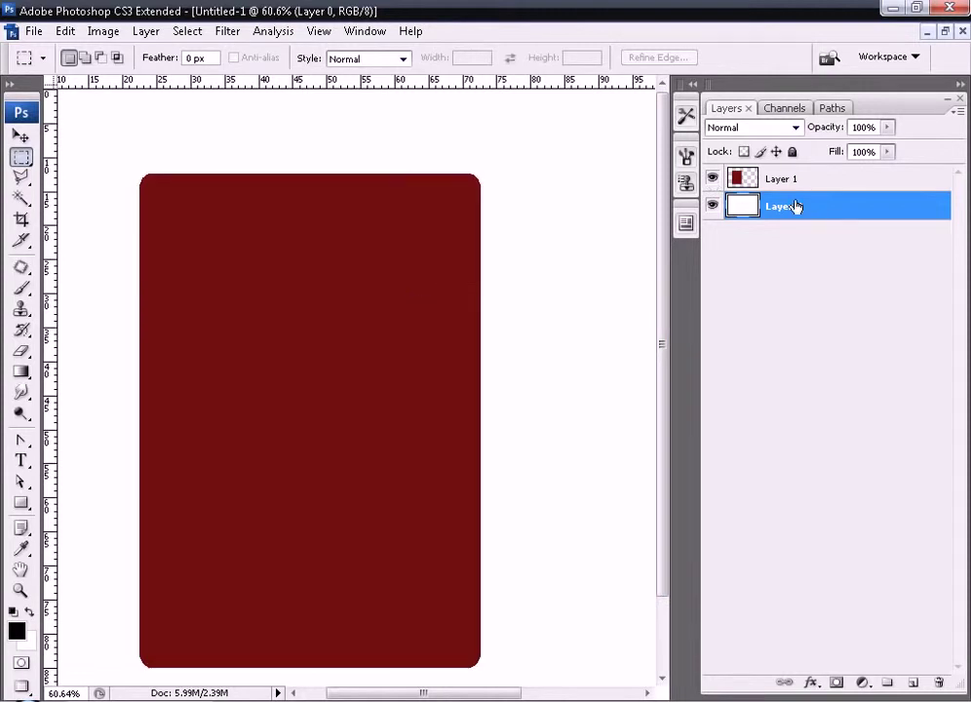
# Zoom in on the red card and make Layer 1 active.
pyautogui.hotkey('ctrl', '-')
pyautogui.hscroll(2, 797, 206)
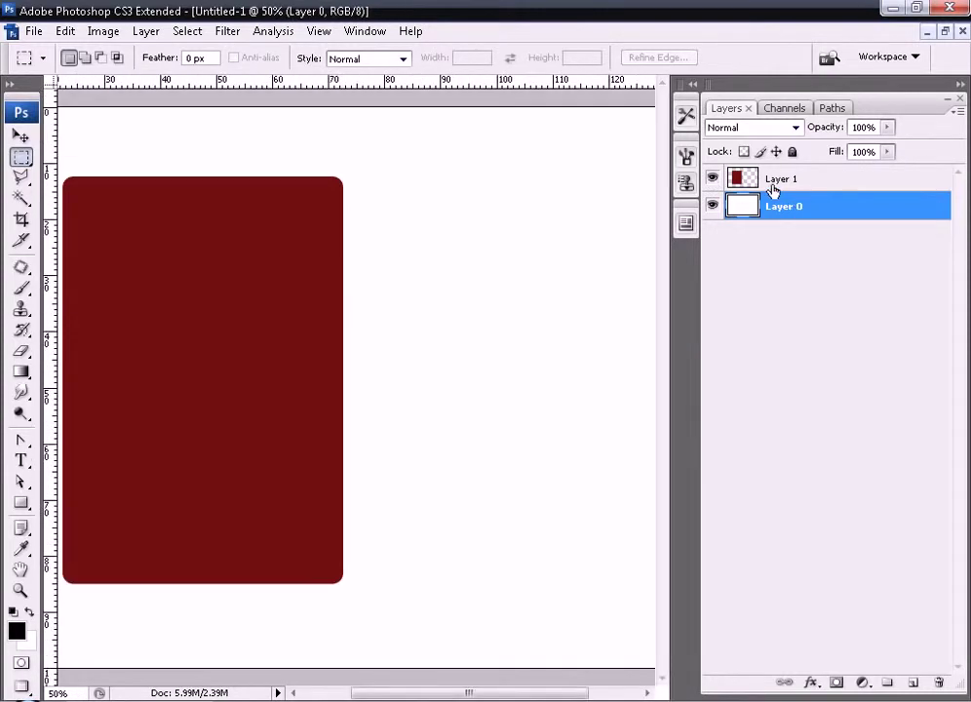
pyautogui.hotkey('ctrl', '-')
pyautogui.moveTo(104, 218); pyautogui.dragTo(389, 540)
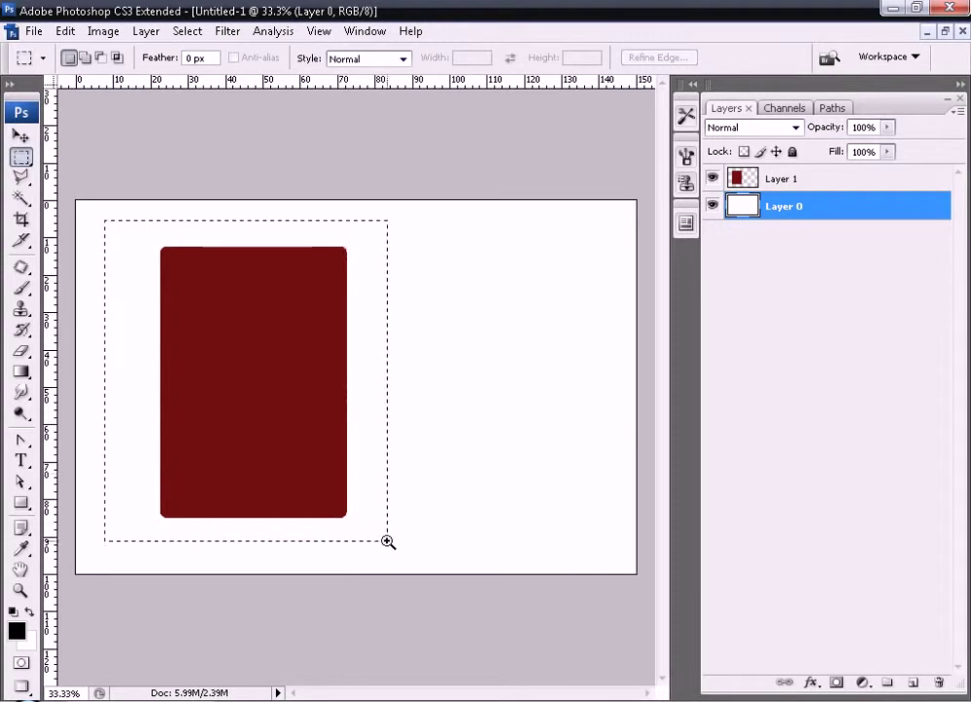
pyautogui.click(753, 181)
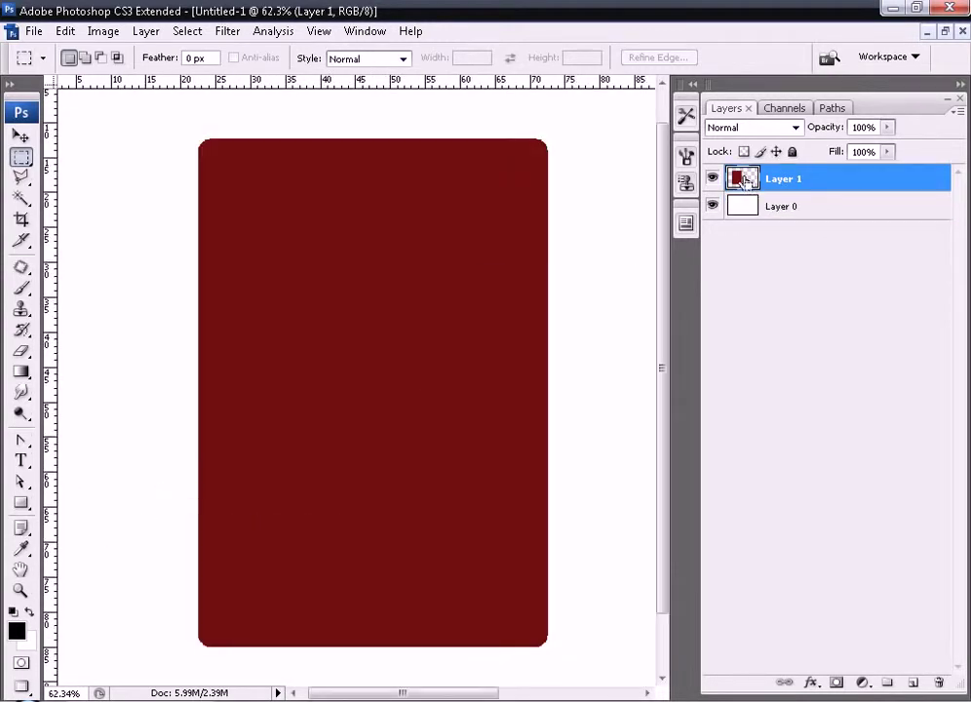
# Load the red card as a selection and expand it by 20 pixels.
pyautogui.keyDown('ctrl'); pyautogui.click(746, 182); pyautogui.keyUp('ctrl')
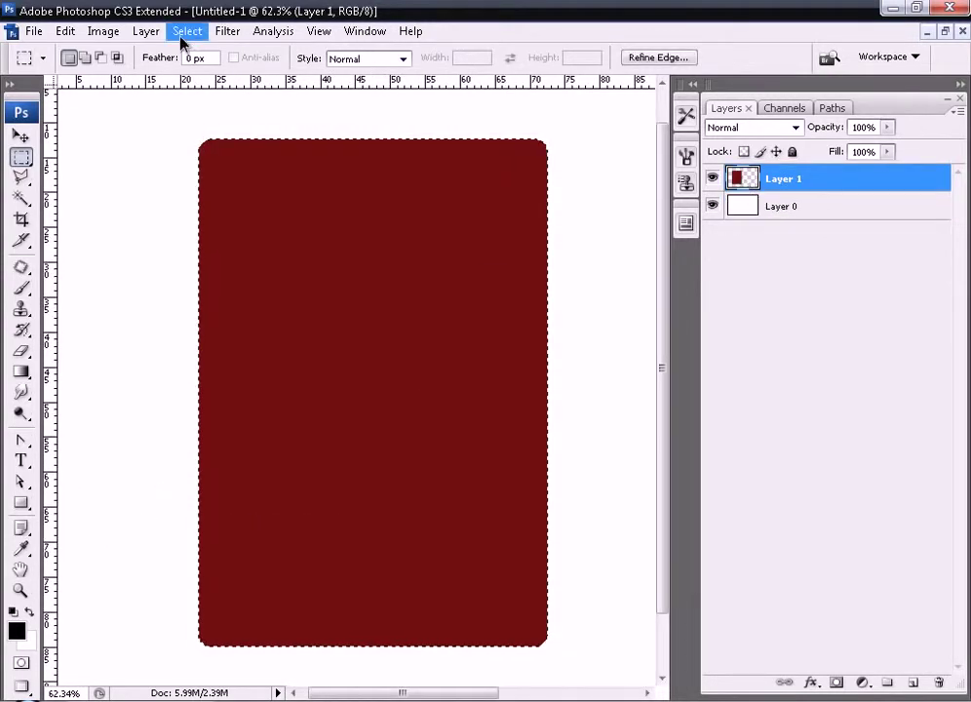
pyautogui.click(181, 39)
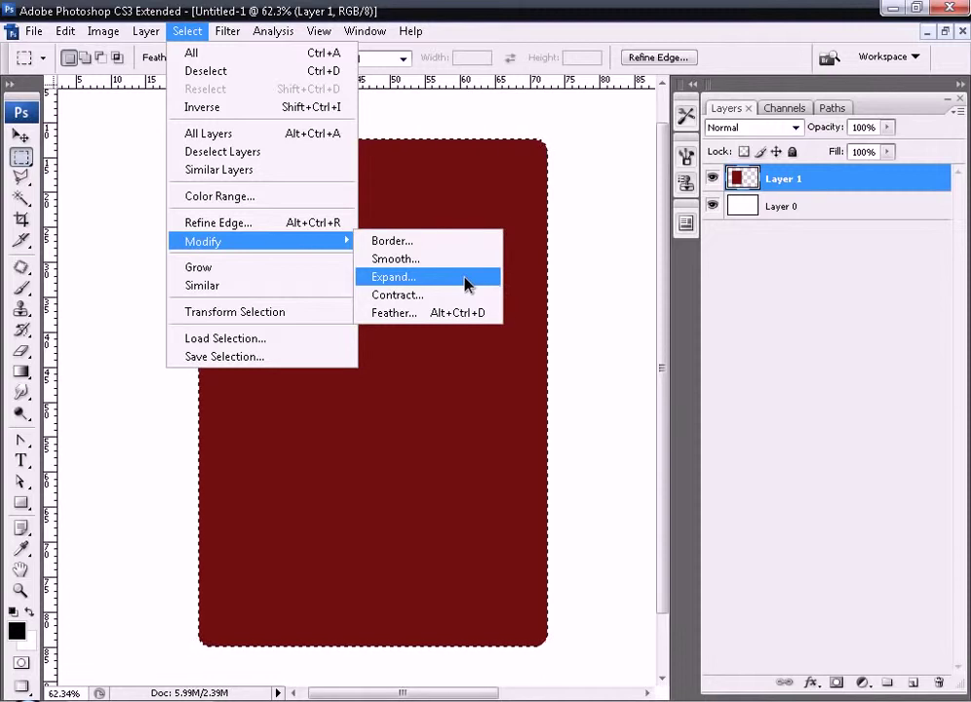
pyautogui.click(466, 283)
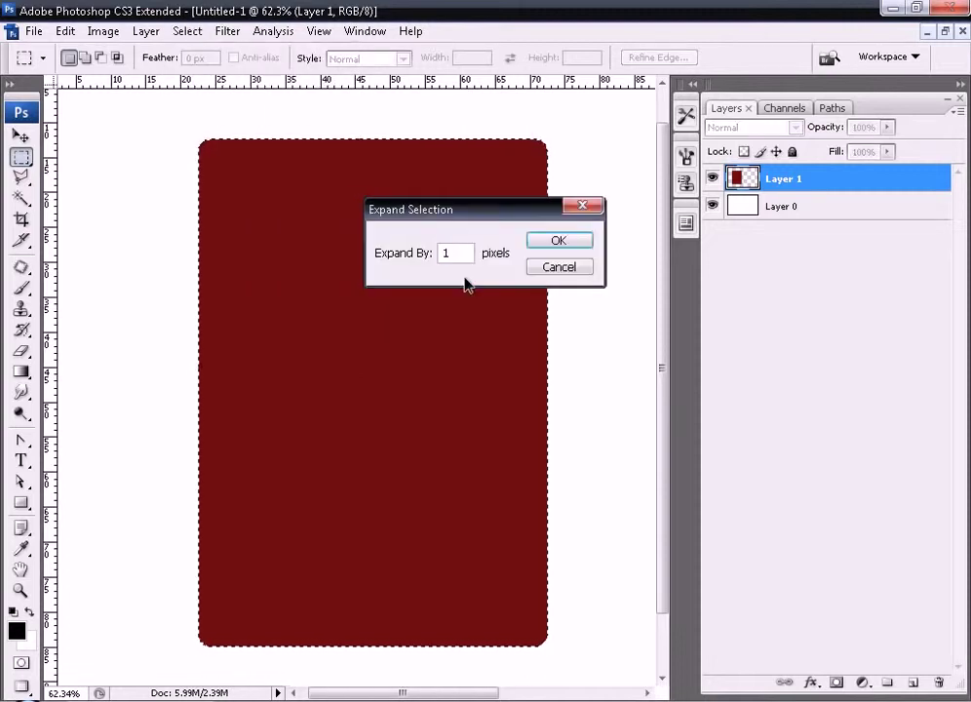
pyautogui.press('Return')
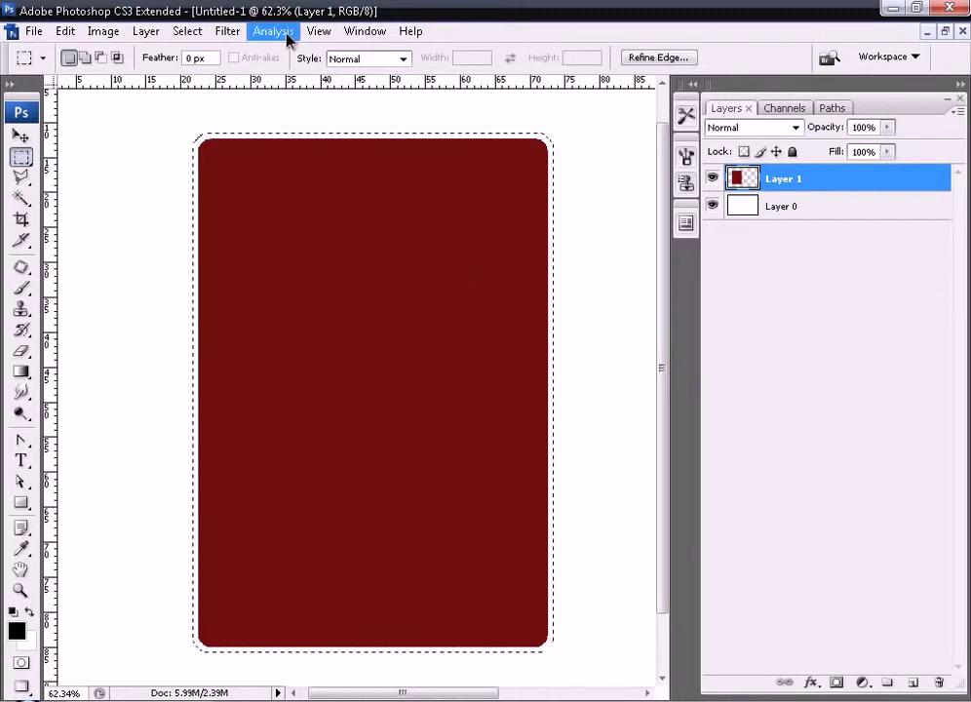
pyautogui.click(188, 31)
pyautogui.moveTo(203, 240)
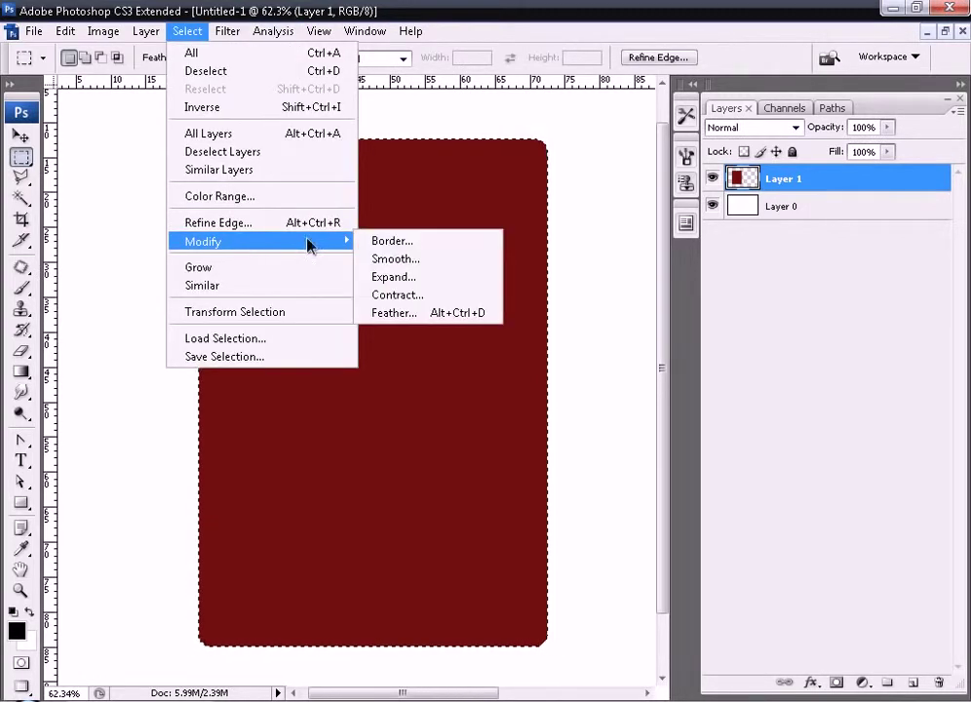
pyautogui.click(427, 278)
pyautogui.write('20')
pyautogui.press('Return')
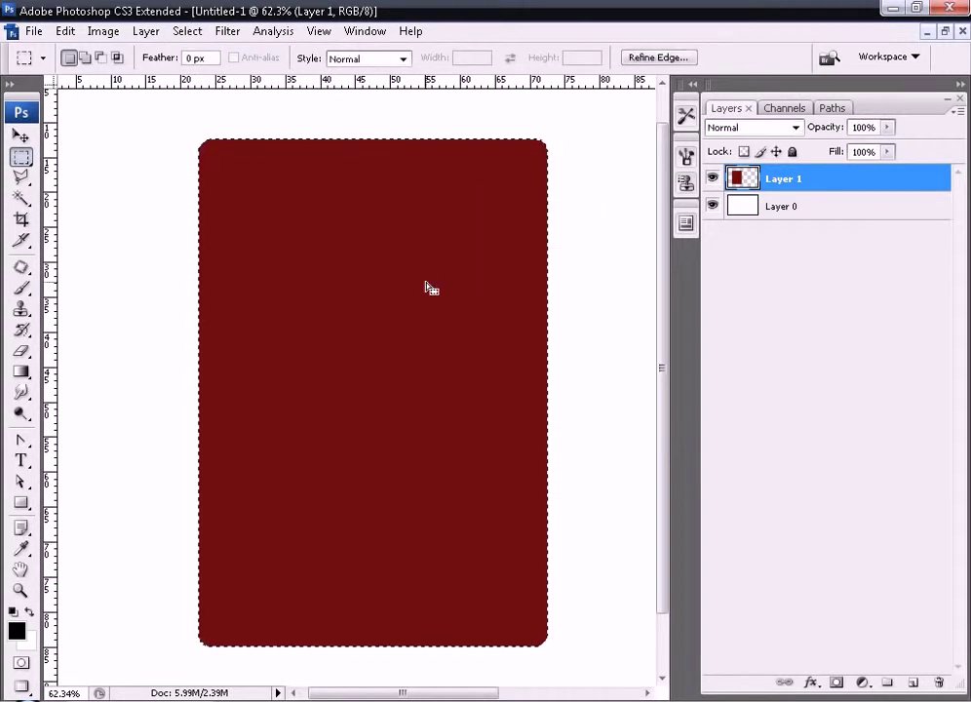
# Add Layer 2 below Layer 1 and fill the expanded selection with gold #c18c1a.
pyautogui.click(911, 683)
pyautogui.moveTo(819, 181); pyautogui.dragTo(824, 209)
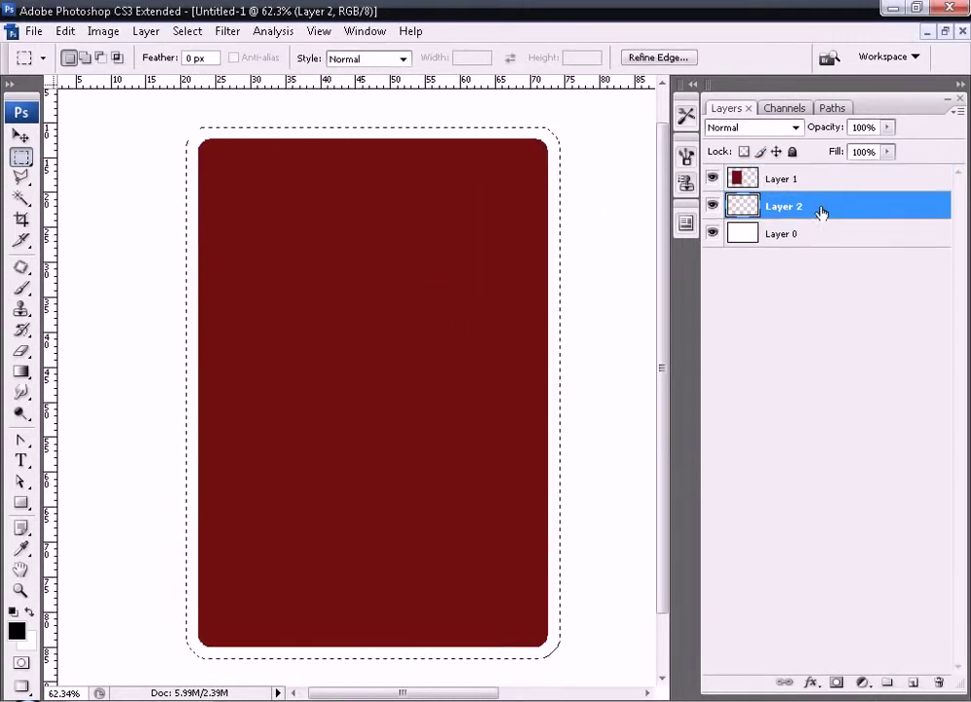
pyautogui.click(15, 630)
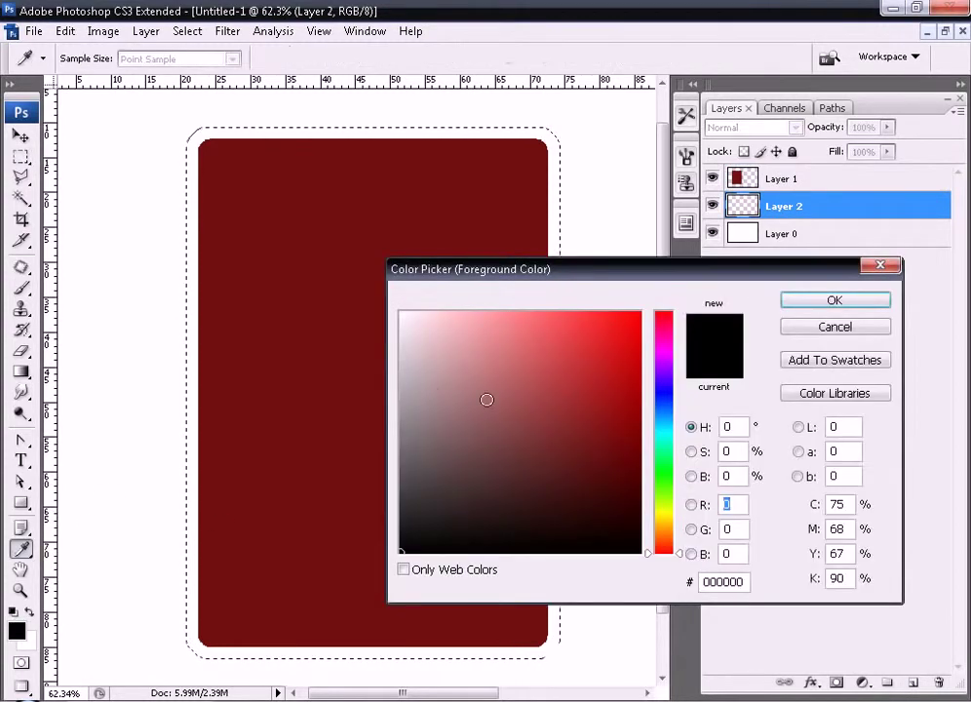
pyautogui.moveTo(670, 525); pyautogui.dragTo(669, 526)
pyautogui.click(607, 370)
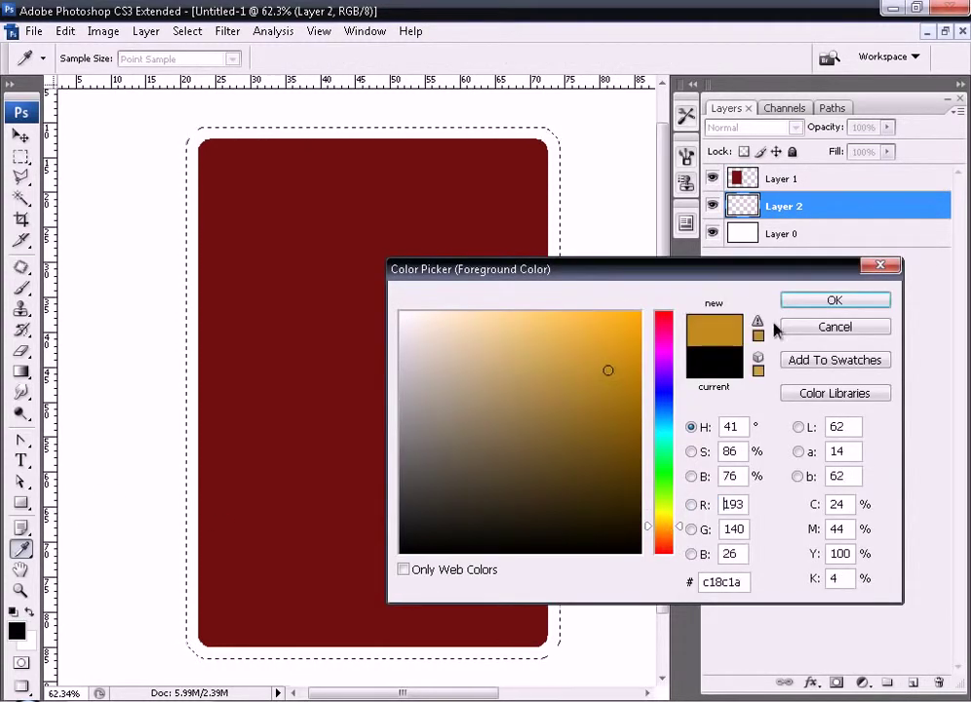
pyautogui.click(848, 305)
pyautogui.hotkey('alt', 'BackSpace')
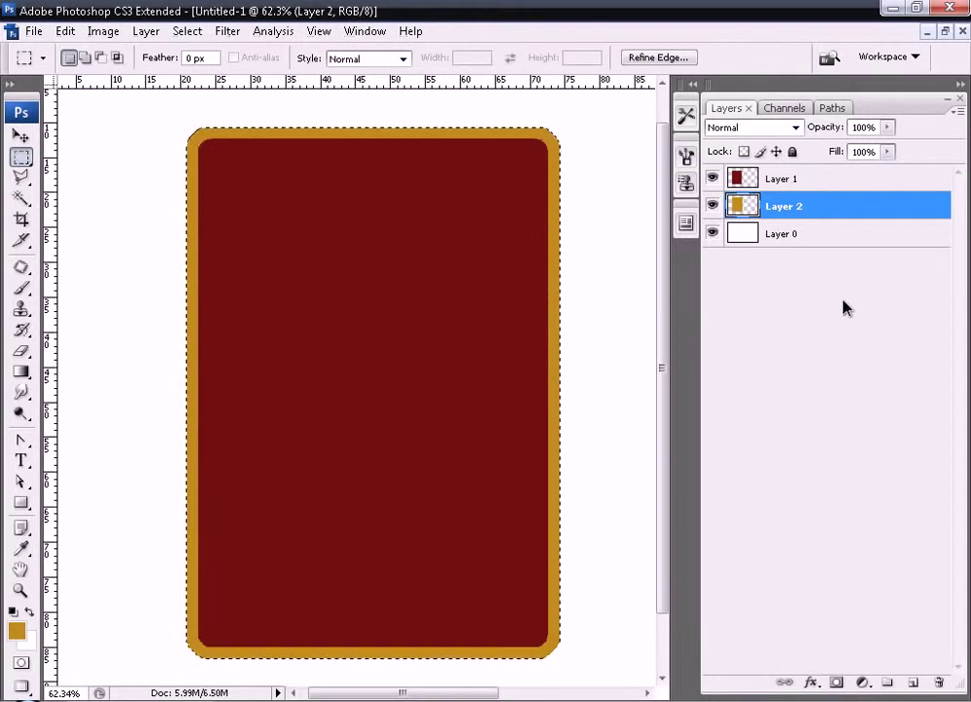
pyautogui.keyDown('ctrl'); pyautogui.click(743, 178); pyautogui.keyUp('ctrl')
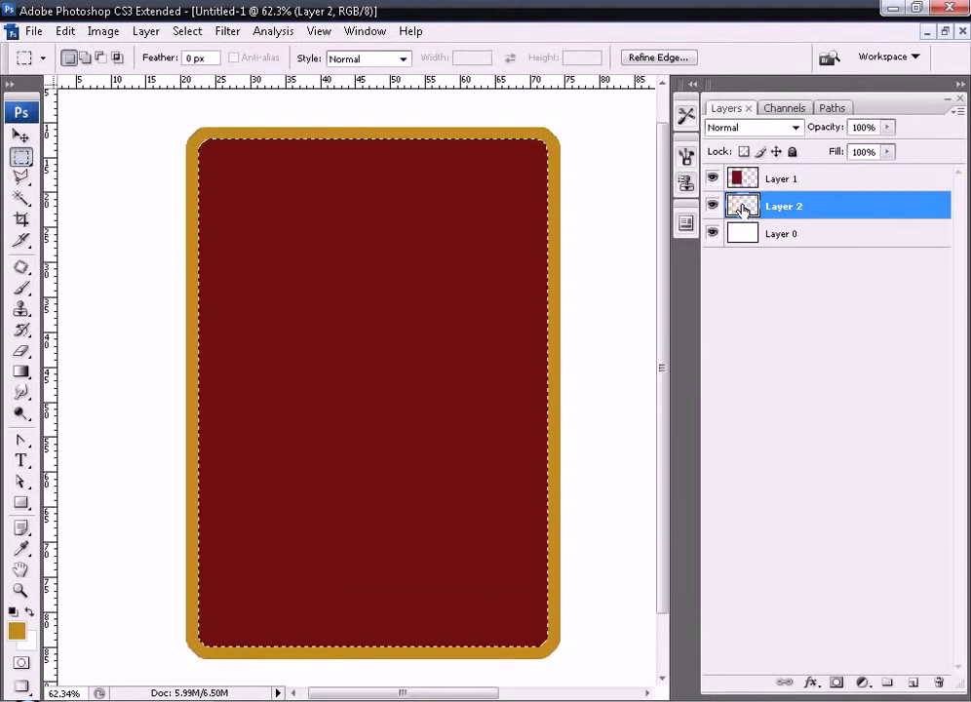
pyautogui.hotkey('ctrl', 'd')
# Load the gold border's pixels as a selection and trial a 5-pixel contraction, then undo it.
pyautogui.click(712, 178)
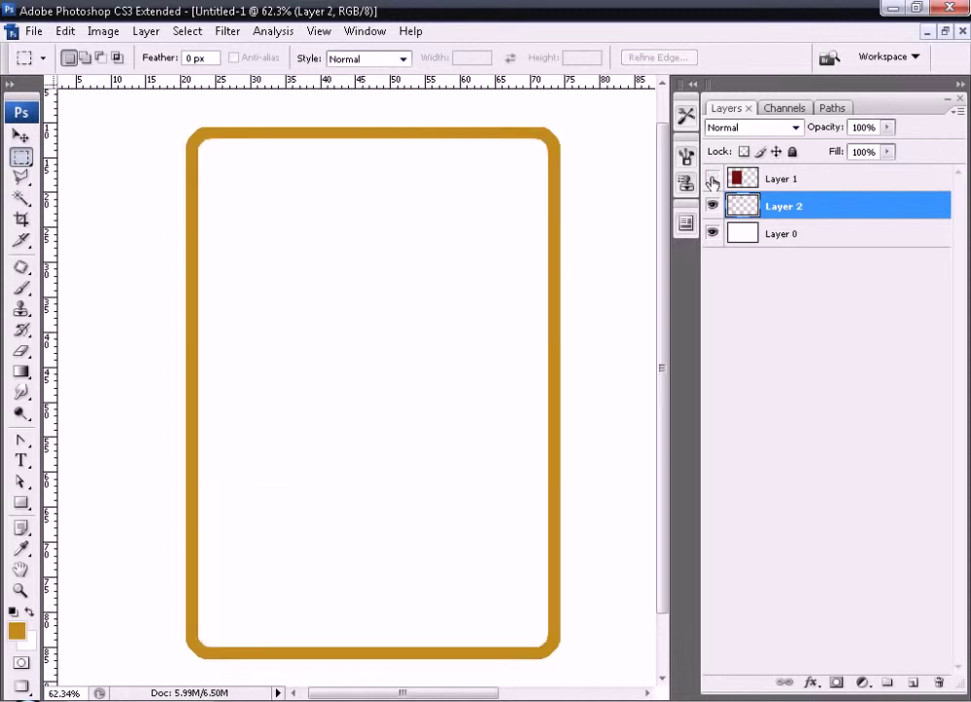
pyautogui.click(713, 178)
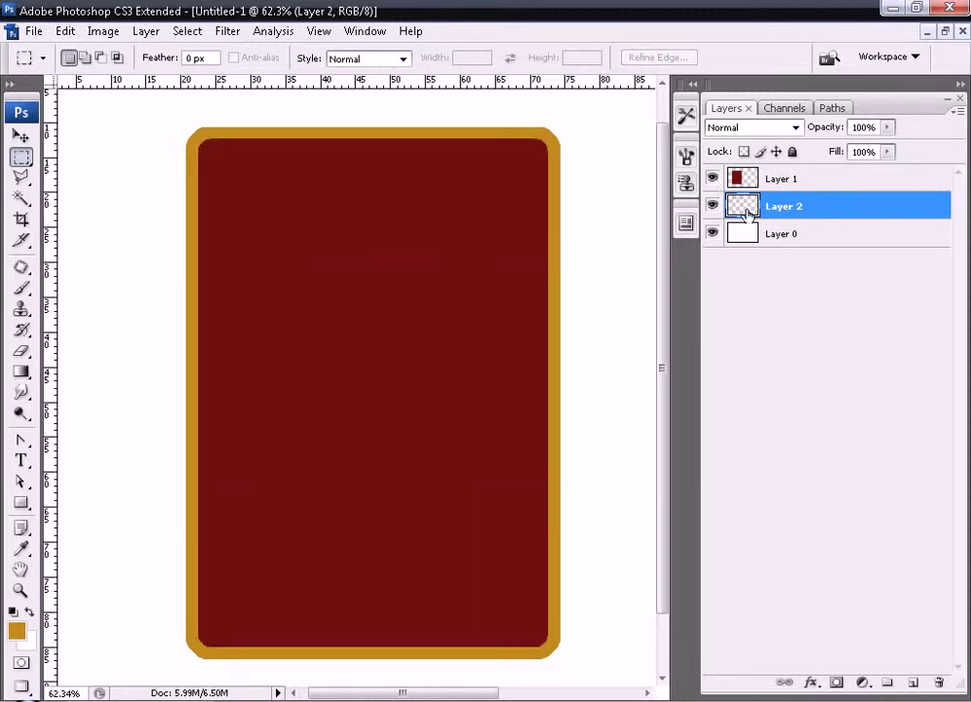
pyautogui.keyDown('ctrl'); pyautogui.click(733, 209); pyautogui.keyUp('ctrl')
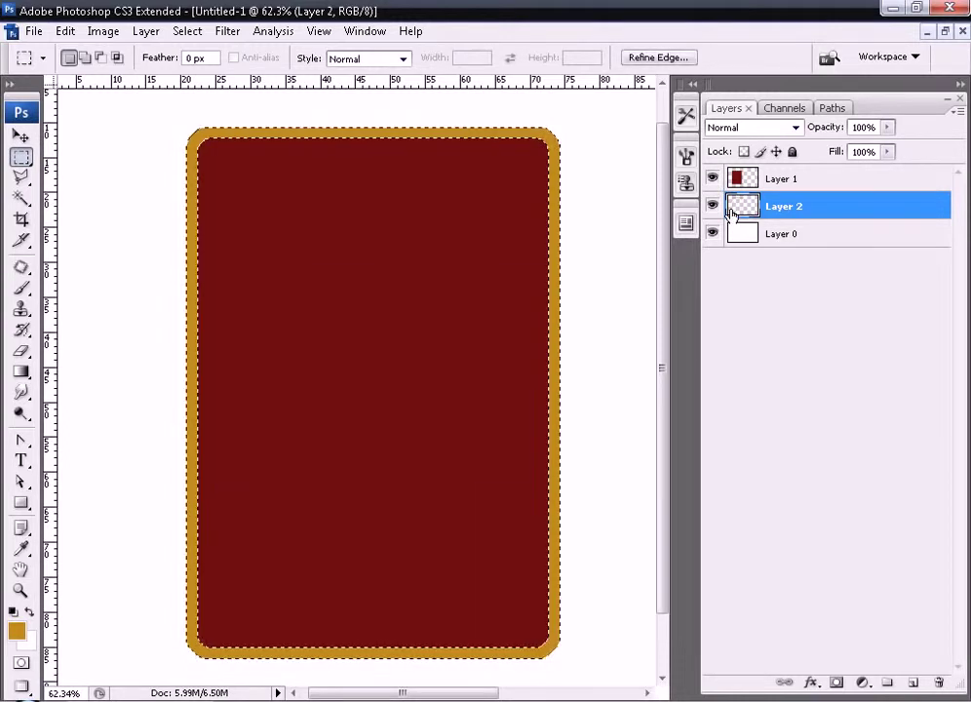
pyautogui.click(190, 31)
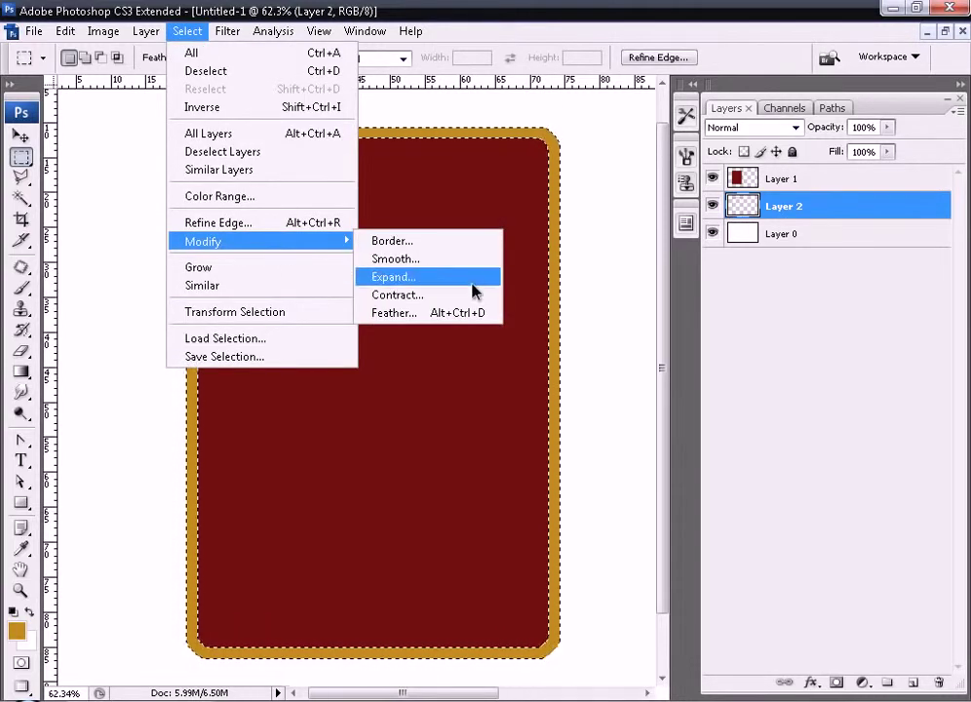
pyautogui.click(467, 302)
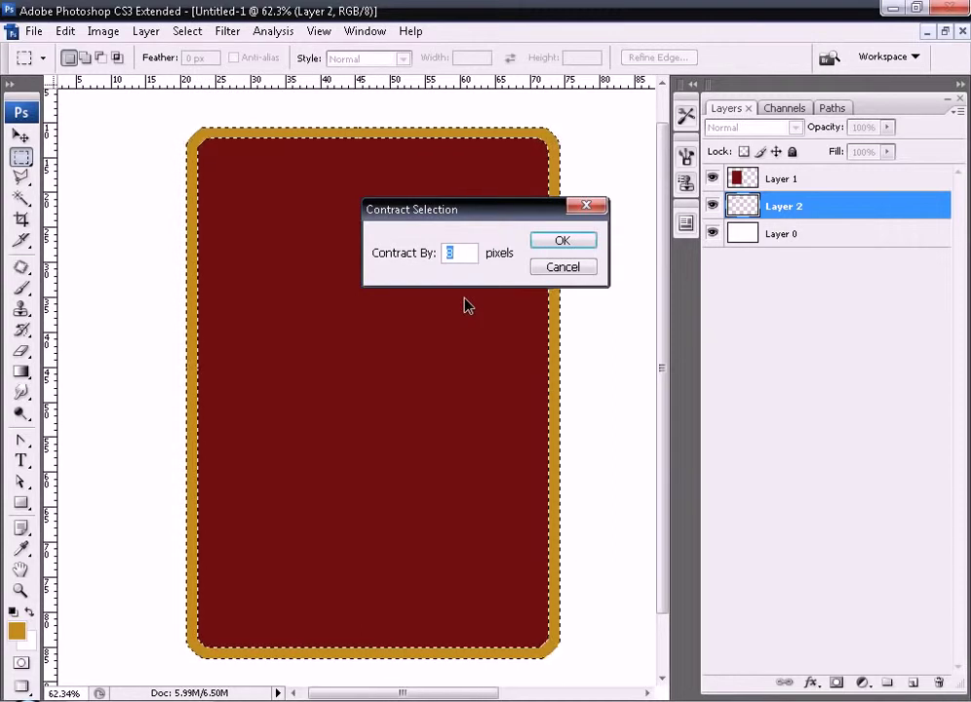
pyautogui.write('5')
pyautogui.press('Return')
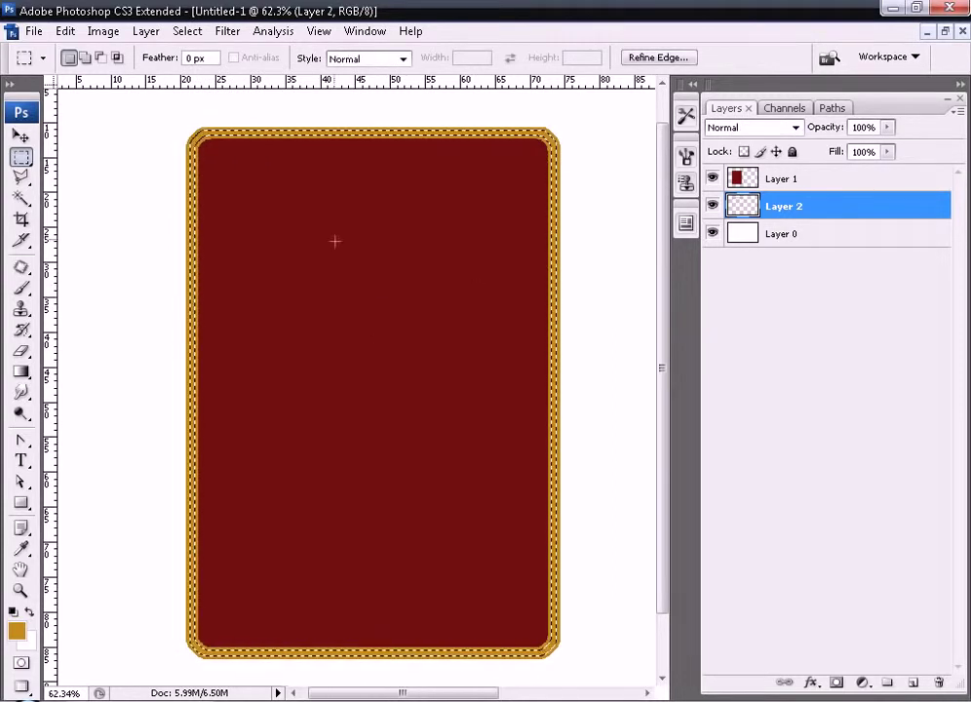
pyautogui.moveTo(162, 96); pyautogui.dragTo(284, 222)
pyautogui.hotkey('ctrl', 'z')
# Contract the gold border selection by 7 pixels, after trying and undoing 4 pixels.
pyautogui.click(187, 31)
pyautogui.moveTo(204, 241)
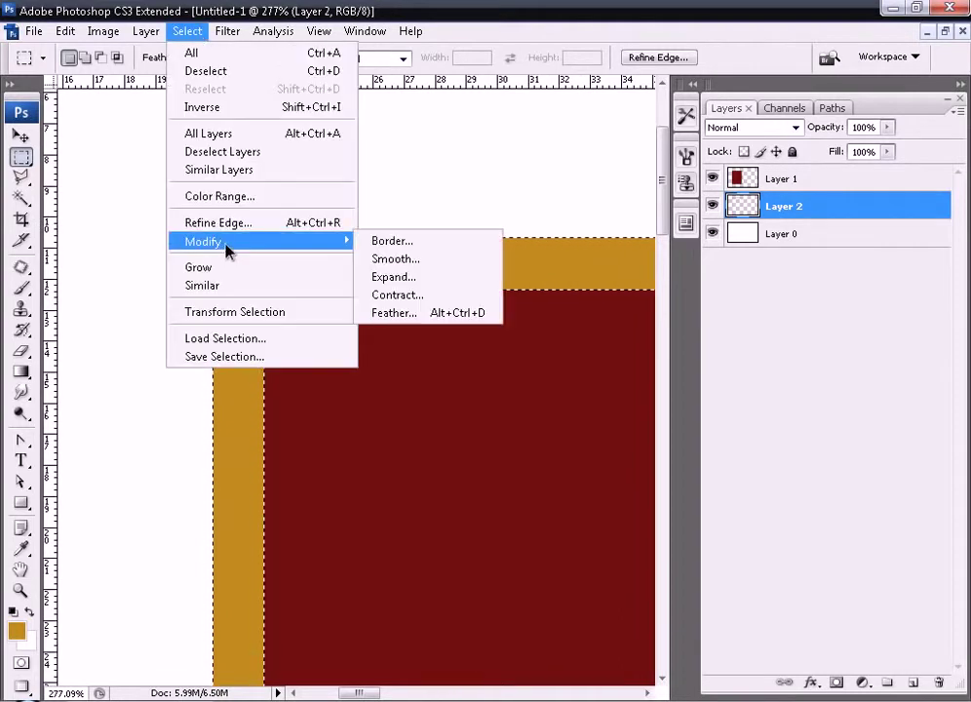
pyautogui.click(436, 295)
pyautogui.write('4')
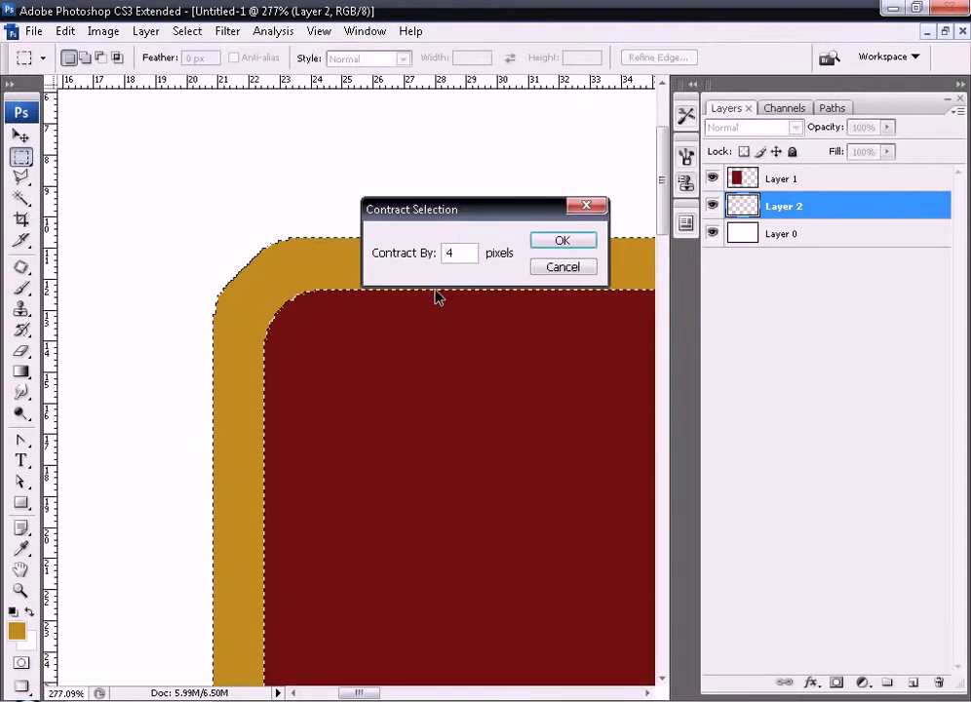
pyautogui.press('Return')
pyautogui.hotkey('ctrl', 'z')
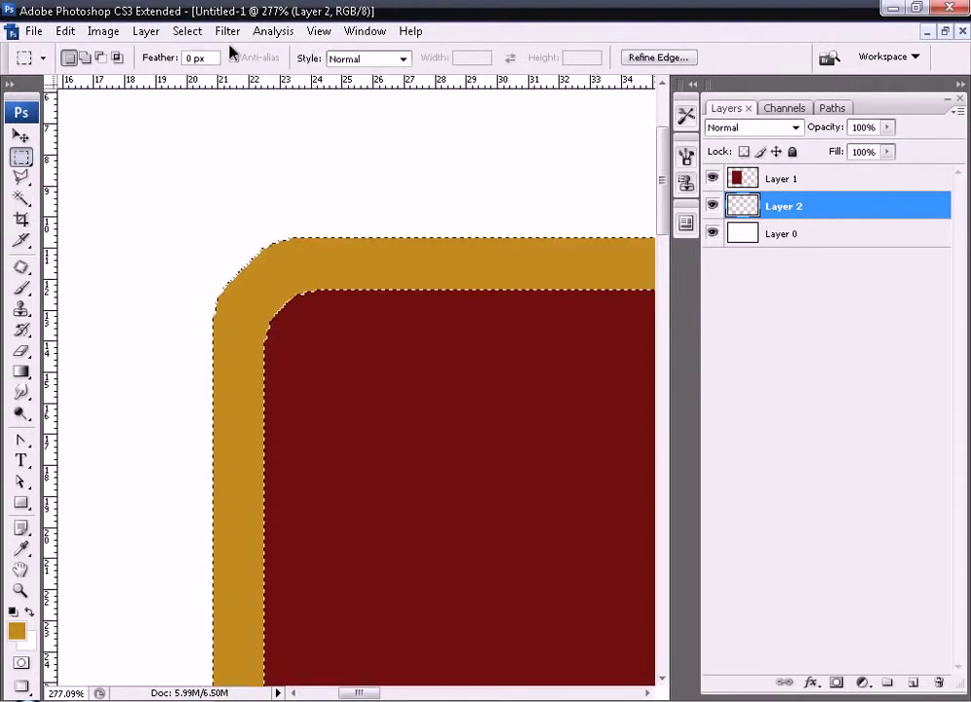
pyautogui.click(187, 30)
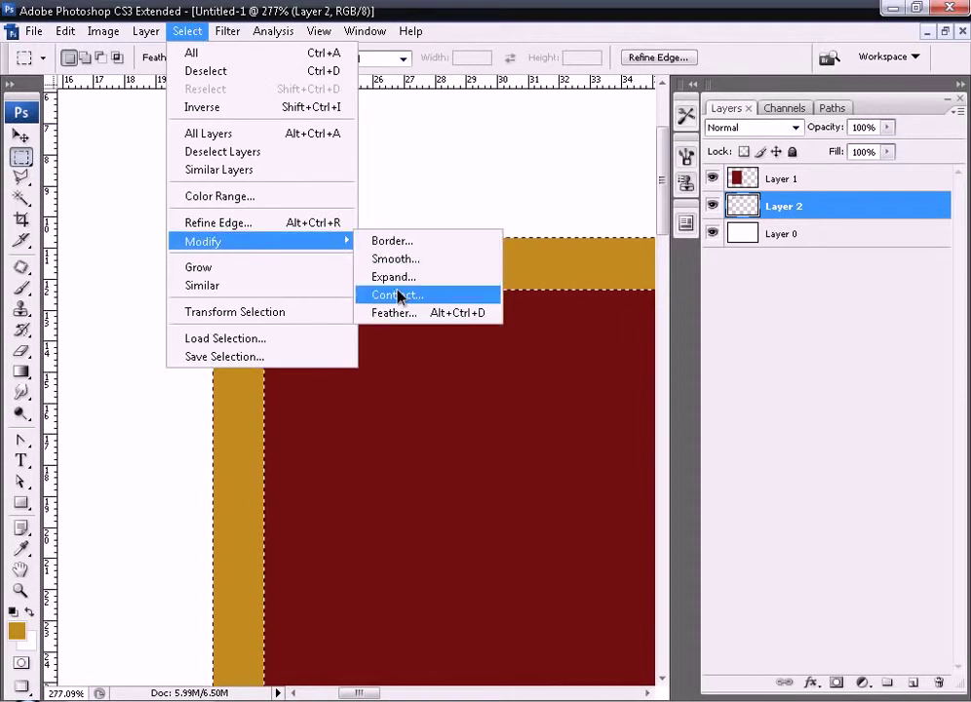
pyautogui.click(396, 295)
pyautogui.write('7')
pyautogui.press('Return')
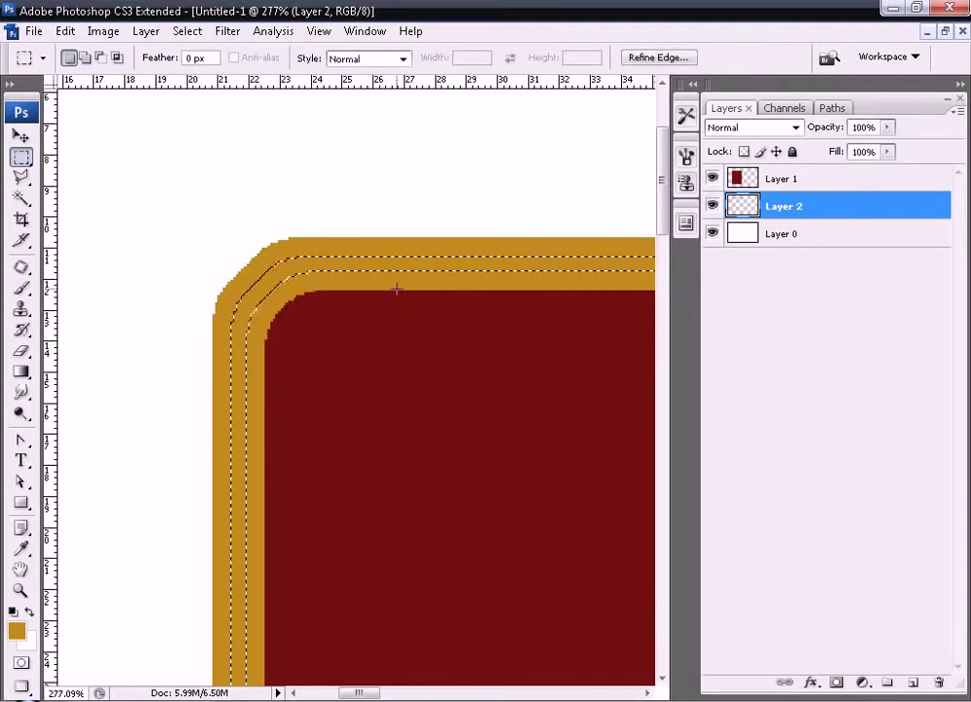
# Add Layer 3, move Layer 1 below Layer 2, and make Layer 3 active.
pyautogui.click(915, 681)
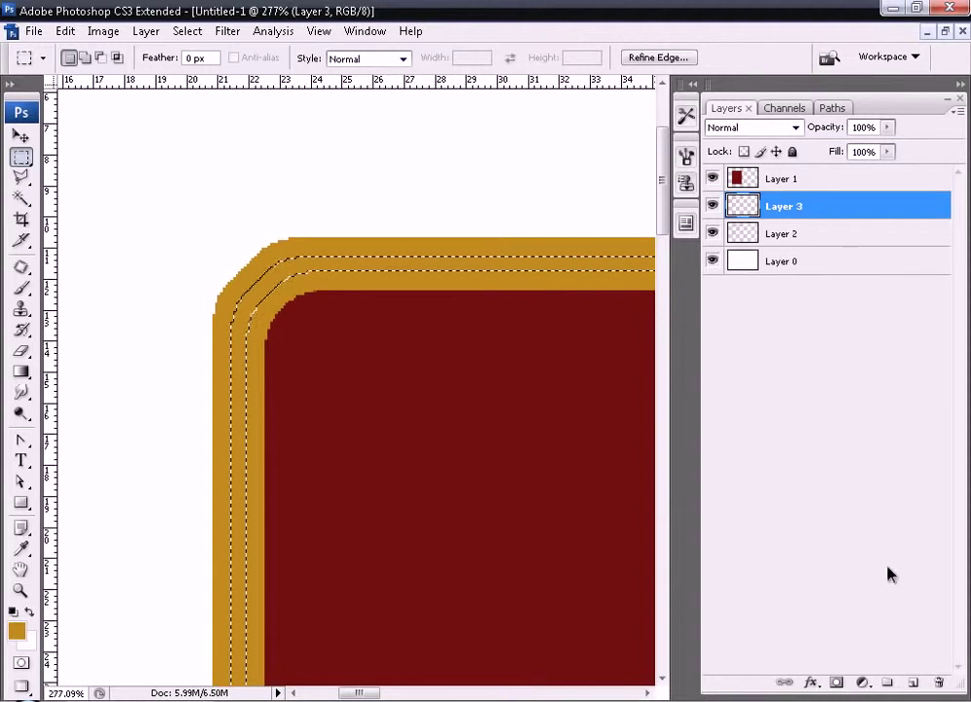
pyautogui.click(802, 178)
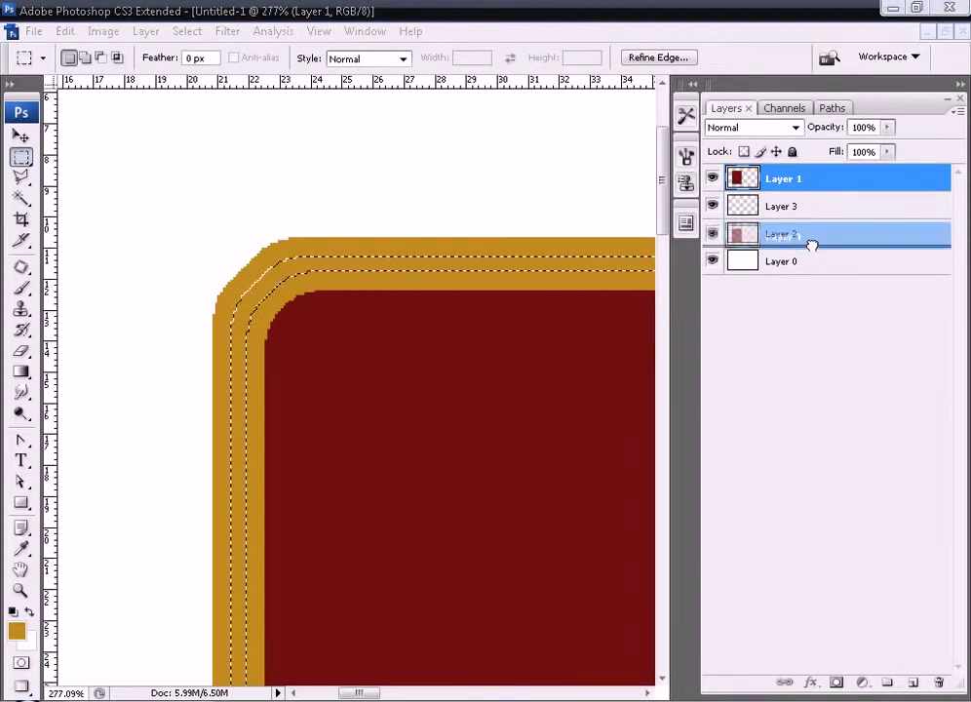
pyautogui.moveTo(802, 190); pyautogui.dragTo(810, 244)
pyautogui.click(790, 184)
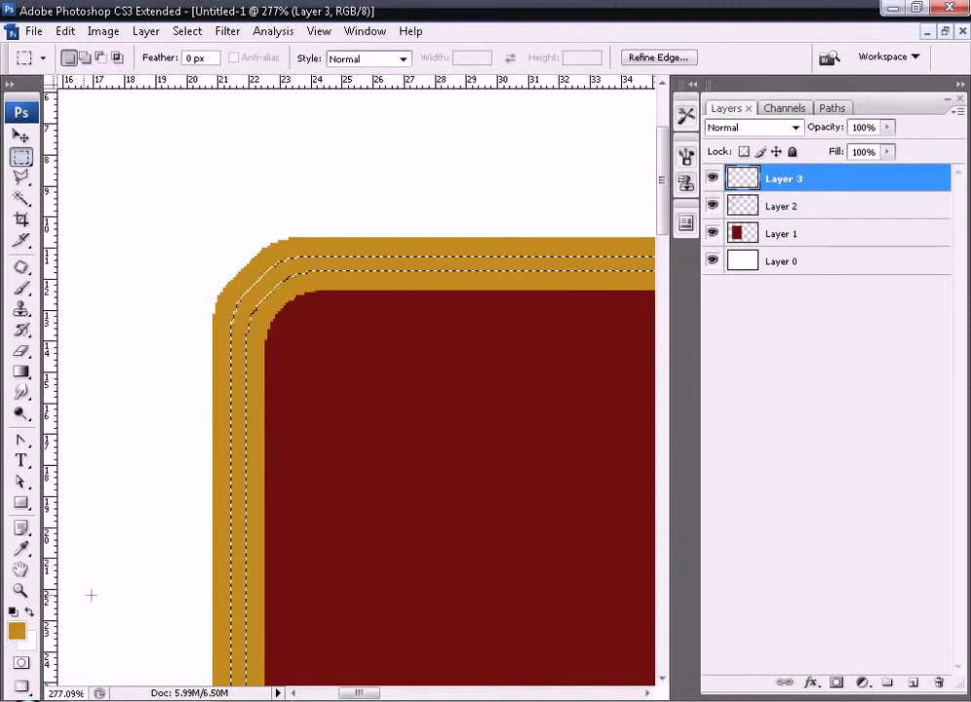
# Fill the thin band on Layer 3 with the card's sampled maroon and deselect.
pyautogui.click(22, 548)
pyautogui.click(305, 426)
pyautogui.hotkey('alt', 'BackSpace')
pyautogui.hotkey('ctrl', 'd')
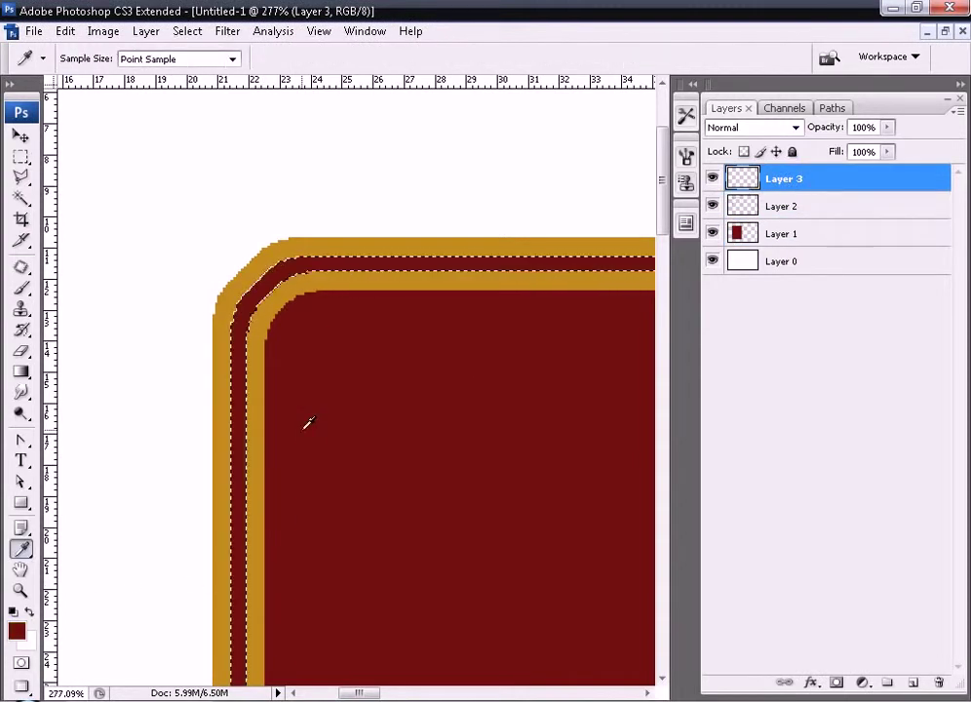
pyautogui.hotkey('ctrl', '-')
pyautogui.hotkey('ctrl', '-')
pyautogui.hotkey('ctrl', '-')
pyautogui.hotkey('ctrl', '-')
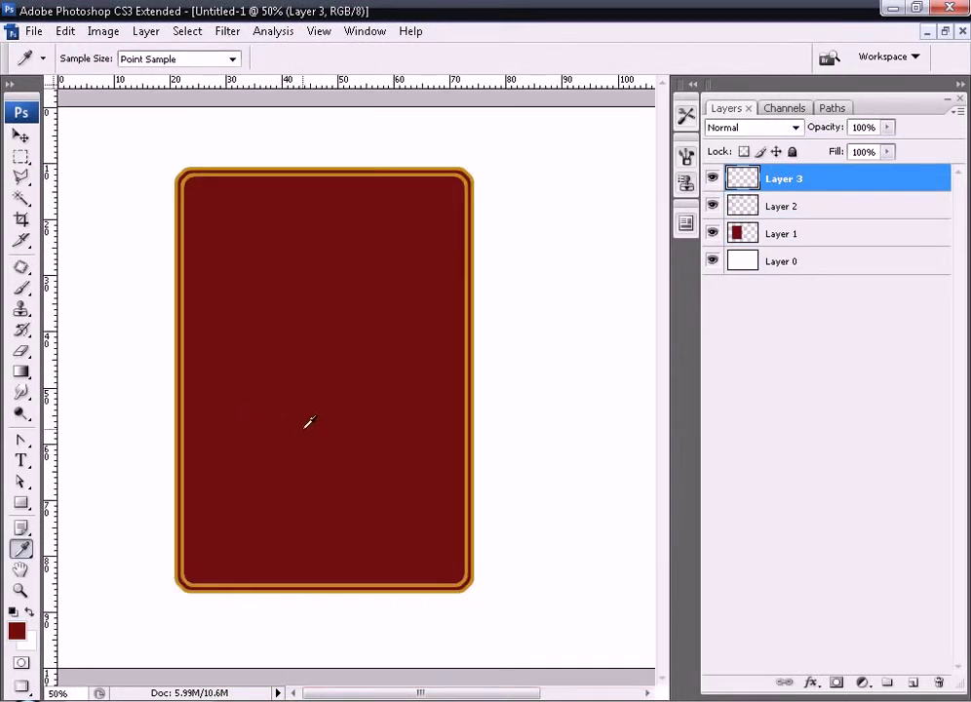
pyautogui.moveTo(418, 500); pyautogui.dragTo(536, 609)
# Make Layer 2 active and load its gold border pixels as a selection.
pyautogui.click(22, 137)
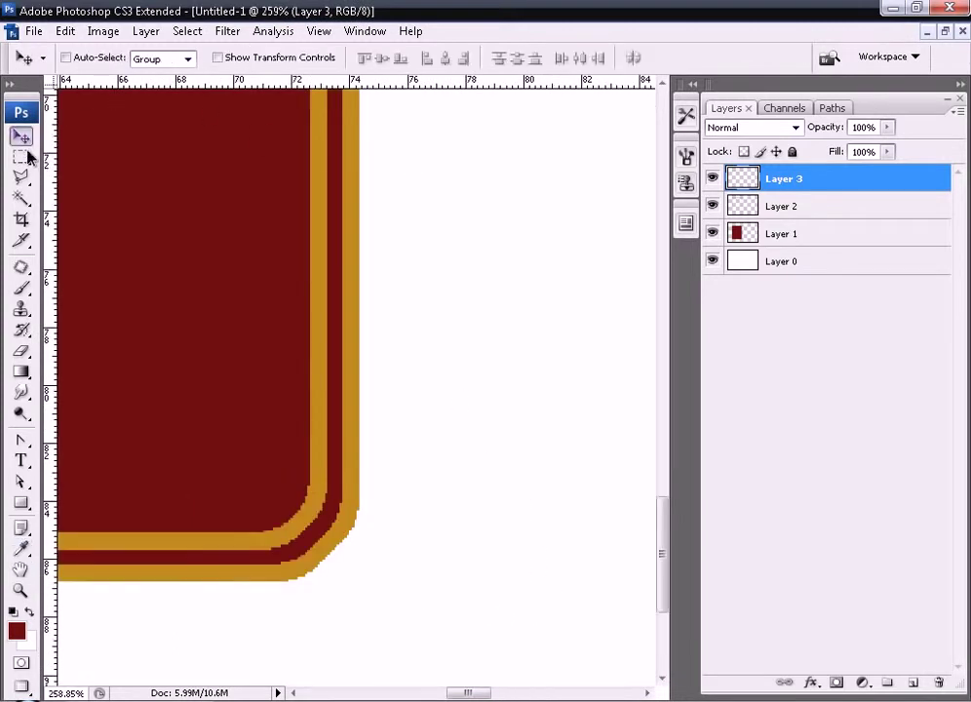
pyautogui.click(781, 206)
pyautogui.click(713, 206)
pyautogui.click(713, 206)
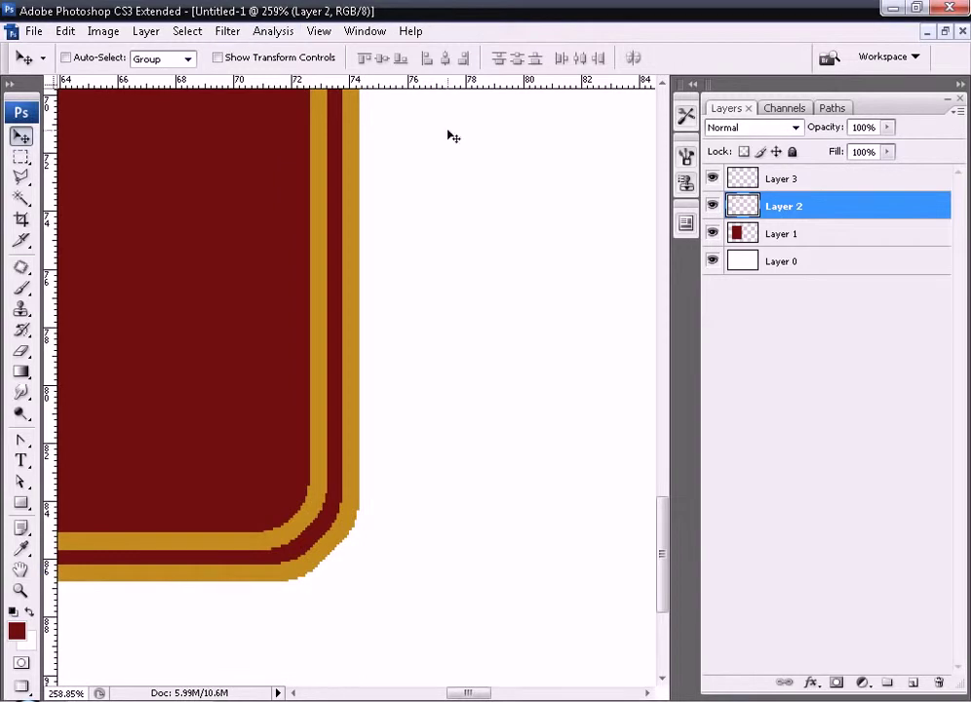
pyautogui.keyDown('ctrl'); pyautogui.click(745, 206); pyautogui.keyUp('ctrl')
# Add Gaussian monochromatic noise with amount 10 to the gold border.
pyautogui.click(227, 31)
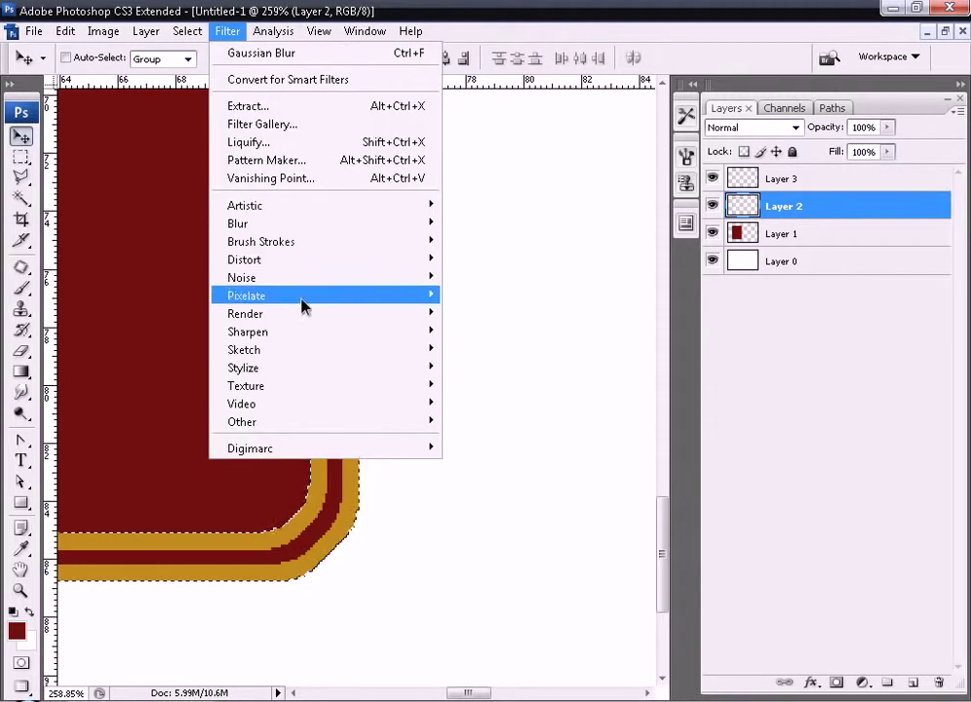
pyautogui.moveTo(242, 278)
pyautogui.click(481, 278)
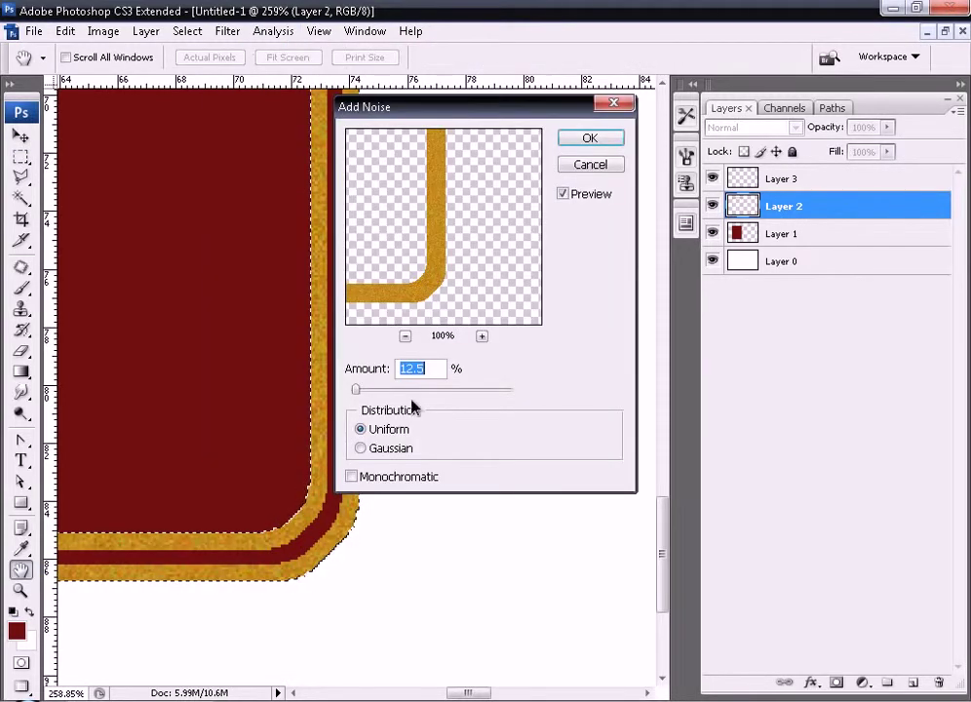
pyautogui.click(368, 450)
pyautogui.click(352, 476)
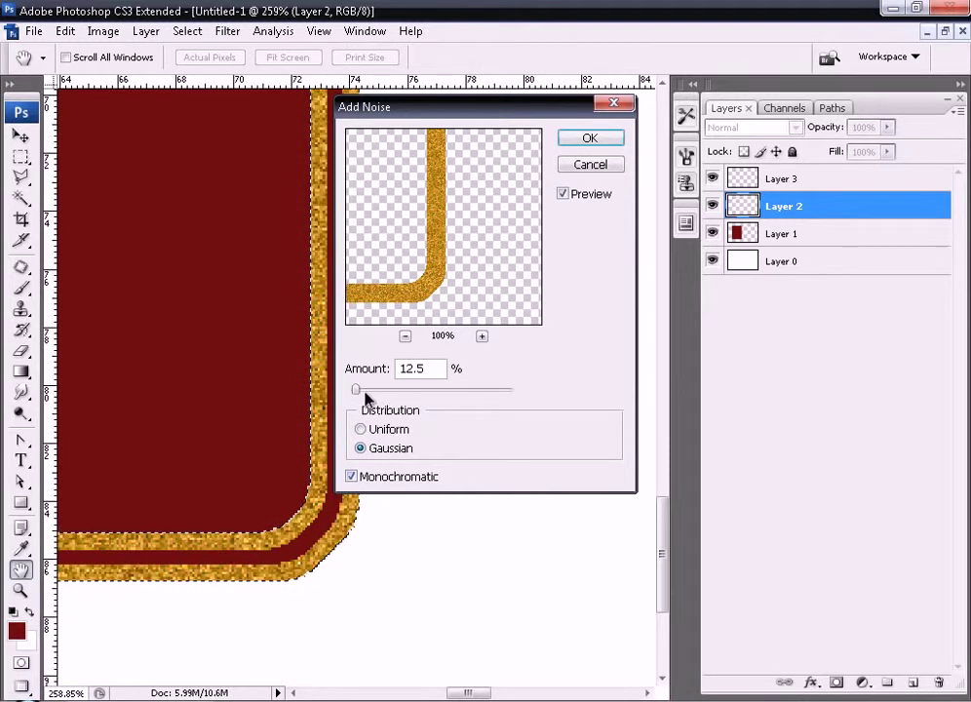
pyautogui.doubleClick(421, 369)
pyautogui.write('10')
pyautogui.press('Return')
pyautogui.press('v')
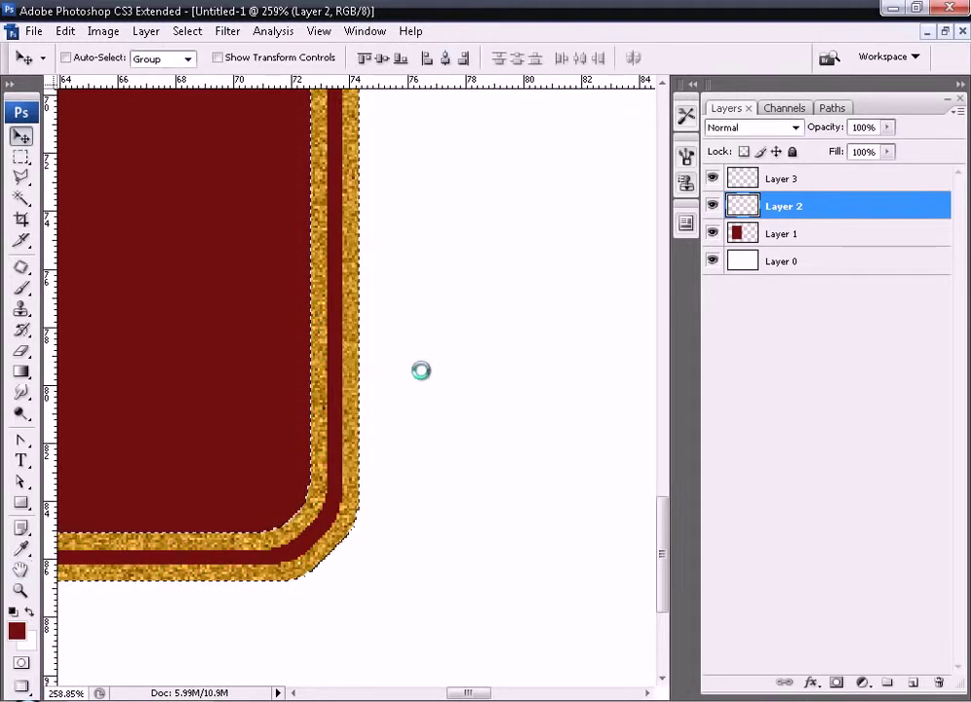
# Apply a 0.5-pixel Gaussian Blur to the gold border and deselect.
pyautogui.click(227, 30)
pyautogui.moveTo(238, 224)
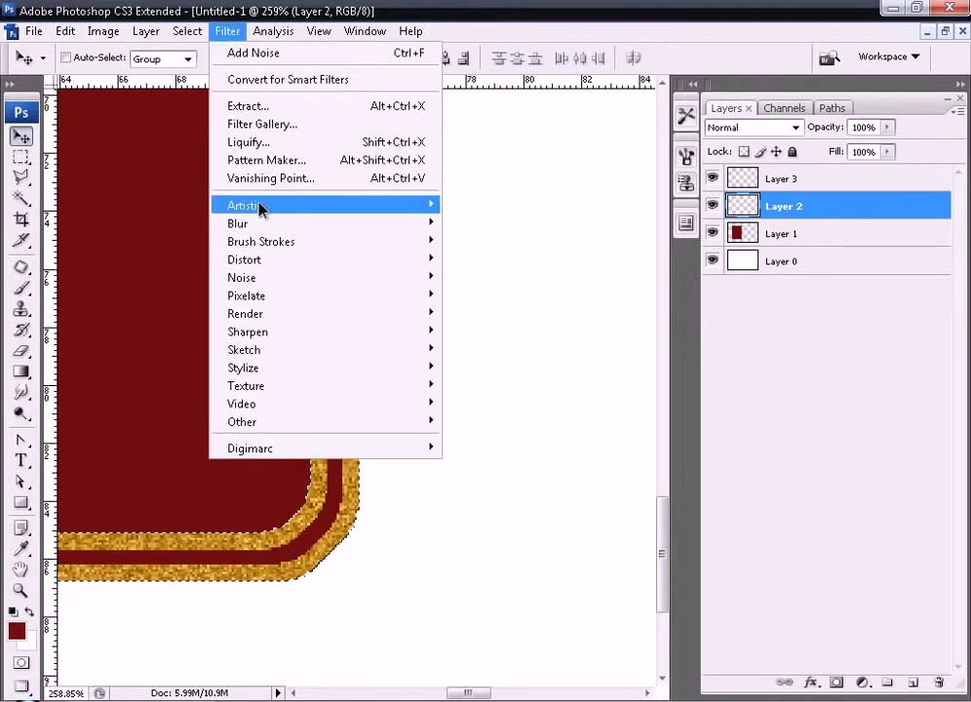
pyautogui.click(499, 294)
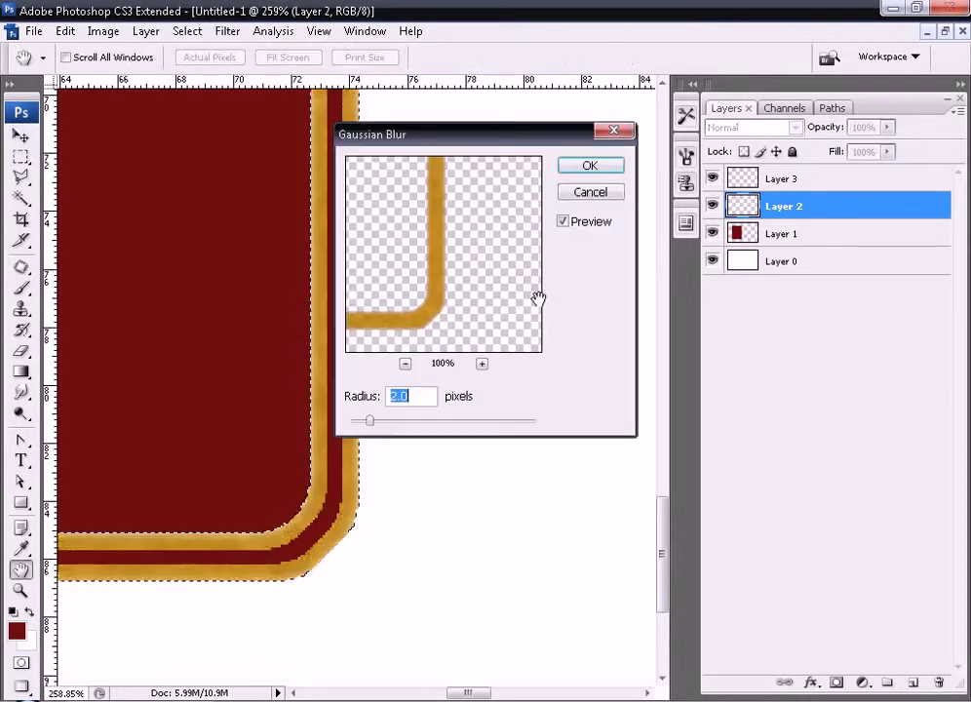
pyautogui.write('0.5')
pyautogui.press('Return')
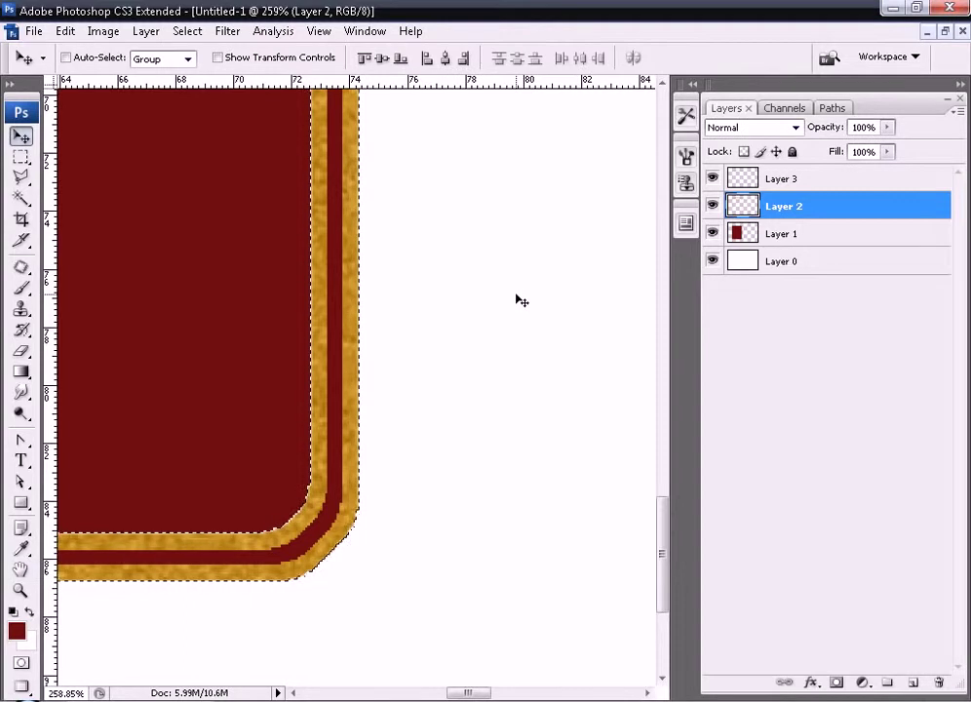
pyautogui.hotkey('ctrl', 'd')
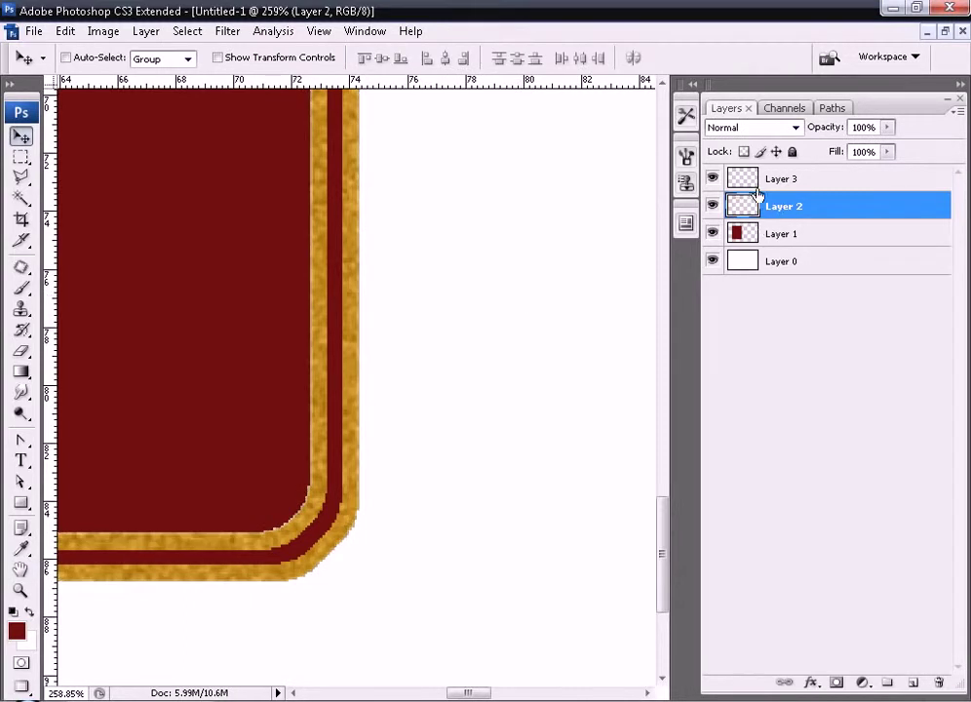
# Blur the thin maroon line on Layer 3 with a 1-pixel Gaussian Blur.
pyautogui.click(757, 188)
pyautogui.click(228, 30)
pyautogui.moveTo(238, 223)
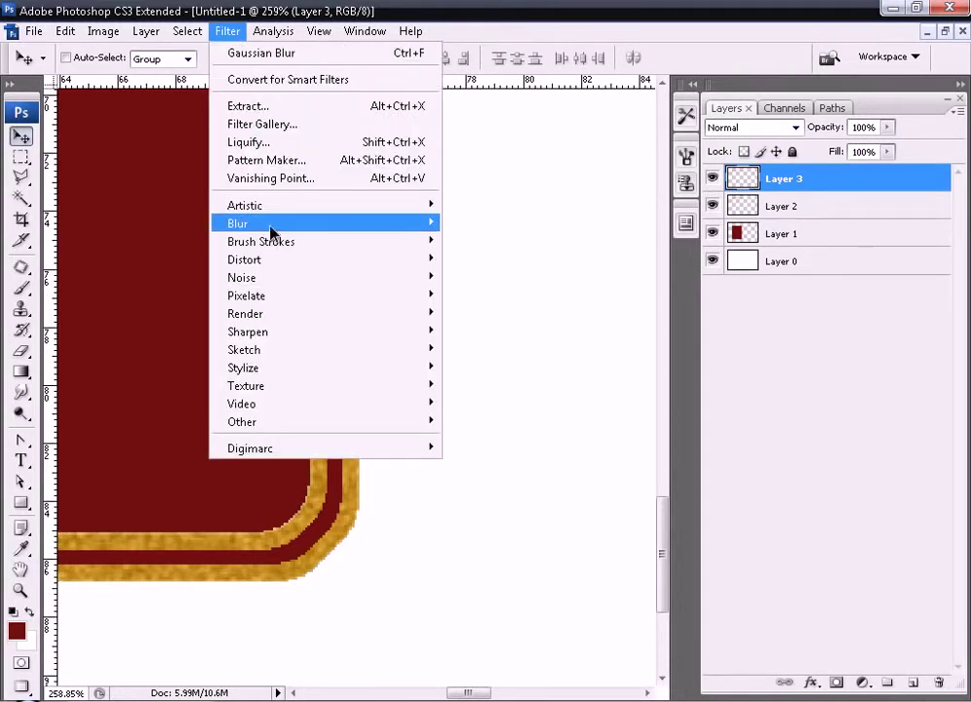
pyautogui.click(534, 300)
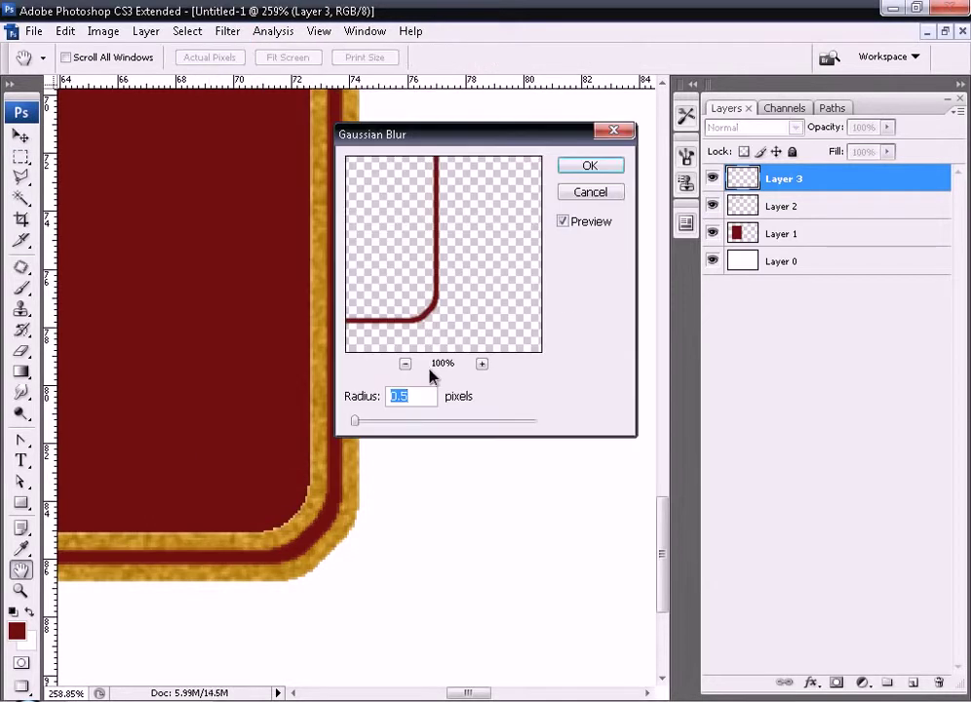
pyautogui.write('1')
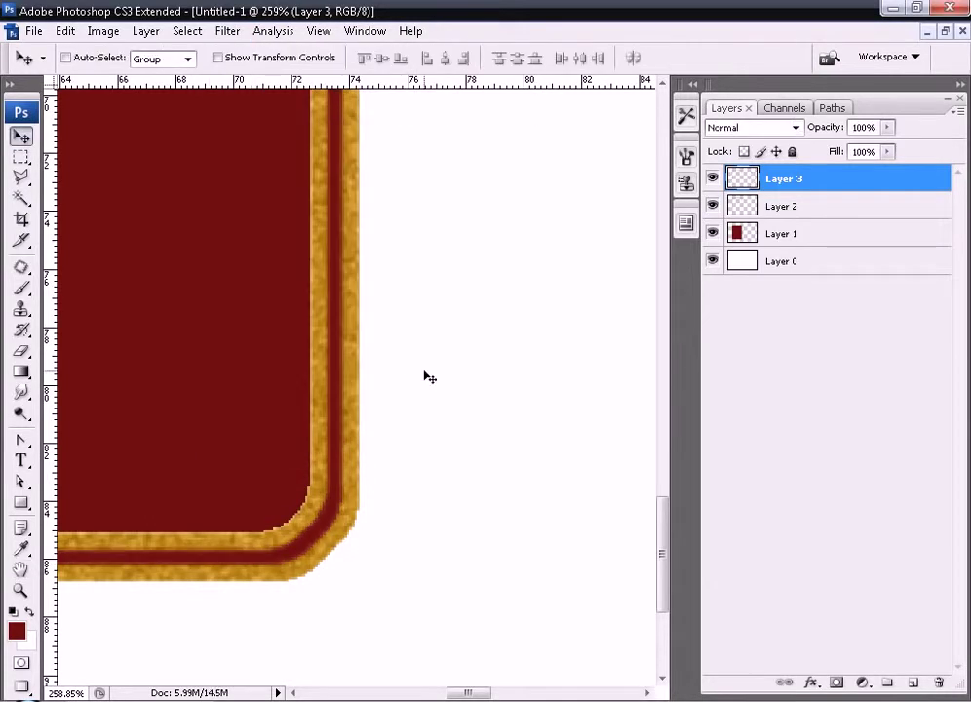
pyautogui.hotkey('ctrl', '-')
pyautogui.hotkey('ctrl', '-')
pyautogui.hotkey('ctrl', '-')
pyautogui.hotkey('ctrl', '-')
pyautogui.hotkey('ctrl', '-')
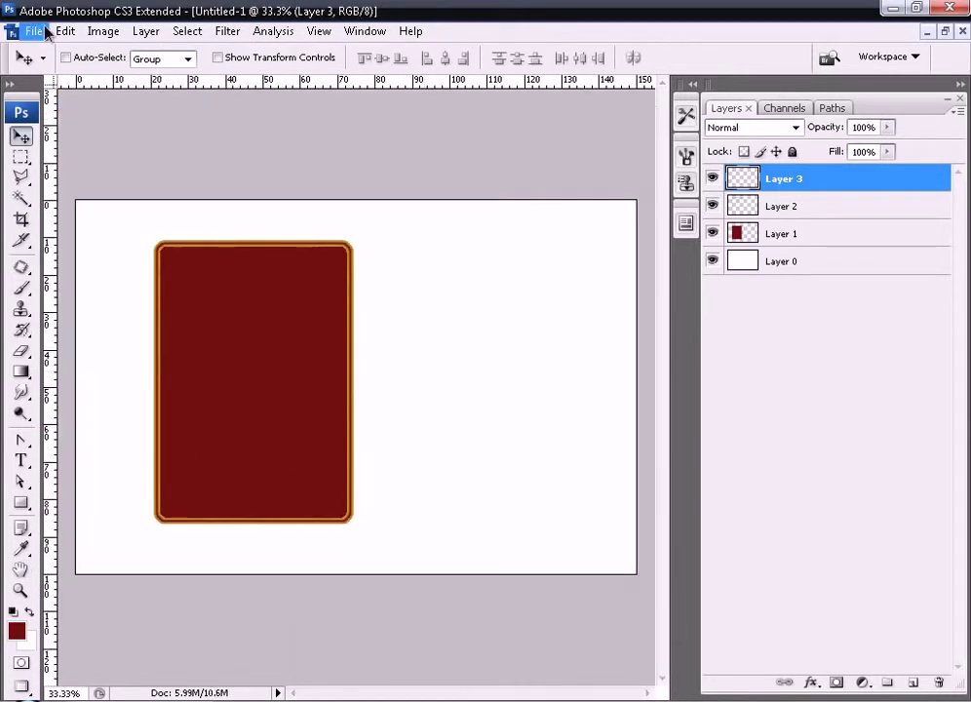
pyautogui.moveTo(143, 232); pyautogui.dragTo(185, 231)
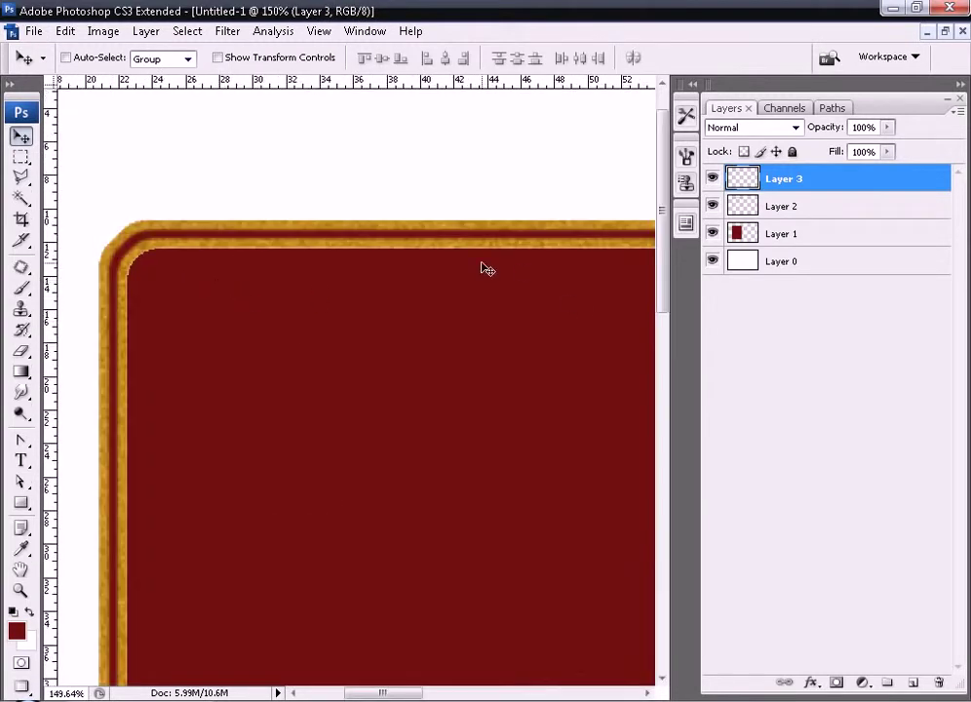
# Apply a 1-pixel Gaussian Blur to the gold border on Layer 2.
pyautogui.click(767, 209)
pyautogui.click(227, 30)
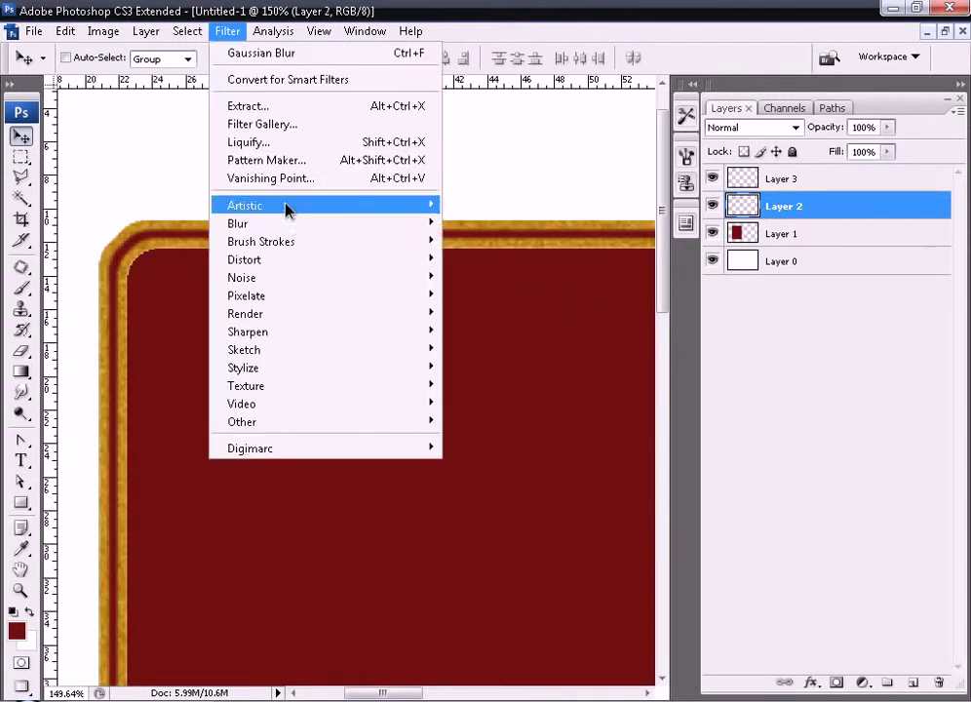
pyautogui.click(493, 294)
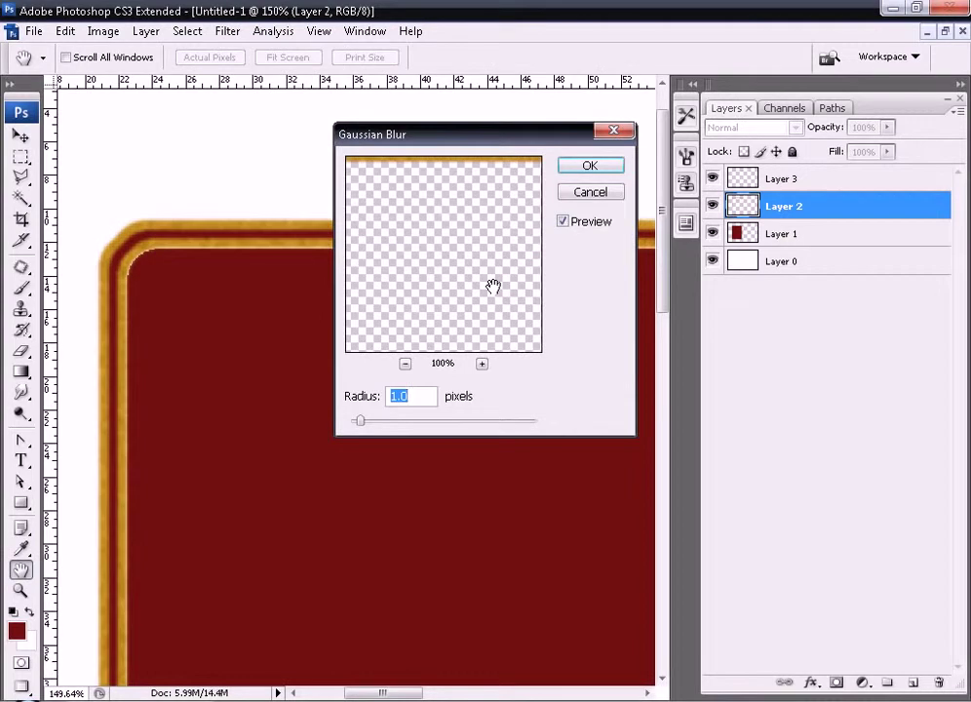
pyautogui.press('Return')
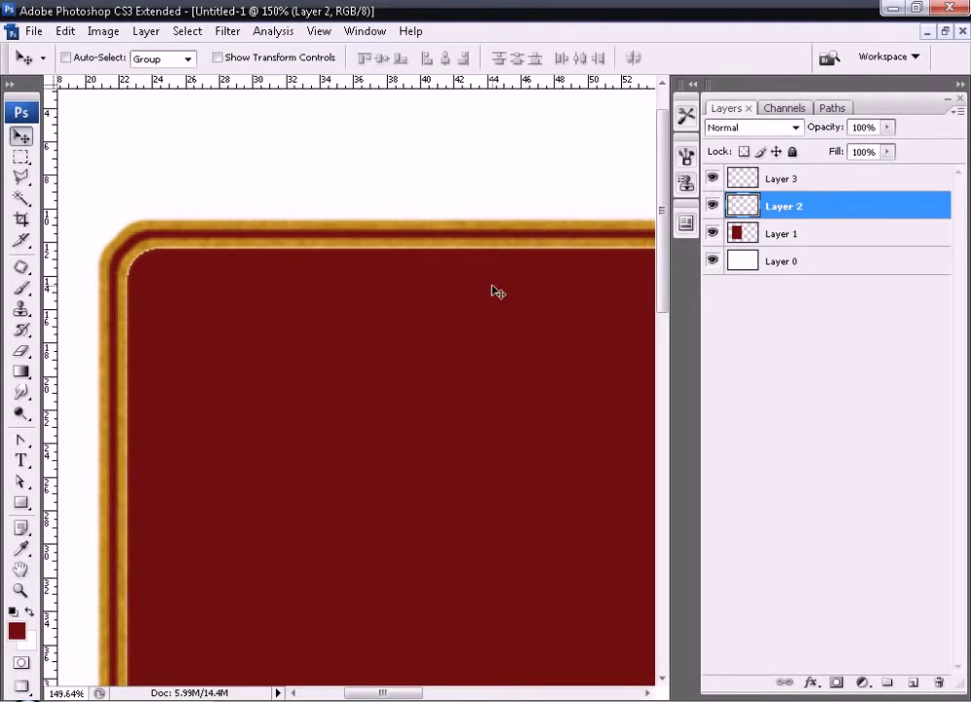
pyautogui.hotkey('ctrl', '-')
pyautogui.hotkey('ctrl', '-')
pyautogui.hotkey('ctrl', '-')
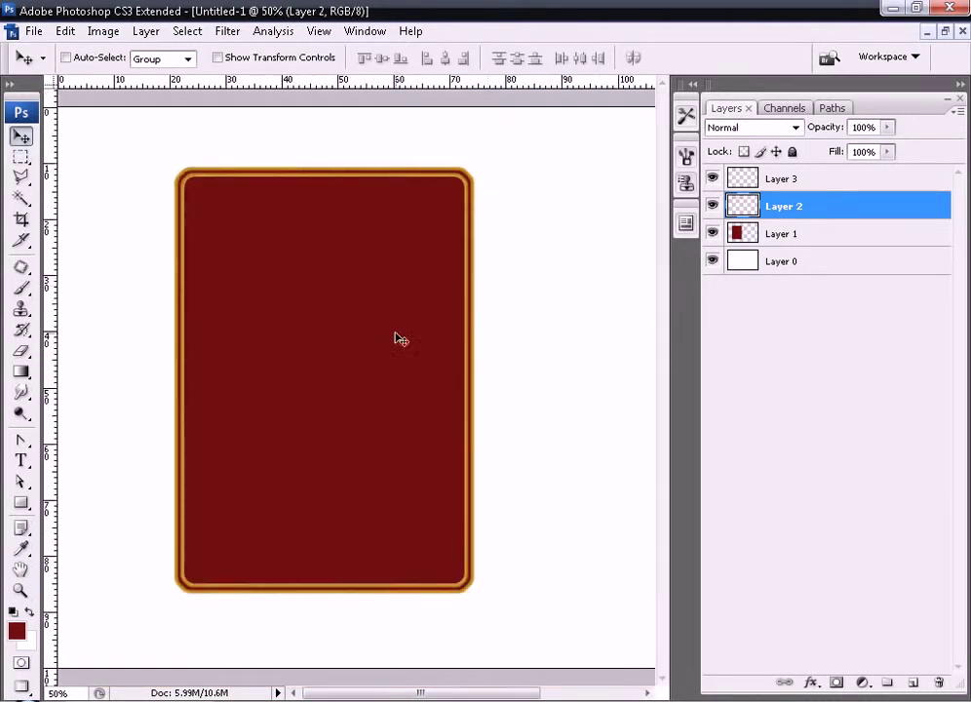
pyautogui.hotkey('ctrl', 'd')
pyautogui.hotkey('ctrl', '+')
pyautogui.rightClick(410, 431)
# Add a grey crackle Pattern Overlay to Layer 1 at 67% scale and 21% opacity.
pyautogui.click(440, 436)
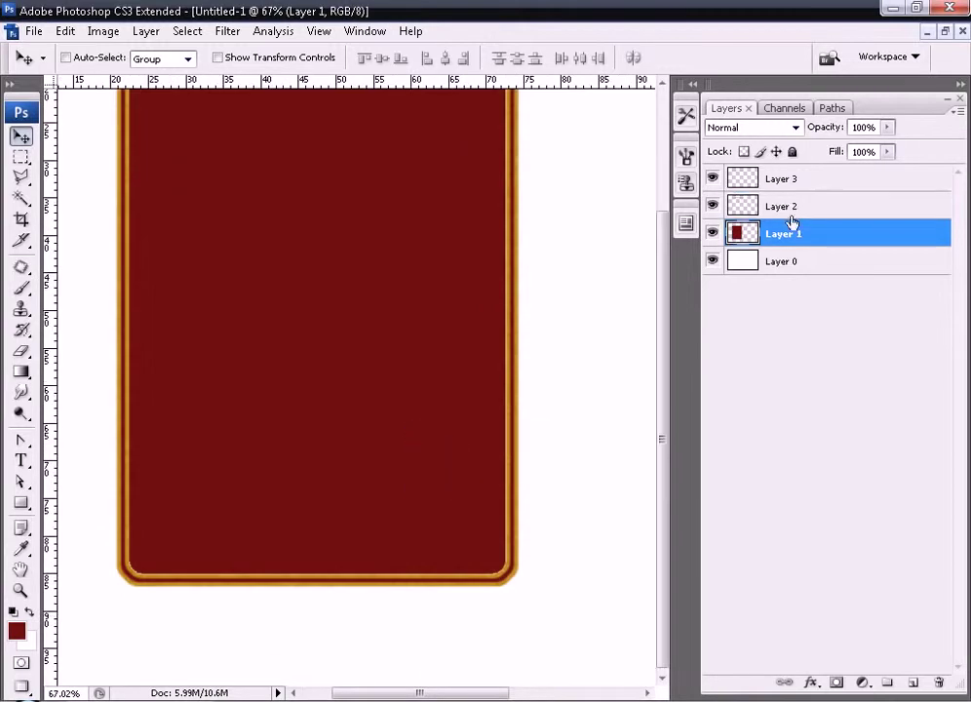
pyautogui.click(816, 685)
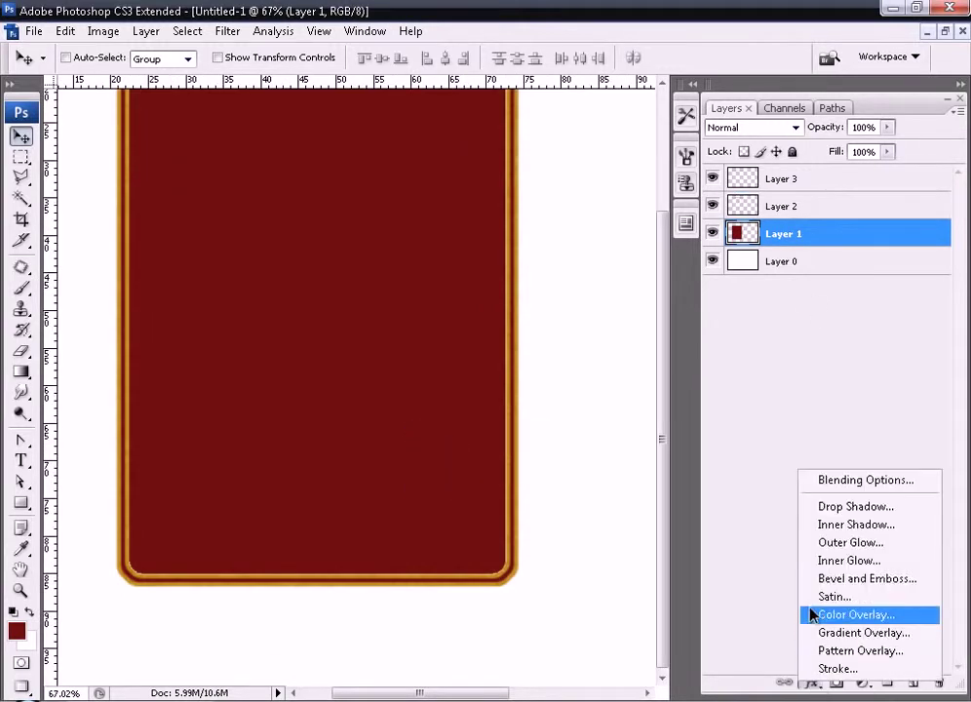
pyautogui.click(860, 651)
pyautogui.click(618, 349)
pyautogui.click(587, 440)
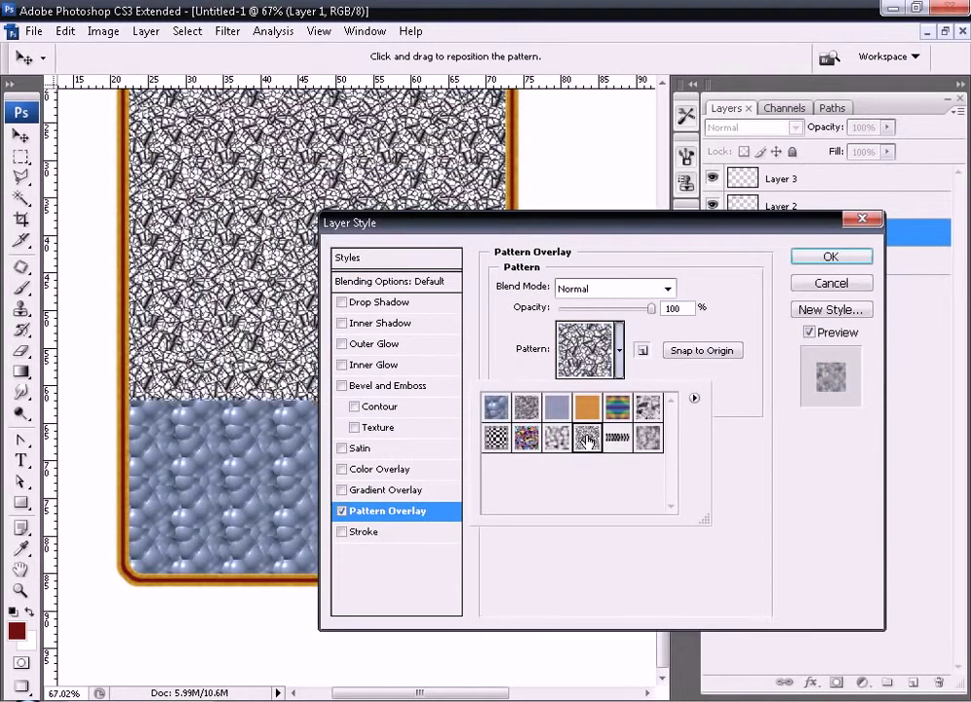
pyautogui.press('Return')
pyautogui.moveTo(605, 389); pyautogui.dragTo(591, 390)
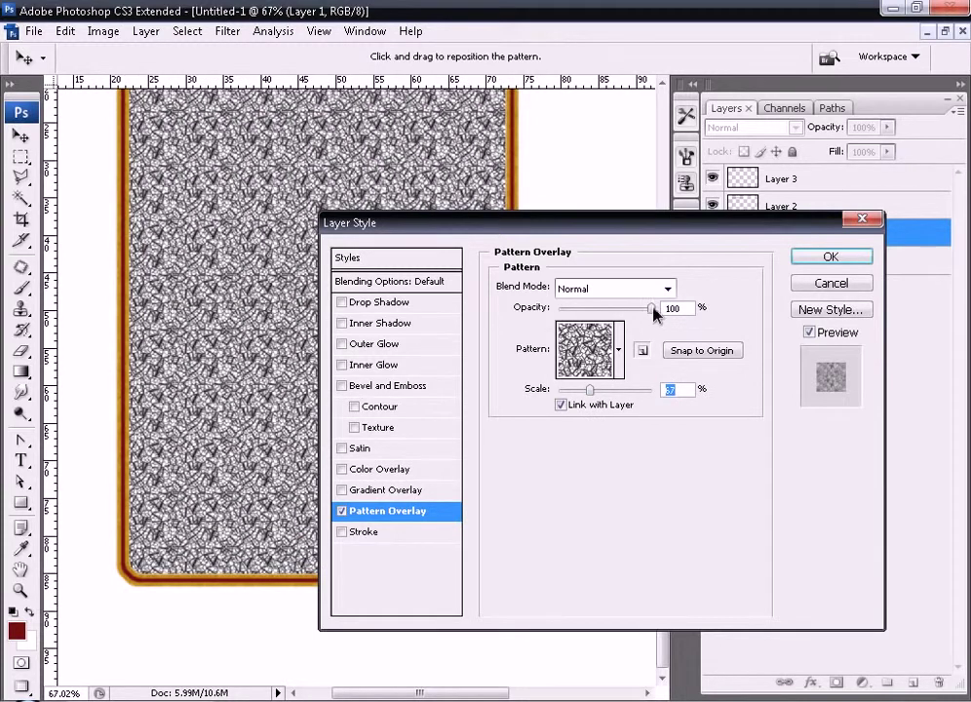
pyautogui.moveTo(652, 308); pyautogui.dragTo(579, 308)
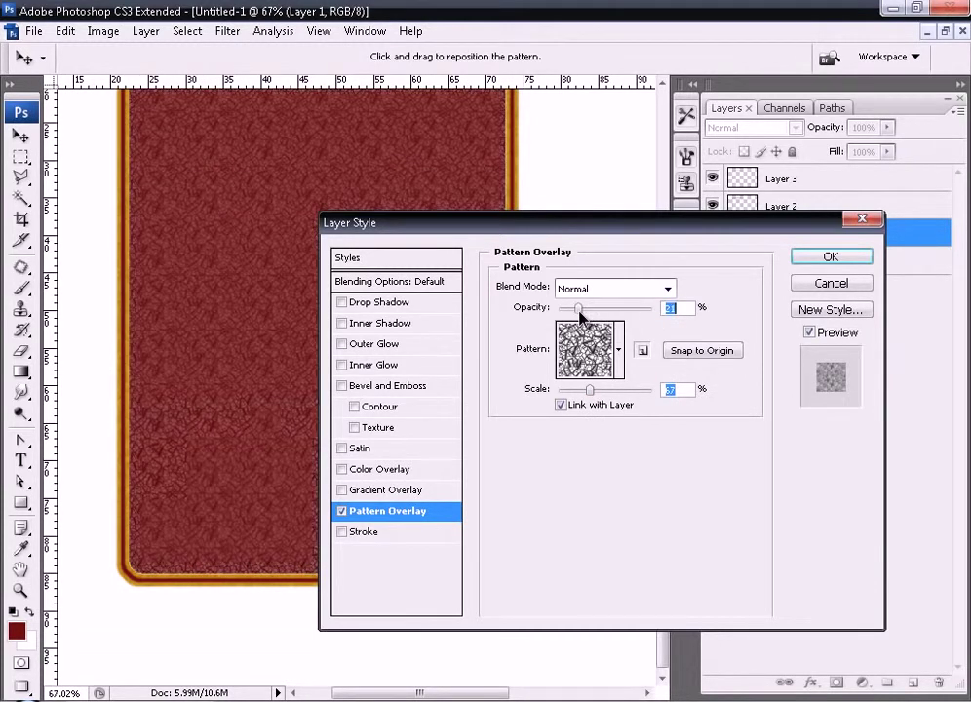
pyautogui.click(809, 283)
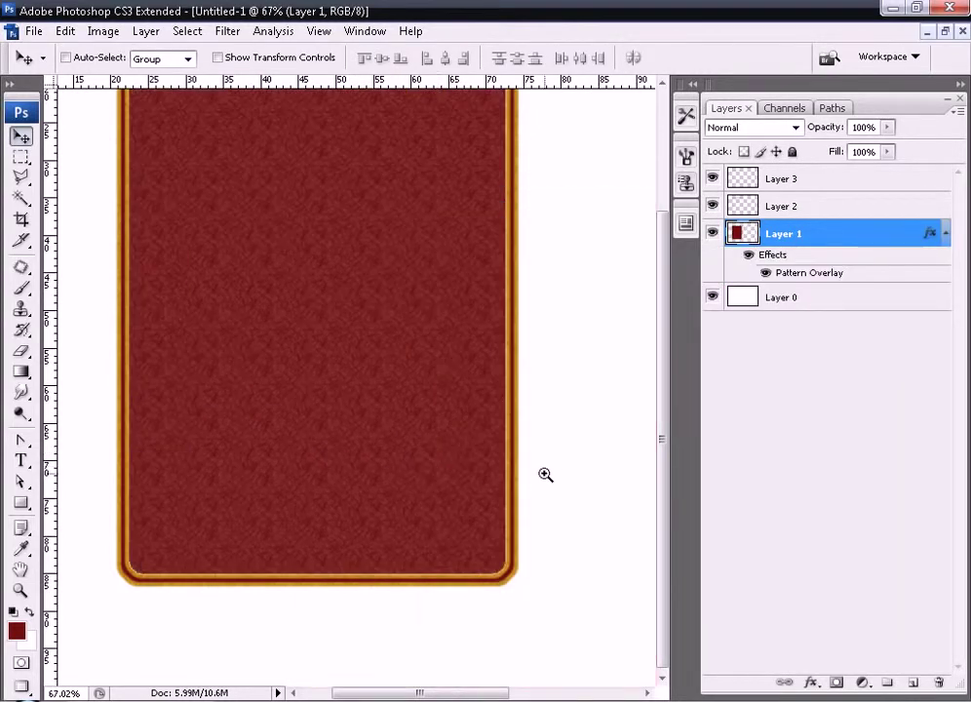
pyautogui.moveTo(546, 472); pyautogui.dragTo(394, 634)
# Merge Layers 3, 2 and 1 into a single cover layer.
pyautogui.hotkey('ctrl', '-')
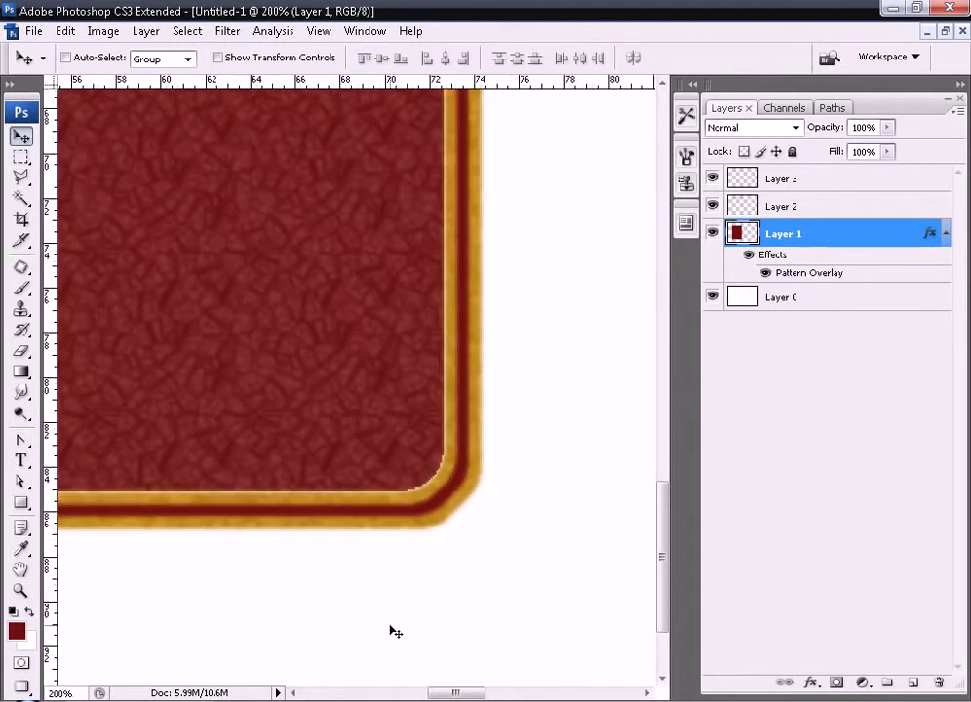
pyautogui.click(945, 232)
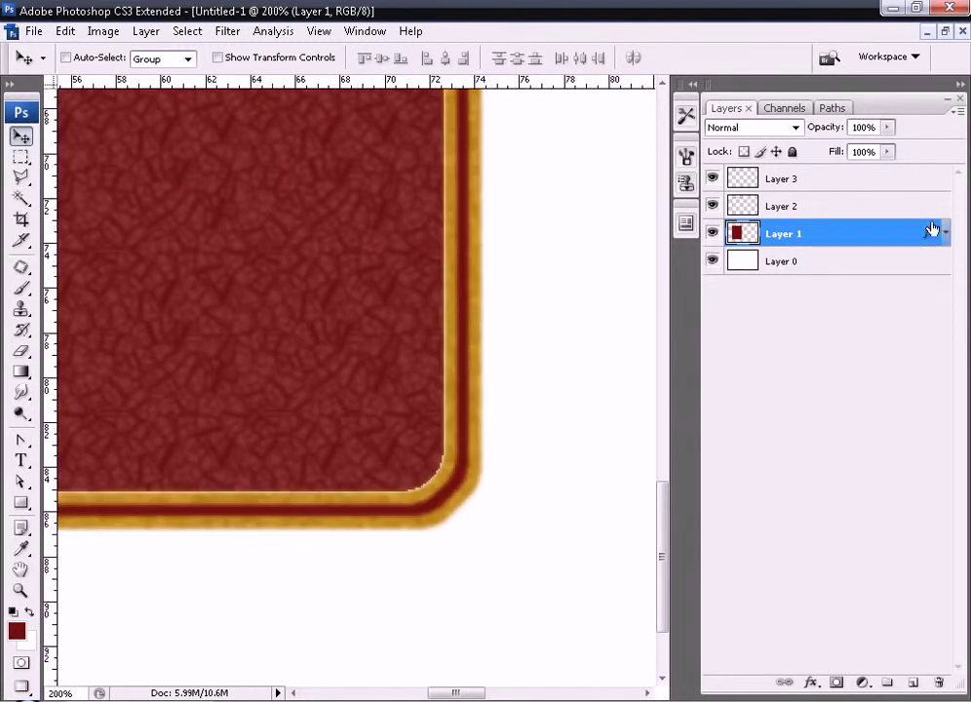
pyautogui.click(819, 177)
pyautogui.keyDown('shift'); pyautogui.click(822, 236); pyautogui.keyUp('shift')
pyautogui.hotkey('ctrl', 'e')
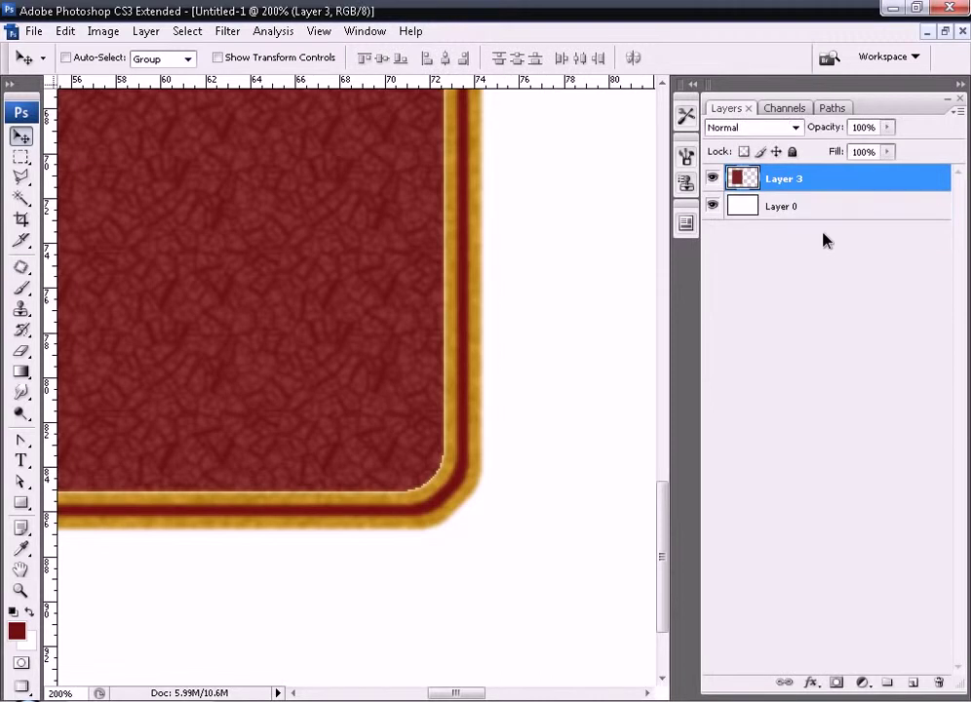
# Place a duplicate of the cover to the right of the original.
pyautogui.hotkey('ctrl', '-')
pyautogui.hotkey('ctrl', '-')
pyautogui.hotkey('ctrl', '-')
pyautogui.hotkey('ctrl', '-')
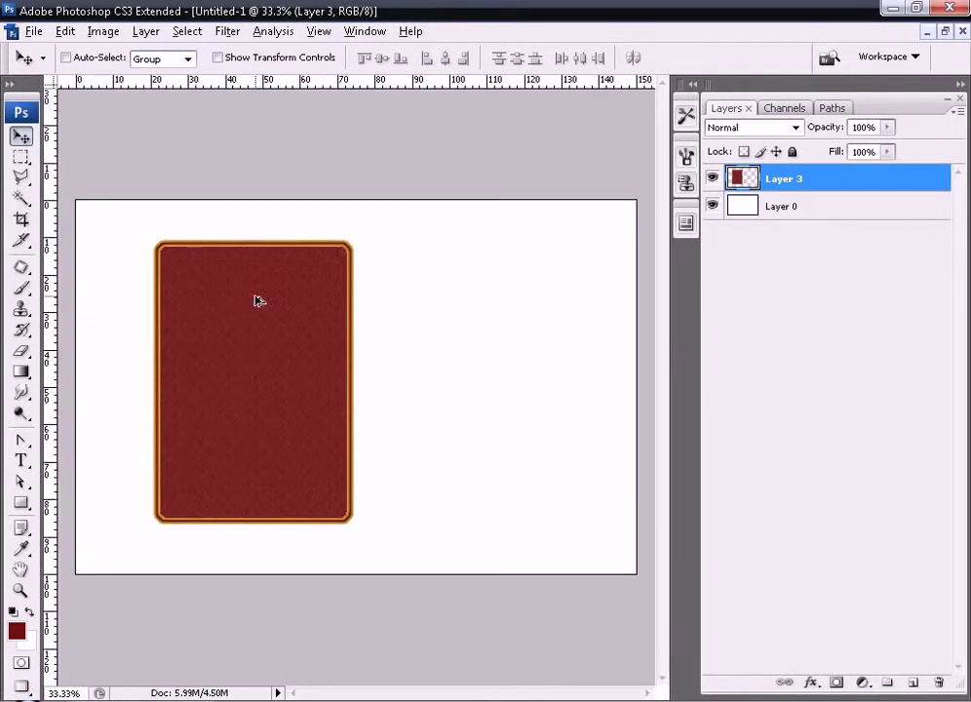
pyautogui.moveTo(261, 299); pyautogui.dragTo(469, 308)
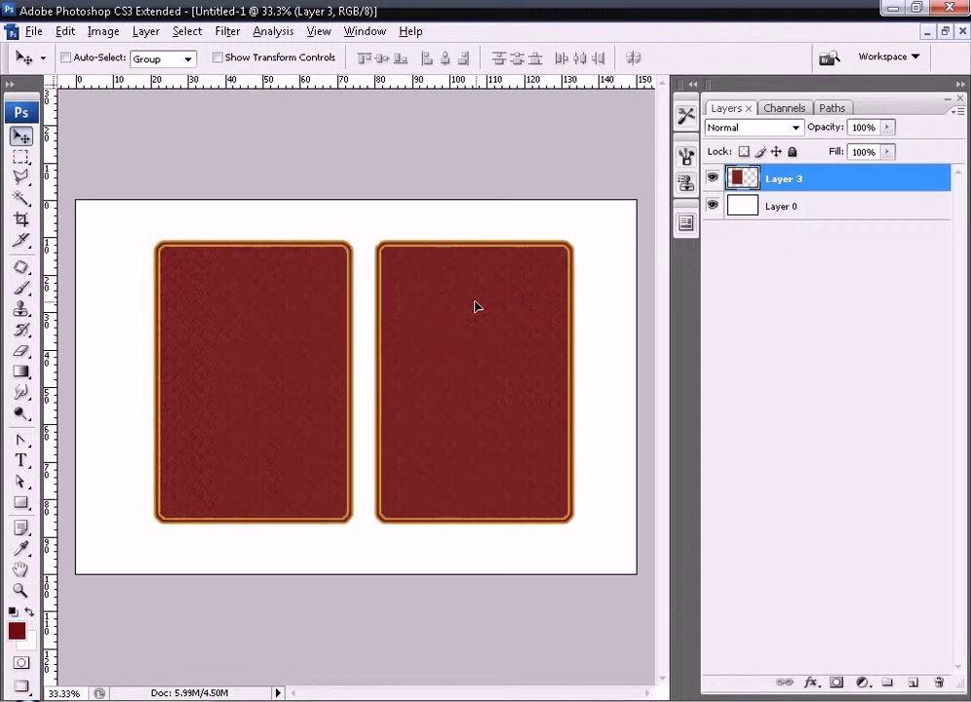
pyautogui.hotkey('ctrl', 'space')
pyautogui.moveTo(315, 438); pyautogui.dragTo(414, 564)
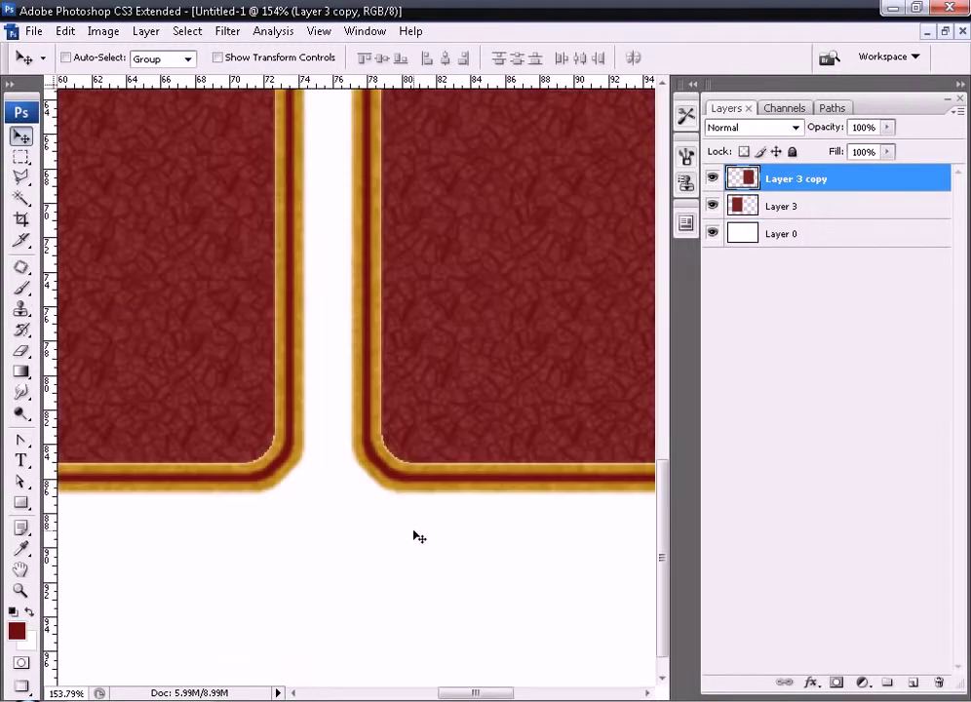
# Copy the right cover's bottom-left corner to a new layer, move it into the gap and rotate it -45°.
pyautogui.click(21, 156)
pyautogui.moveTo(320, 345); pyautogui.dragTo(505, 529)
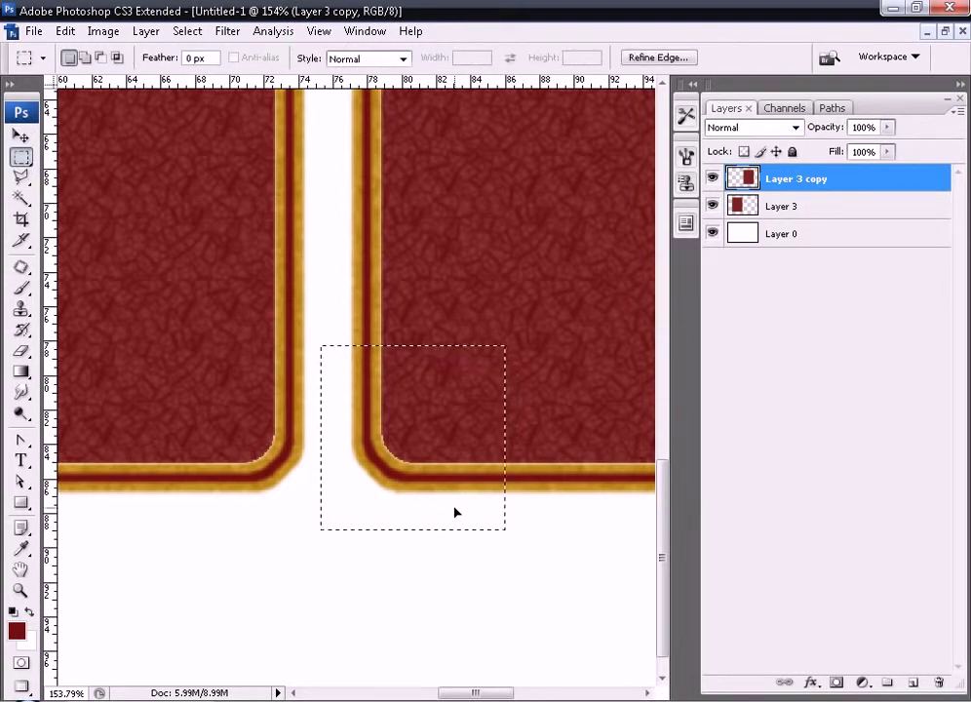
pyautogui.hotkey('ctrl', 'j')
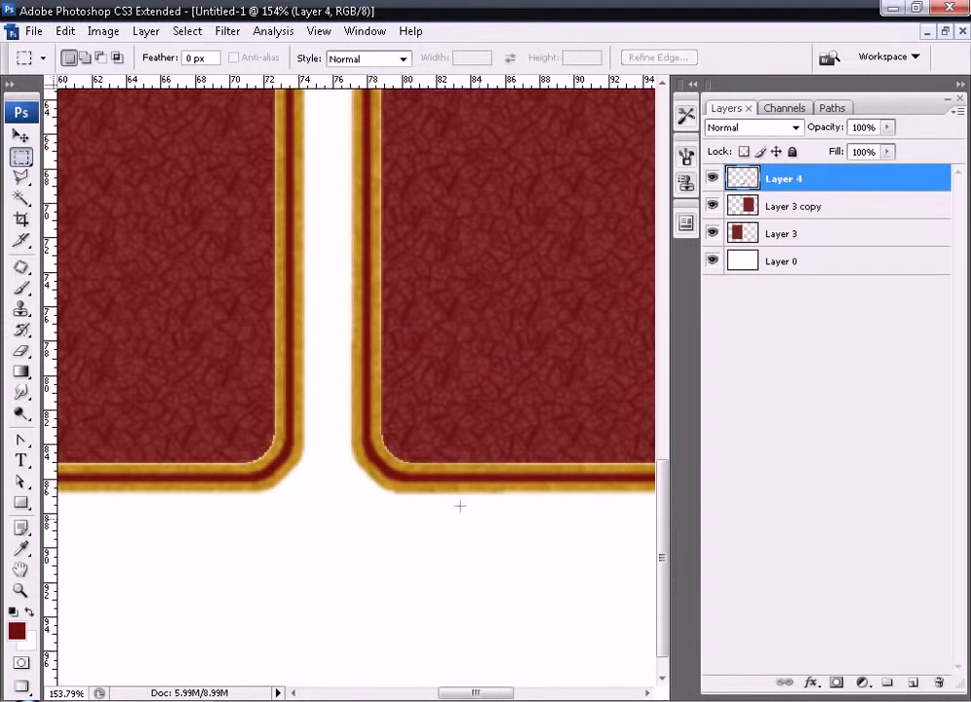
pyautogui.click(24, 139)
pyautogui.moveTo(419, 435); pyautogui.dragTo(305, 482)
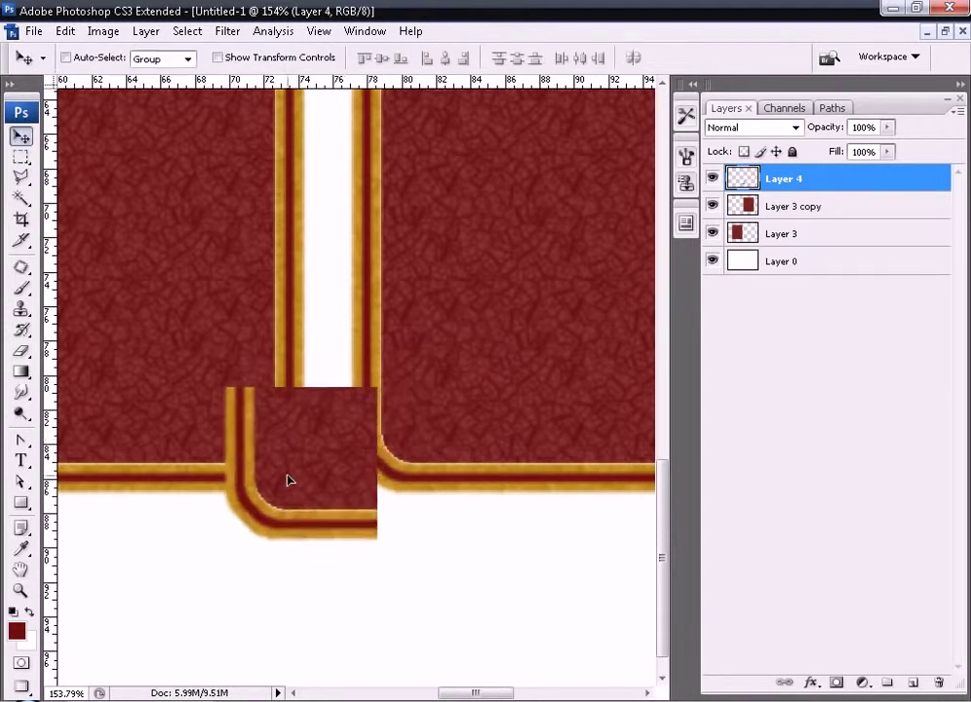
pyautogui.hotkey('ctrl', 't')
pyautogui.moveTo(455, 523)
pyautogui.mouseDown()
pyautogui.moveTo(498, 296)
pyautogui.moveTo(519, 355)
pyautogui.mouseUp()
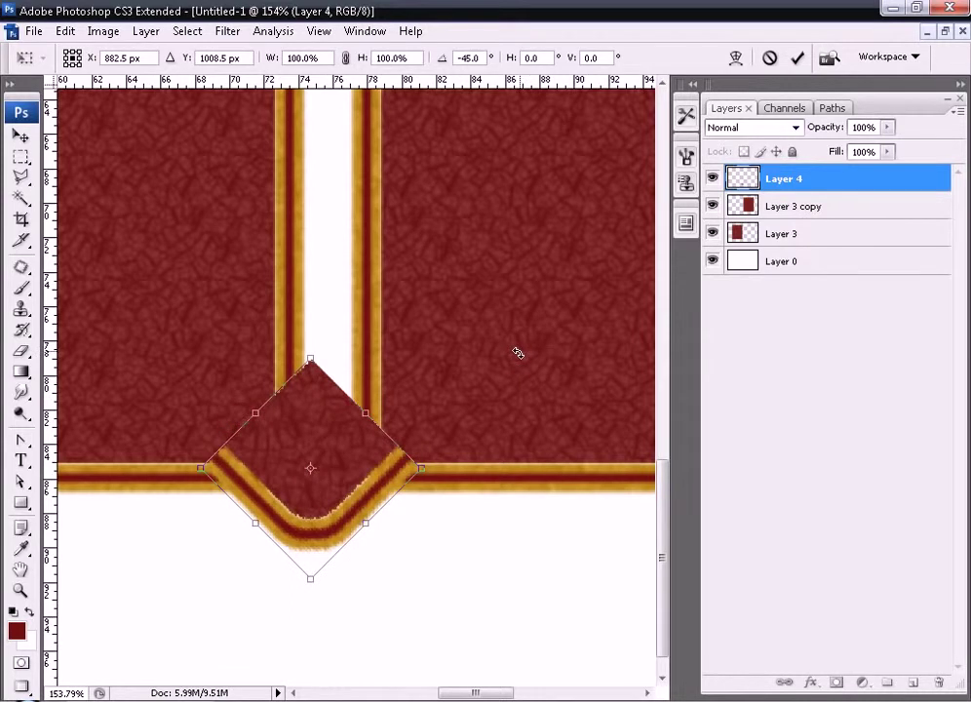
pyautogui.press('Return')
# Put Layer 4 below Layer 3, position the diamond under the gap and delete its red fill.
pyautogui.moveTo(798, 185); pyautogui.dragTo(816, 250)
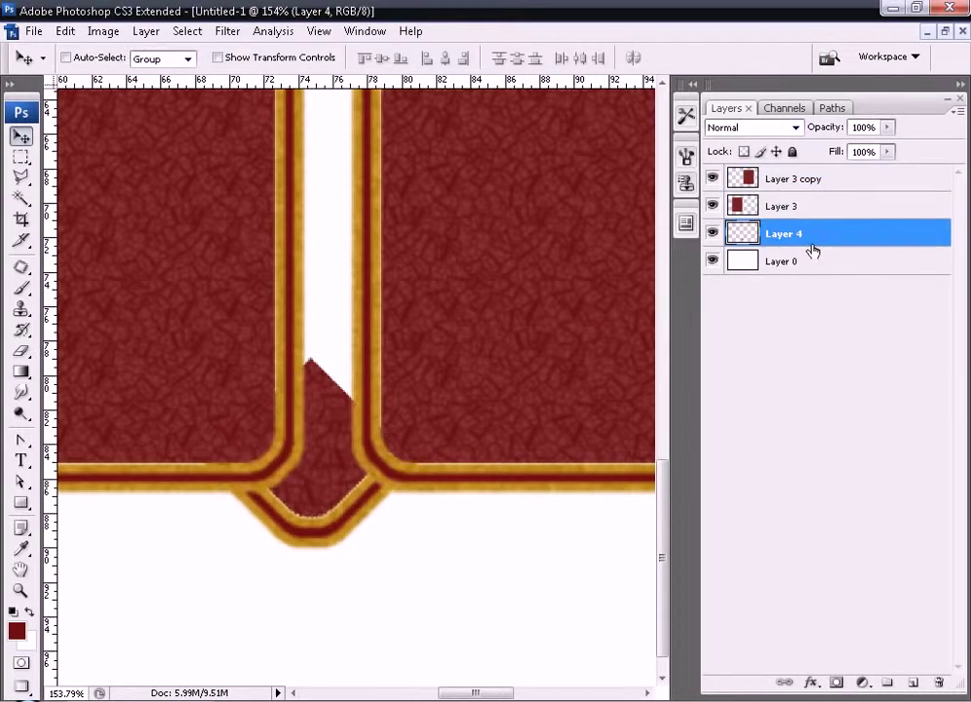
pyautogui.moveTo(356, 452)
pyautogui.mouseDown()
pyautogui.moveTo(331, 500)
pyautogui.moveTo(337, 479)
pyautogui.mouseUp()
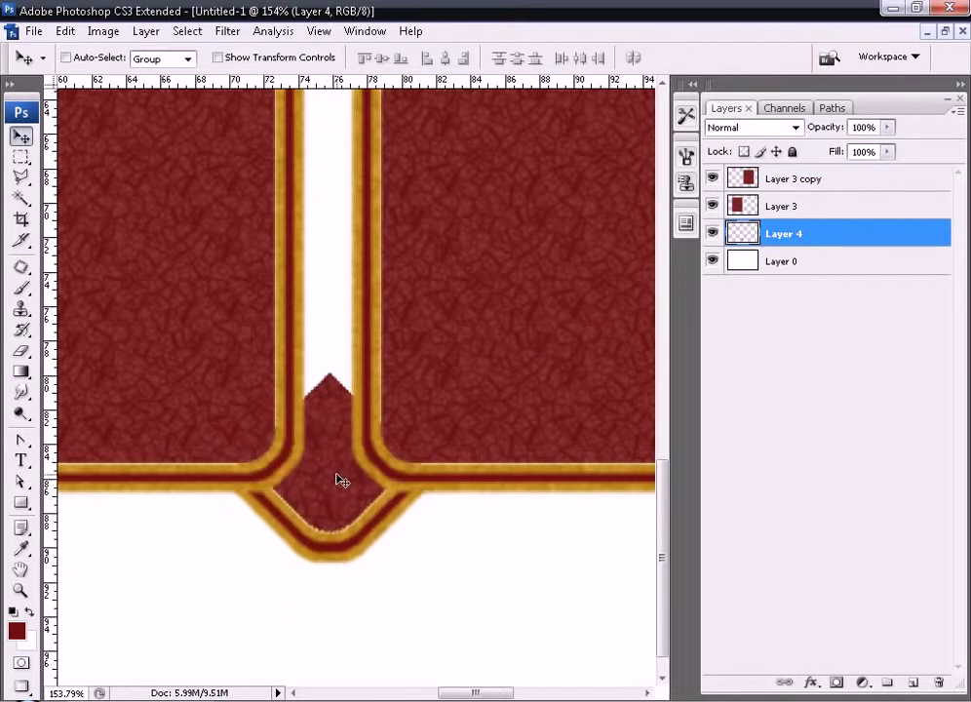
pyautogui.click(21, 200)
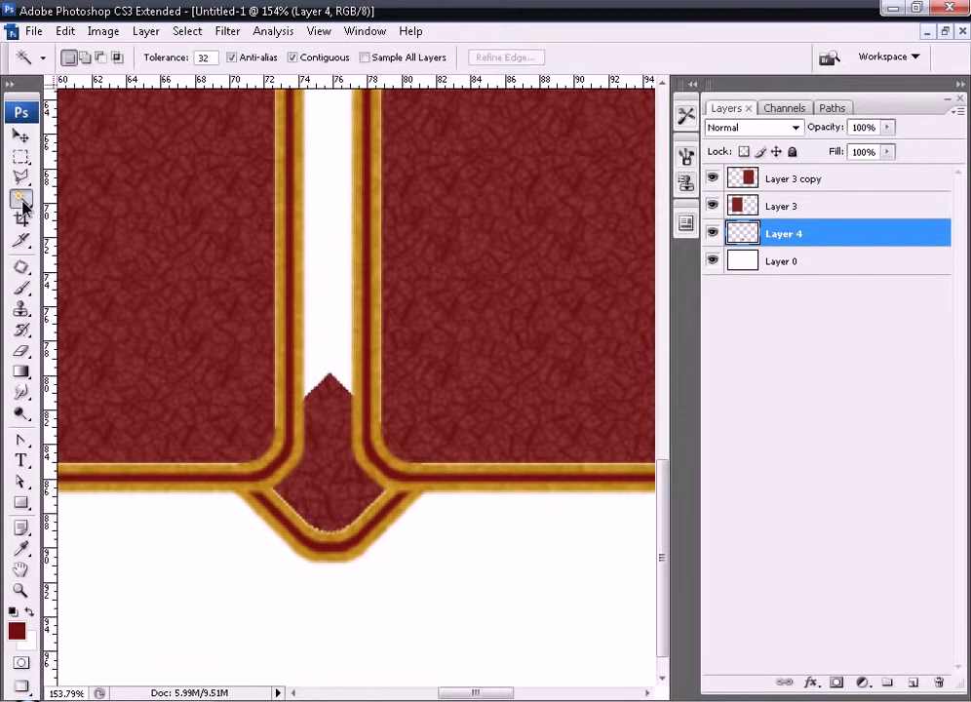
pyautogui.click(343, 511)
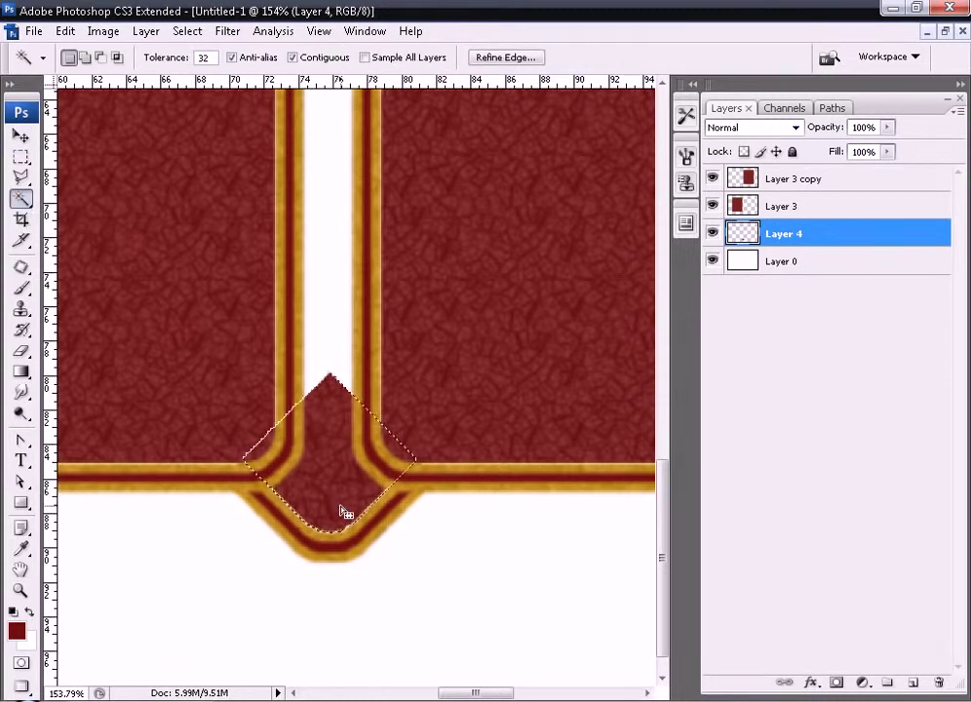
pyautogui.press('Delete')
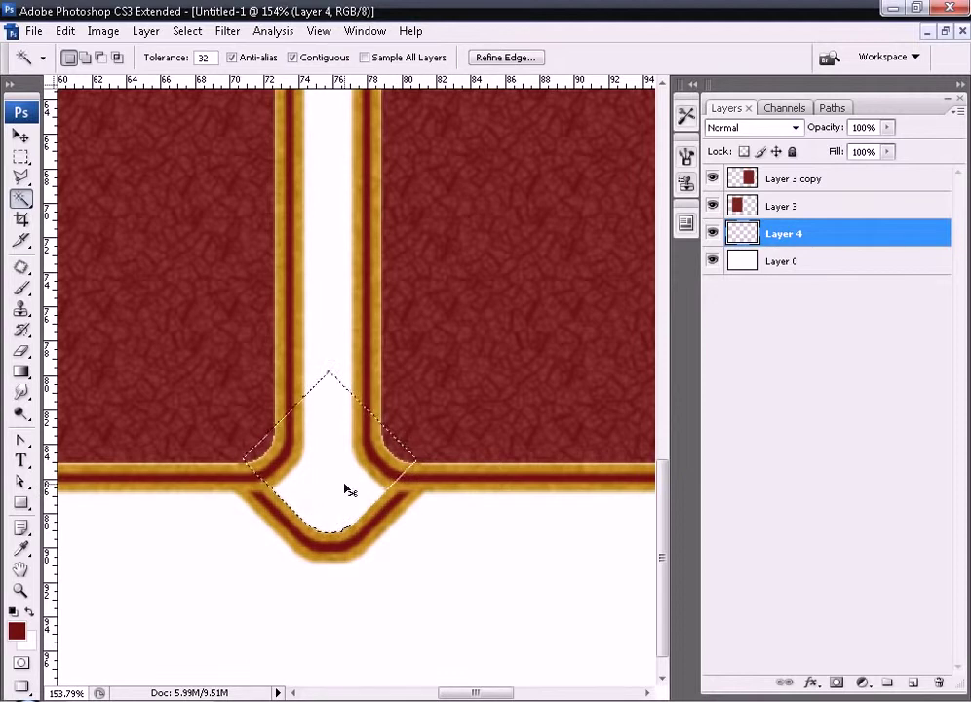
pyautogui.hotkey('ctrl', 'd')
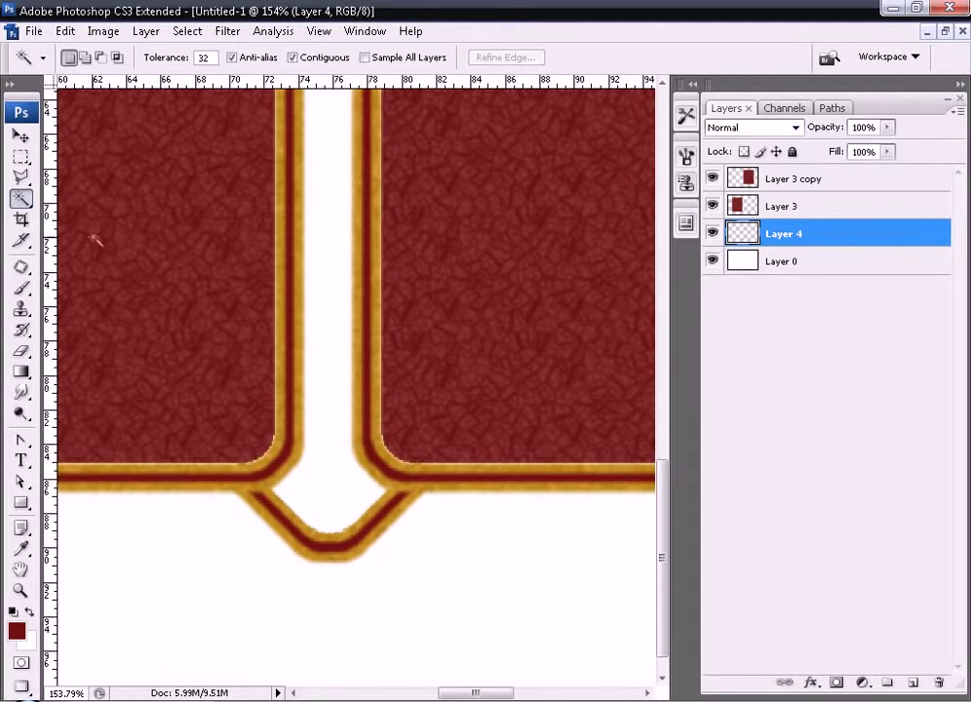
# Warp the gold diamond border into a shallow rounded U-curve.
pyautogui.click(20, 136)
pyautogui.hotkey('ctrl', 't')
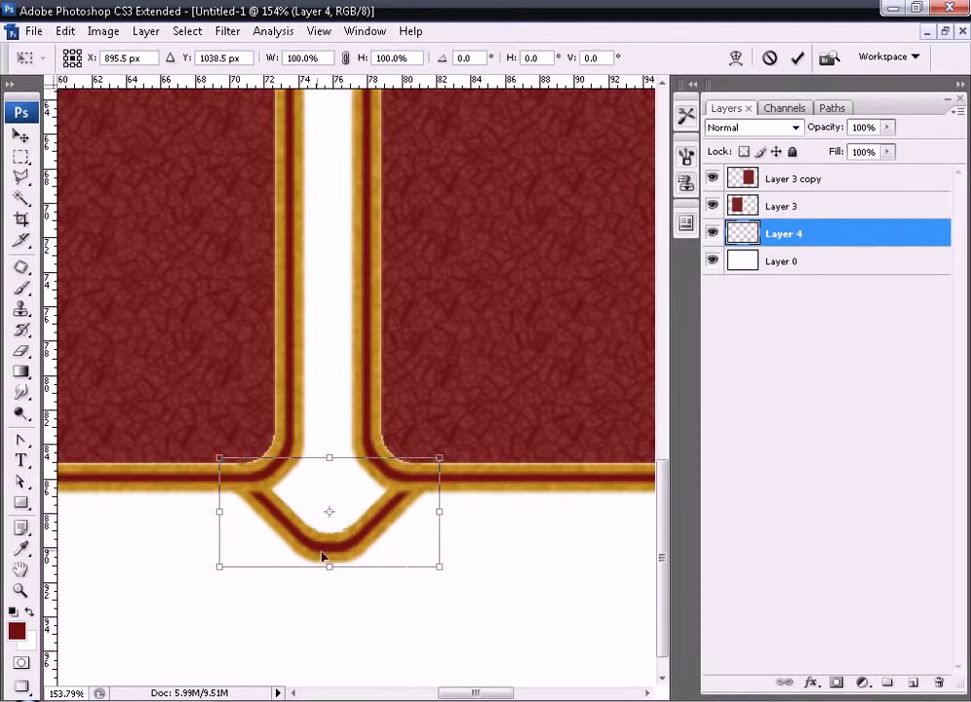
pyautogui.rightClick(299, 529)
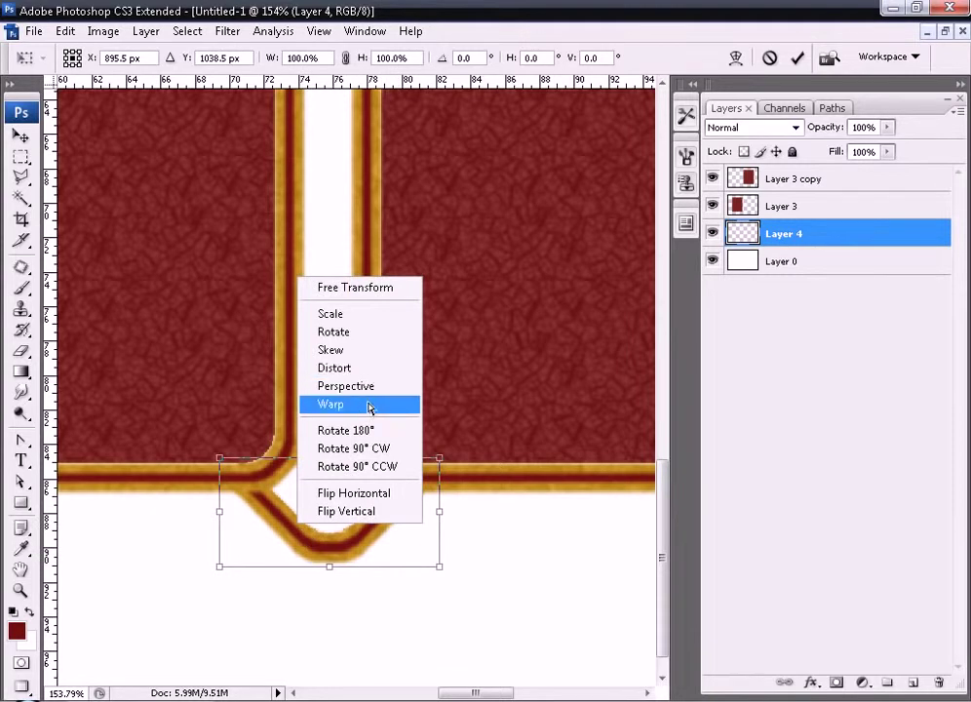
pyautogui.click(371, 411)
pyautogui.moveTo(266, 528); pyautogui.dragTo(263, 540)
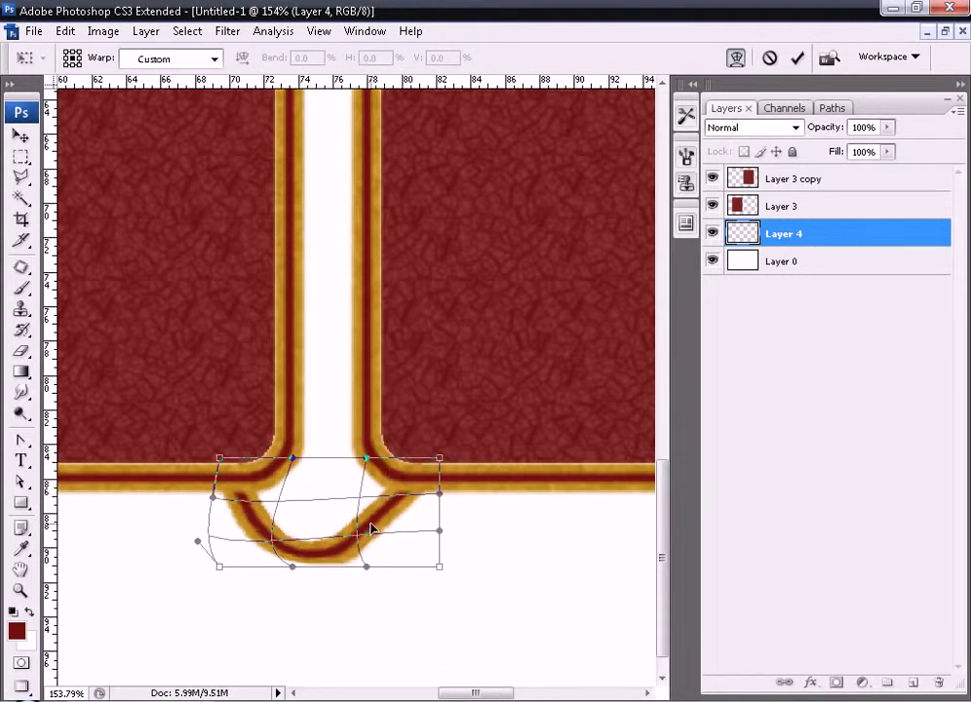
pyautogui.moveTo(370, 528); pyautogui.dragTo(387, 532)
pyautogui.moveTo(338, 559); pyautogui.dragTo(340, 549)
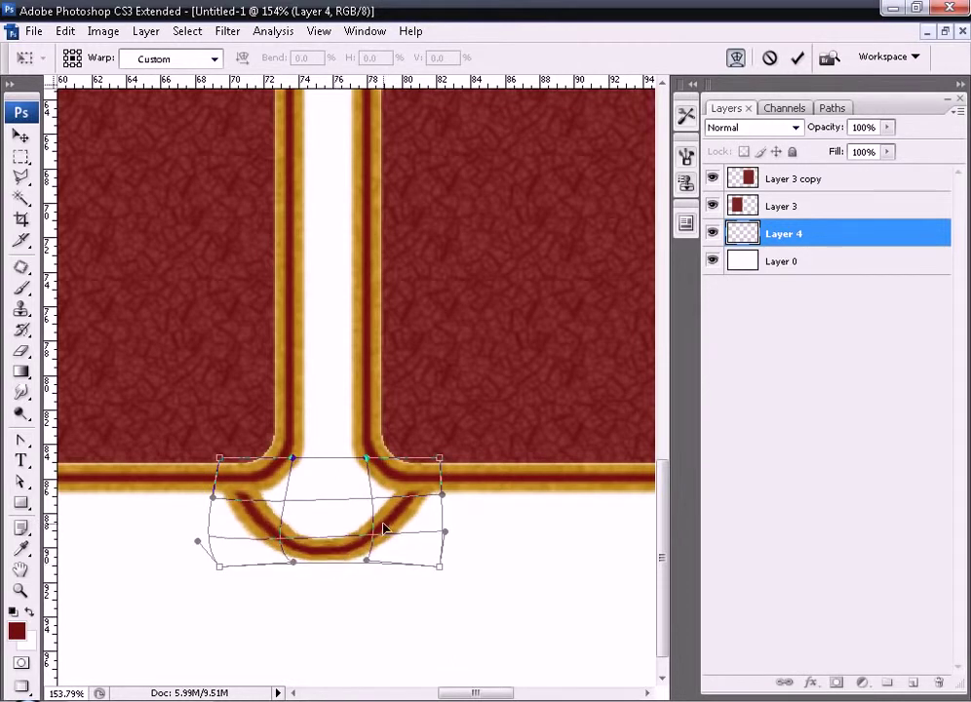
pyautogui.press('Return')
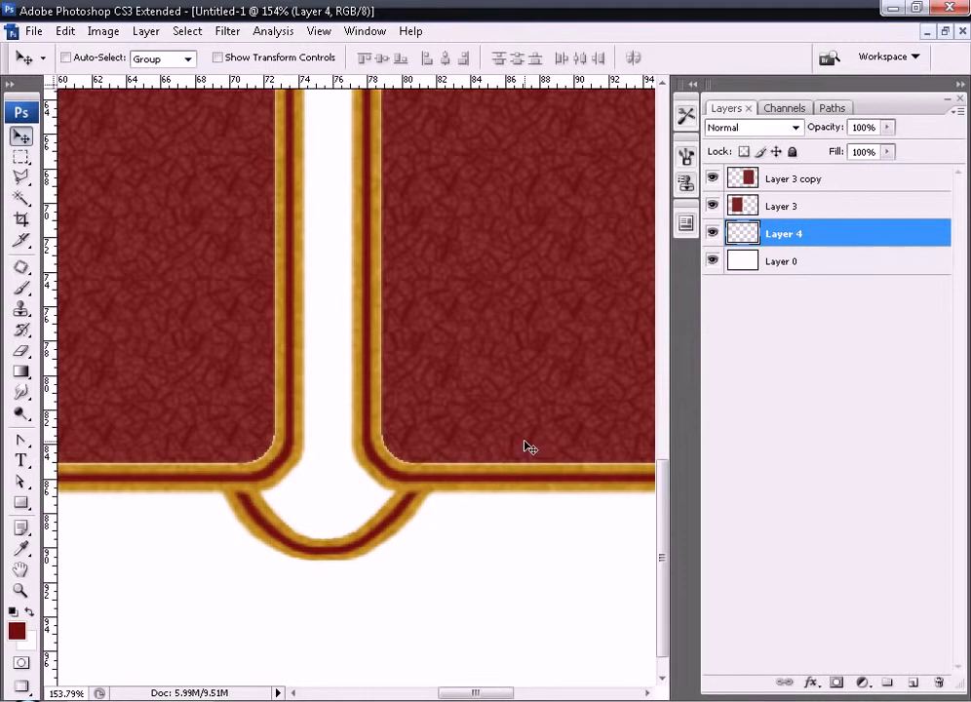
pyautogui.hotkey('ctrl', '-')
pyautogui.hotkey('ctrl', '-')
pyautogui.hotkey('ctrl', '-')
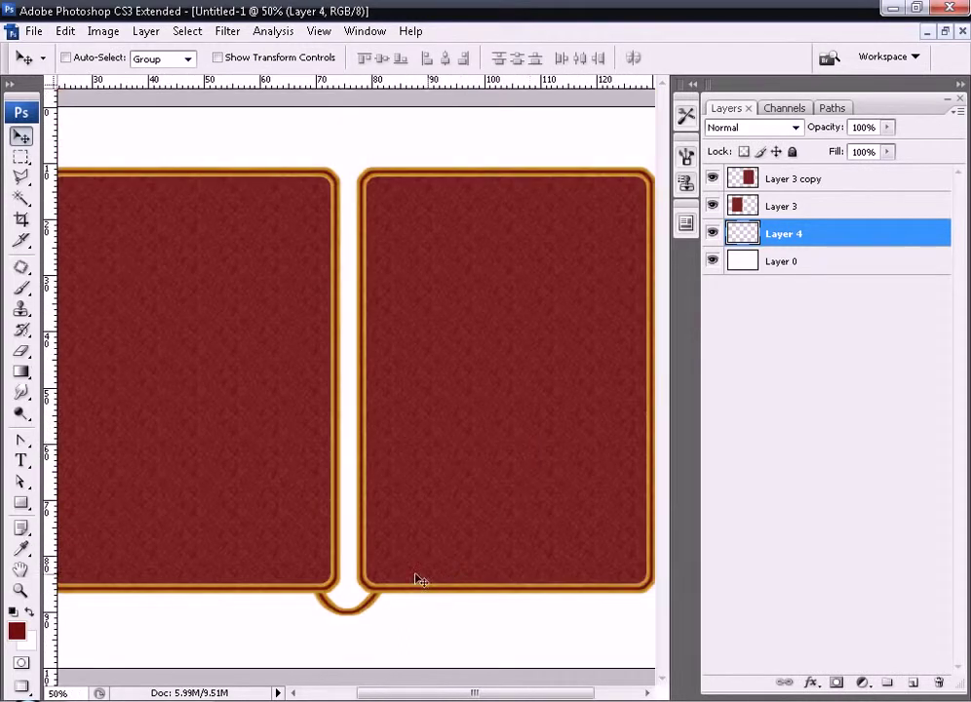
# Move a copy of the curved gold band to the top of the gap and add a new layer beneath Layer 4.
pyautogui.moveTo(369, 602)
pyautogui.mouseDown()
pyautogui.moveTo(377, 210)
pyautogui.moveTo(358, 205)
pyautogui.moveTo(369, 192)
pyautogui.mouseUp()
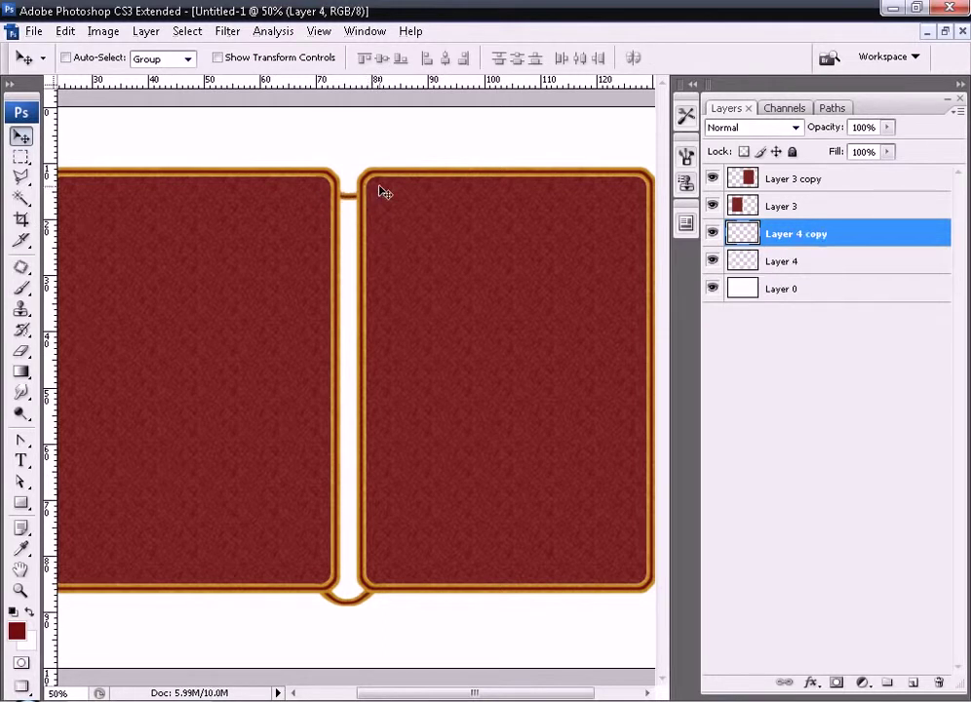
pyautogui.click(912, 682)
pyautogui.moveTo(829, 234); pyautogui.dragTo(815, 306)
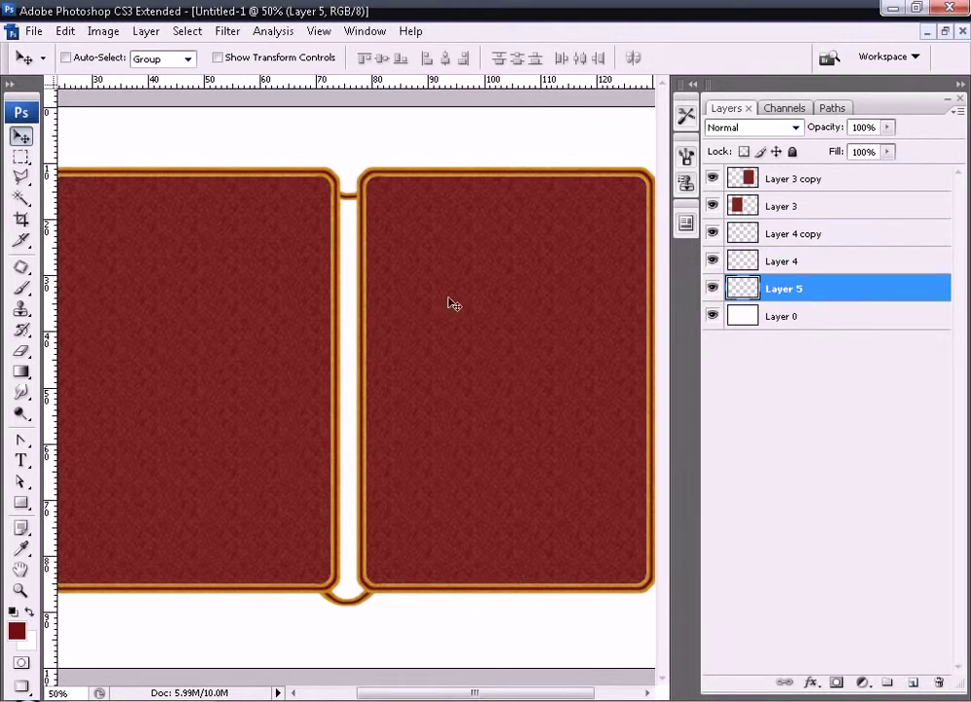
# Select the tall spine strip between the two covers with the Rectangular Marquee.
pyautogui.click(20, 157)
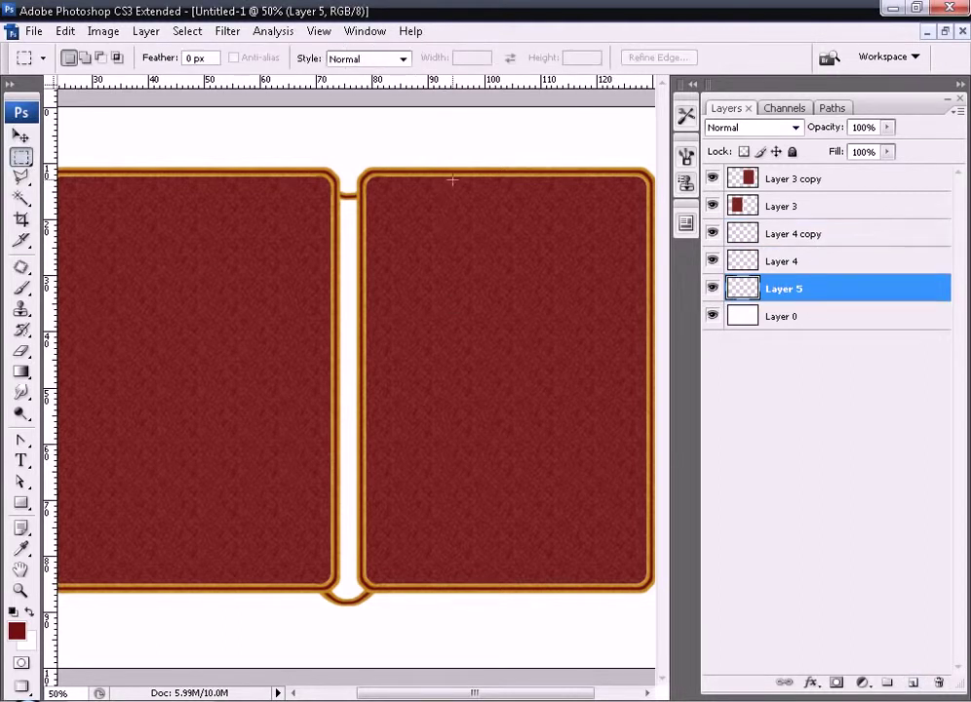
pyautogui.moveTo(518, 364); pyautogui.dragTo(504, 588)
pyautogui.moveTo(330, 194); pyautogui.dragTo(370, 611)
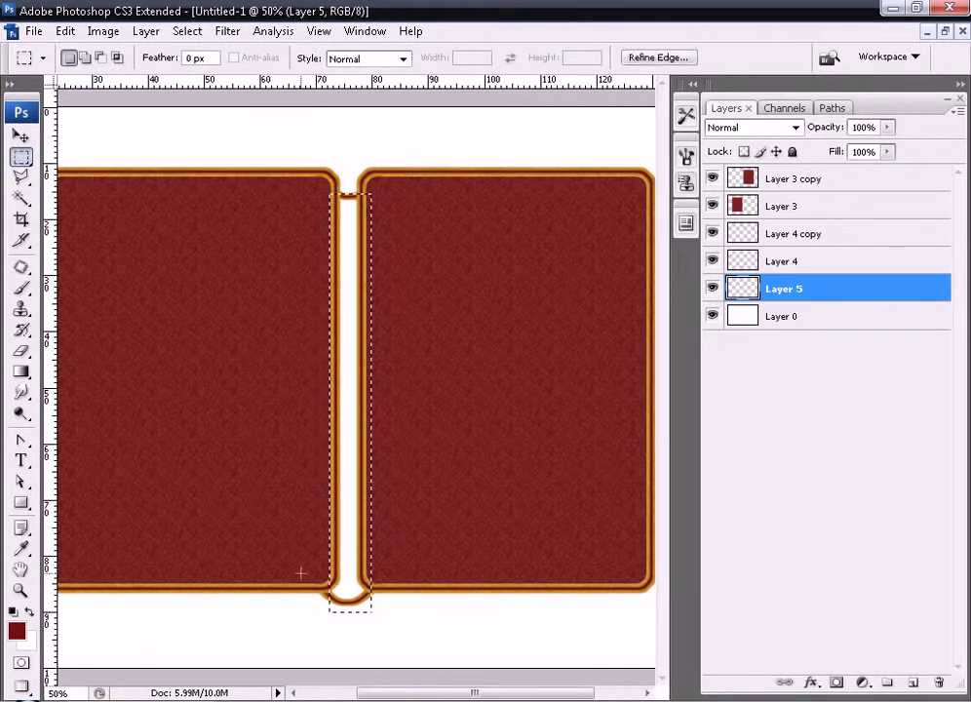
# Edit the gradient so both end stops use the cover's sampled dark red.
pyautogui.click(21, 372)
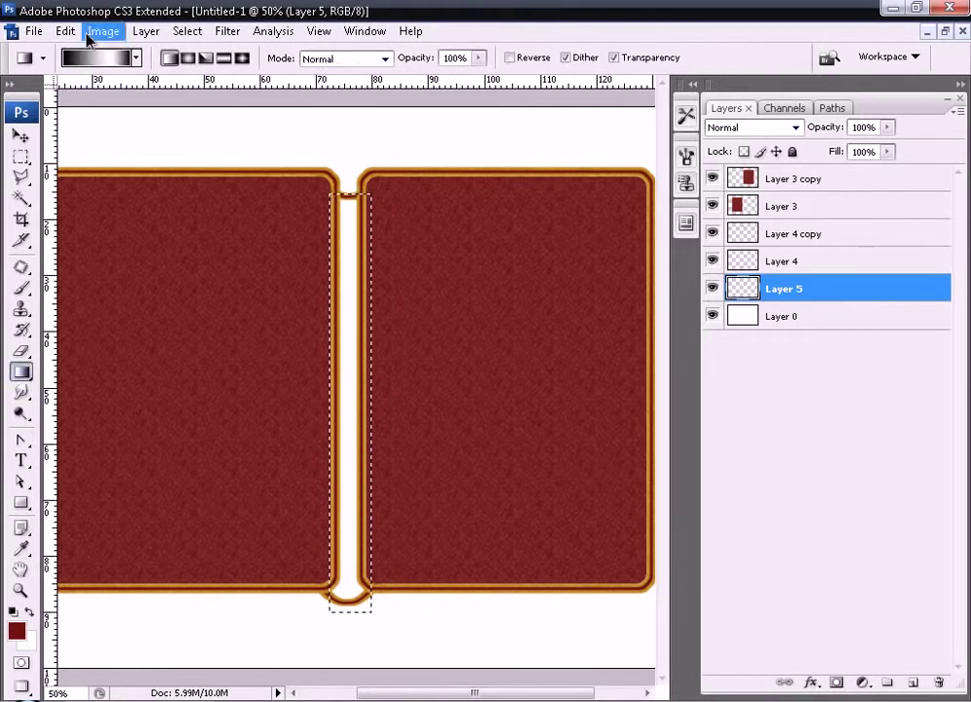
pyautogui.click(59, 59)
pyautogui.moveTo(603, 449); pyautogui.dragTo(535, 448)
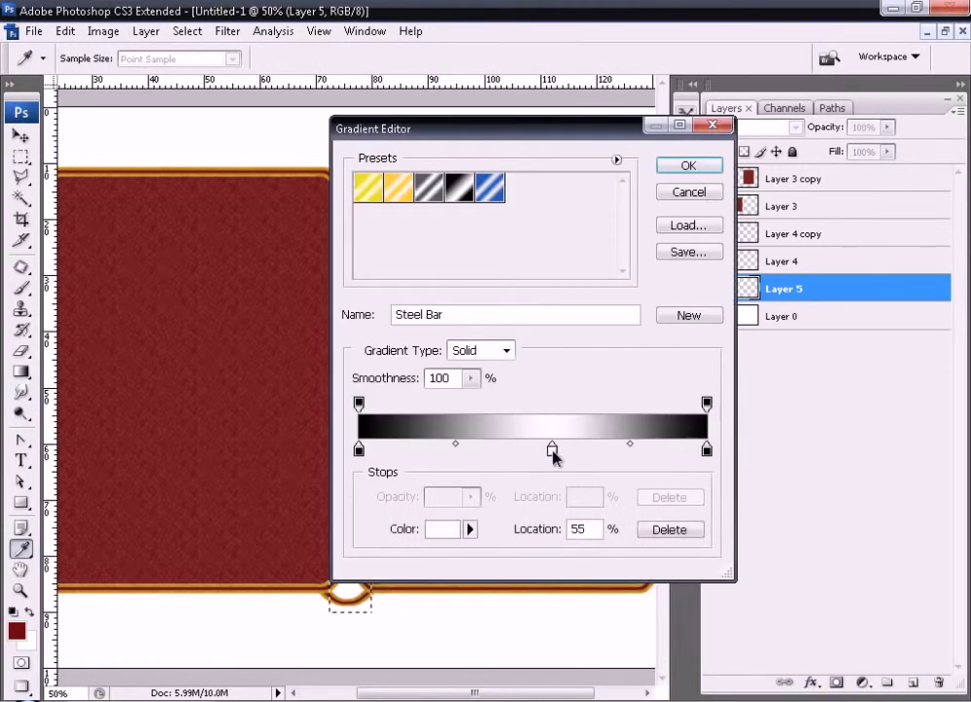
pyautogui.click(359, 450)
pyautogui.click(284, 435)
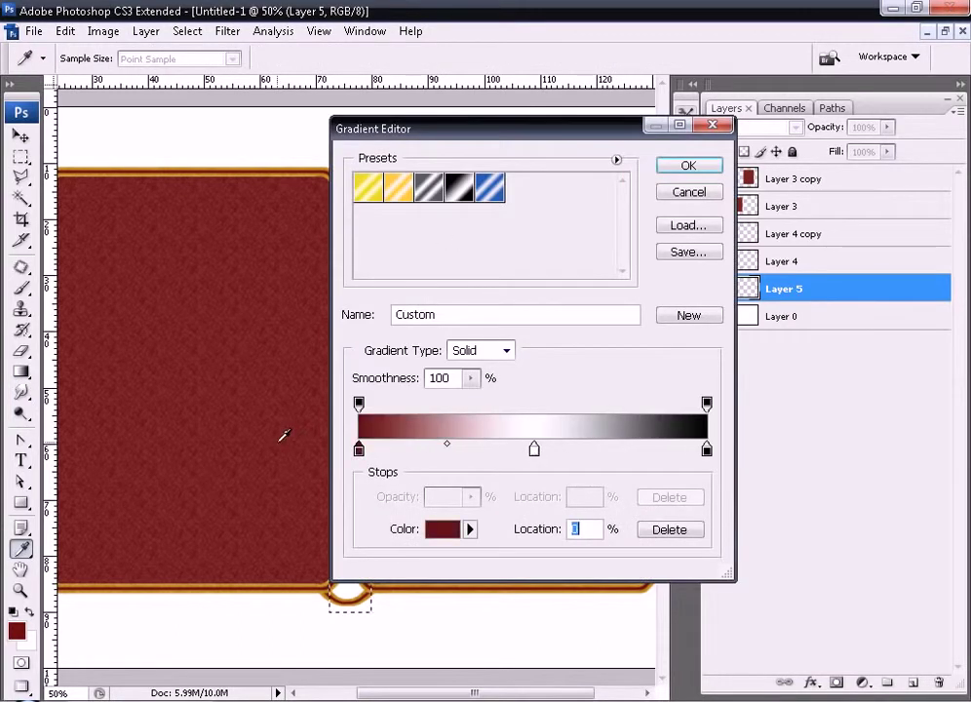
pyautogui.click(707, 449)
pyautogui.click(231, 438)
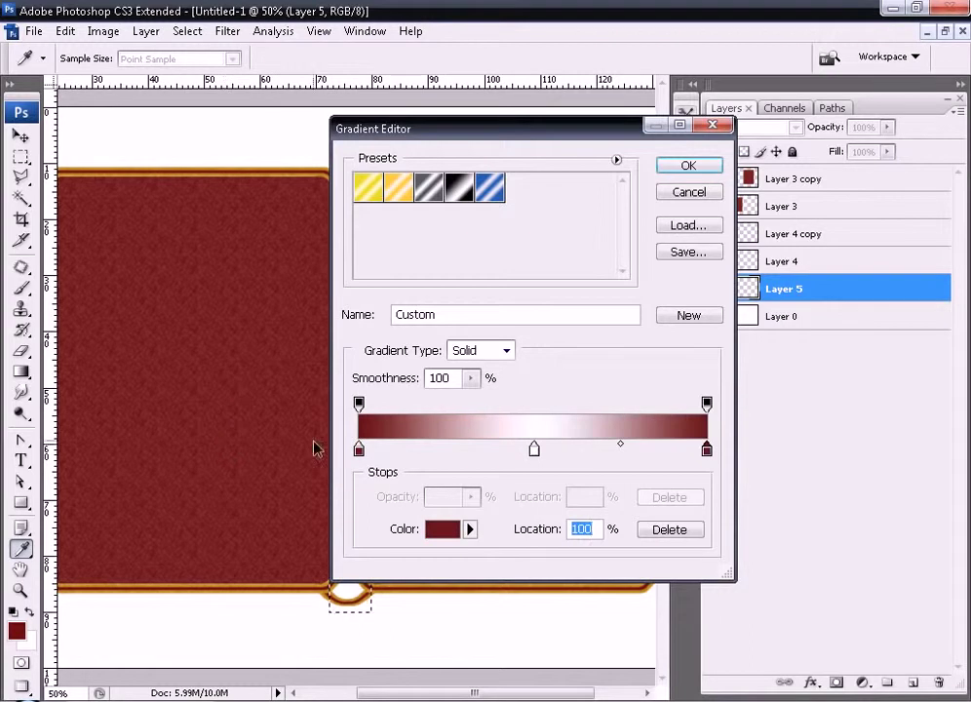
# Set the middle gradient stop to the deeper red 450b0b and accept the gradient.
pyautogui.moveTo(537, 451); pyautogui.dragTo(543, 502)
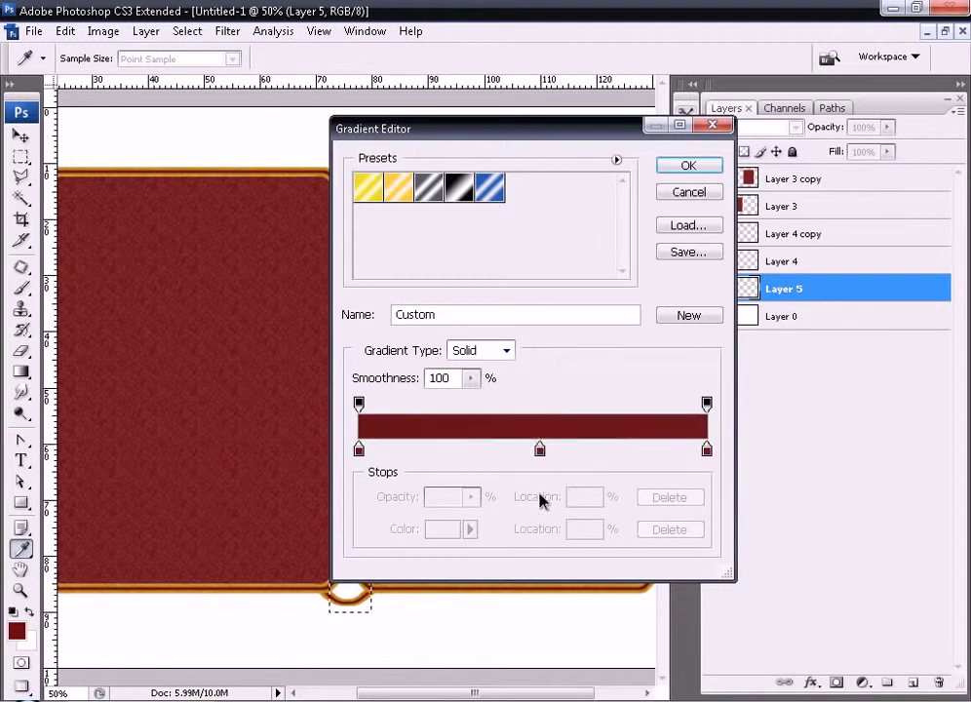
pyautogui.click(539, 451)
pyautogui.click(443, 528)
pyautogui.click(605, 487)
pyautogui.click(803, 304)
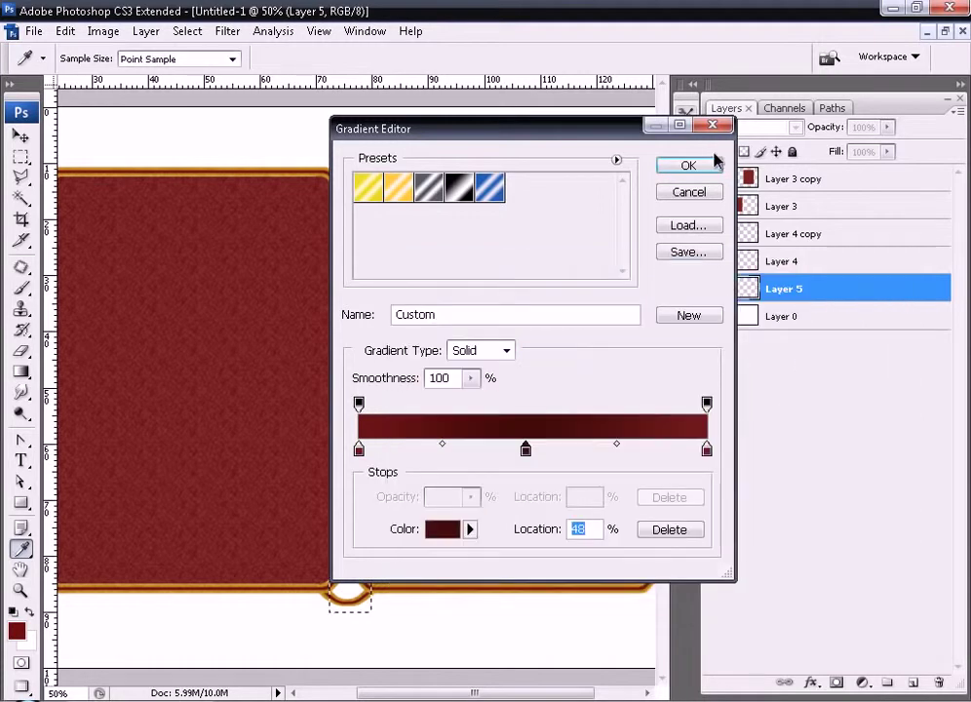
pyautogui.click(689, 165)
# Try the dark-red gradient across the spine strip, then undo the trial fill.
pyautogui.moveTo(285, 388); pyautogui.dragTo(207, 391)
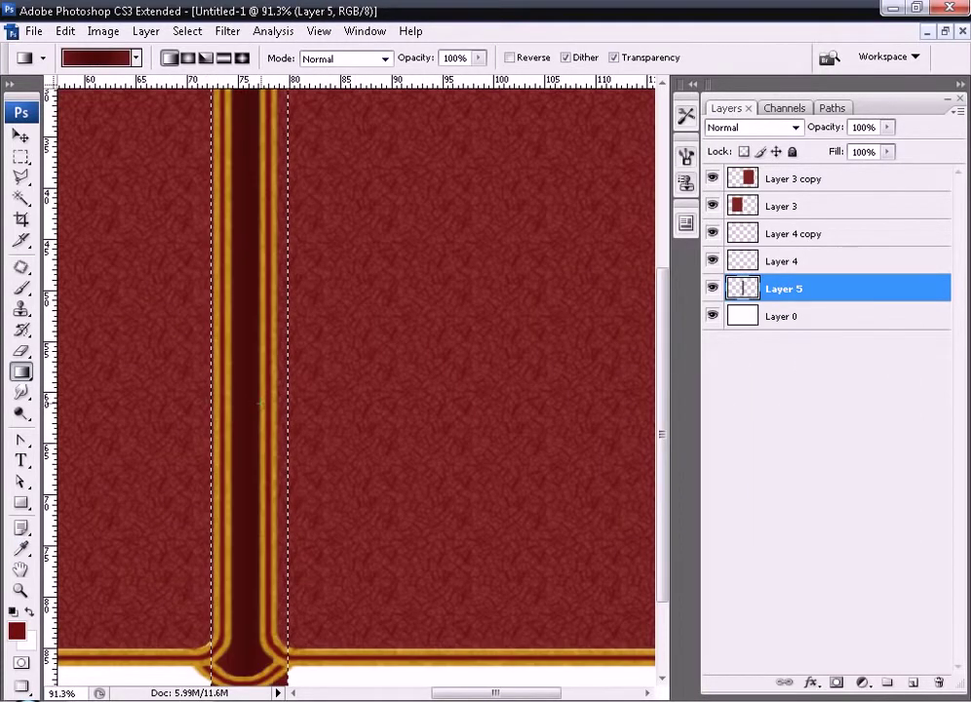
pyautogui.hotkey('ctrl', '-')
pyautogui.hotkey('ctrl', '-')
pyautogui.moveTo(227, 470); pyautogui.dragTo(401, 613)
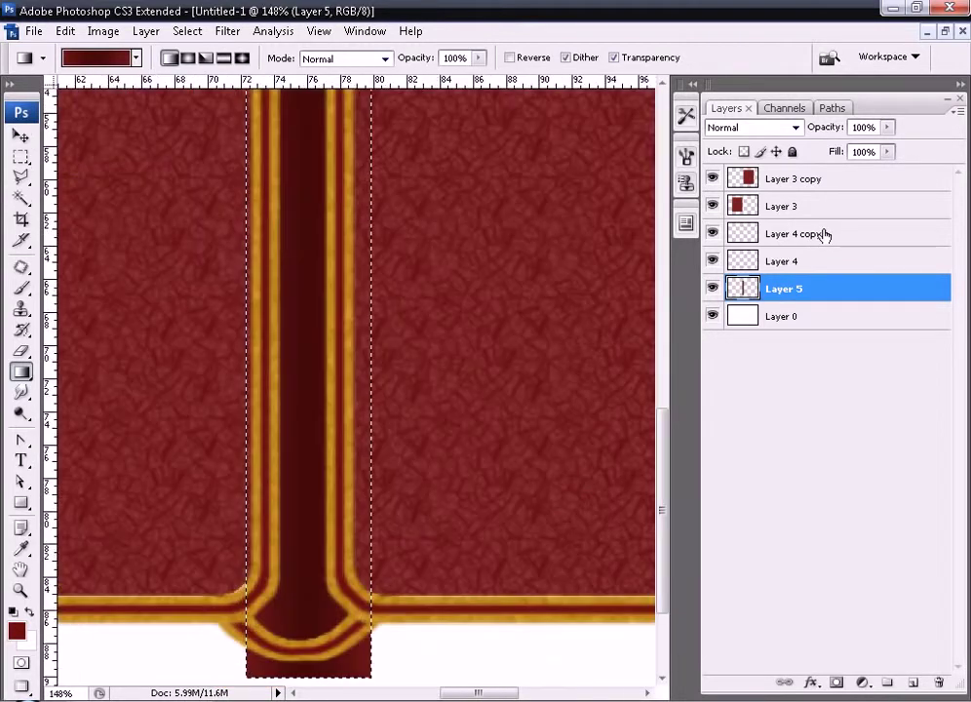
pyautogui.hotkey('ctrl', 'z')
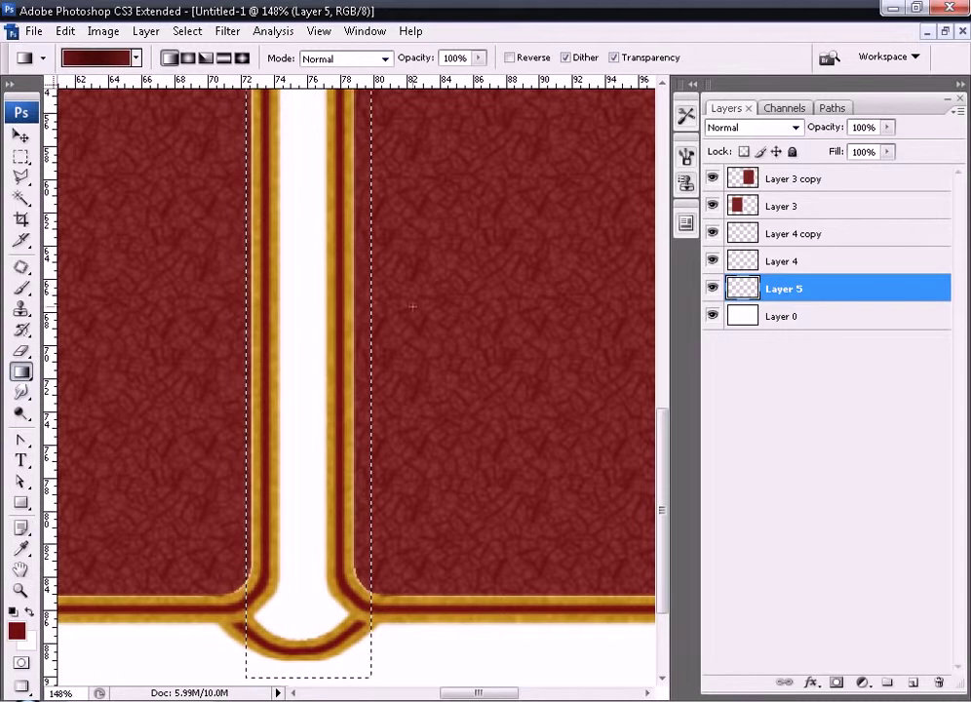
# Change the gradient's middle stop to black, positioned near 51%.
pyautogui.click(105, 60)
pyautogui.moveTo(525, 450); pyautogui.dragTo(536, 450)
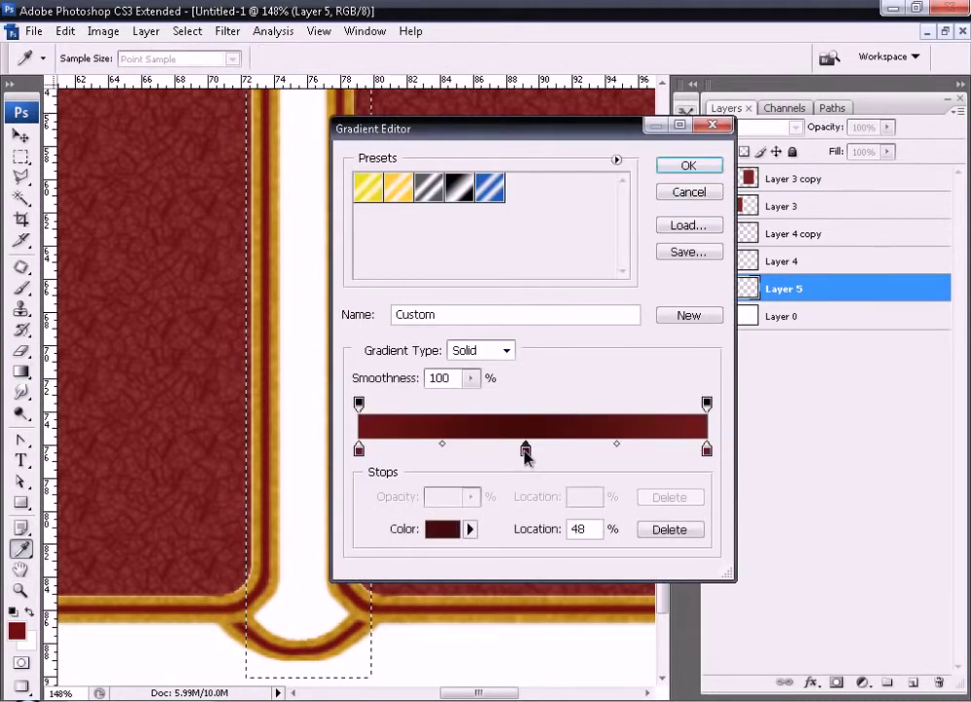
pyautogui.click(457, 528)
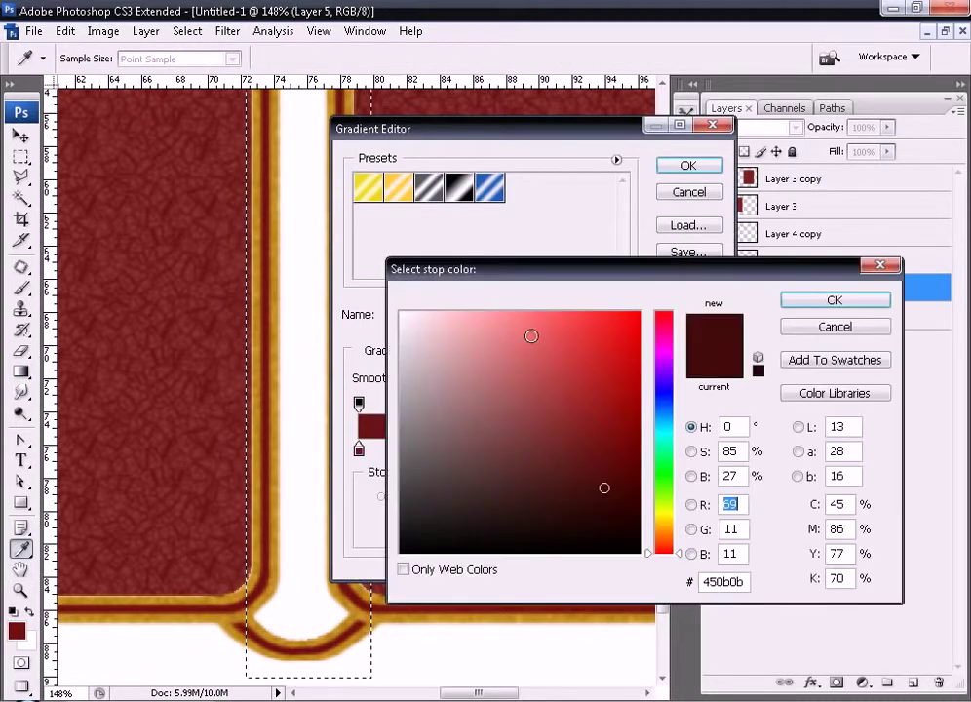
pyautogui.click(642, 551)
pyautogui.click(834, 300)
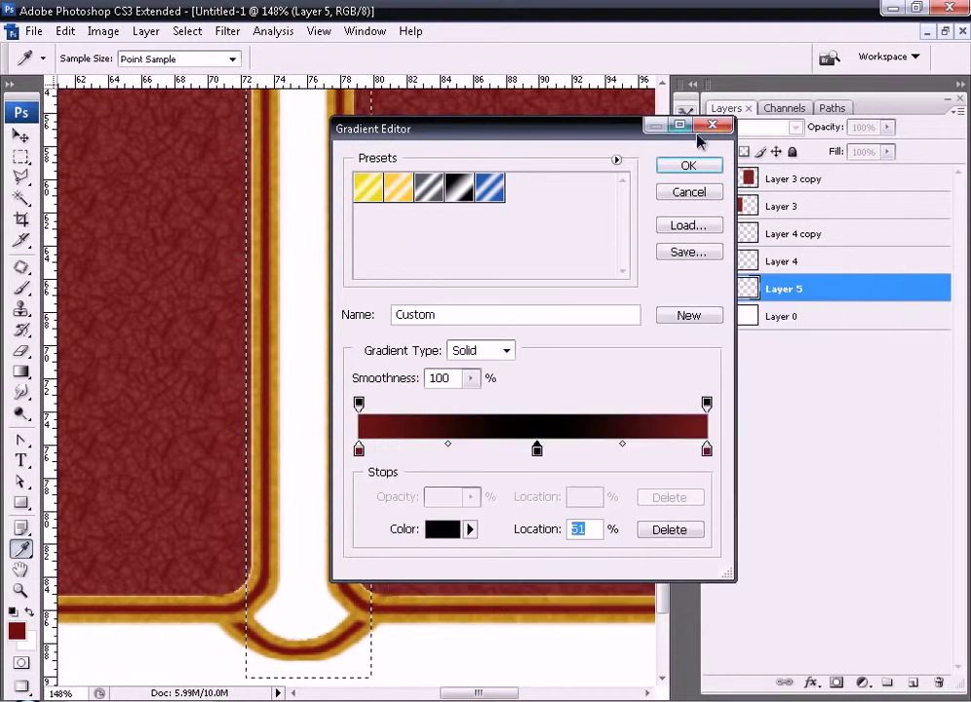
pyautogui.click(688, 165)
# Fill the spine strip with the red-black-red gradient, deselect, and shift it about 6 px left.
pyautogui.moveTo(247, 390); pyautogui.dragTo(371, 390)
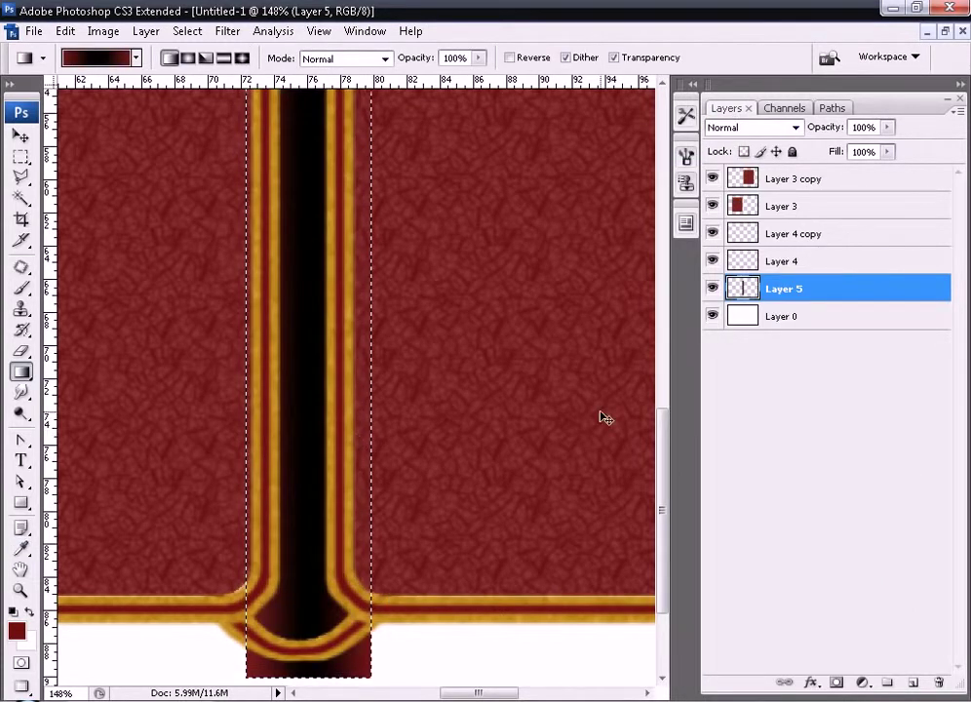
pyautogui.hotkey('ctrl', 'd')
pyautogui.press('v')
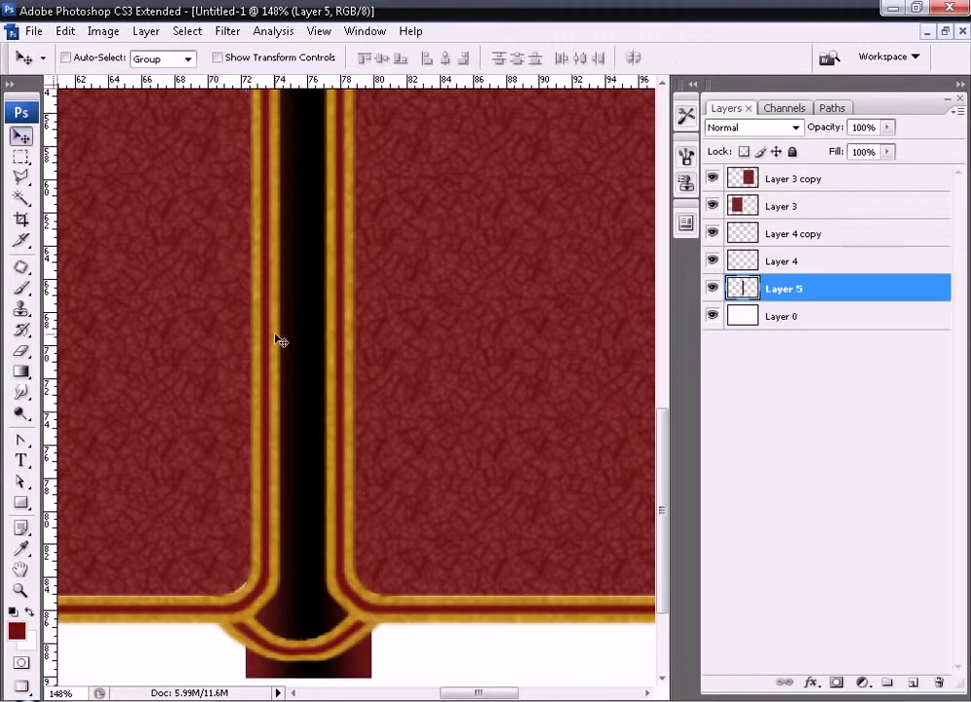
pyautogui.moveTo(303, 359); pyautogui.dragTo(297, 357)
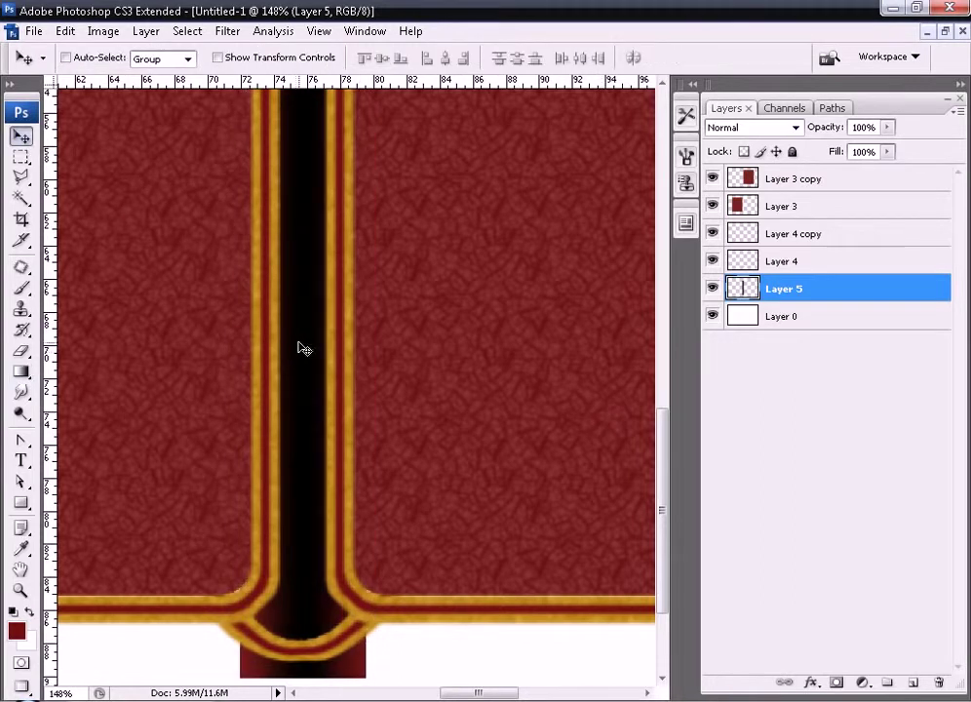
pyautogui.hotkey('ctrl', '-')
pyautogui.hotkey('ctrl', '-')
pyautogui.hotkey('ctrl', '-')
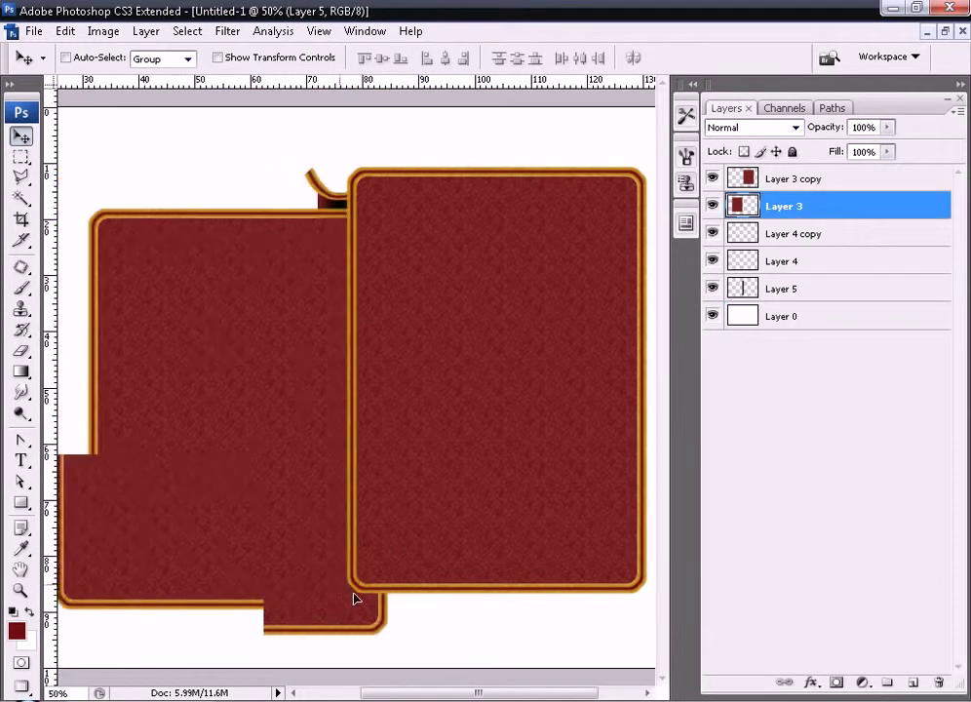
# Erase the red block below the spine with a smaller eraser at 100% flow.
pyautogui.moveTo(267, 524)
pyautogui.mouseDown()
pyautogui.moveTo(387, 633)
pyautogui.moveTo(379, 553)
pyautogui.mouseUp()
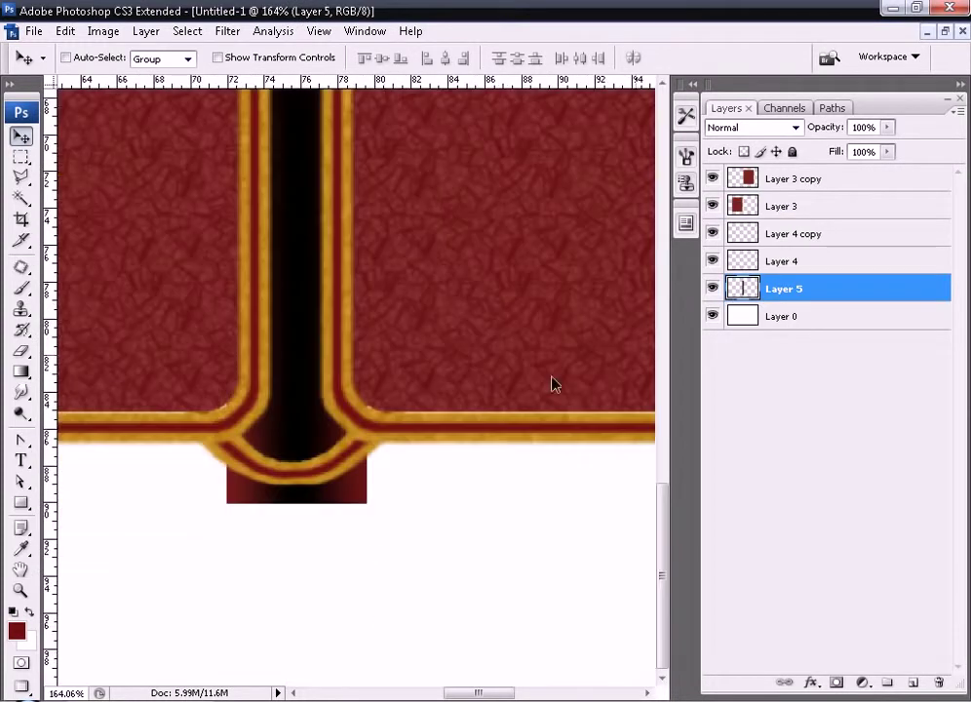
pyautogui.click(23, 351)
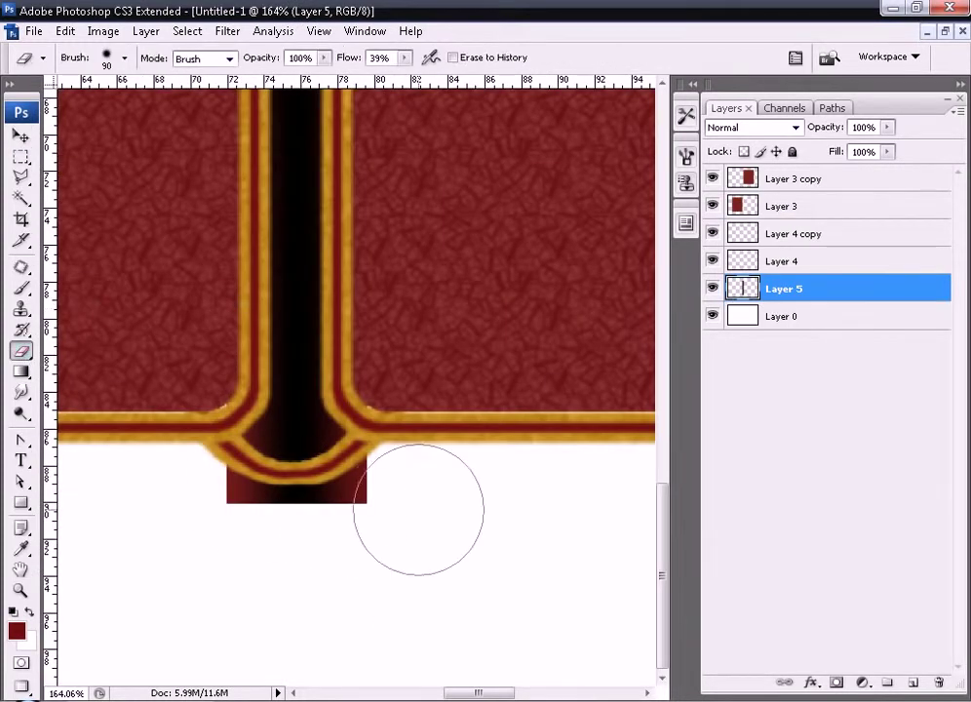
pyautogui.press('[')
pyautogui.click(404, 58)
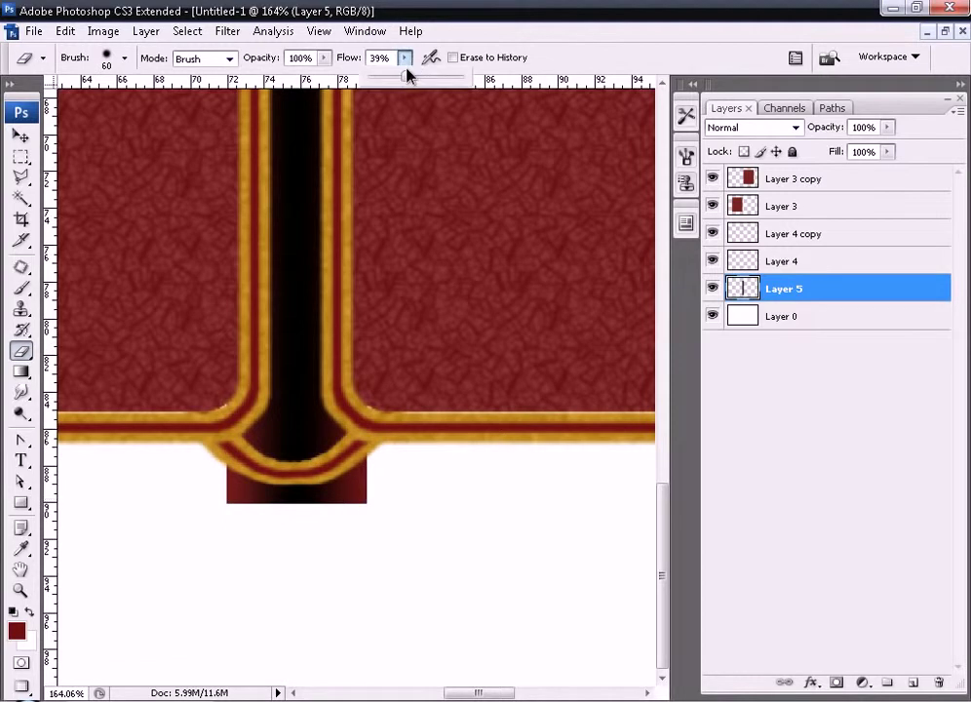
pyautogui.moveTo(405, 81); pyautogui.dragTo(468, 78)
pyautogui.press('[')
pyautogui.press('[')
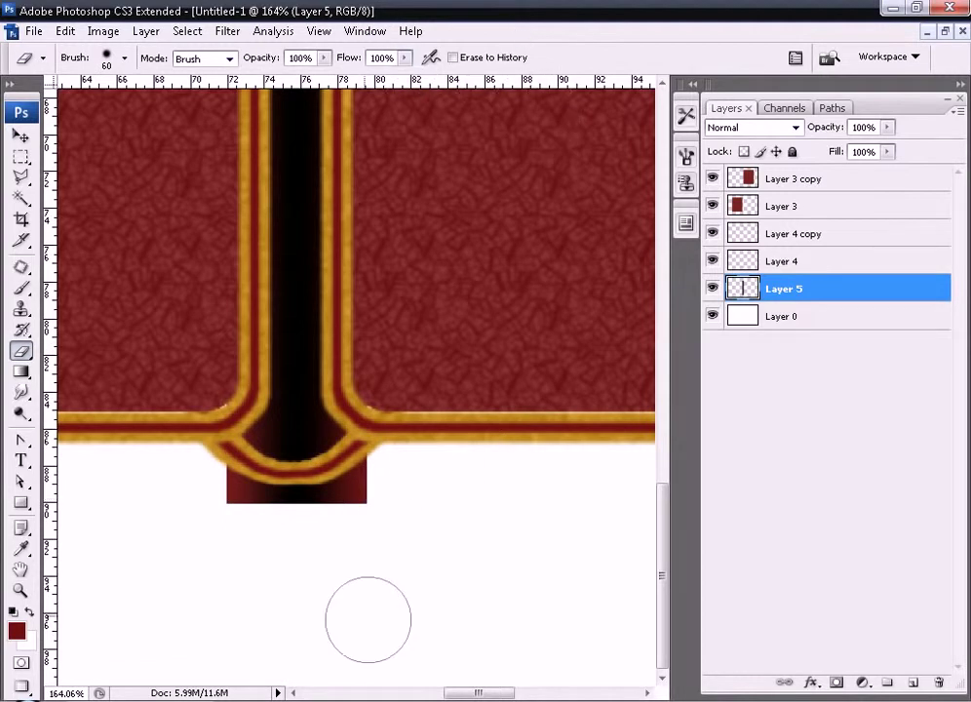
pyautogui.moveTo(375, 473)
pyautogui.mouseDown()
pyautogui.moveTo(361, 491)
pyautogui.moveTo(286, 498)
pyautogui.moveTo(202, 473)
pyautogui.mouseUp()
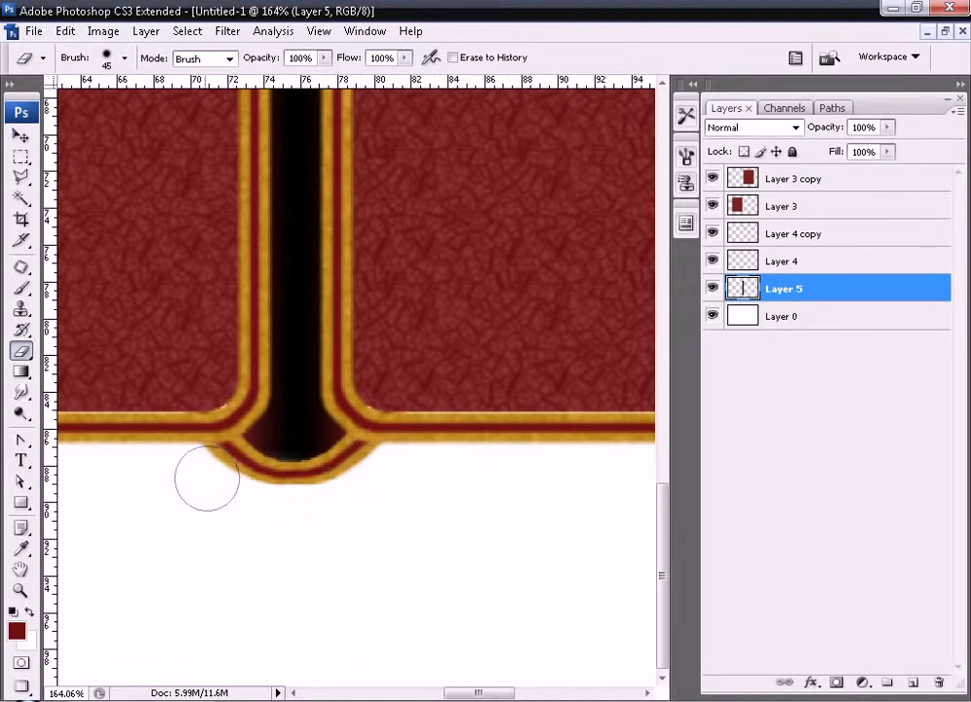
pyautogui.hotkey('ctrl', '-')
pyautogui.hotkey('ctrl', '-')
pyautogui.hotkey('ctrl', '-')
pyautogui.hotkey('ctrl', '-')
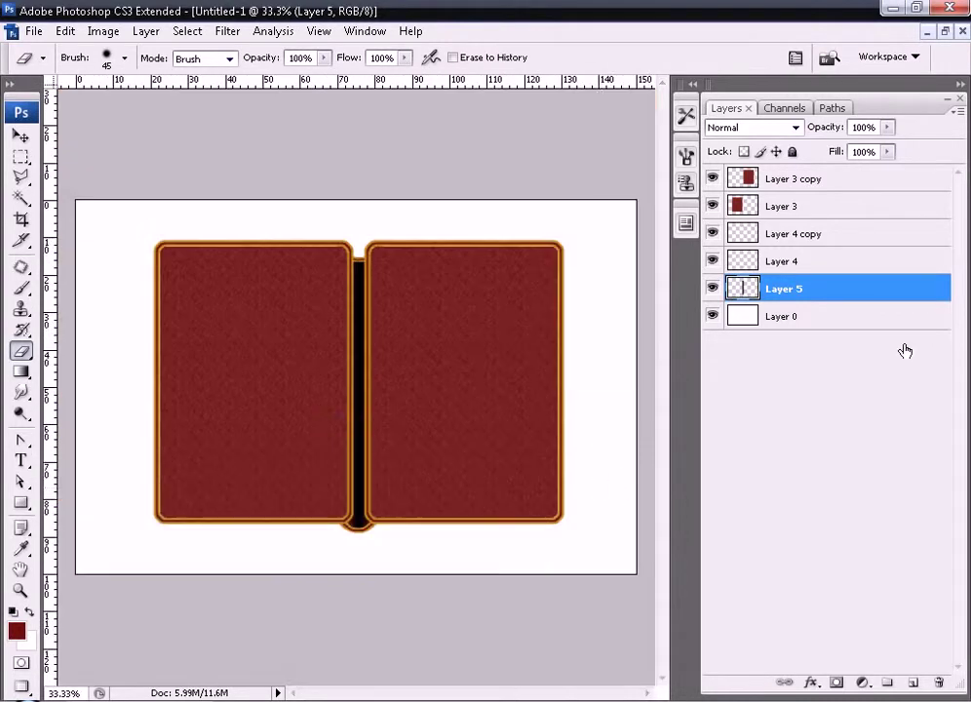
# Merge Layer 3 copy through Layer 5 into one layer named 'bia Album'.
pyautogui.keyDown('shift'); pyautogui.click(848, 180); pyautogui.keyUp('shift')
pyautogui.hotkey('ctrl', 'e')
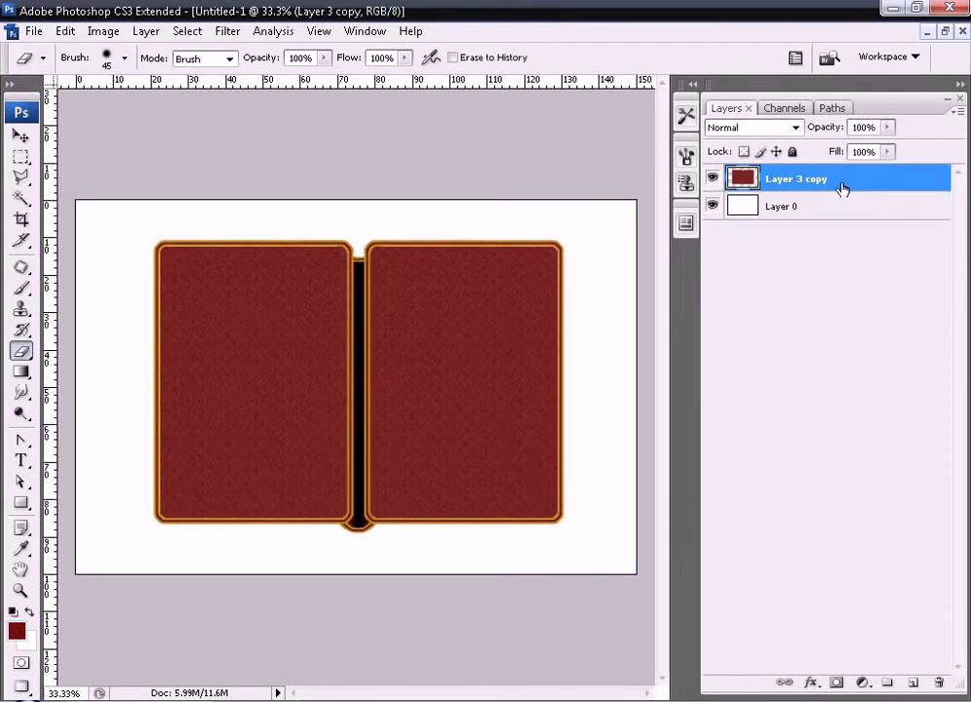
pyautogui.doubleClick(798, 180)
pyautogui.write('bia Album')
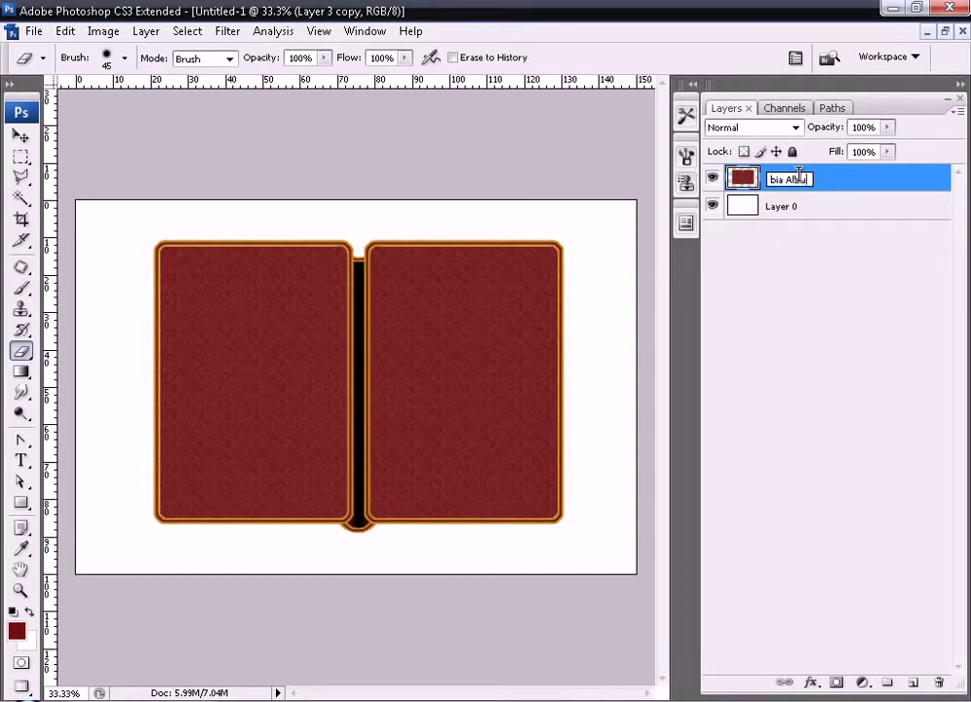
pyautogui.press('Return')
# Begin a free transform on the bia Album layer.
pyautogui.press('v')
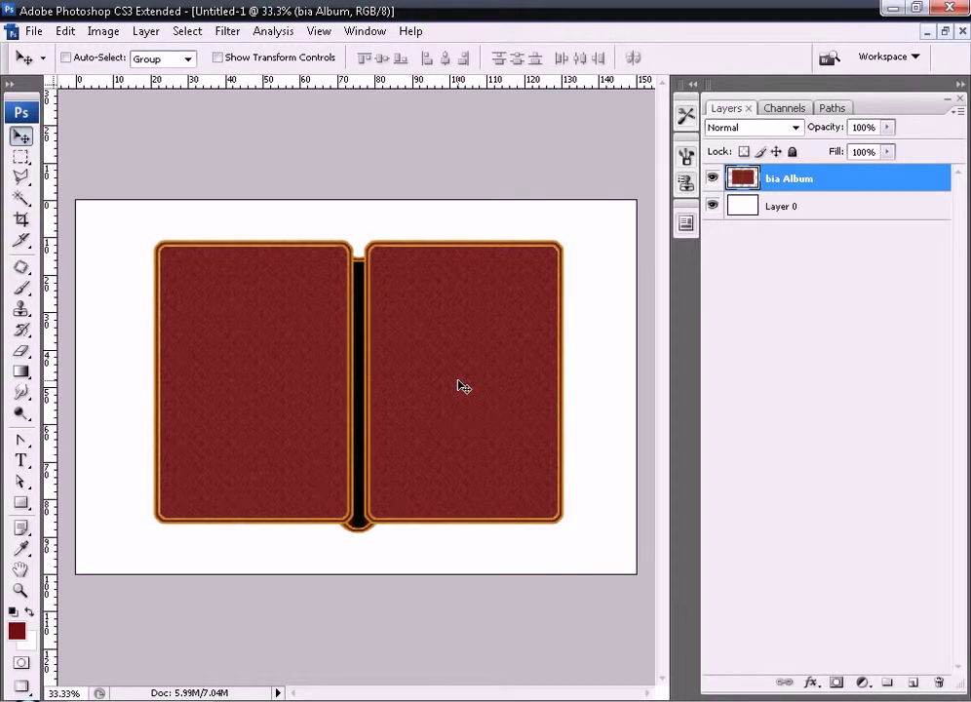
pyautogui.hotkey('ctrl', 't')
pyautogui.rightClick(489, 372)
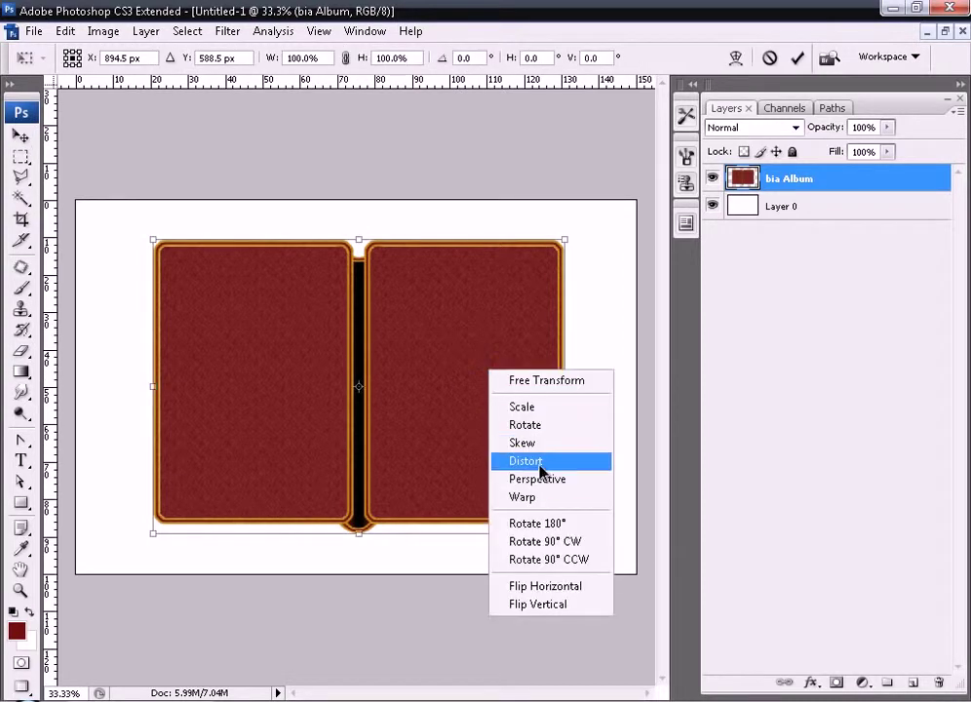
# Distort the album so its top edge narrows like an open book lying flat.
pyautogui.click(526, 461)
pyautogui.moveTo(566, 237); pyautogui.dragTo(519, 287)
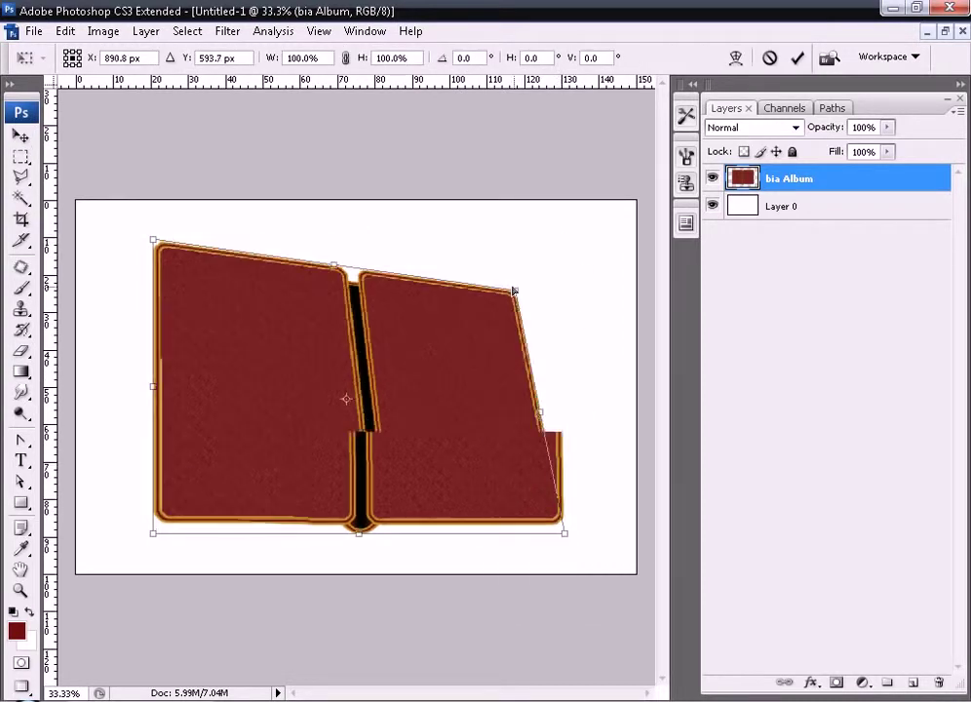
pyautogui.moveTo(153, 238); pyautogui.dragTo(189, 296)
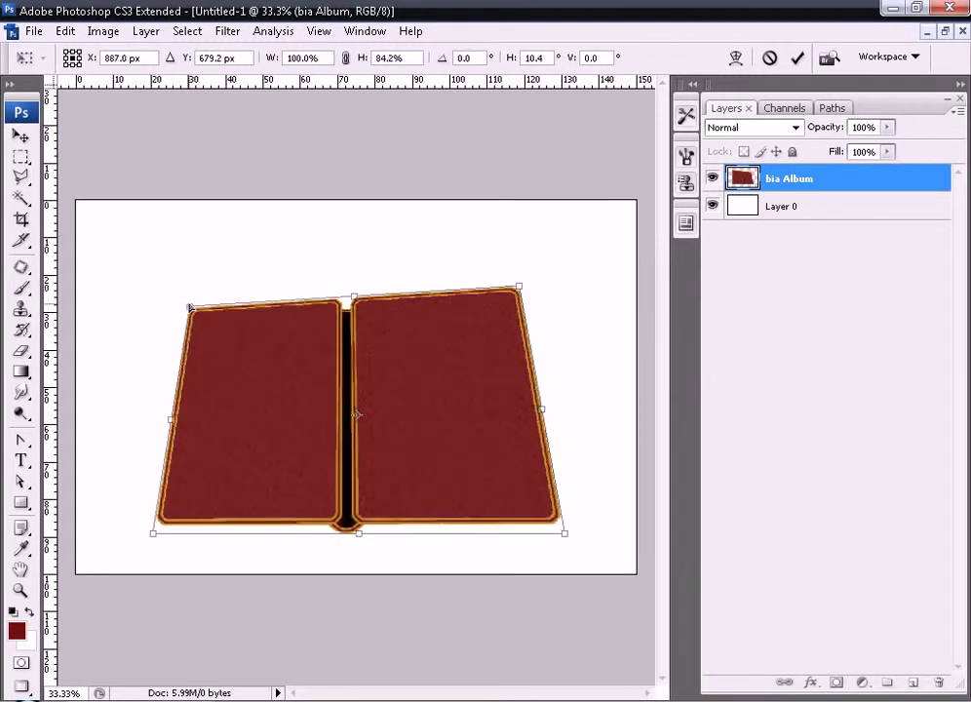
pyautogui.moveTo(154, 535); pyautogui.dragTo(105, 527)
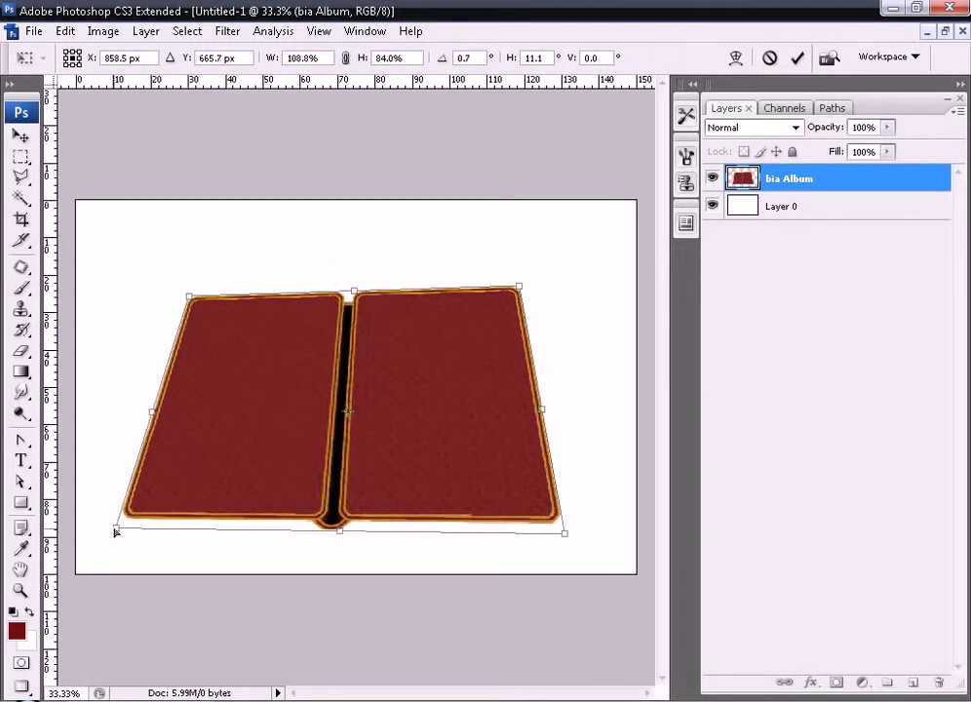
pyautogui.moveTo(574, 537); pyautogui.dragTo(575, 528)
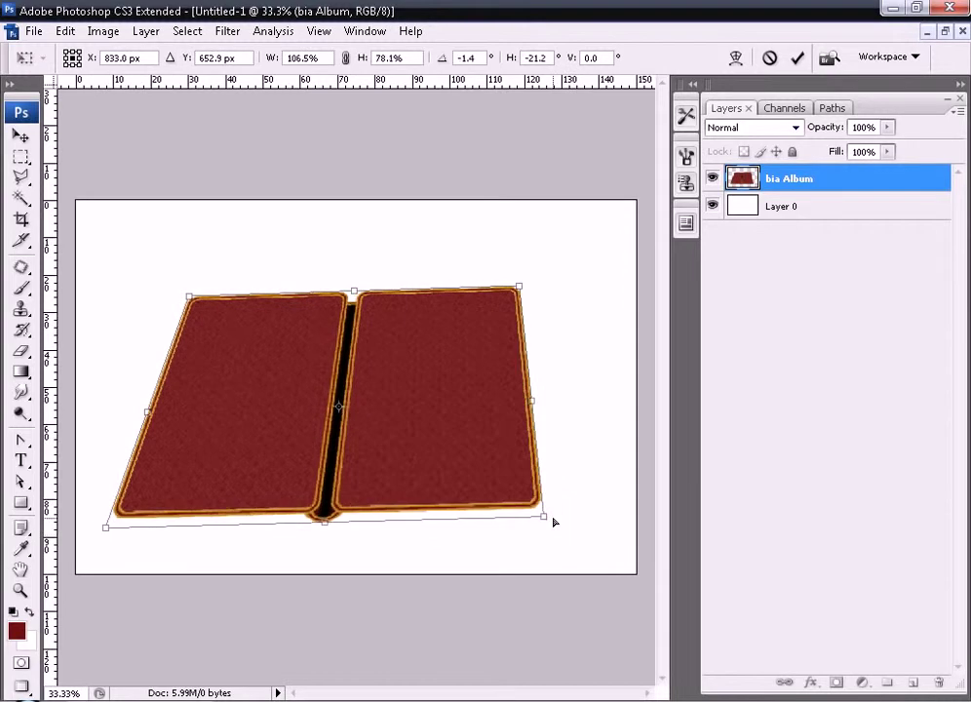
pyautogui.moveTo(520, 298); pyautogui.dragTo(516, 318)
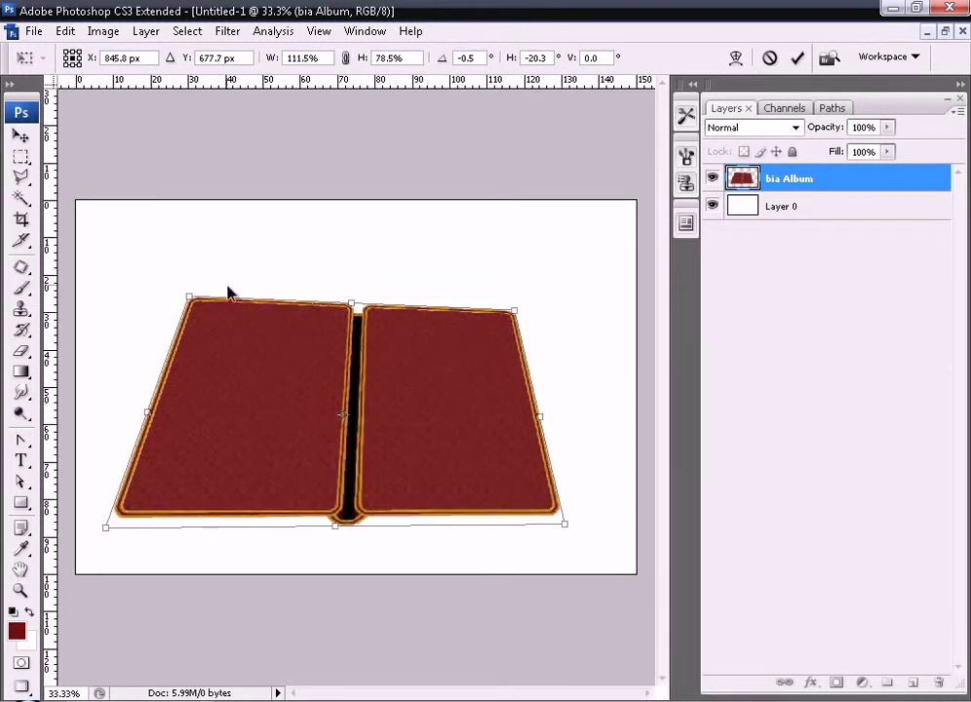
pyautogui.moveTo(179, 297); pyautogui.dragTo(179, 296)
pyautogui.moveTo(513, 311); pyautogui.dragTo(532, 298)
pyautogui.moveTo(196, 299)
pyautogui.mouseDown()
pyautogui.moveTo(178, 306)
pyautogui.moveTo(176, 288)
pyautogui.mouseUp()
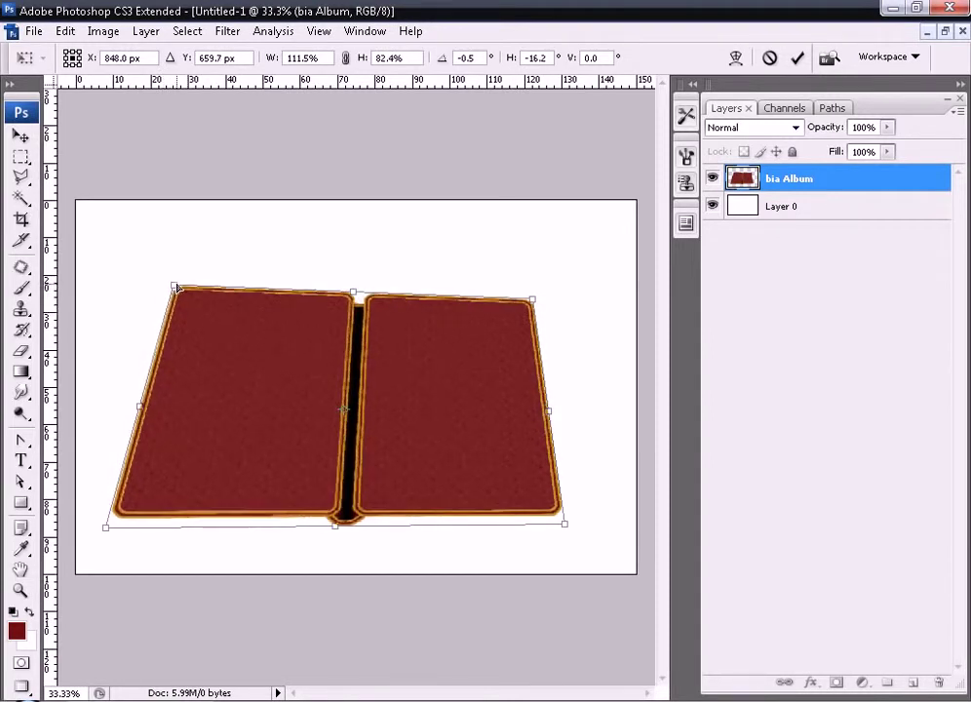
pyautogui.press('Return')
# Nudge the distorted album slightly up and to the right.
pyautogui.moveTo(99, 202); pyautogui.dragTo(644, 583)
pyautogui.rightClick(456, 405)
pyautogui.click(493, 415)
pyautogui.hotkey('shift', 'Up')
pyautogui.hotkey('shift', 'Up')
pyautogui.hotkey('shift', 'Up')
pyautogui.hotkey('shift', 'Right')
pyautogui.hotkey('shift', 'Right')
pyautogui.hotkey('shift', 'Right')
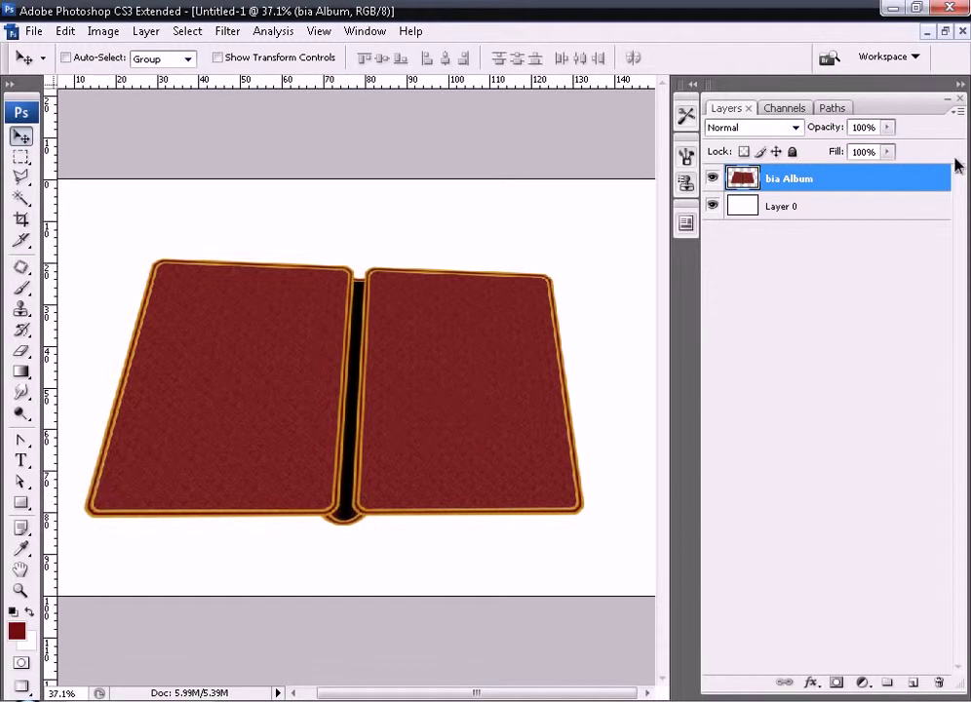
# Create a new layer group named 'Left' from the Layers panel menu.
pyautogui.click(958, 112)
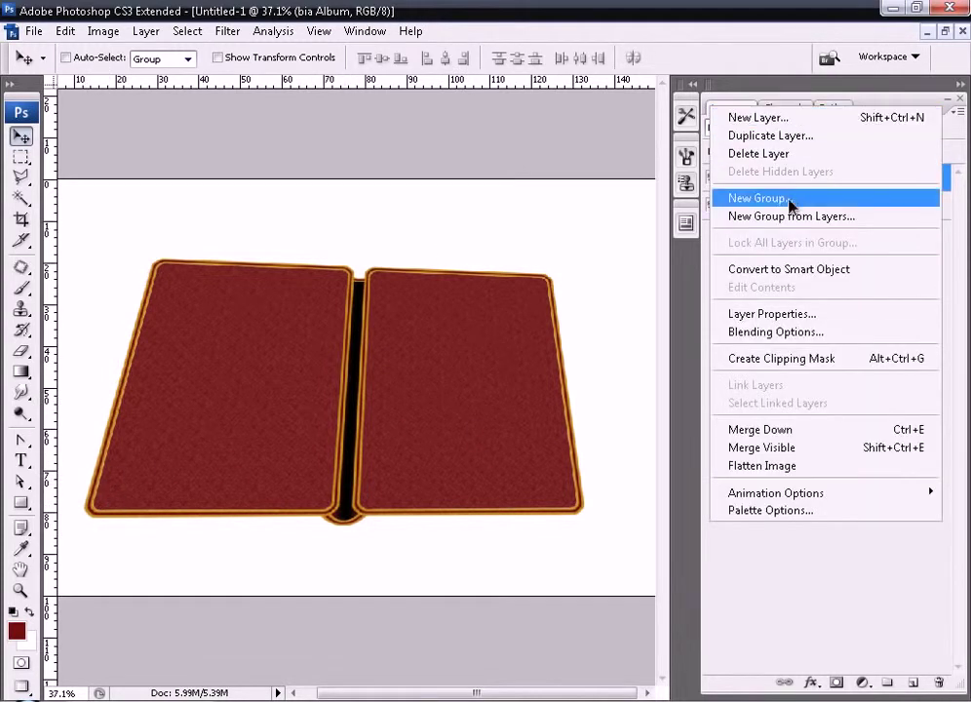
pyautogui.click(792, 200)
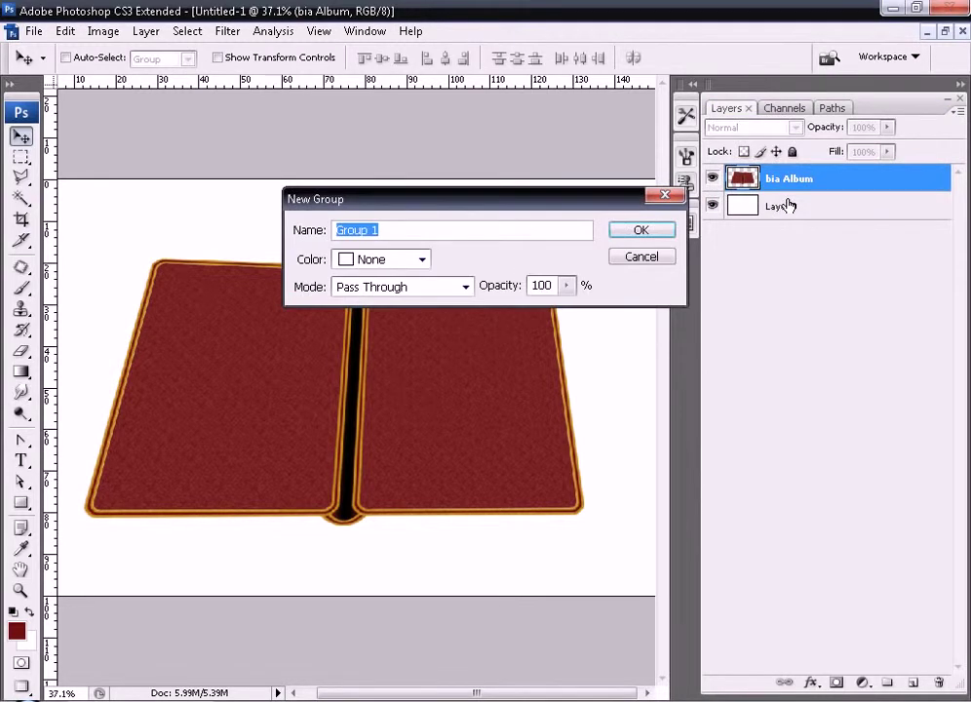
pyautogui.write('Left')
pyautogui.press('Return')
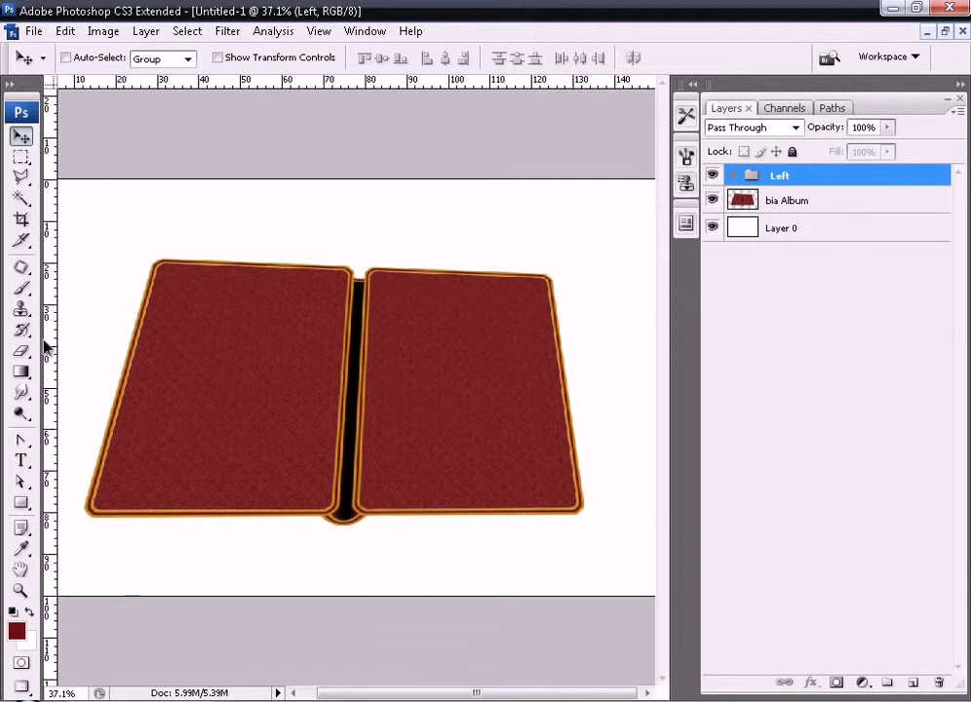
pyautogui.moveTo(21, 439); pyautogui.dragTo(68, 438)
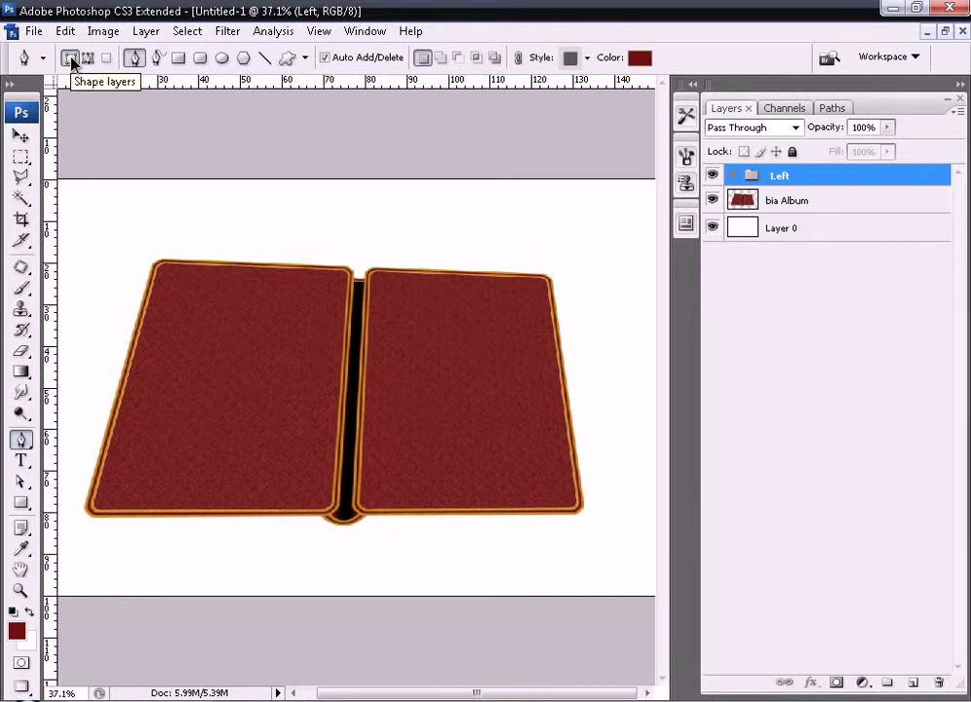
# Zoom in on the left cover, start the page outline at its lower-left corner, and set fill to 0%.
pyautogui.hotkey('ctrl', 'space')
pyautogui.moveTo(74, 394); pyautogui.dragTo(431, 606)
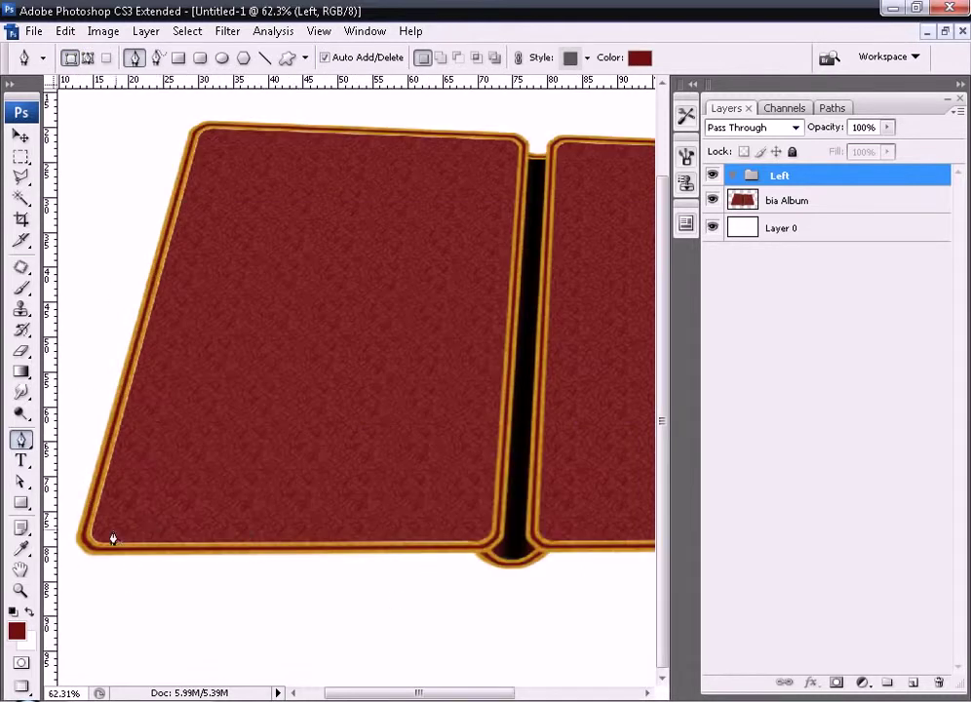
pyautogui.click(105, 532)
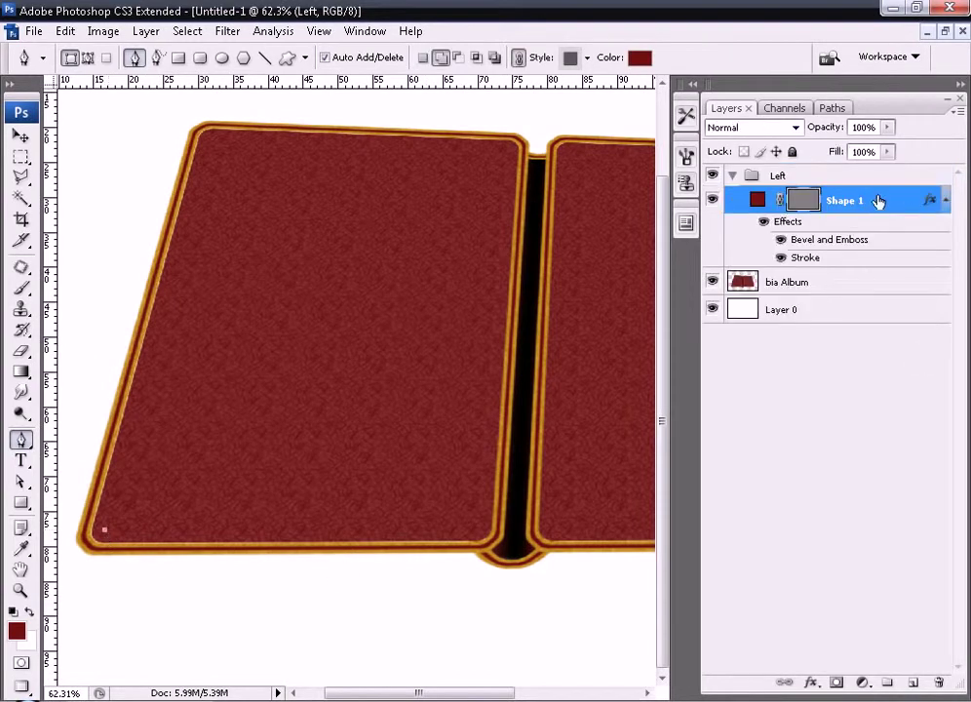
pyautogui.click(888, 151)
pyautogui.moveTo(887, 172); pyautogui.dragTo(745, 196)
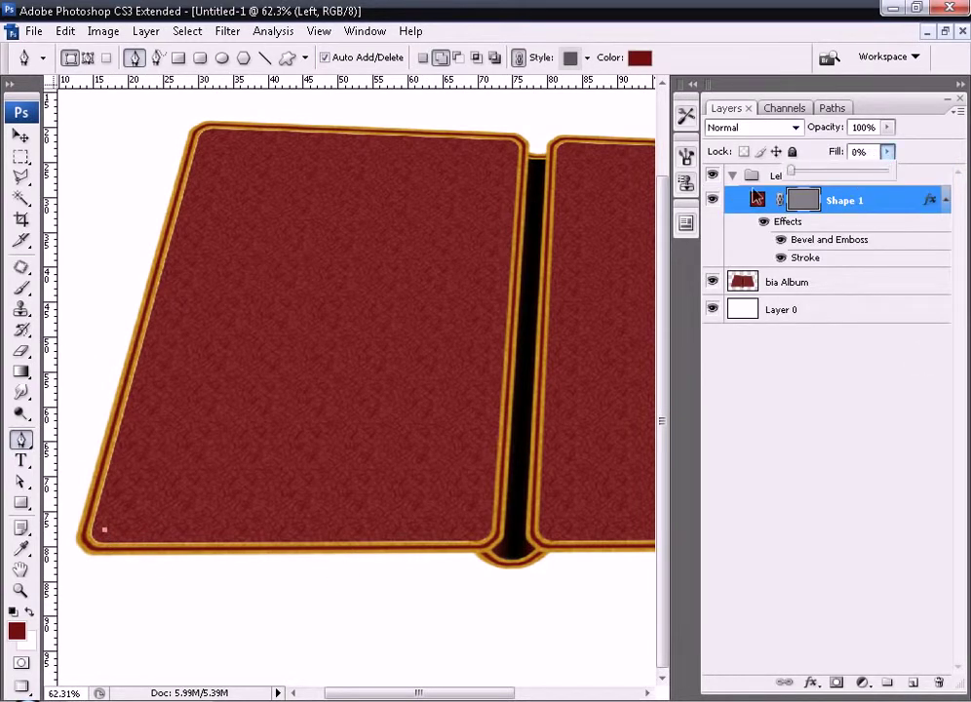
pyautogui.click(946, 202)
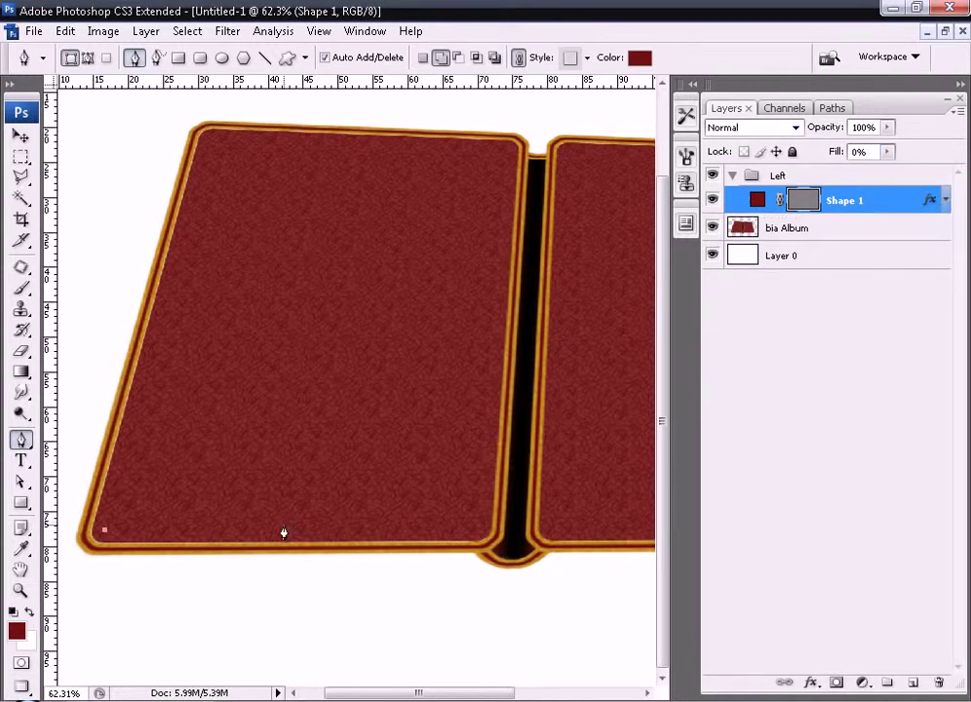
# Trace the bottom edge, corners and curved top, close the outline, and restore fill to 100%.
pyautogui.moveTo(283, 527); pyautogui.dragTo(334, 527)
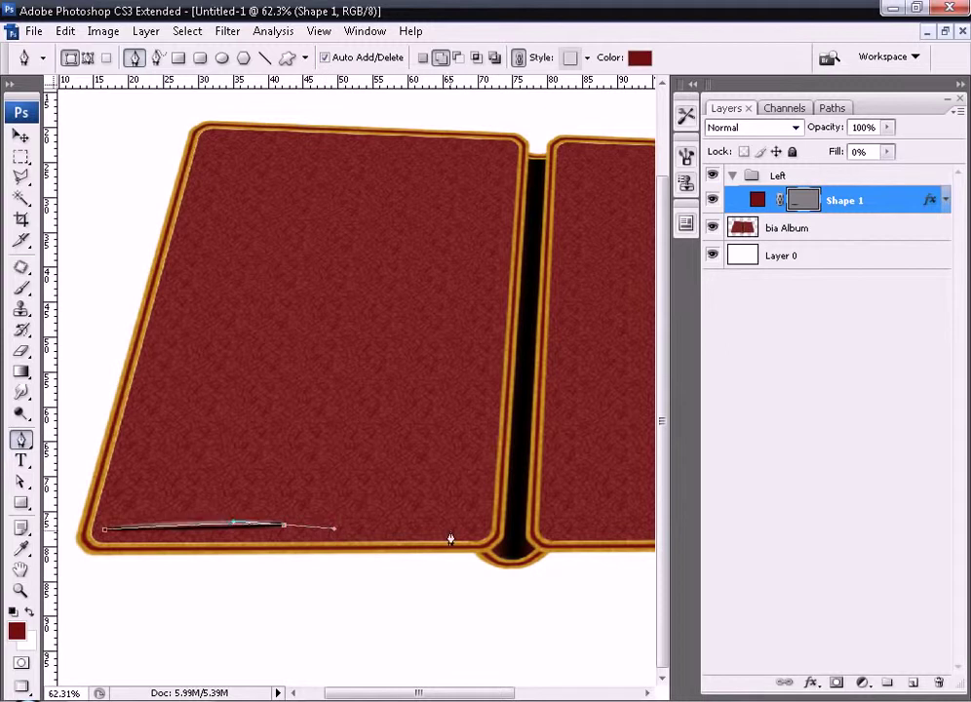
pyautogui.click(481, 529)
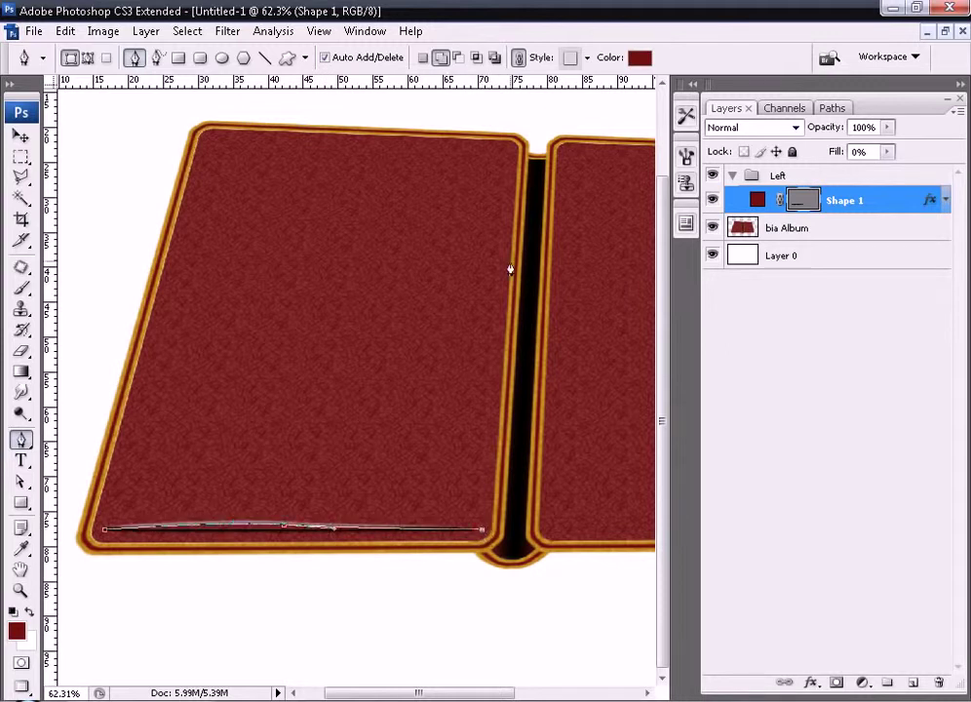
pyautogui.click(511, 137)
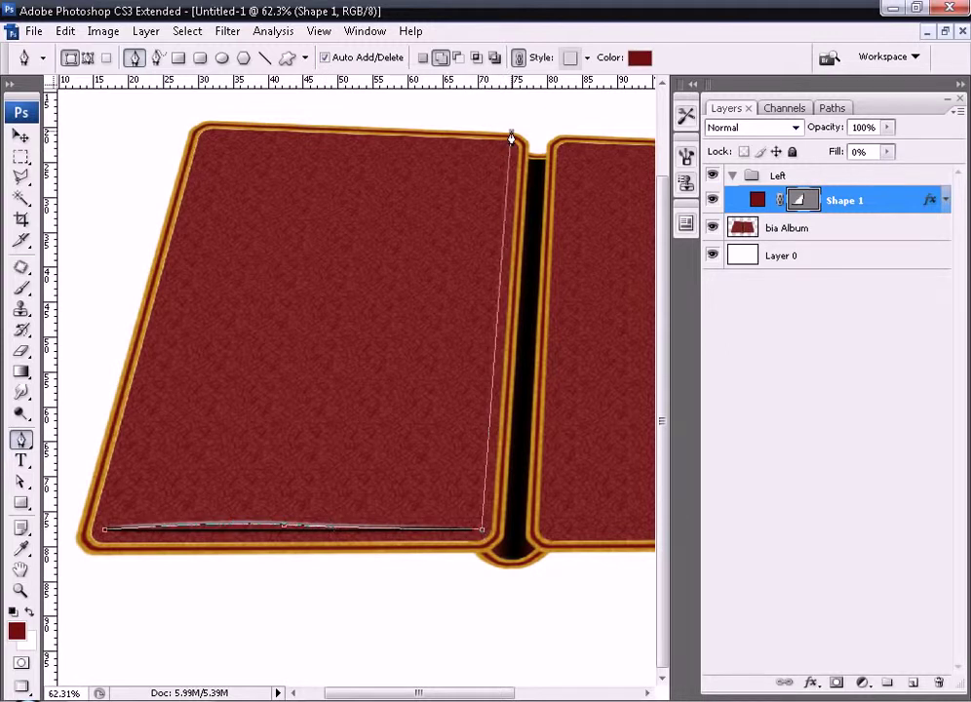
pyautogui.moveTo(400, 112)
pyautogui.mouseDown()
pyautogui.moveTo(279, 187)
pyautogui.moveTo(312, 175)
pyautogui.mouseUp()
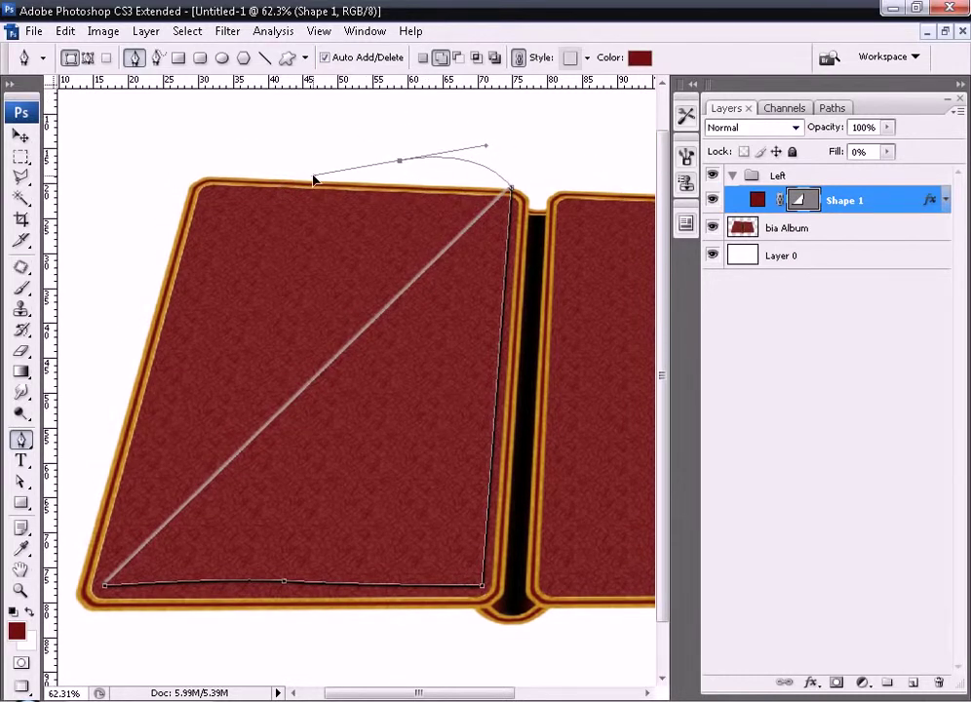
pyautogui.click(206, 200)
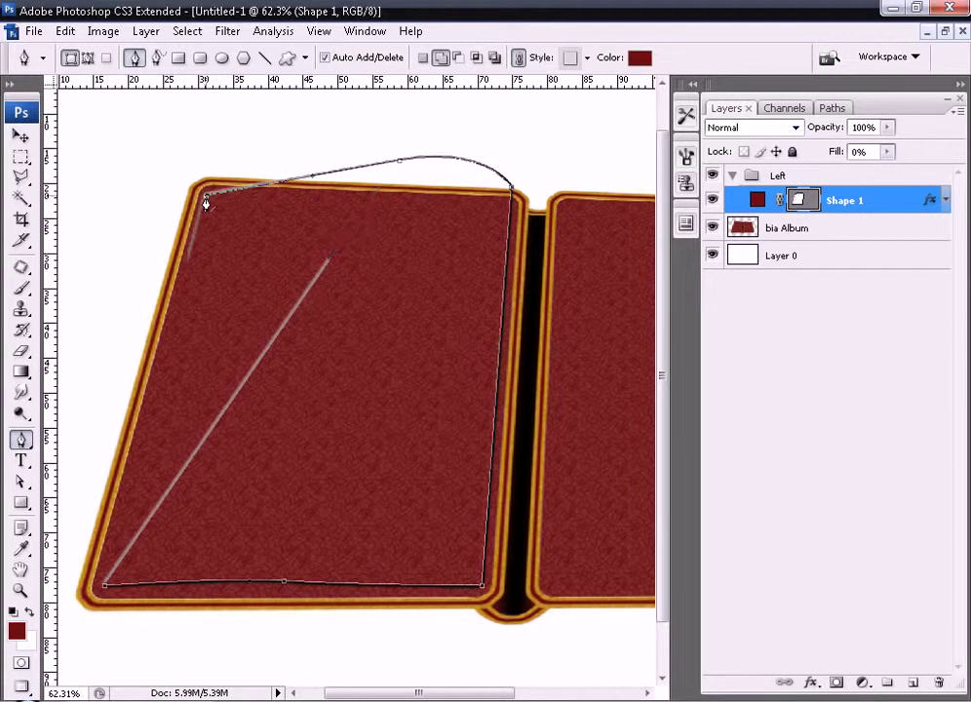
pyautogui.click(105, 591)
pyautogui.click(887, 151)
pyautogui.moveTo(860, 173); pyautogui.dragTo(954, 172)
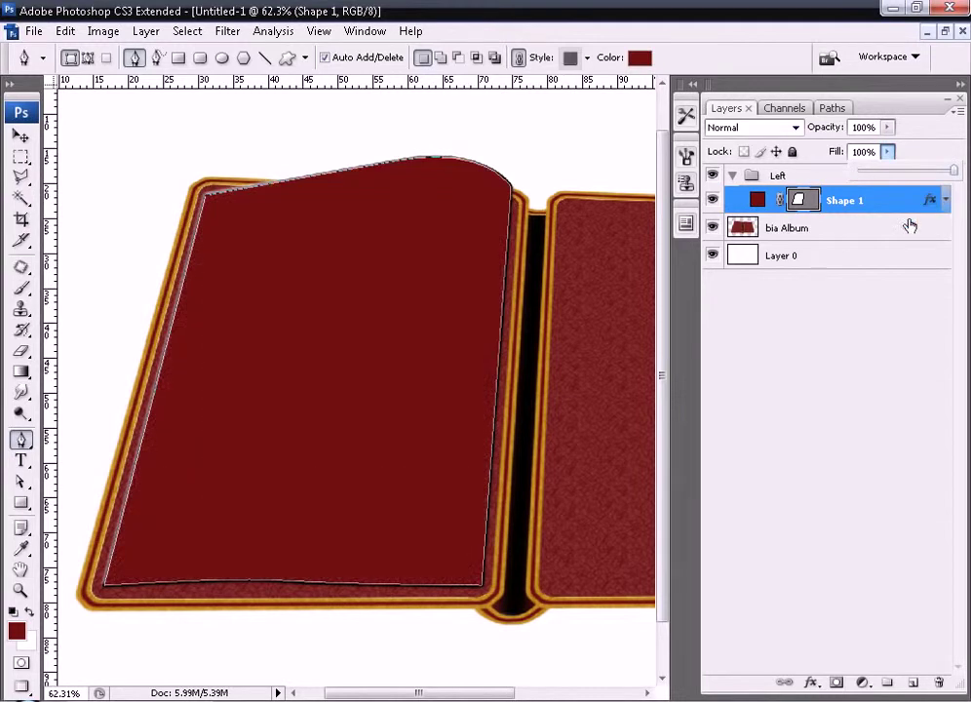
# Change the page shape's fill colour to grey.
pyautogui.doubleClick(759, 200)
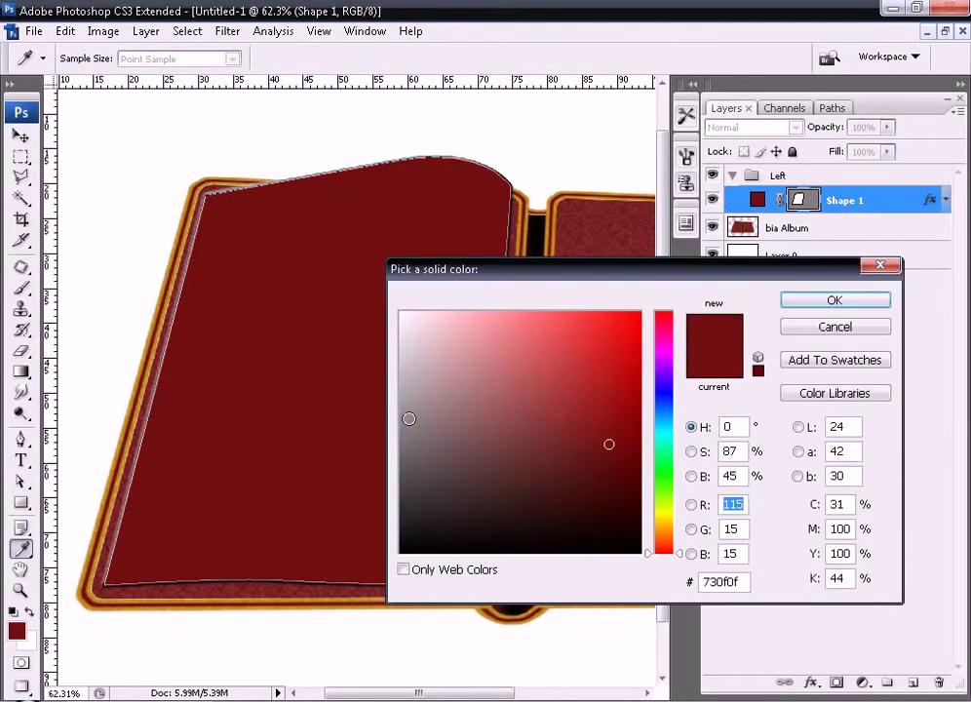
pyautogui.moveTo(420, 413); pyautogui.dragTo(409, 405)
pyautogui.click(834, 301)
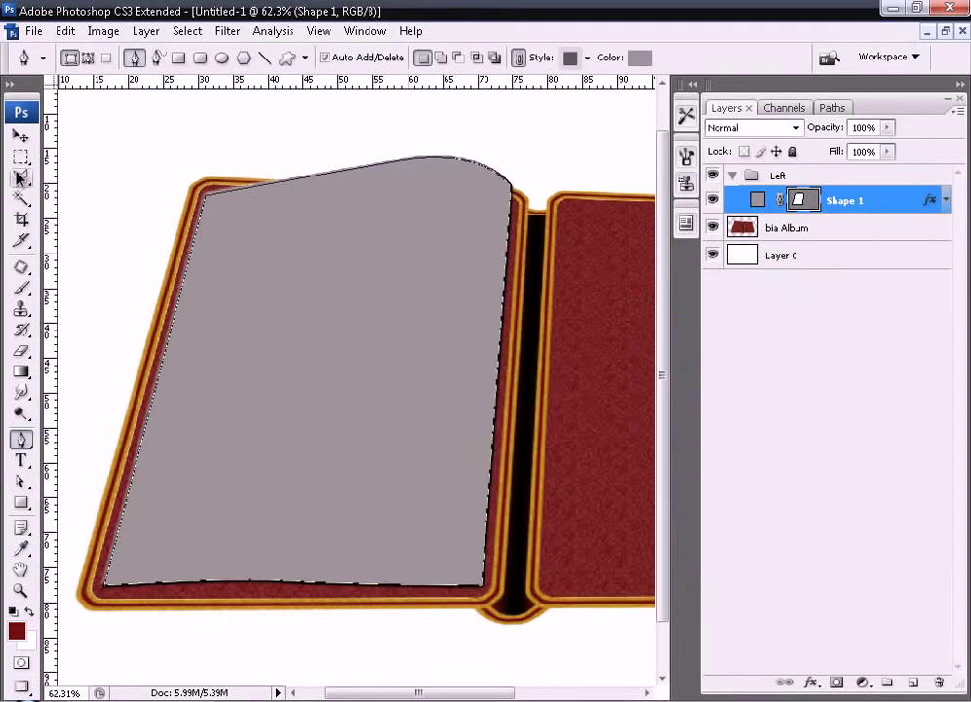
# With the Direct Selection Tool, bend the page's bottom edge into a curve.
pyautogui.moveTo(21, 482); pyautogui.dragTo(90, 507)
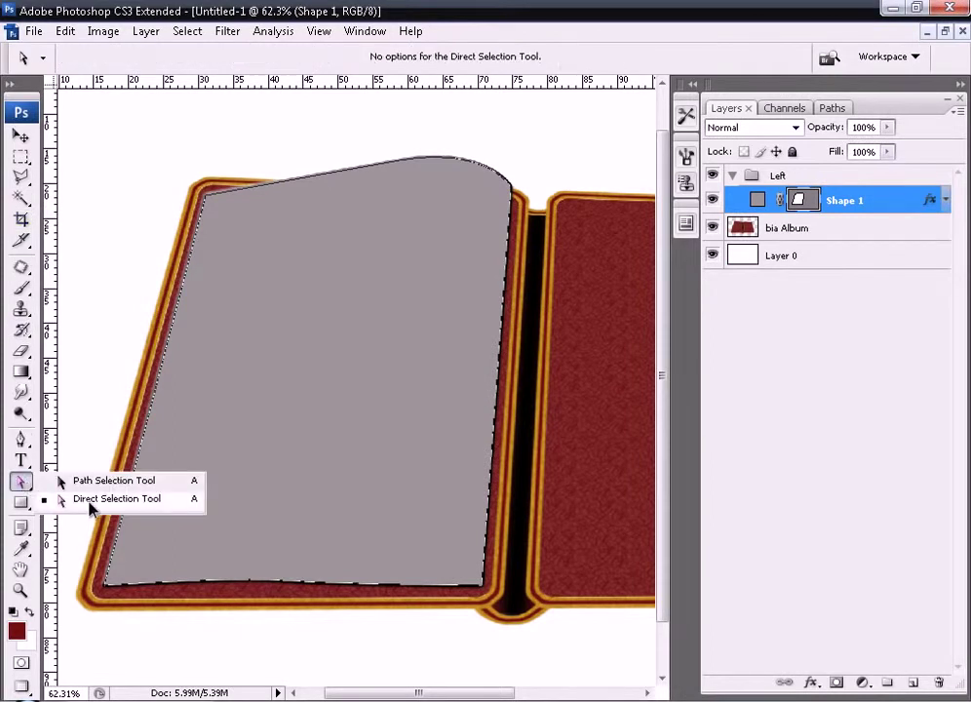
pyautogui.click(91, 505)
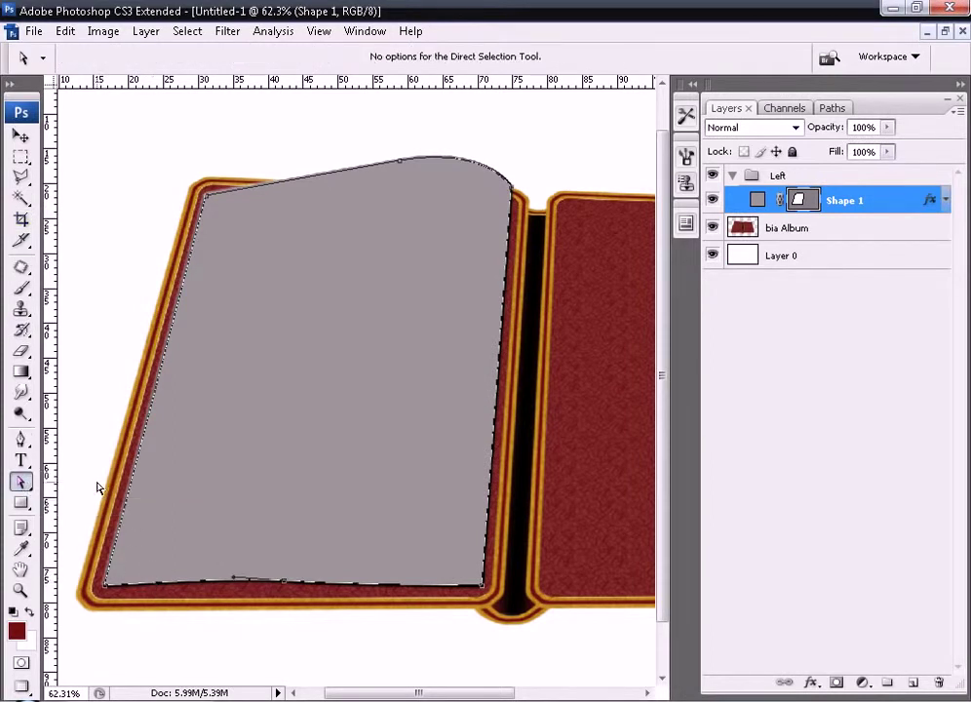
pyautogui.moveTo(77, 450); pyautogui.dragTo(494, 622)
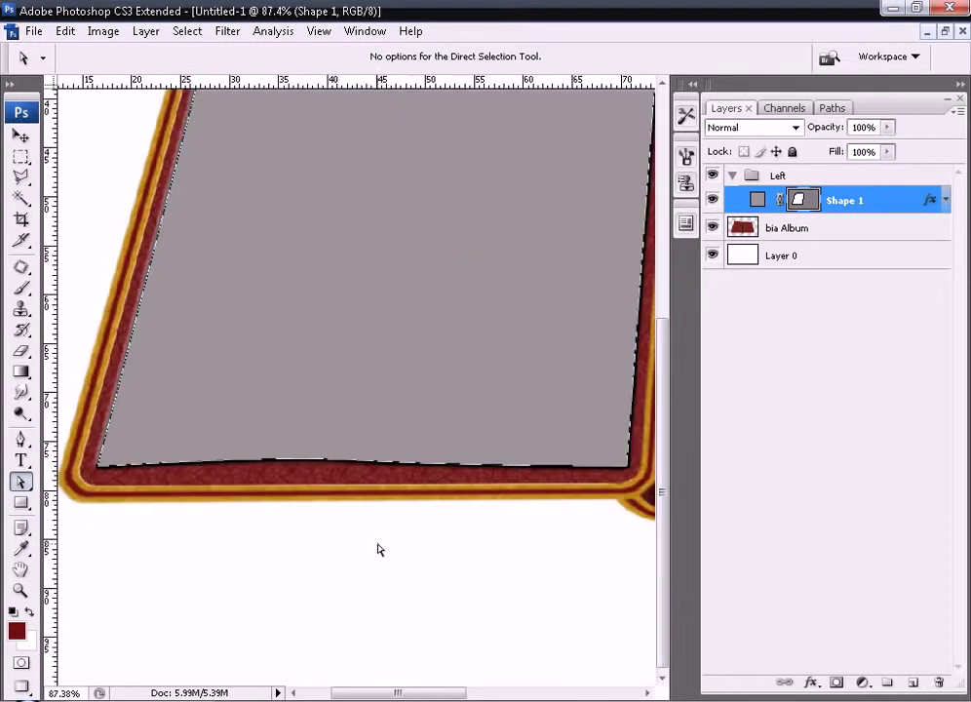
pyautogui.click(356, 456)
pyautogui.moveTo(368, 465); pyautogui.dragTo(397, 455)
# Clear the page shape's layer style and shift the bottom edge's bulge to the right.
pyautogui.rightClick(905, 195)
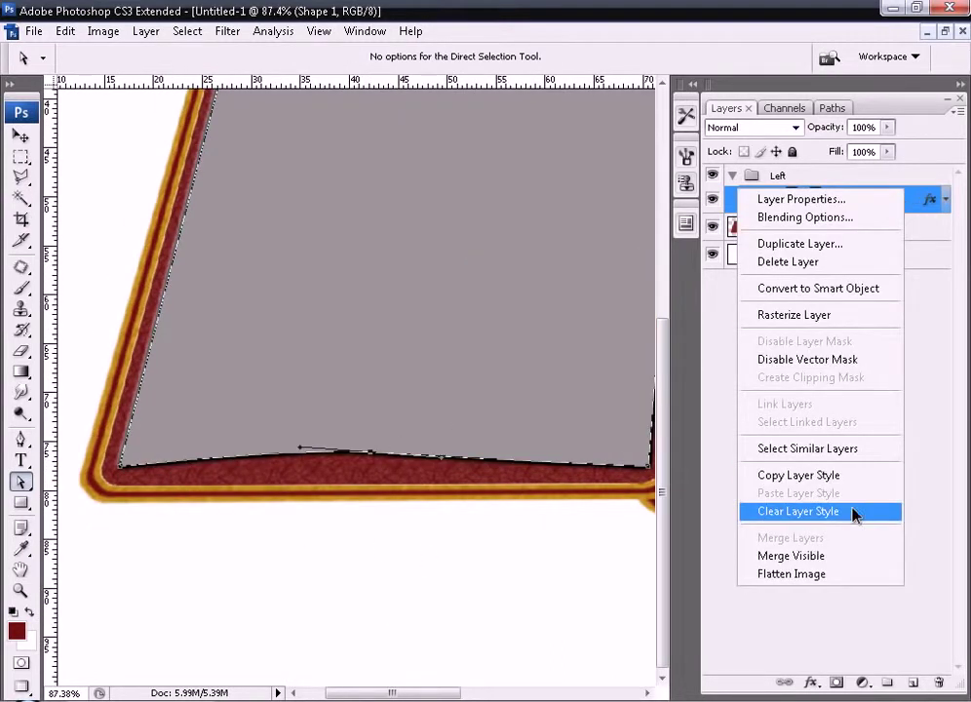
pyautogui.click(848, 511)
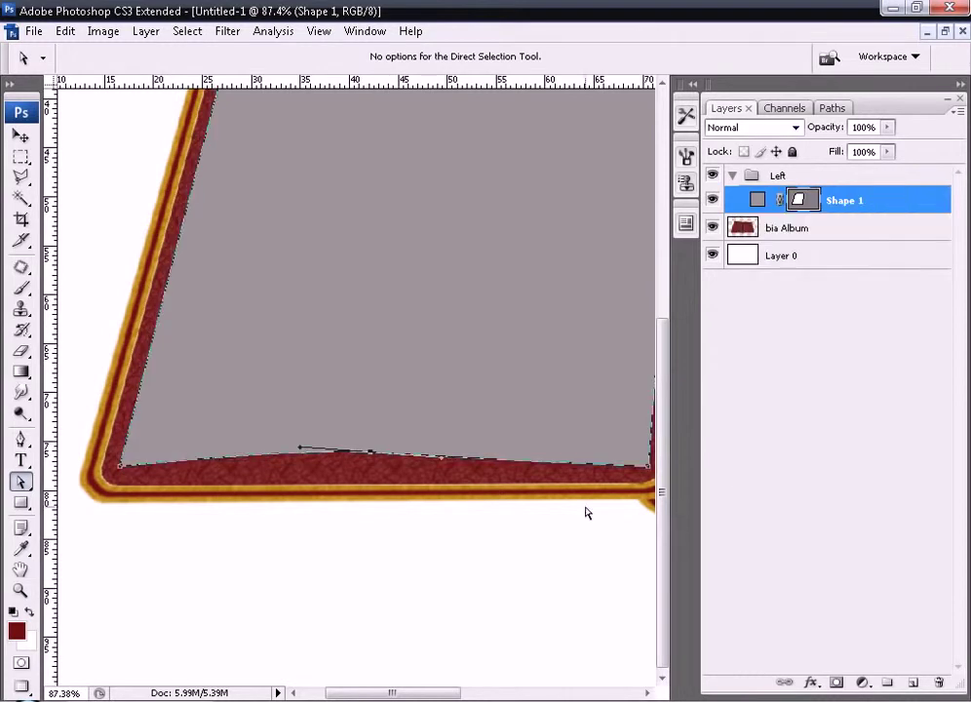
pyautogui.moveTo(520, 392)
pyautogui.mouseDown()
pyautogui.moveTo(431, 436)
pyautogui.moveTo(495, 479)
pyautogui.mouseUp()
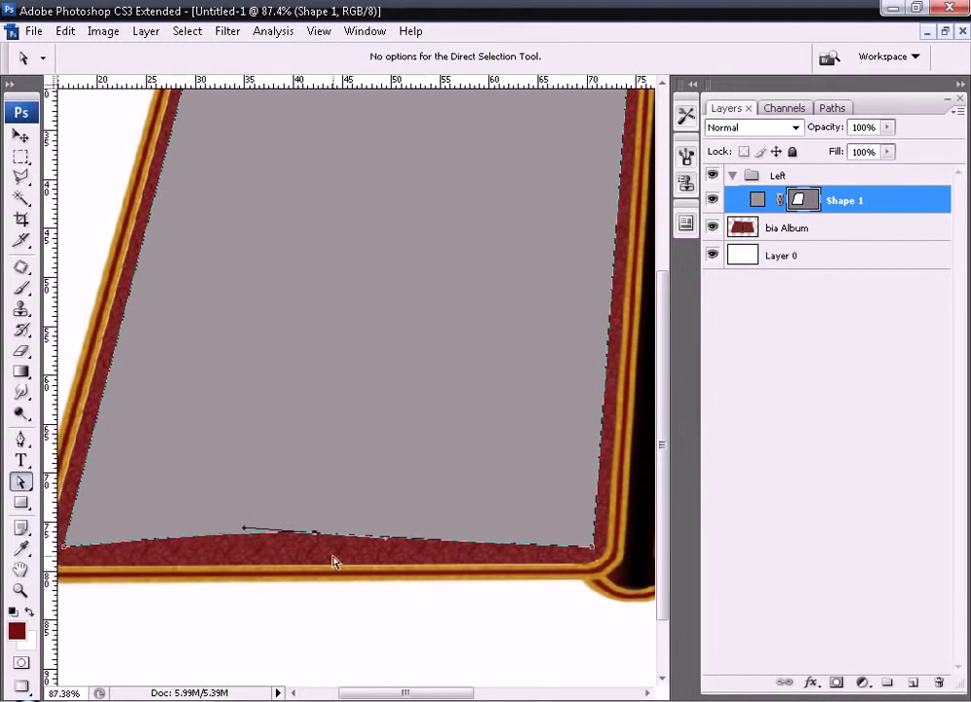
pyautogui.moveTo(314, 537); pyautogui.dragTo(425, 552)
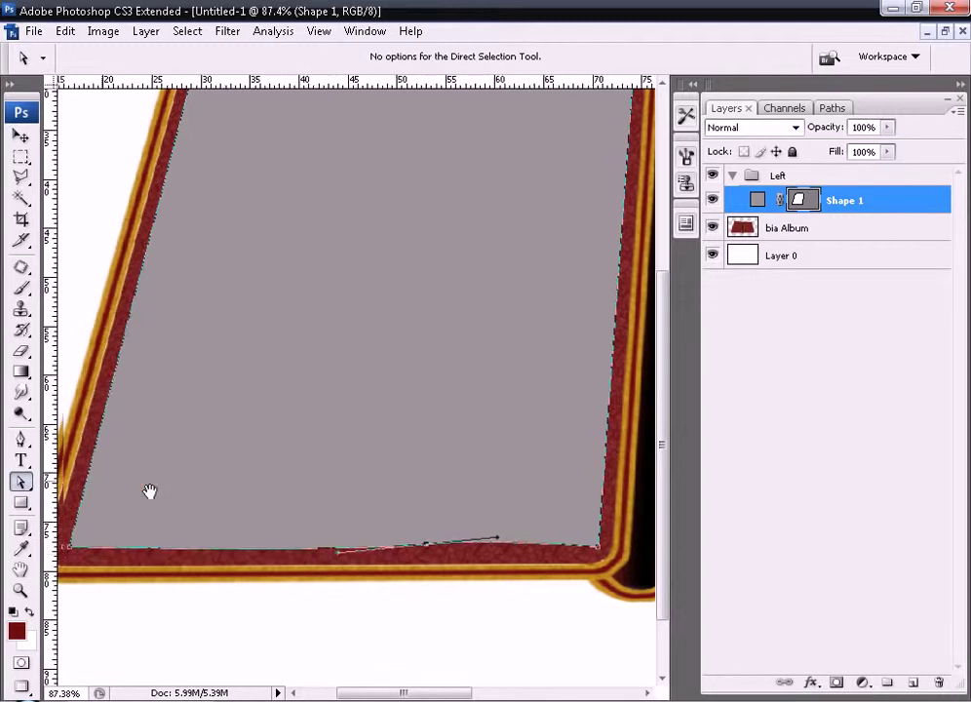
# Reshape the page's top edge into an upward-arching wave by adjusting its anchor and handles.
pyautogui.scroll(5, 353, 149)
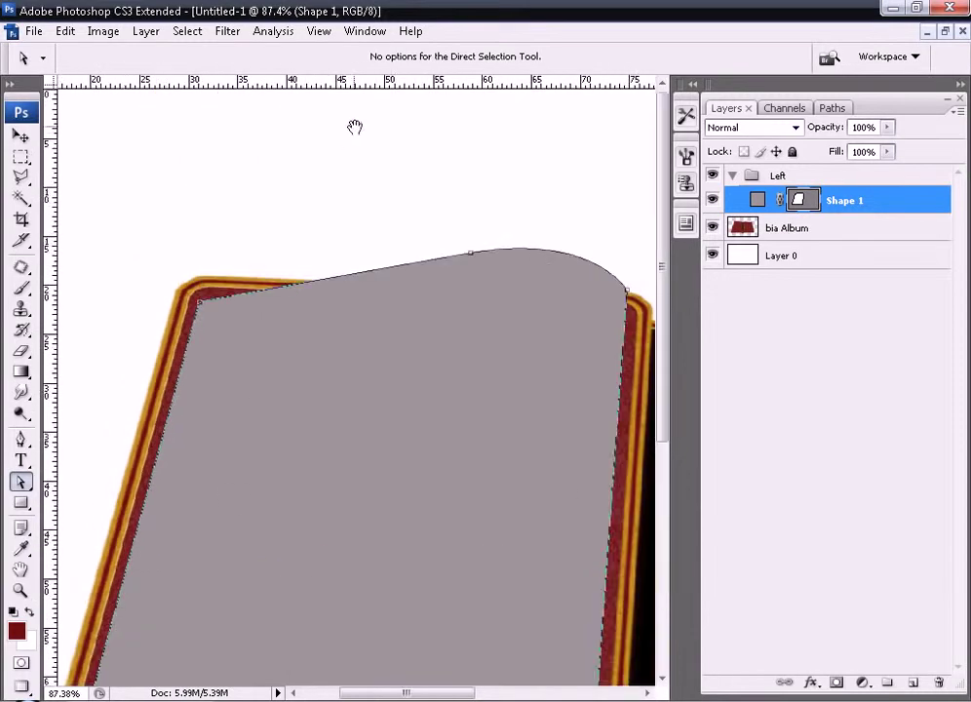
pyautogui.scroll(-3, 353, 149)
pyautogui.click(417, 179)
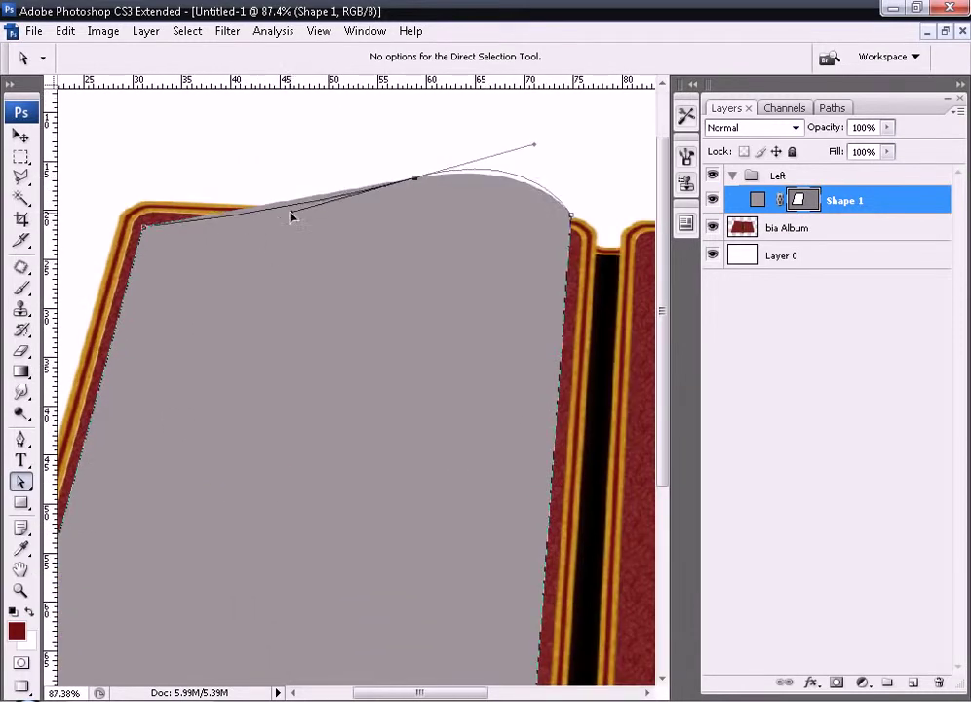
pyautogui.moveTo(293, 204); pyautogui.dragTo(232, 228)
pyautogui.moveTo(416, 180); pyautogui.dragTo(387, 175)
pyautogui.moveTo(508, 147); pyautogui.dragTo(503, 155)
pyautogui.moveTo(362, 206)
pyautogui.mouseDown()
pyautogui.moveTo(419, 133)
pyautogui.moveTo(444, 128)
pyautogui.moveTo(426, 185)
pyautogui.moveTo(428, 167)
pyautogui.mouseUp()
pyautogui.moveTo(243, 207); pyautogui.dragTo(239, 182)
pyautogui.moveTo(629, 174); pyautogui.dragTo(614, 192)
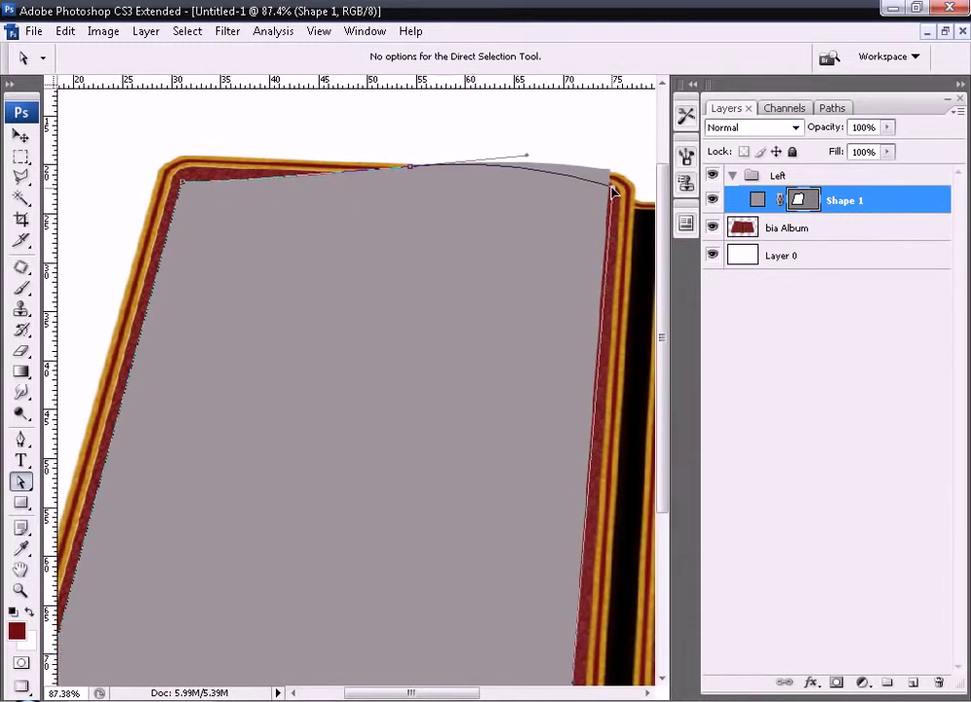
pyautogui.click(411, 164)
pyautogui.moveTo(523, 154); pyautogui.dragTo(543, 141)
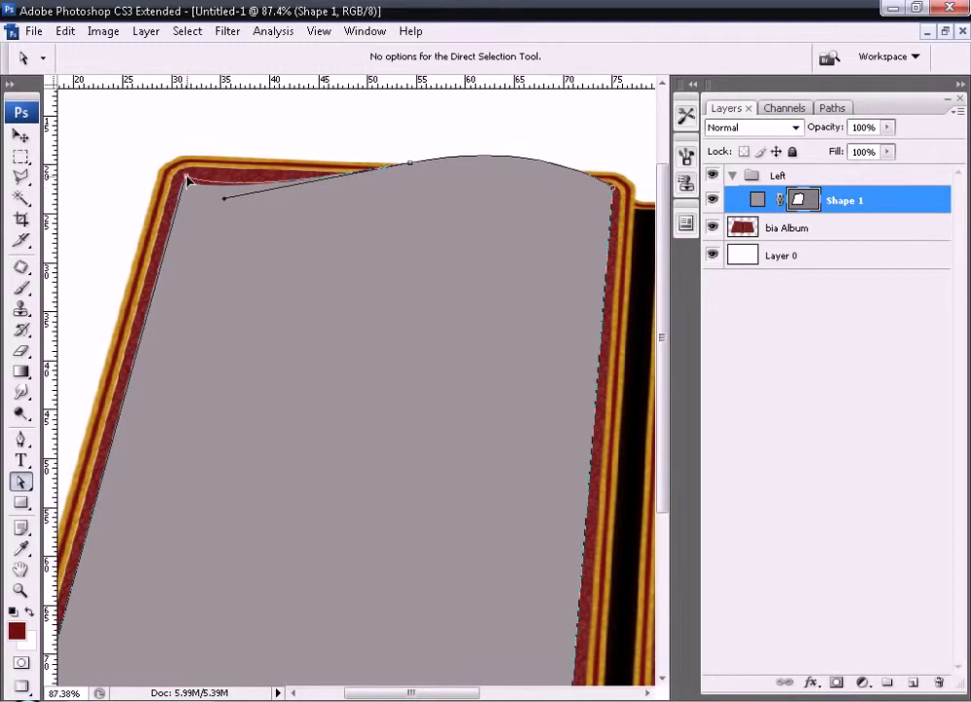
pyautogui.click(220, 192)
# Fine-tune the bottom edge into a gentle, slightly lowered wave.
pyautogui.scroll(-5, 451, 256)
pyautogui.click(422, 498)
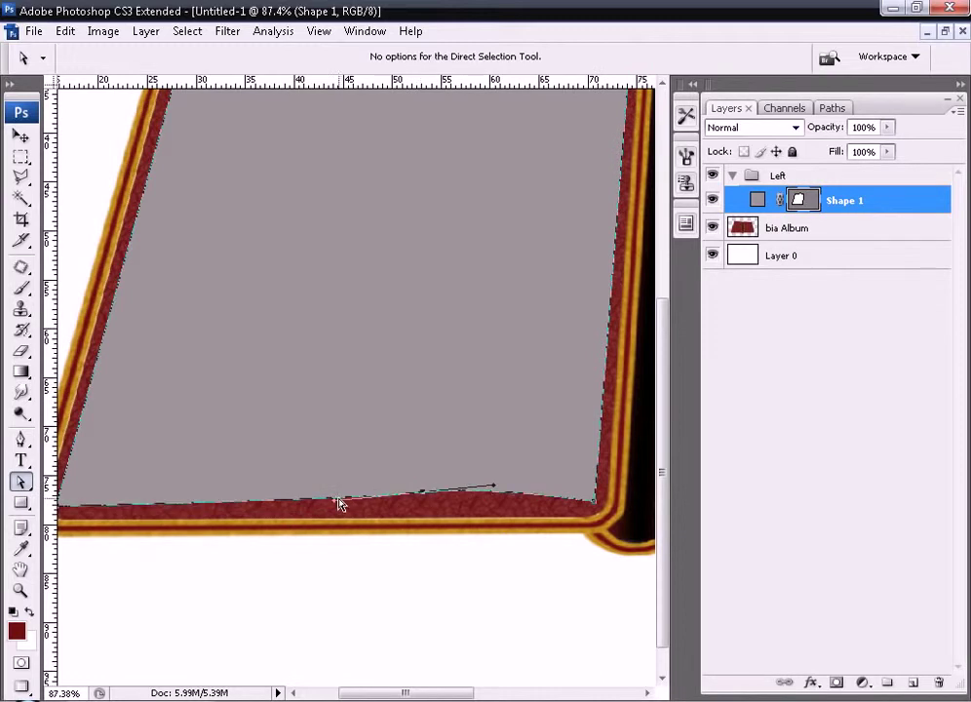
pyautogui.moveTo(336, 501); pyautogui.dragTo(323, 512)
pyautogui.moveTo(424, 499); pyautogui.dragTo(426, 504)
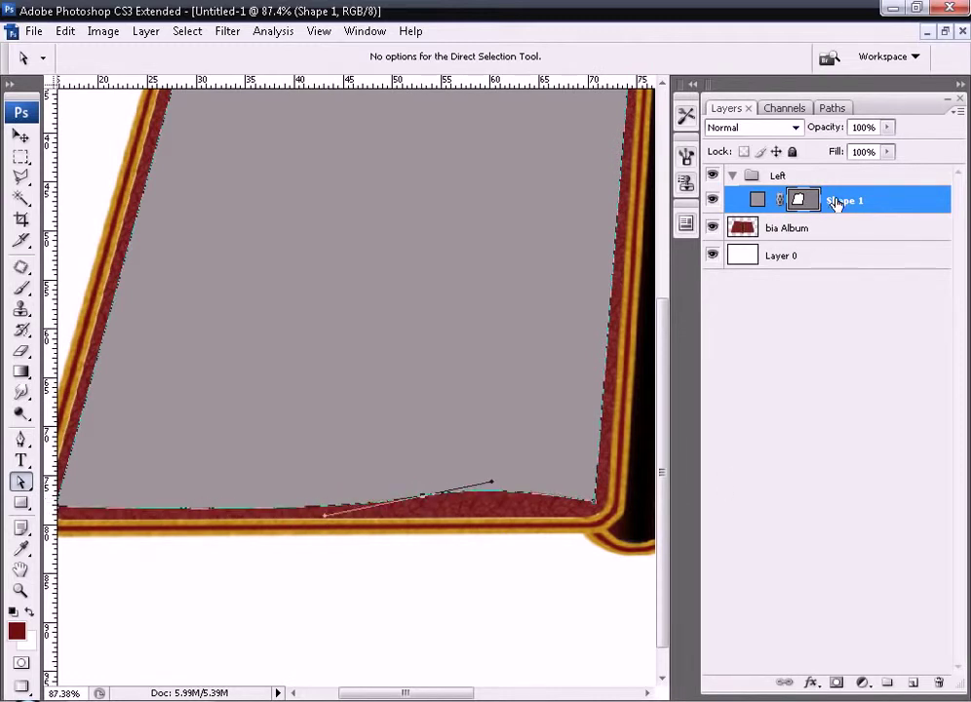
# Add a black 2 px Stroke to the grey page.
pyautogui.click(805, 682)
pyautogui.click(834, 661)
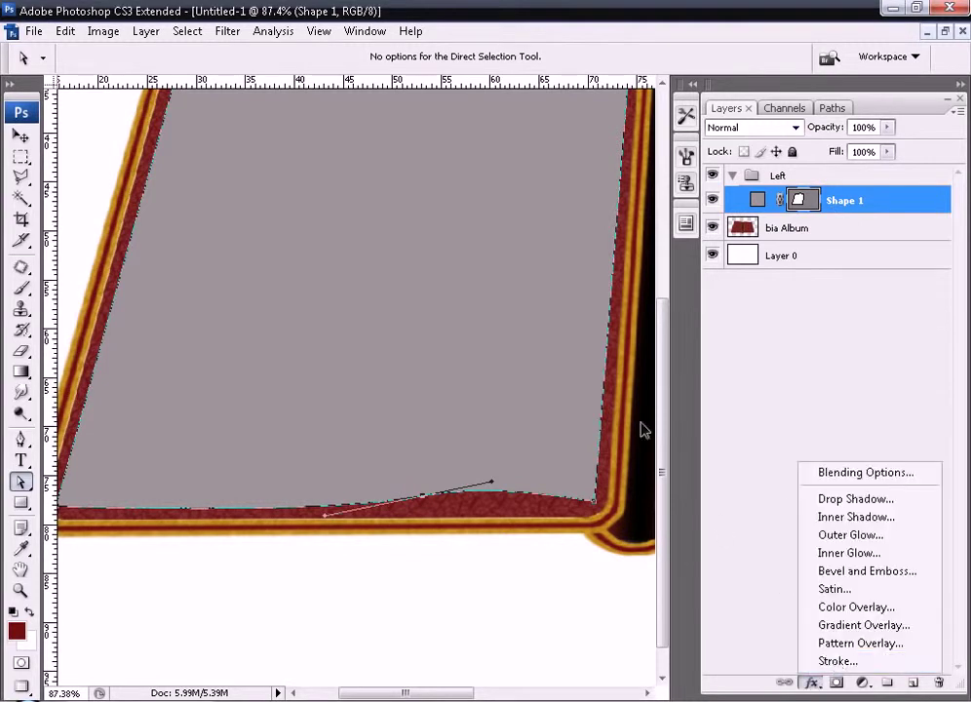
pyautogui.click(542, 407)
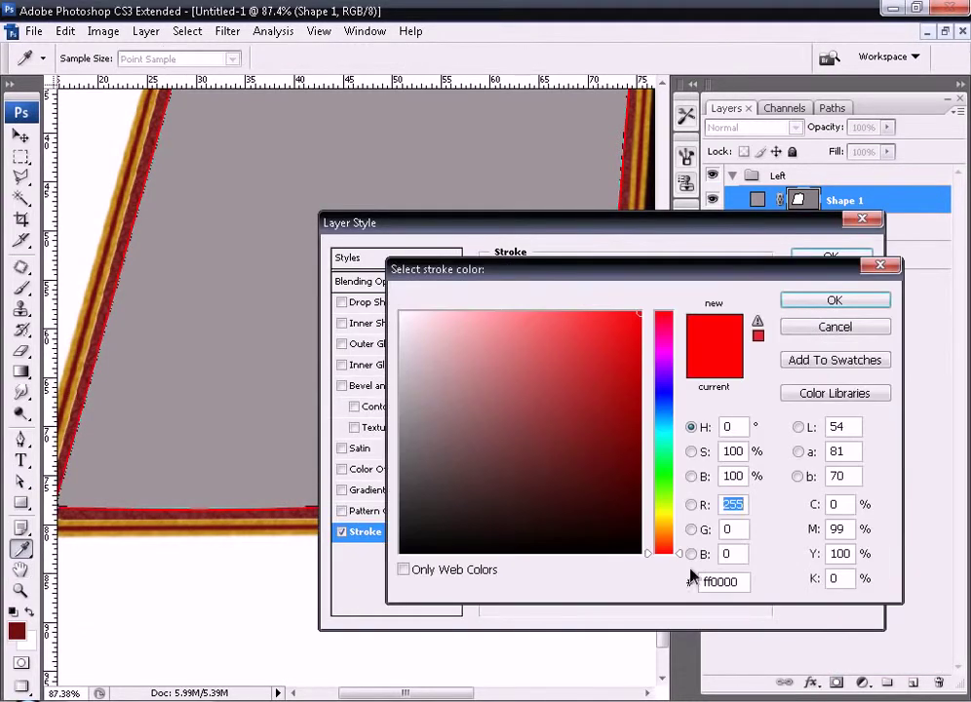
pyautogui.moveTo(642, 536); pyautogui.dragTo(651, 581)
pyautogui.click(832, 302)
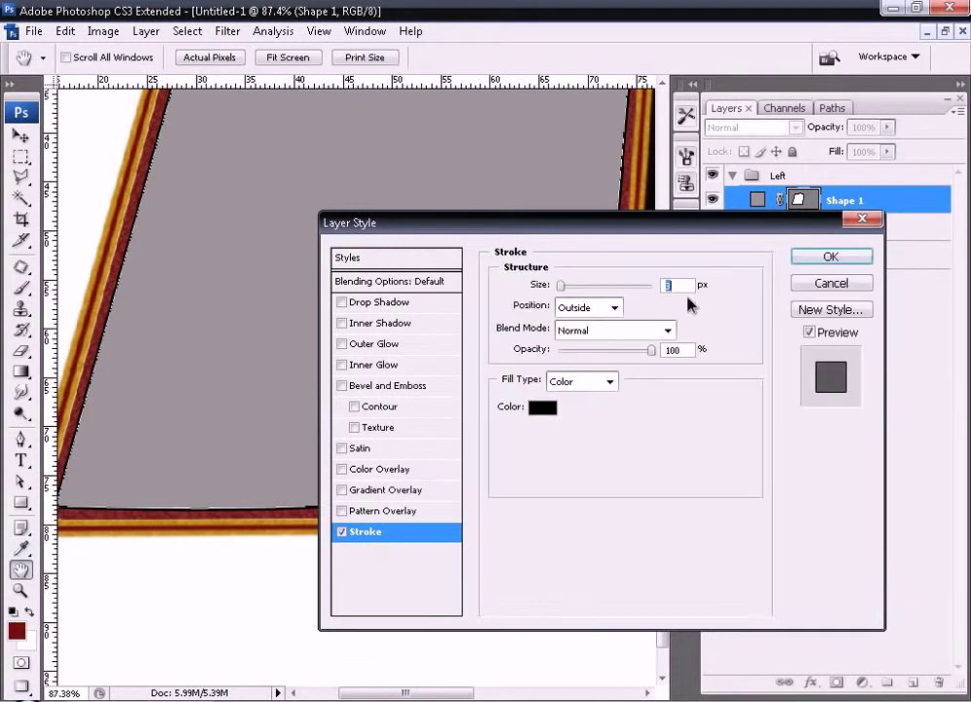
pyautogui.write('2')
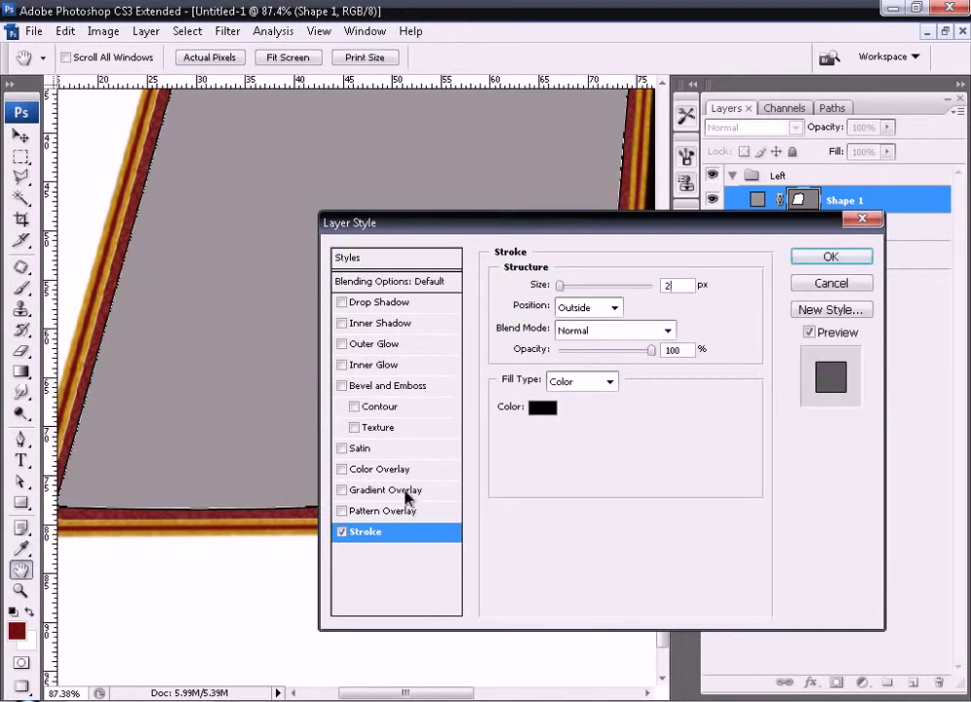
# Enable Bevel and Emboss as an Outer Bevel with a reduced size and apply the effects.
pyautogui.click(342, 386)
pyautogui.click(413, 388)
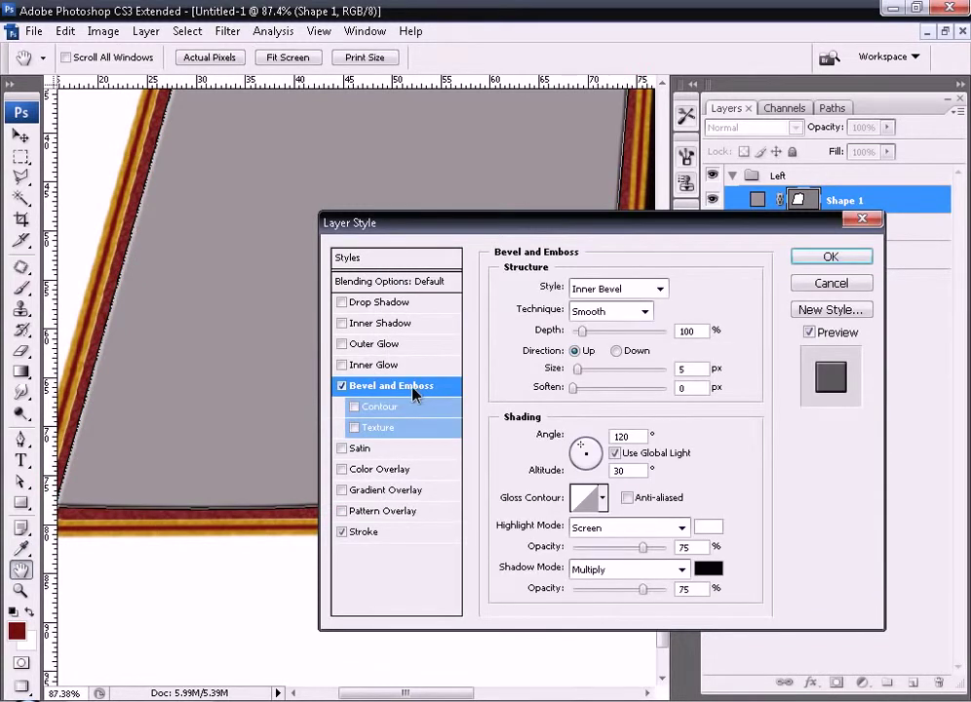
pyautogui.click(659, 289)
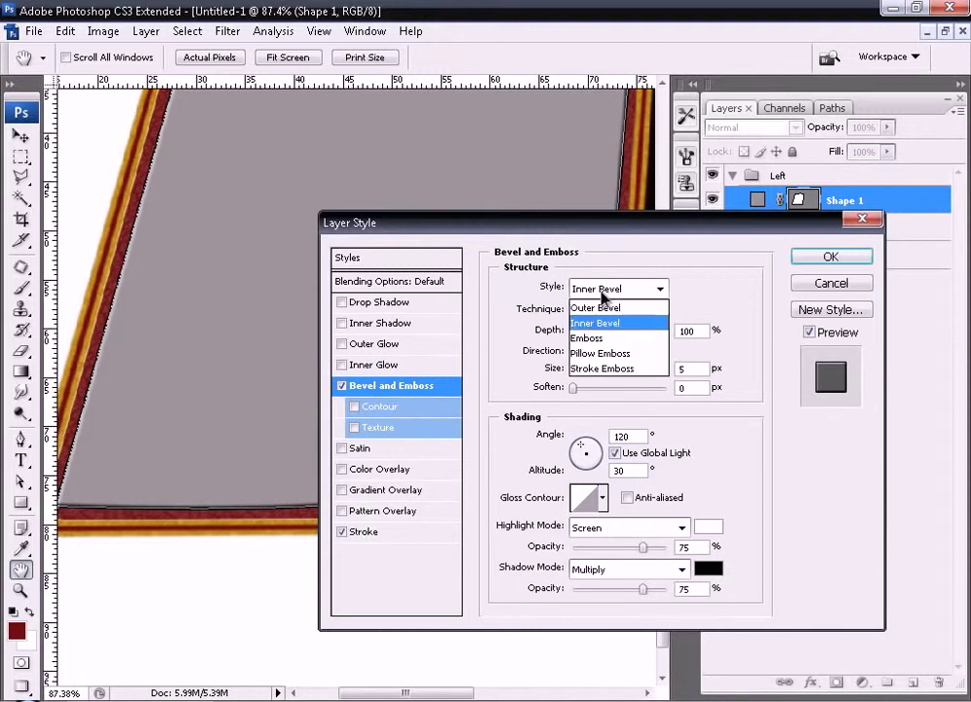
pyautogui.click(605, 307)
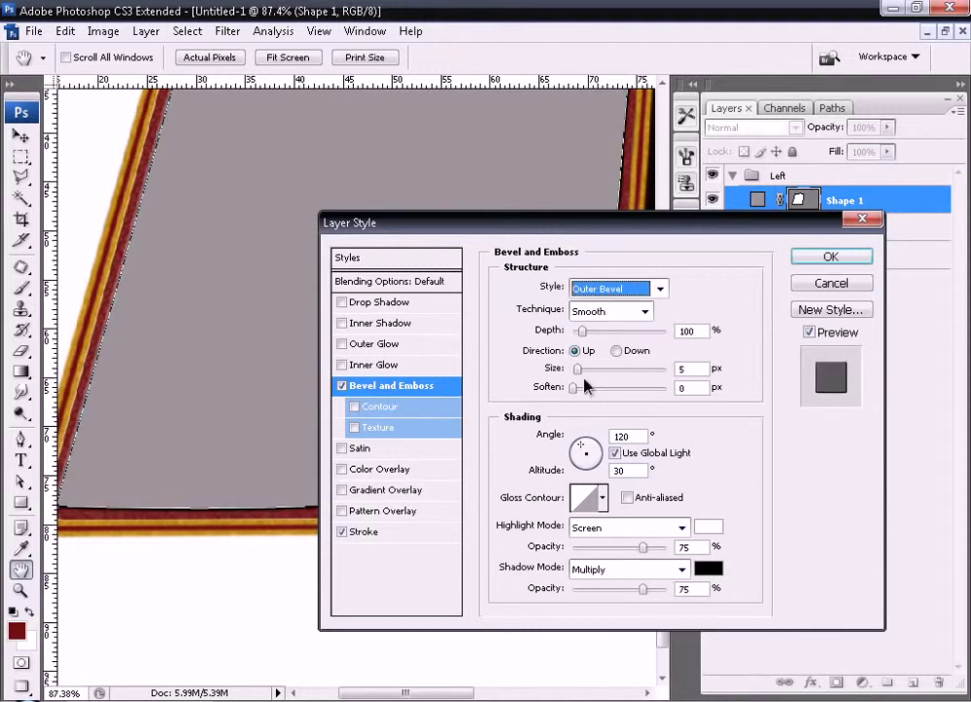
pyautogui.moveTo(578, 369); pyautogui.dragTo(576, 369)
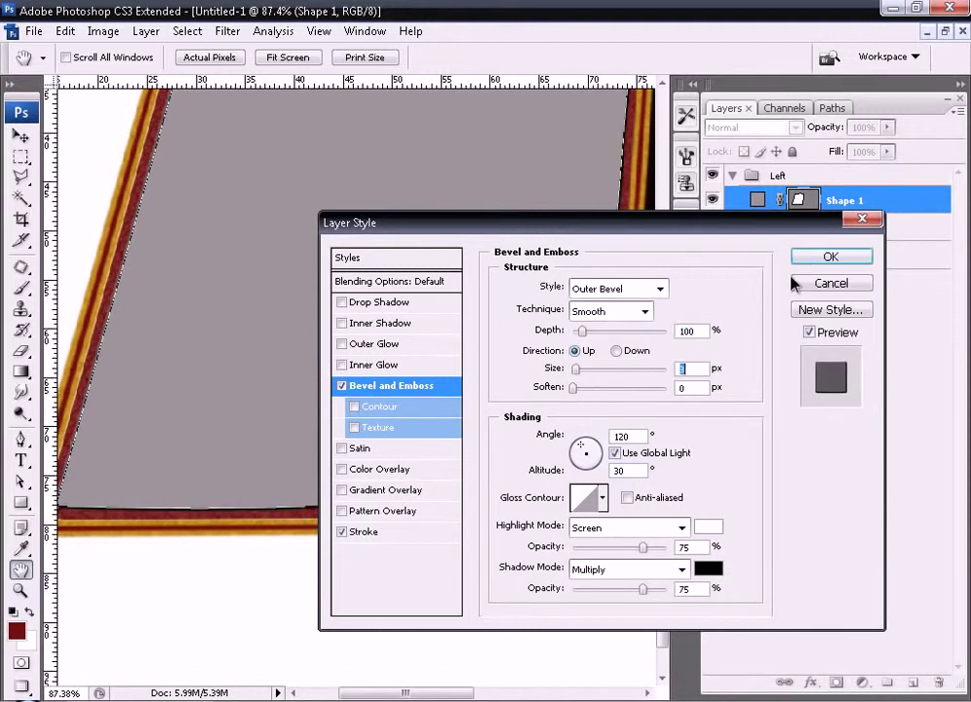
pyautogui.click(828, 259)
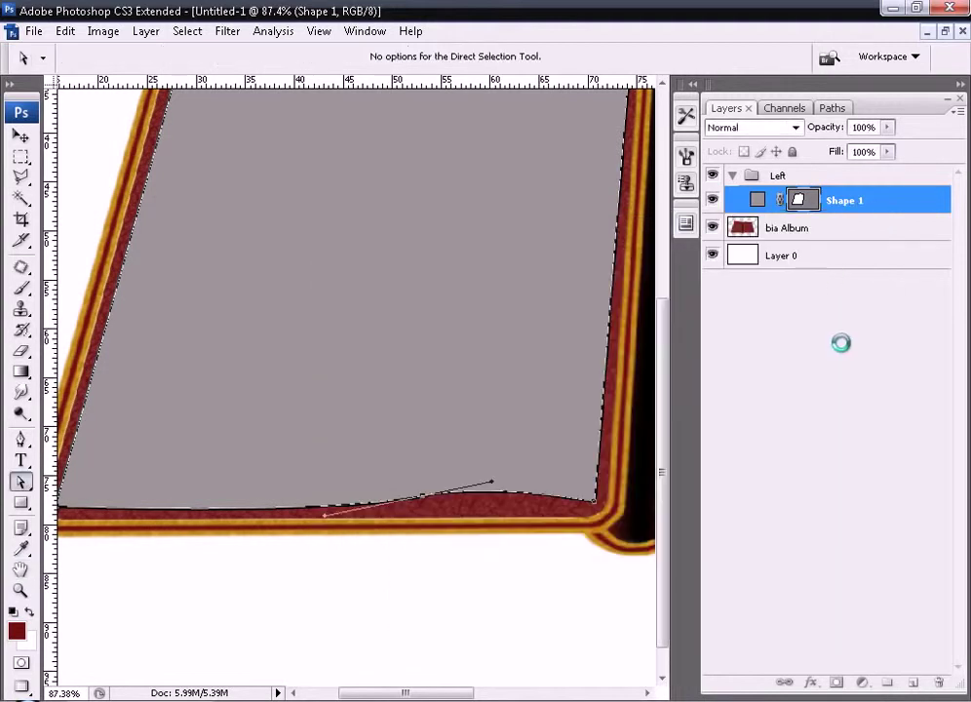
pyautogui.click(736, 285)
# Zoom in and out to inspect the page's corners against the album.
pyautogui.click(795, 375)
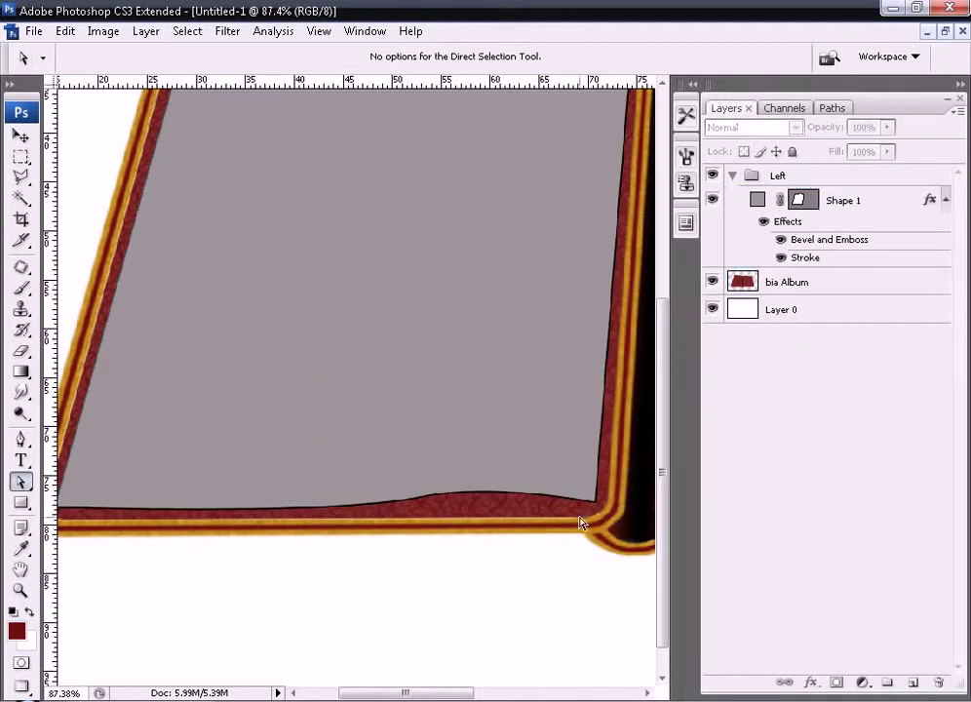
pyautogui.moveTo(482, 410); pyautogui.dragTo(619, 531)
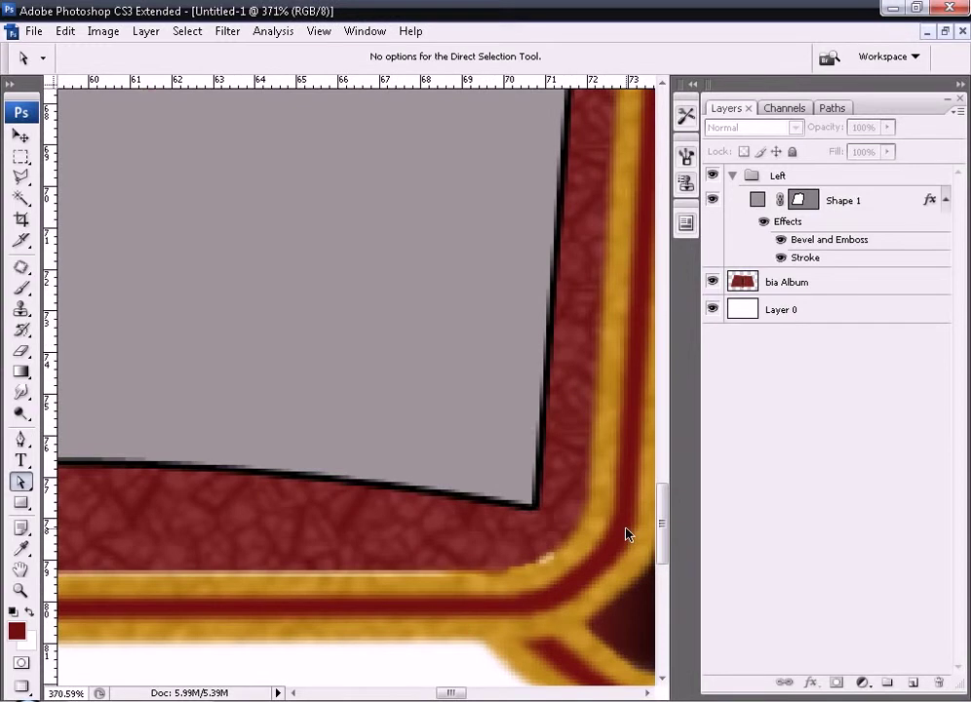
pyautogui.hotkey('ctrl', '-')
pyautogui.hotkey('ctrl', '-')
pyautogui.hotkey('ctrl', '-')
pyautogui.hotkey('ctrl', '-')
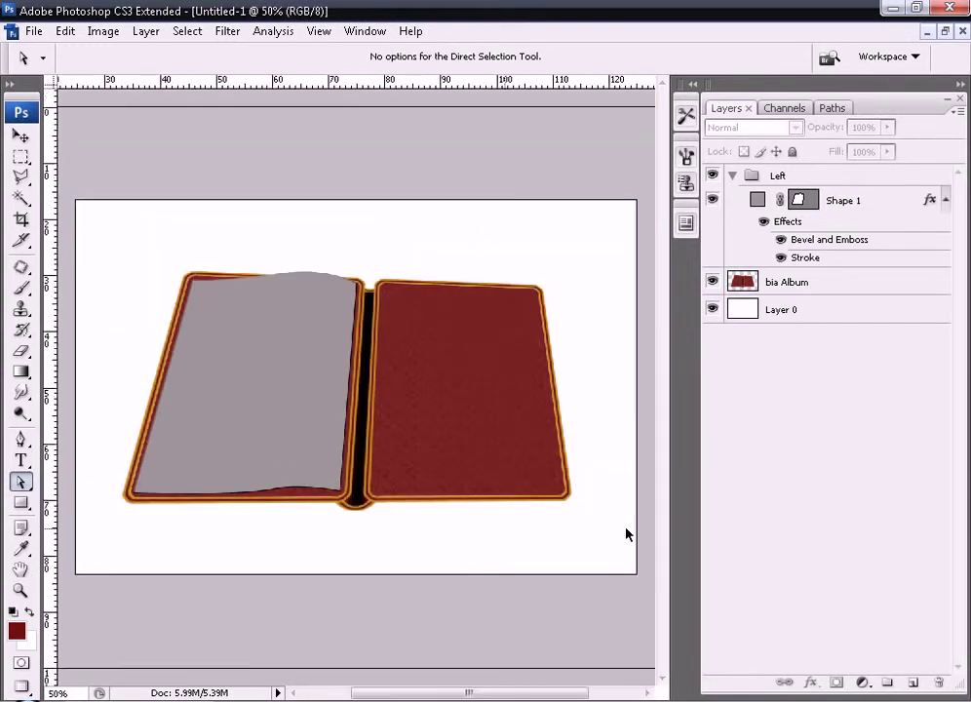
pyautogui.hotkey('ctrl', '+')
pyautogui.hscroll(-3, 113, 269)
pyautogui.moveTo(125, 433); pyautogui.dragTo(239, 595)
pyautogui.hotkey('ctrl', '-')
pyautogui.hotkey('ctrl', '-')
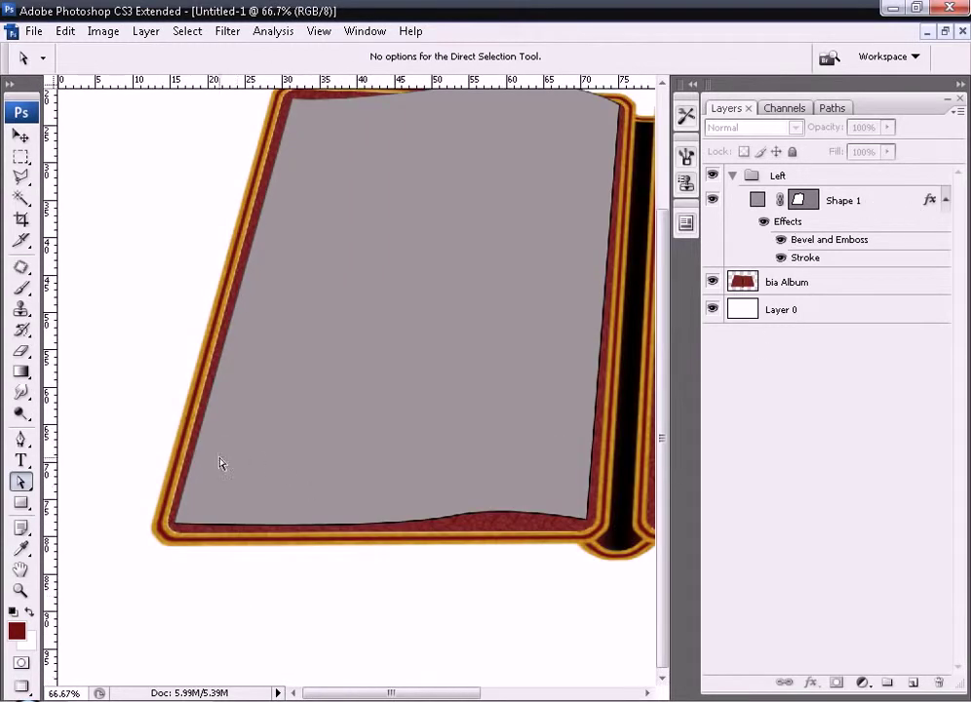
pyautogui.moveTo(220, 464); pyautogui.dragTo(256, 572)
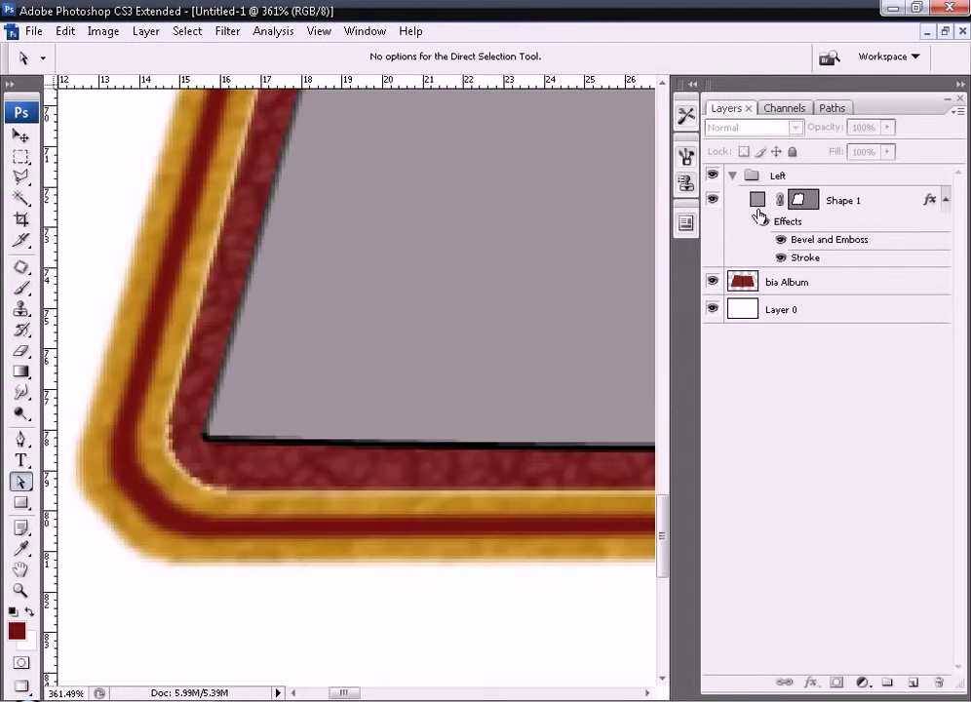
# Re-angle the page's Outer Bevel lighting with a lower altitude, then view the whole album.
pyautogui.click(932, 202)
pyautogui.doubleClick(934, 199)
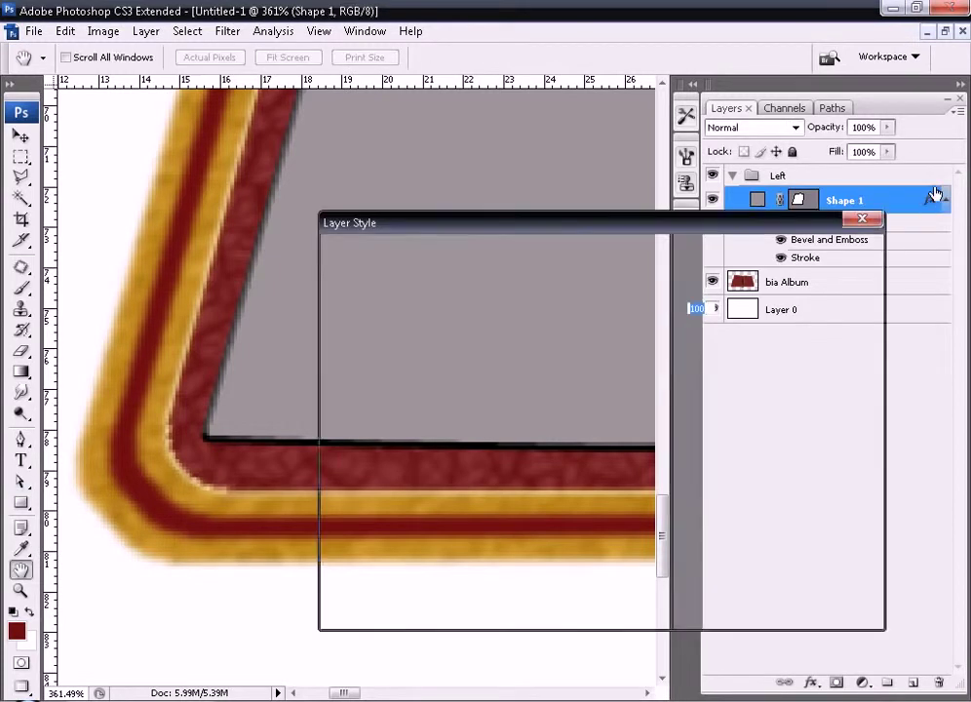
pyautogui.click(431, 388)
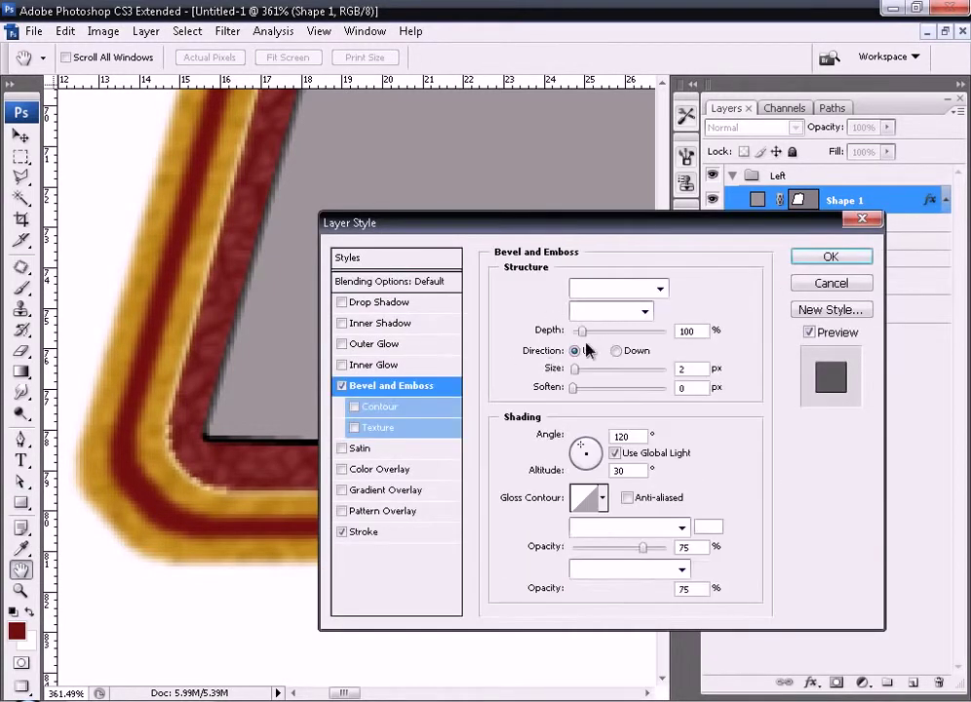
pyautogui.moveTo(594, 447); pyautogui.dragTo(599, 465)
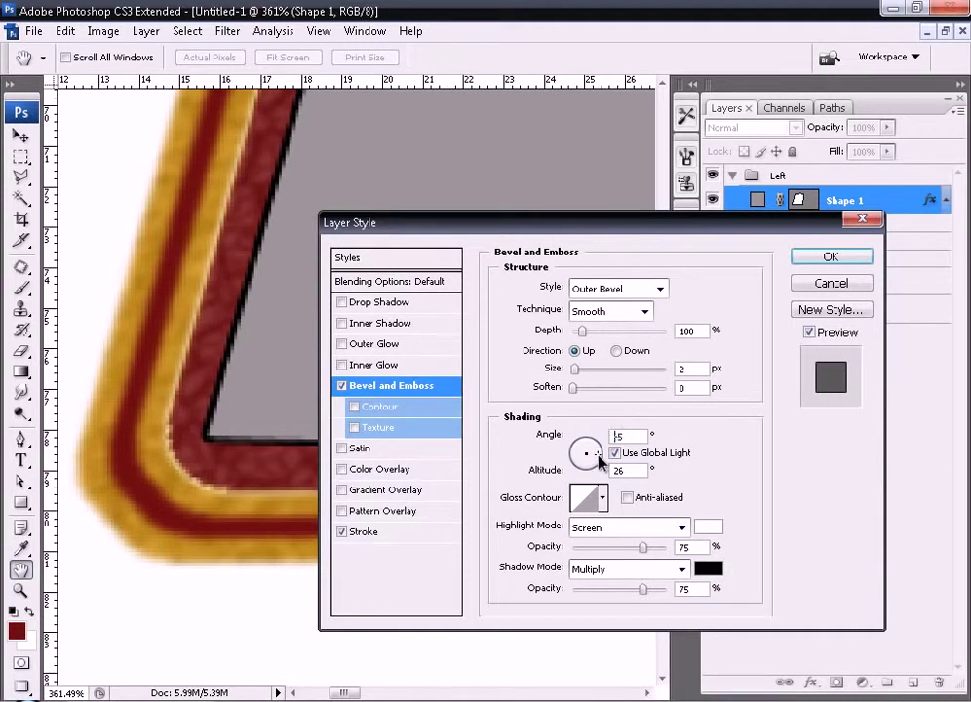
pyautogui.click(827, 259)
pyautogui.hotkey('ctrl', '-')
pyautogui.hotkey('ctrl', '-')
pyautogui.hotkey('ctrl', '-')
pyautogui.hotkey('ctrl', '-')
pyautogui.hotkey('ctrl', '-')
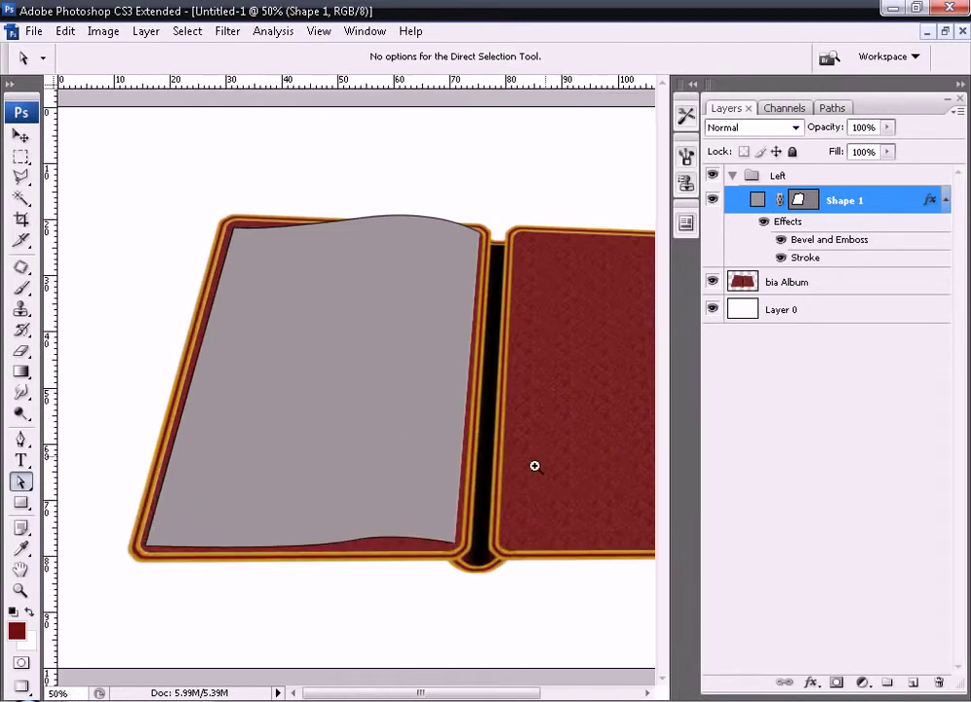
# Zoom in on the page's lower-right corner and check its fill colour without changing it.
pyautogui.moveTo(429, 517); pyautogui.dragTo(480, 582)
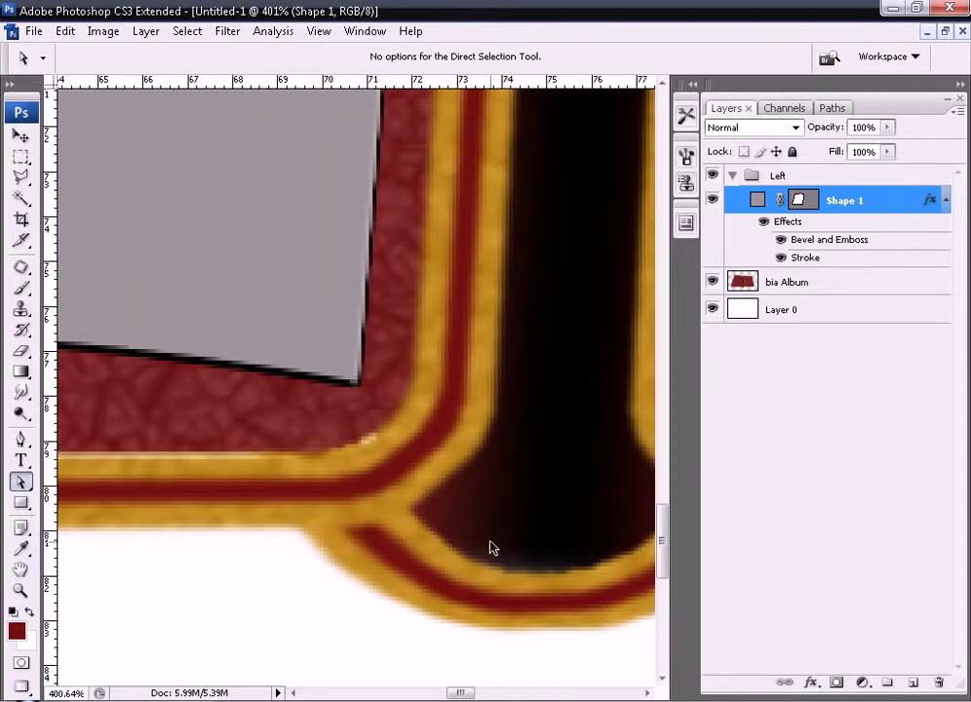
pyautogui.hotkey('ctrl', '-')
pyautogui.hotkey('ctrl', '-')
pyautogui.hotkey('ctrl', '-')
pyautogui.hotkey('ctrl', '-')
pyautogui.hotkey('ctrl', '-')
pyautogui.hotkey('ctrl', '-')
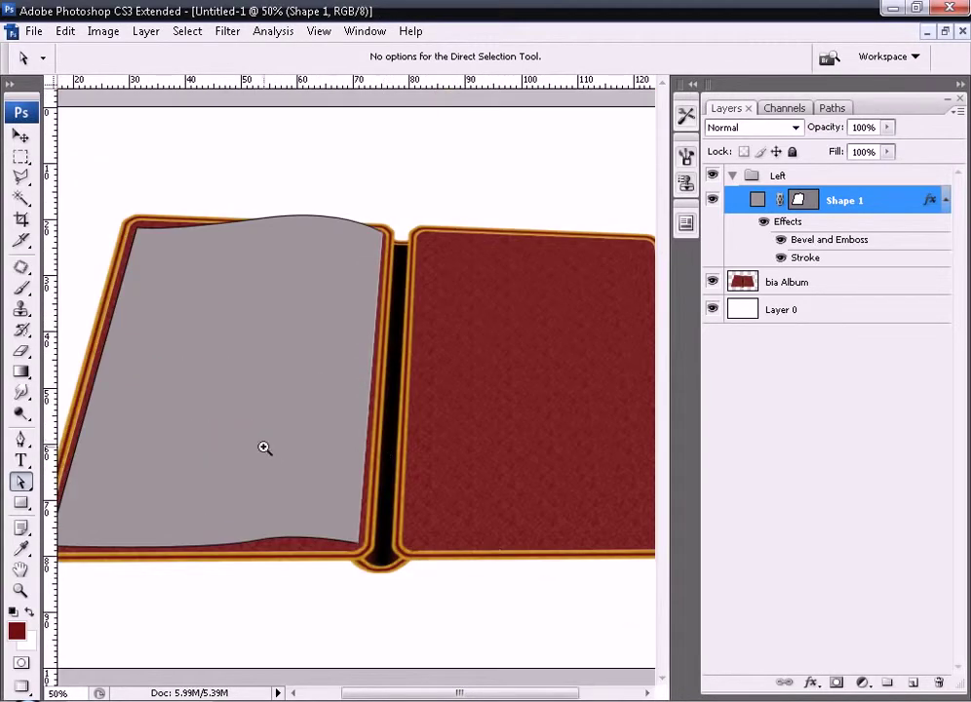
pyautogui.moveTo(264, 448); pyautogui.dragTo(404, 581)
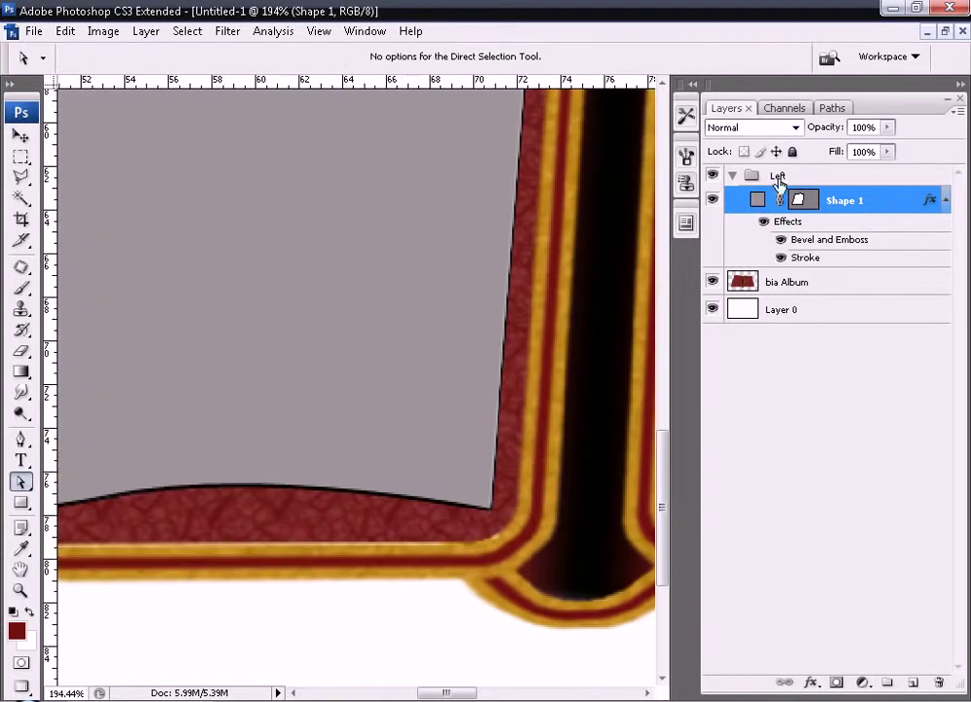
pyautogui.doubleClick(757, 201)
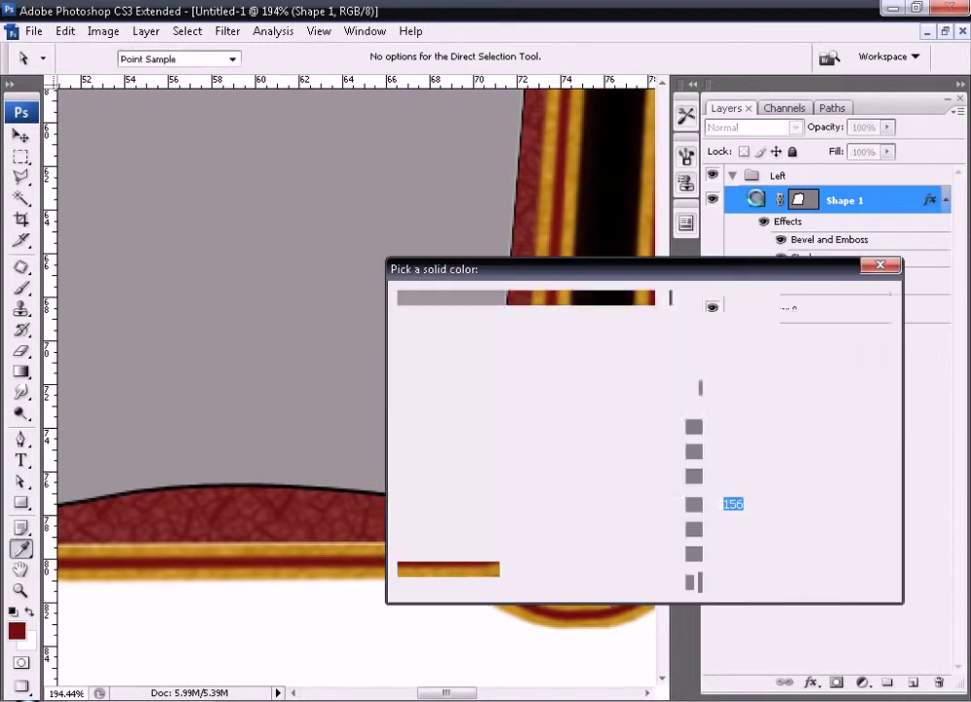
pyautogui.click(857, 333)
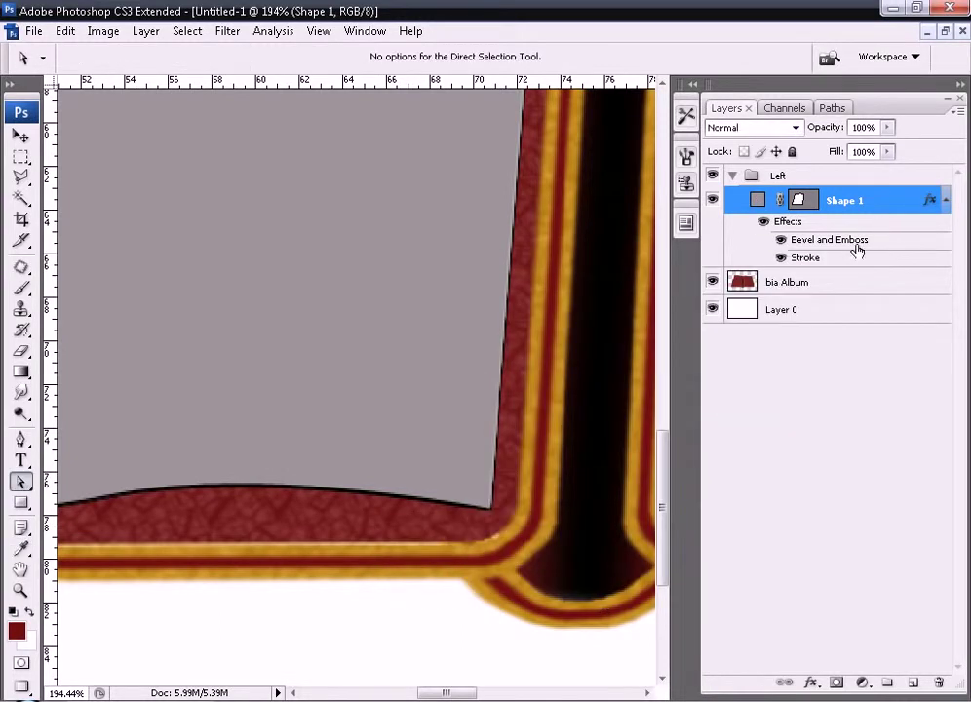
# Add a striped Pattern Overlay at scale 45 and opacity 16 to the page.
pyautogui.click(809, 682)
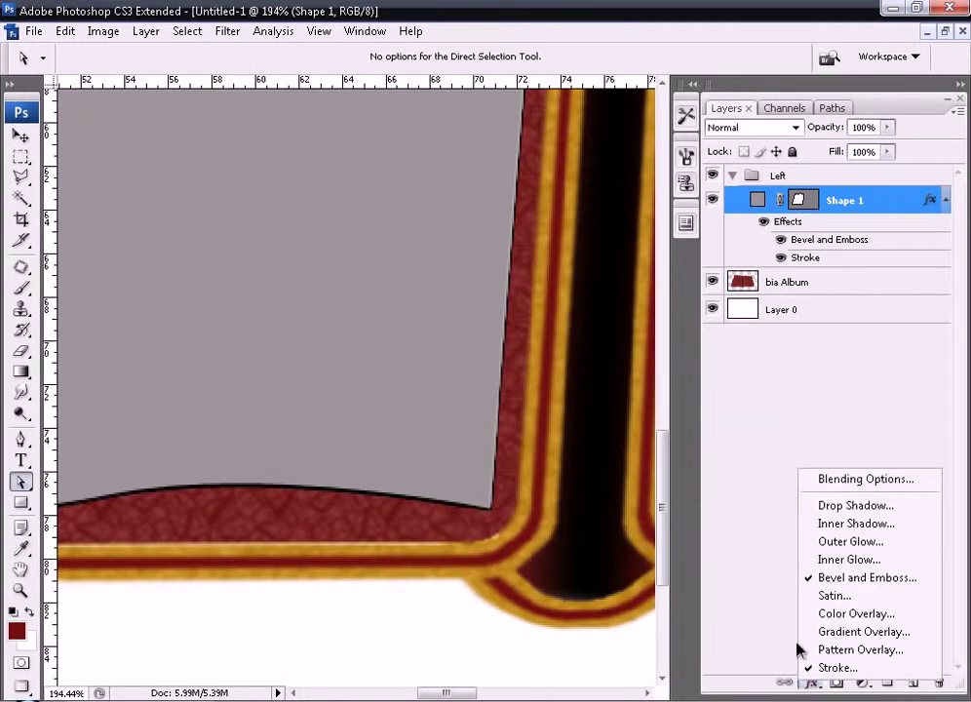
pyautogui.click(829, 648)
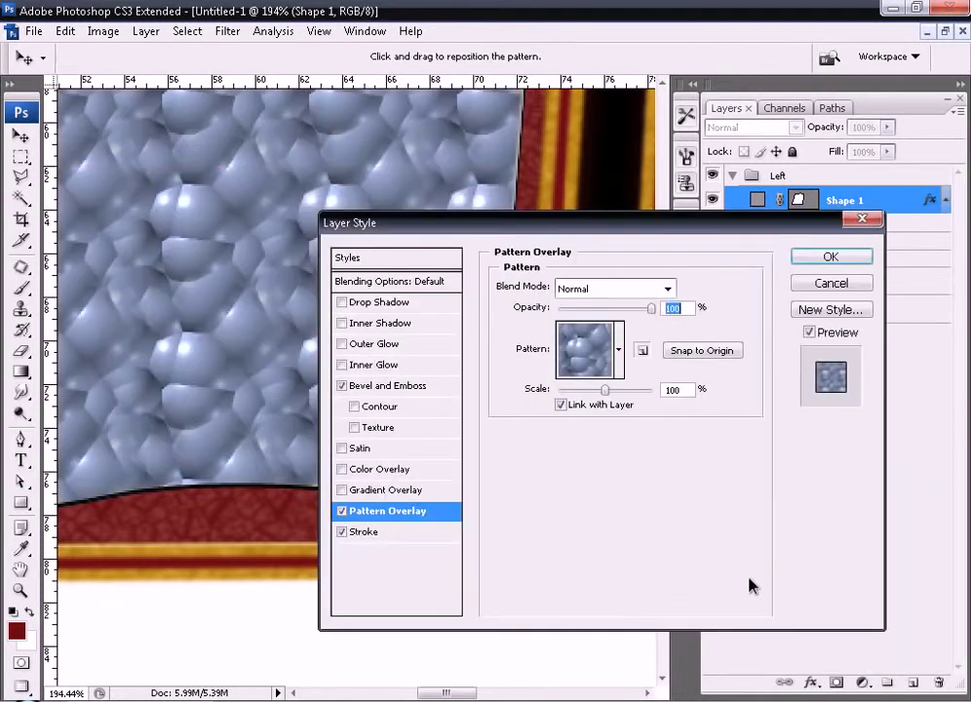
pyautogui.click(618, 351)
pyautogui.click(559, 414)
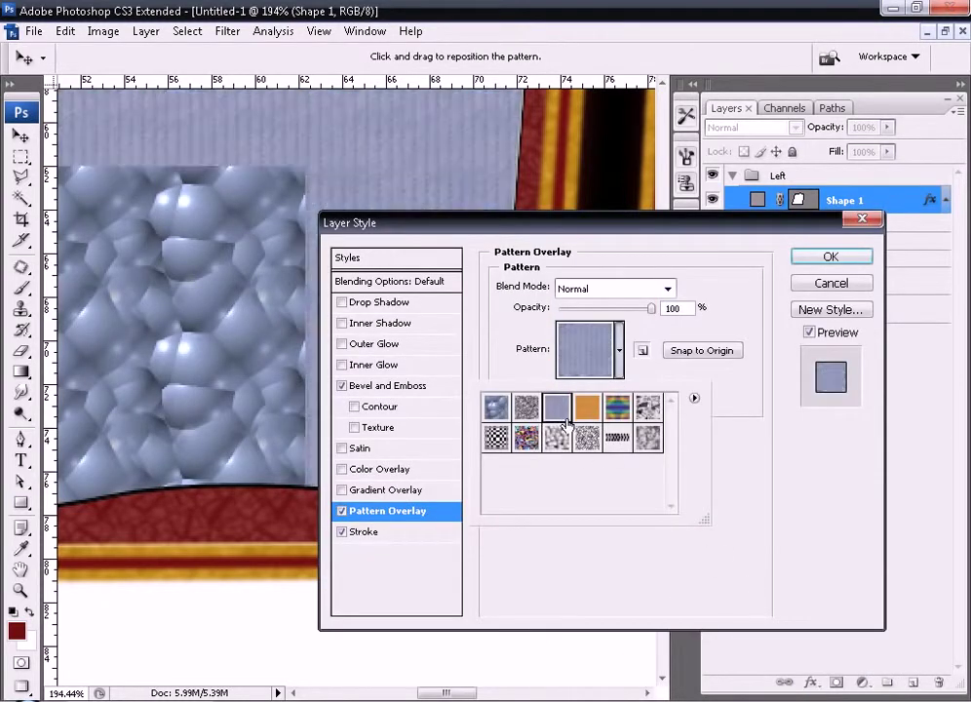
pyautogui.click(727, 413)
pyautogui.moveTo(604, 390); pyautogui.dragTo(587, 392)
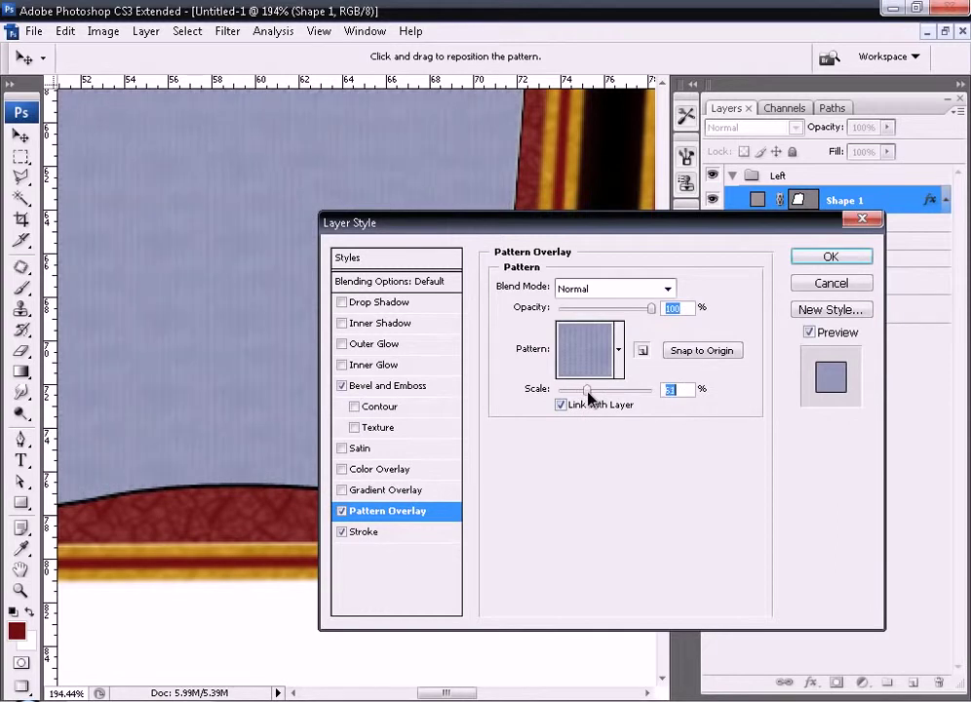
pyautogui.moveTo(580, 312); pyautogui.dragTo(574, 313)
pyautogui.click(830, 256)
pyautogui.press('a')
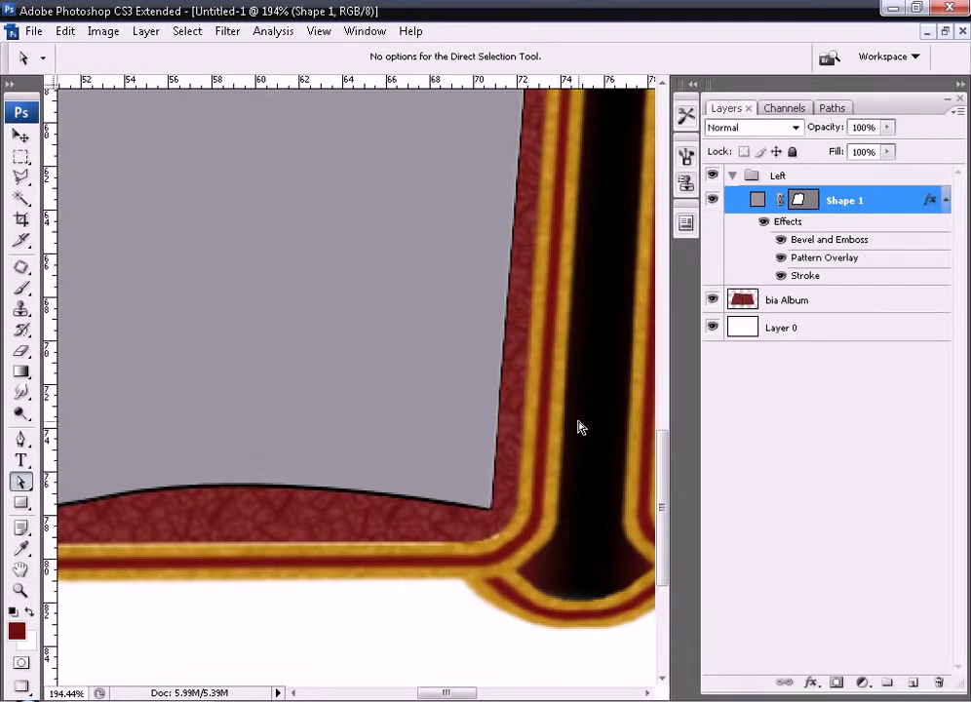
pyautogui.hotkey('ctrl', '-')
pyautogui.hotkey('ctrl', '-')
pyautogui.hotkey('ctrl', '-')
pyautogui.hotkey('ctrl', '-')
pyautogui.hotkey('ctrl', '-')
# Duplicate Shape 1 with Ctrl+J and nudge the copy up and right with the arrow keys.
pyautogui.moveTo(80, 339); pyautogui.dragTo(490, 503)
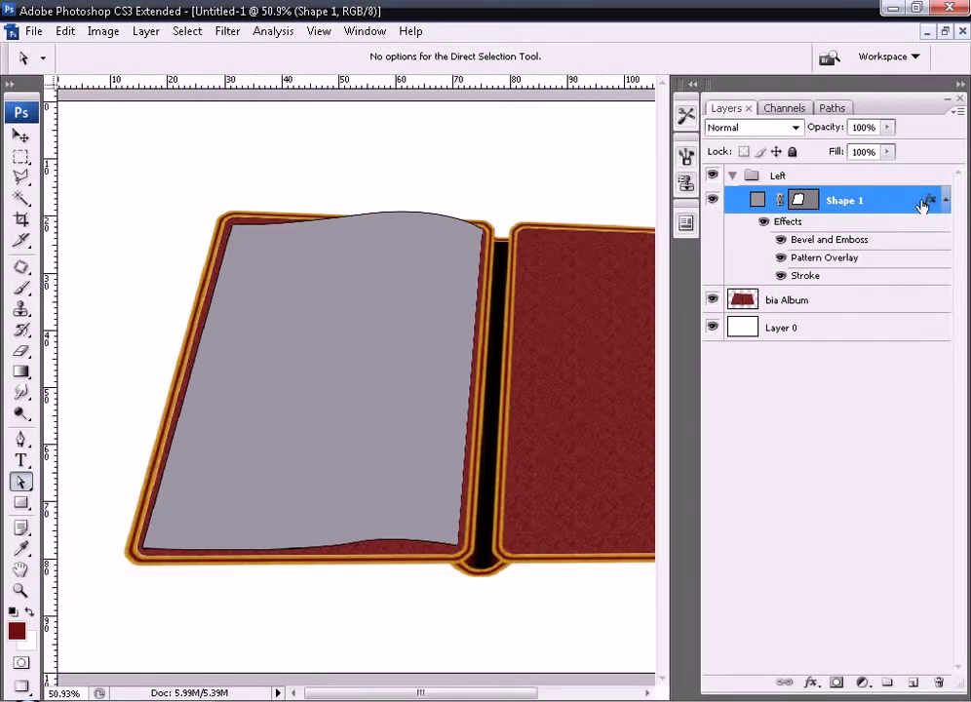
pyautogui.click(941, 201)
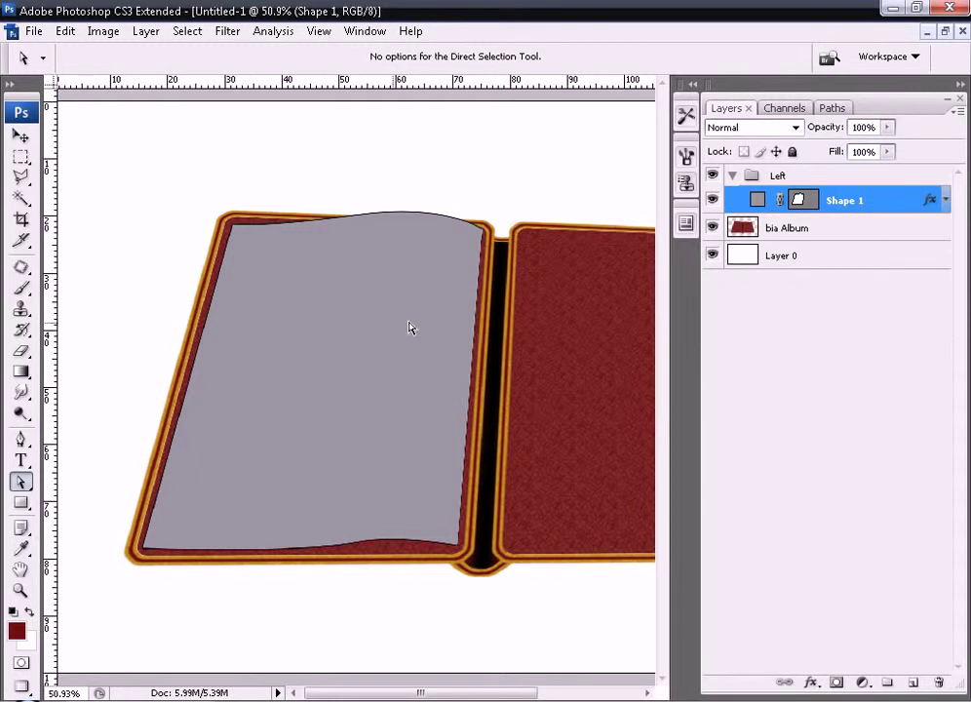
pyautogui.hotkey('ctrl', 'j')
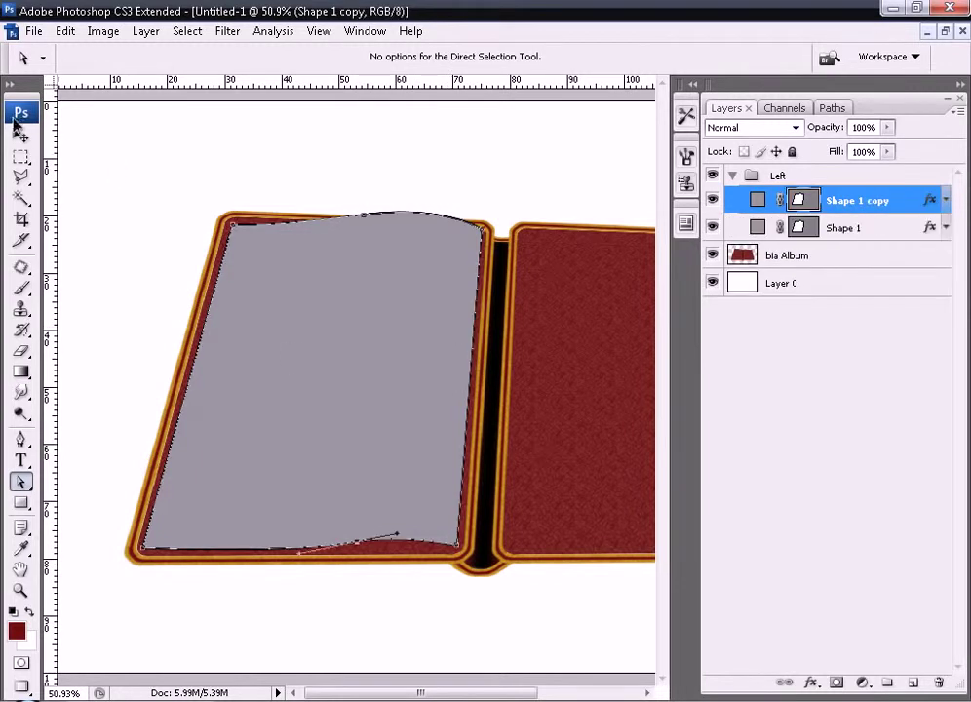
pyautogui.press('v')
pyautogui.hotkey('shift', 'Up')
pyautogui.hotkey('shift', 'Right')
pyautogui.hotkey('shift', 'Right')
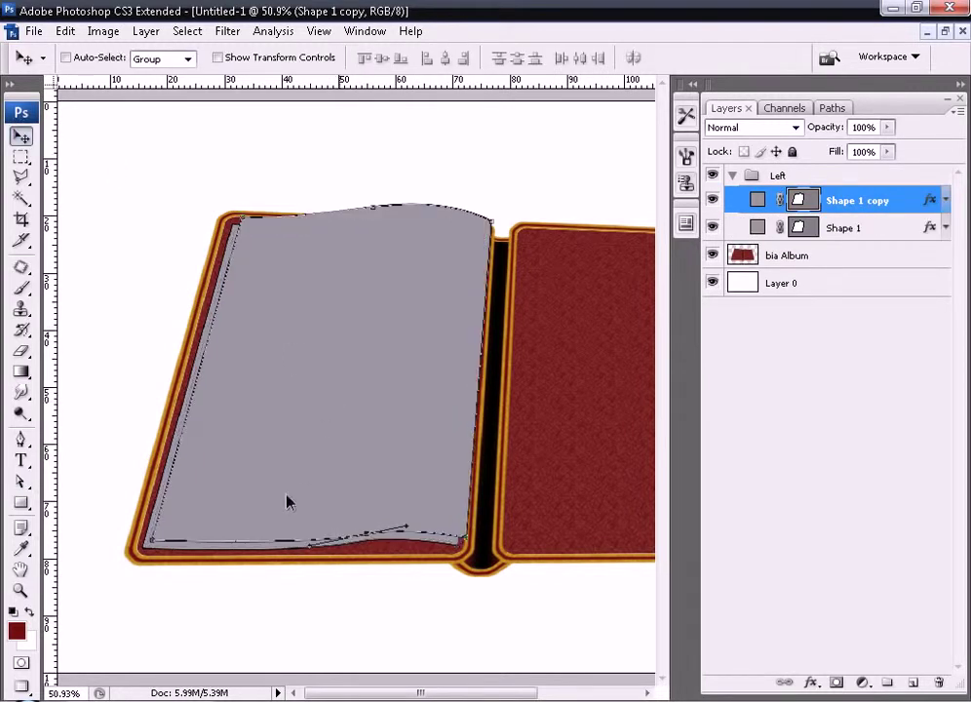
pyautogui.moveTo(119, 447); pyautogui.dragTo(509, 581)
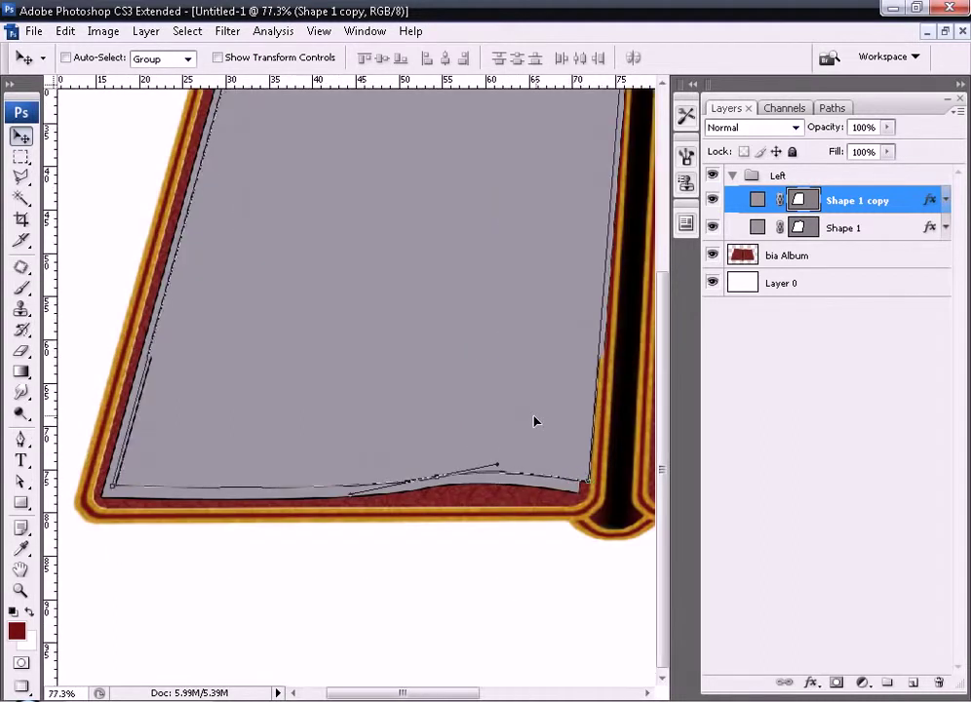
pyautogui.press('Down')
pyautogui.press('Down')
pyautogui.press('Down')
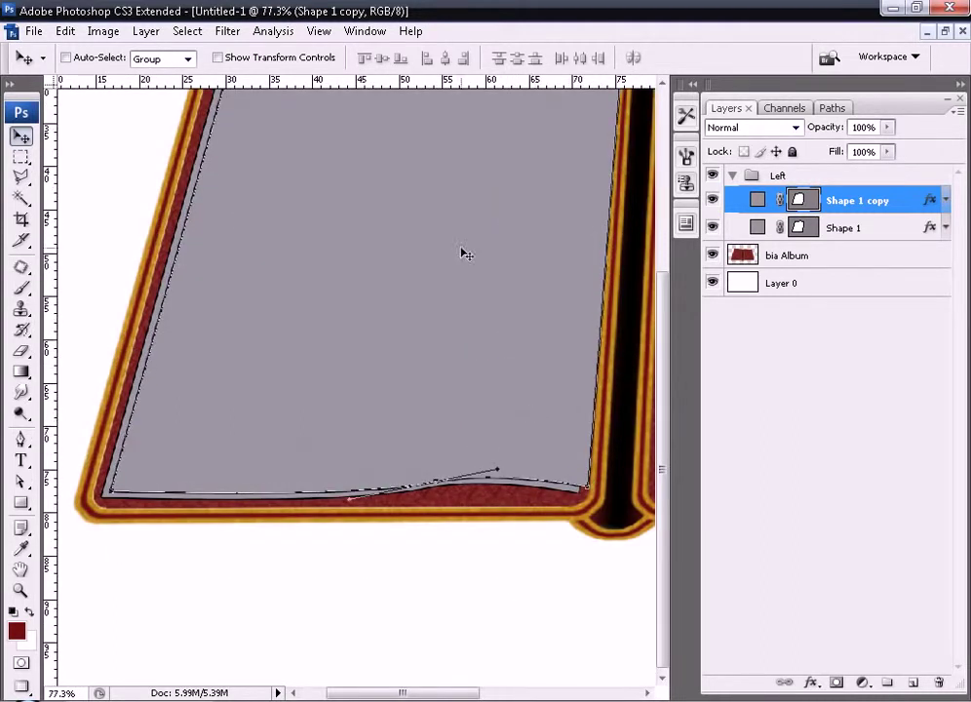
pyautogui.click(315, 31)
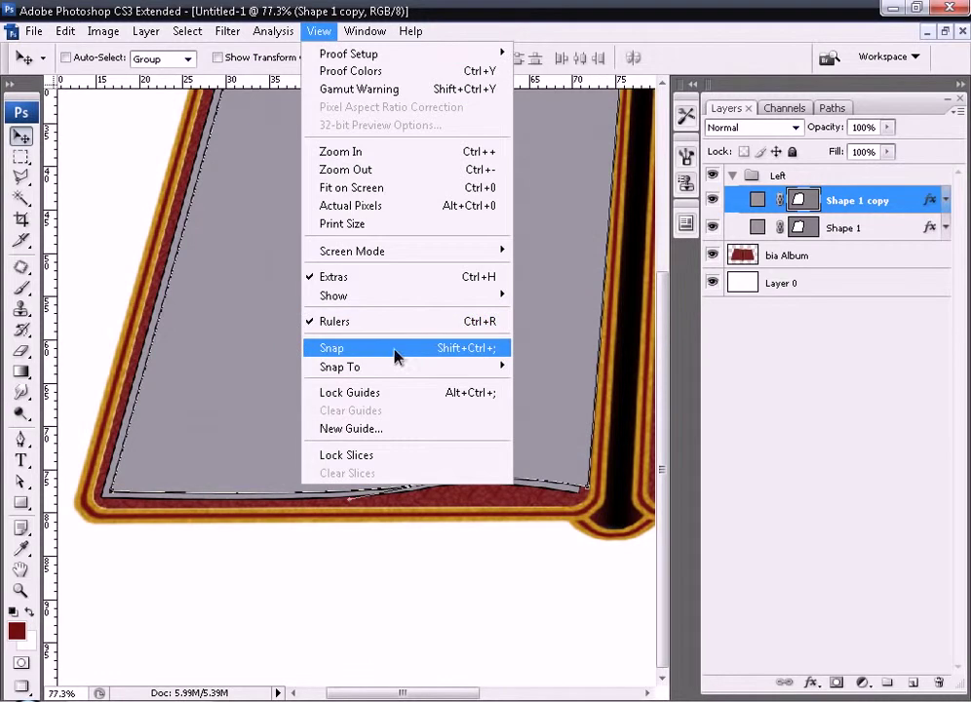
pyautogui.click(58, 239)
# With Direct Selection, select the copied page's bottom-right corner anchor.
pyautogui.click(21, 484)
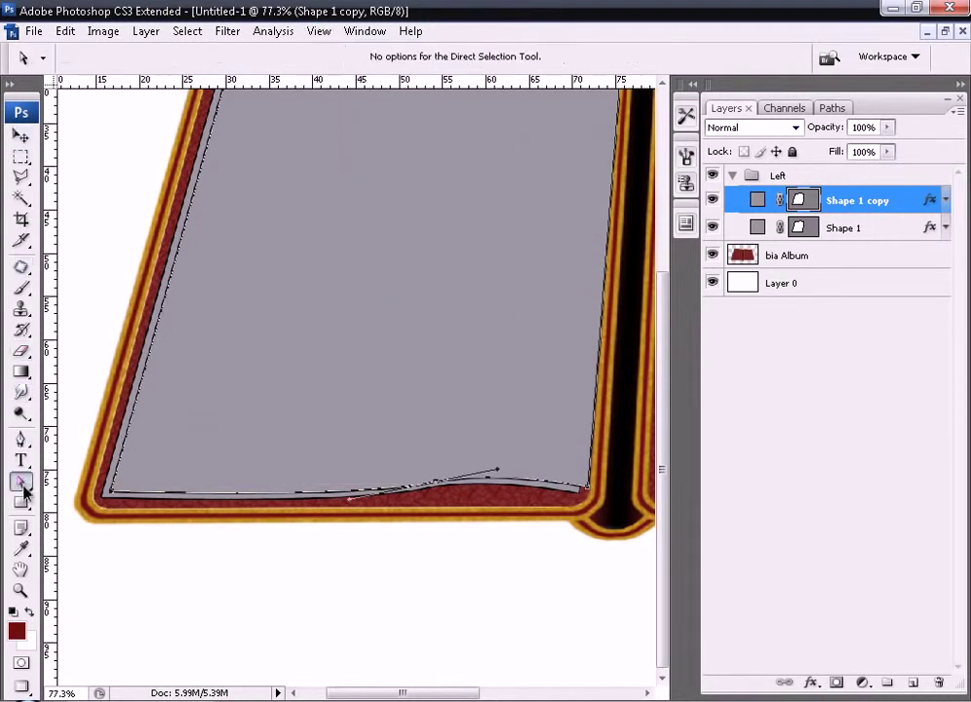
pyautogui.moveTo(72, 417); pyautogui.dragTo(202, 515)
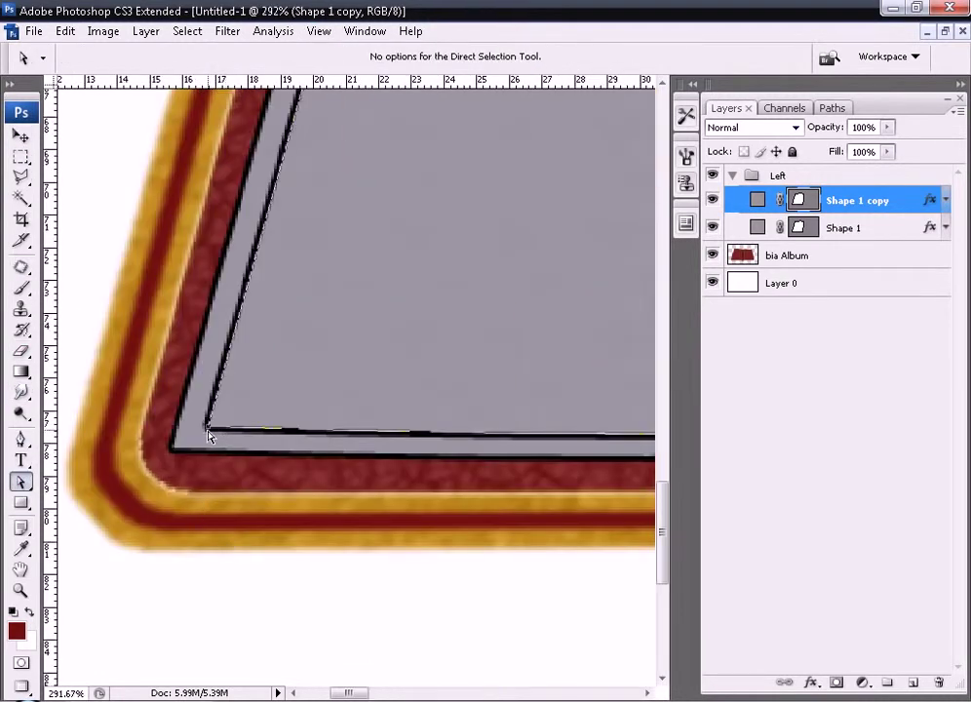
pyautogui.scroll(5, 284, 217)
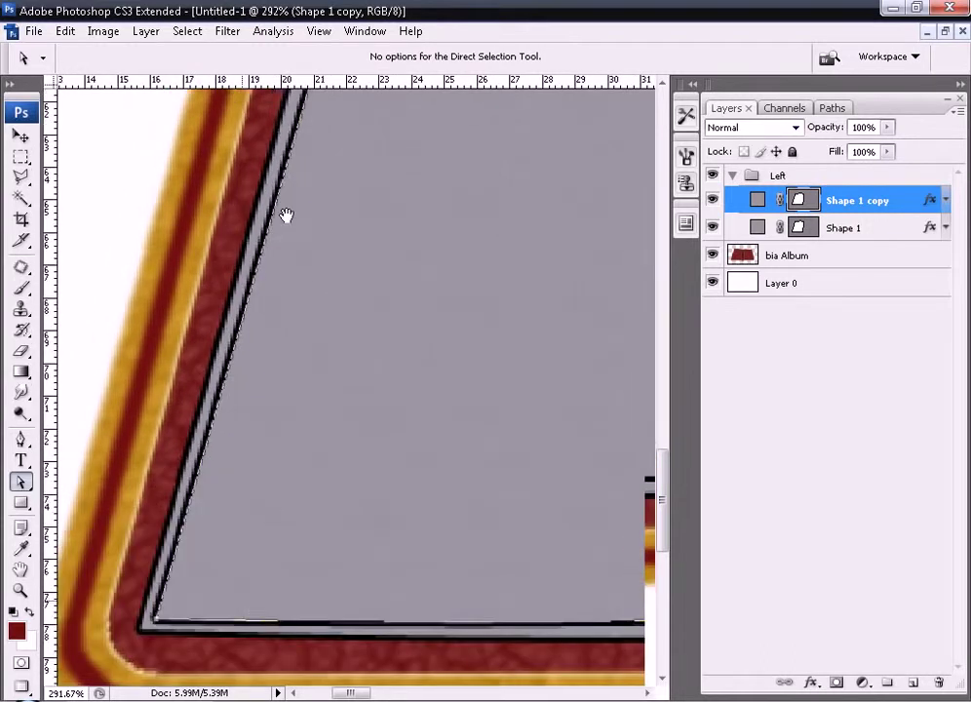
pyautogui.moveTo(284, 216); pyautogui.dragTo(227, 466)
pyautogui.scroll(5, 227, 466)
pyautogui.hscroll(3, 335, 130)
pyautogui.click(337, 268)
pyautogui.moveTo(329, 270); pyautogui.dragTo(87, 216)
pyautogui.moveTo(559, 245)
pyautogui.mouseDown()
pyautogui.moveTo(506, 246)
pyautogui.moveTo(523, 361)
pyautogui.moveTo(516, 130)
pyautogui.moveTo(484, 375)
pyautogui.moveTo(492, 180)
pyautogui.mouseUp()
pyautogui.click(478, 456)
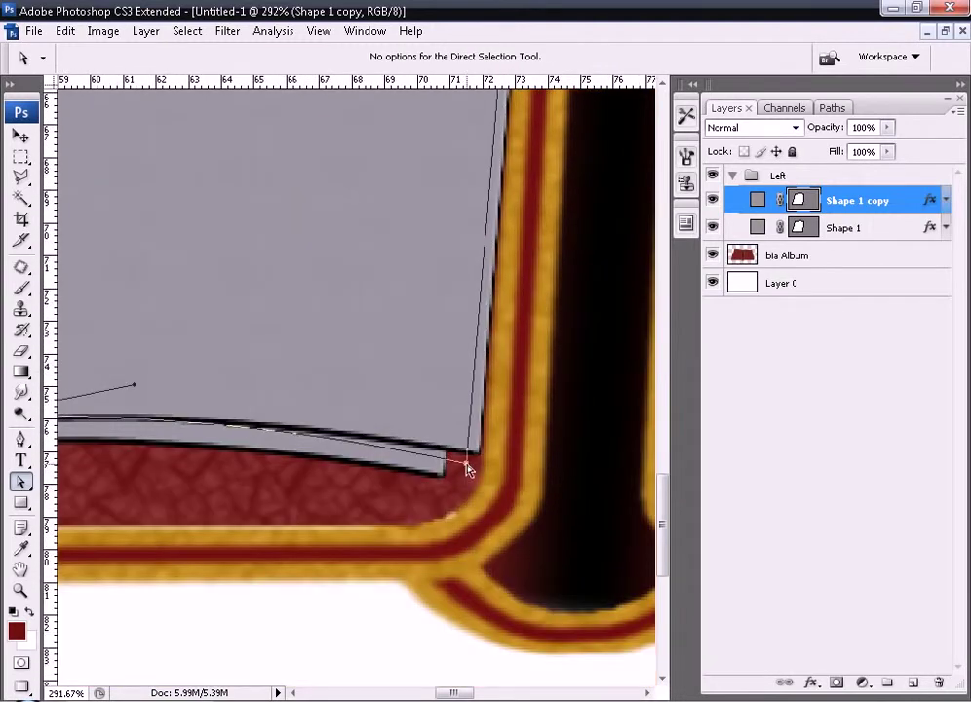
pyautogui.hotkey('ctrl', '-')
pyautogui.hotkey('ctrl', '-')
pyautogui.hotkey('ctrl', '-')
pyautogui.hotkey('ctrl', '-')
pyautogui.hotkey('ctrl', '-')
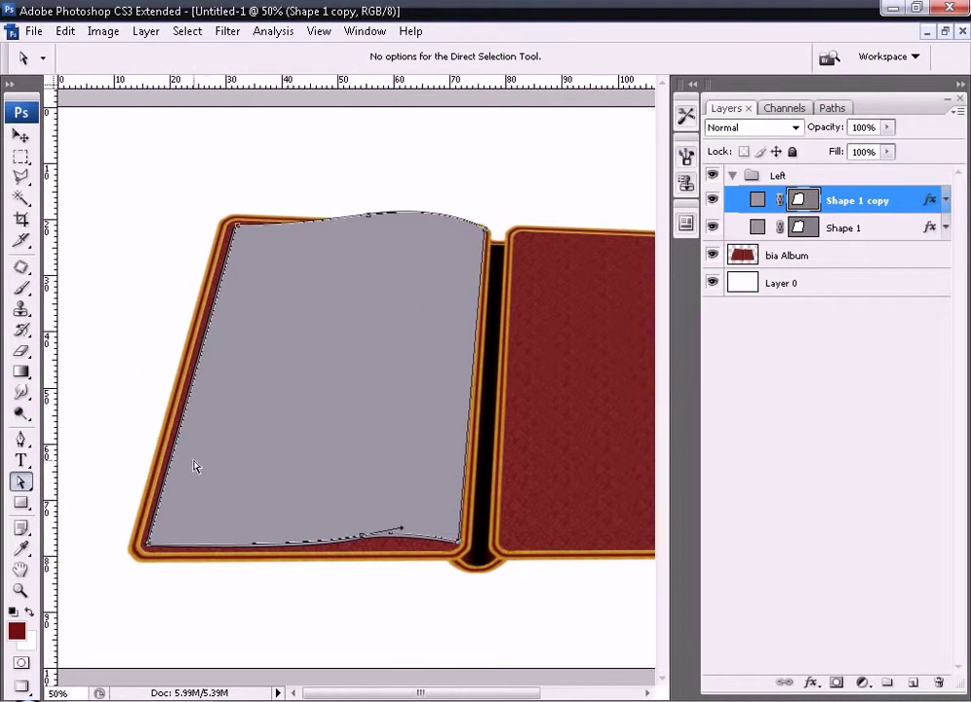
pyautogui.moveTo(195, 466); pyautogui.dragTo(439, 234)
# Change the copied page's fill to a lighter pinkish grey, #c4b8b8.
pyautogui.doubleClick(757, 201)
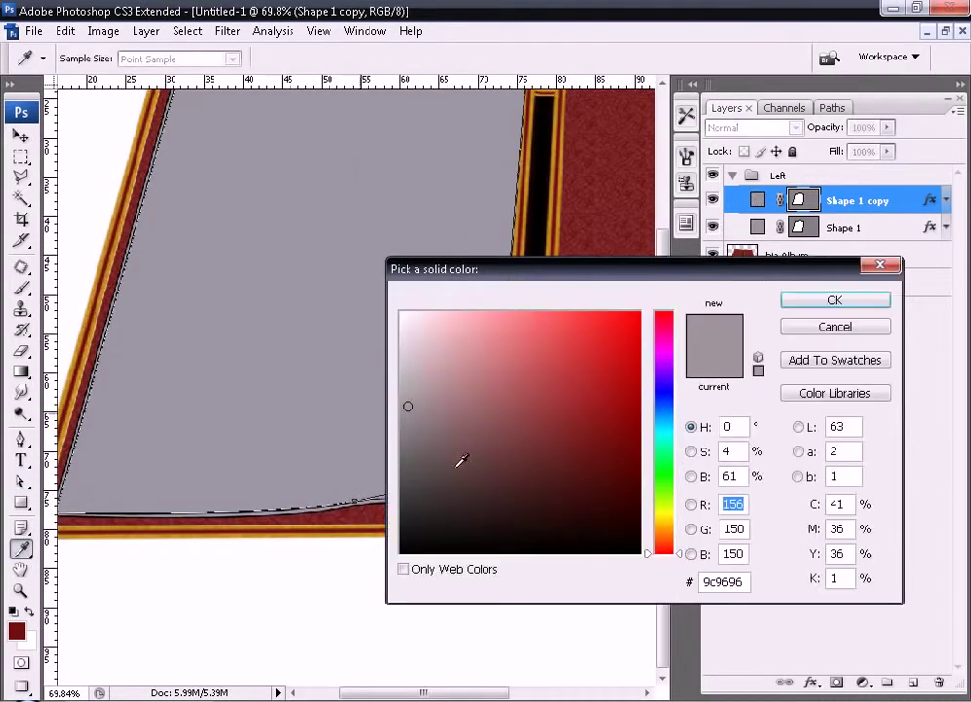
pyautogui.click(415, 368)
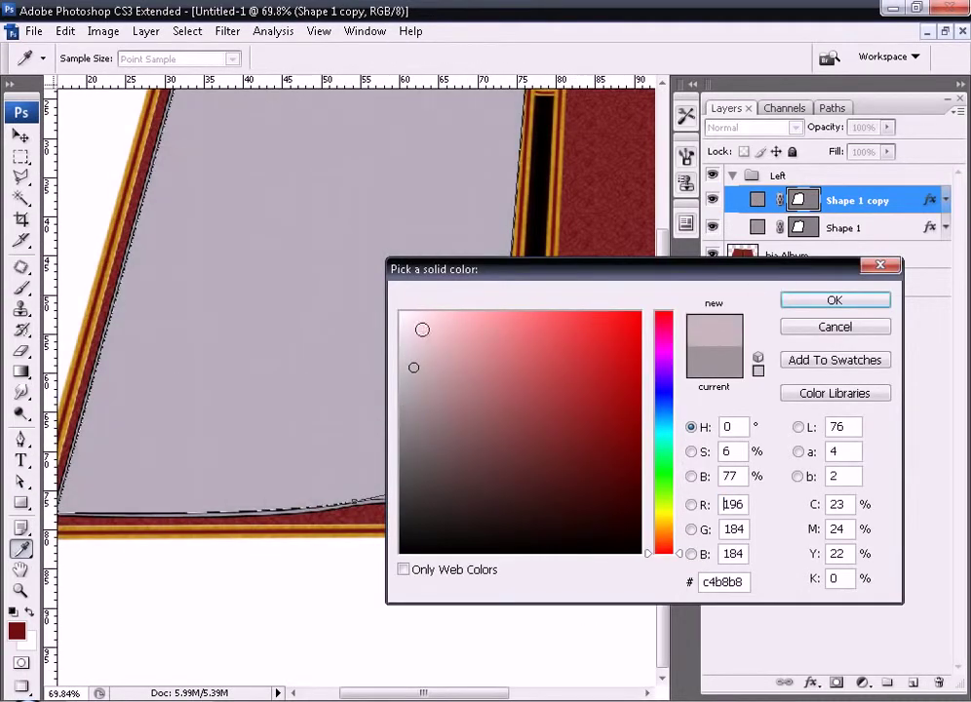
pyautogui.click(418, 329)
pyautogui.click(835, 300)
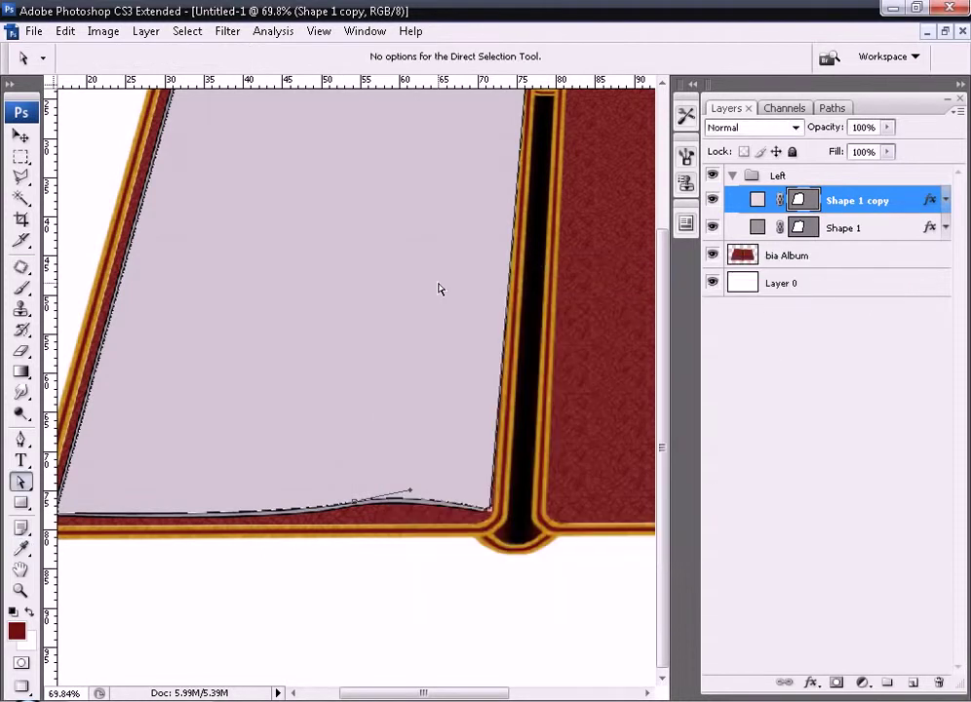
# Duplicate the page layer again and nudge the copy slightly left and down.
pyautogui.hotkey('ctrl', 'j')
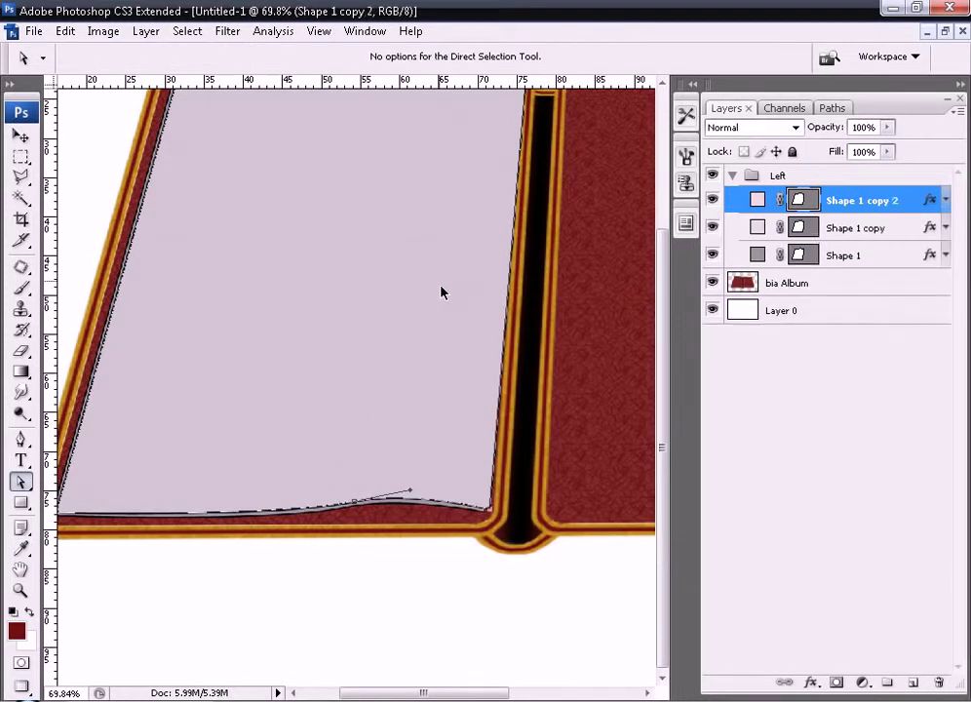
pyautogui.click(24, 138)
pyautogui.keyDown('ctrl'); pyautogui.click(356, 374); pyautogui.keyUp('ctrl')
pyautogui.press('Up')
pyautogui.press('Up')
pyautogui.press('Up')
pyautogui.press('Down')
pyautogui.press('Down')
pyautogui.press('Left')
pyautogui.press('Down')
pyautogui.press('Down')
pyautogui.press('Left')
pyautogui.press('Left')
pyautogui.moveTo(271, 455)
pyautogui.mouseDown()
pyautogui.moveTo(485, 498)
pyautogui.moveTo(470, 491)
pyautogui.mouseUp()
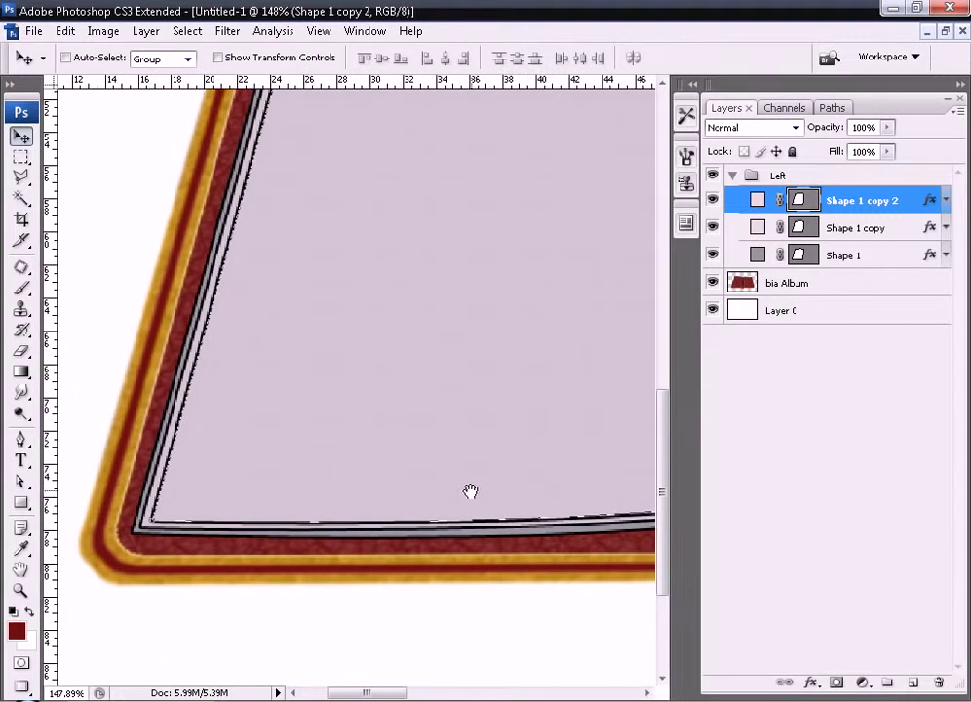
# Fill the top page with near-black 282525 and zoom back out to the album.
pyautogui.click(21, 482)
pyautogui.moveTo(293, 331)
pyautogui.mouseDown()
pyautogui.moveTo(331, 419)
pyautogui.moveTo(158, 117)
pyautogui.mouseUp()
pyautogui.moveTo(589, 316); pyautogui.dragTo(369, 218)
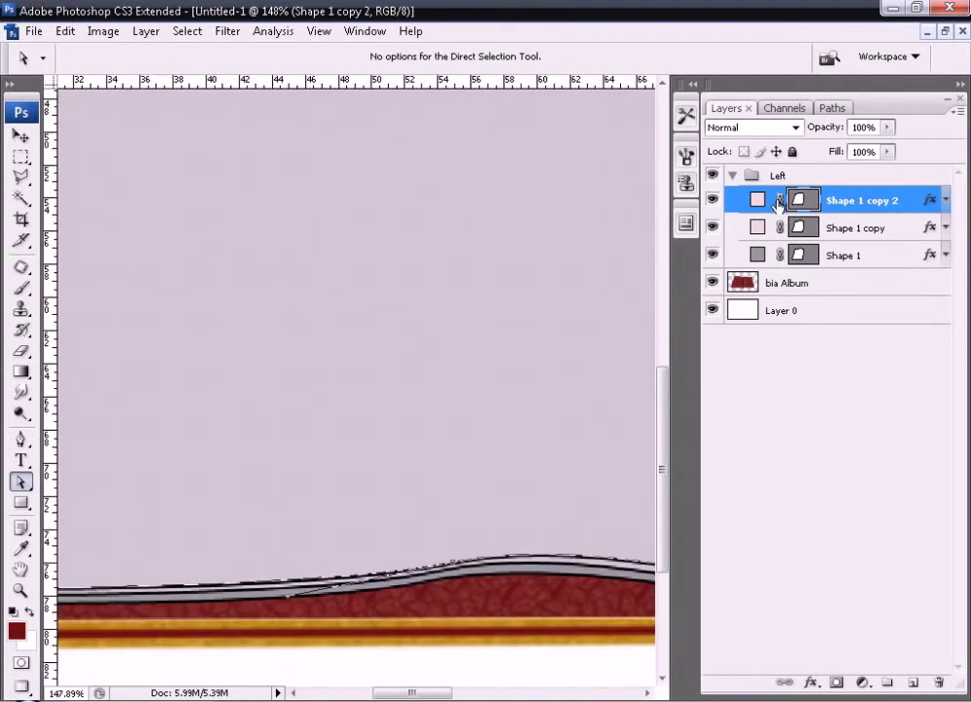
pyautogui.doubleClick(758, 200)
pyautogui.click(517, 369)
pyautogui.click(415, 515)
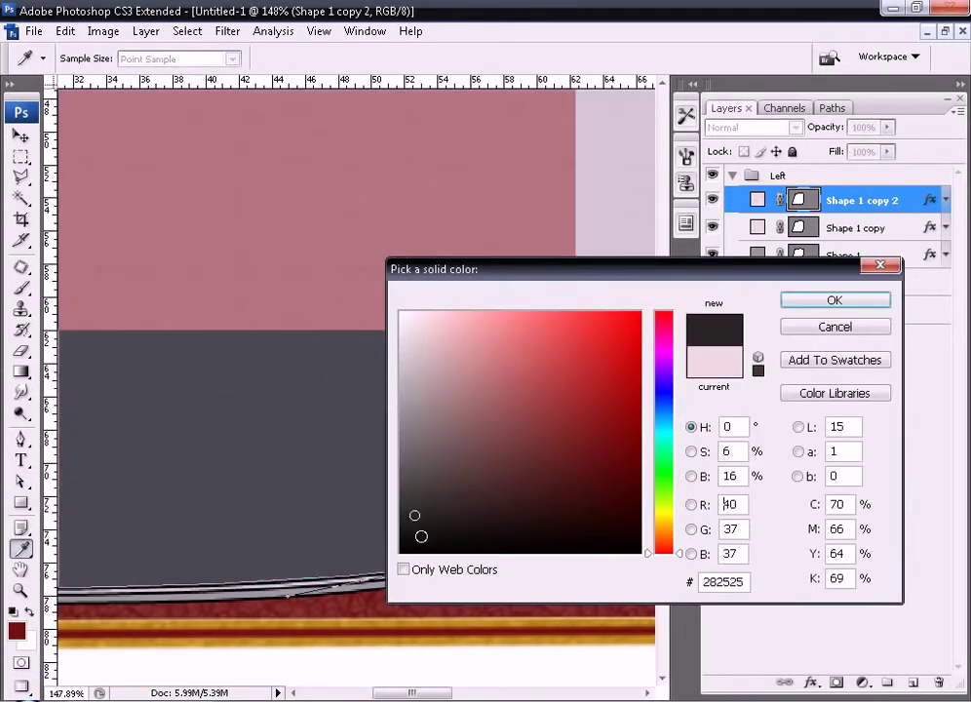
pyautogui.click(835, 299)
pyautogui.press('a')
pyautogui.hotkey('ctrl', '-')
pyautogui.hotkey('ctrl', '-')
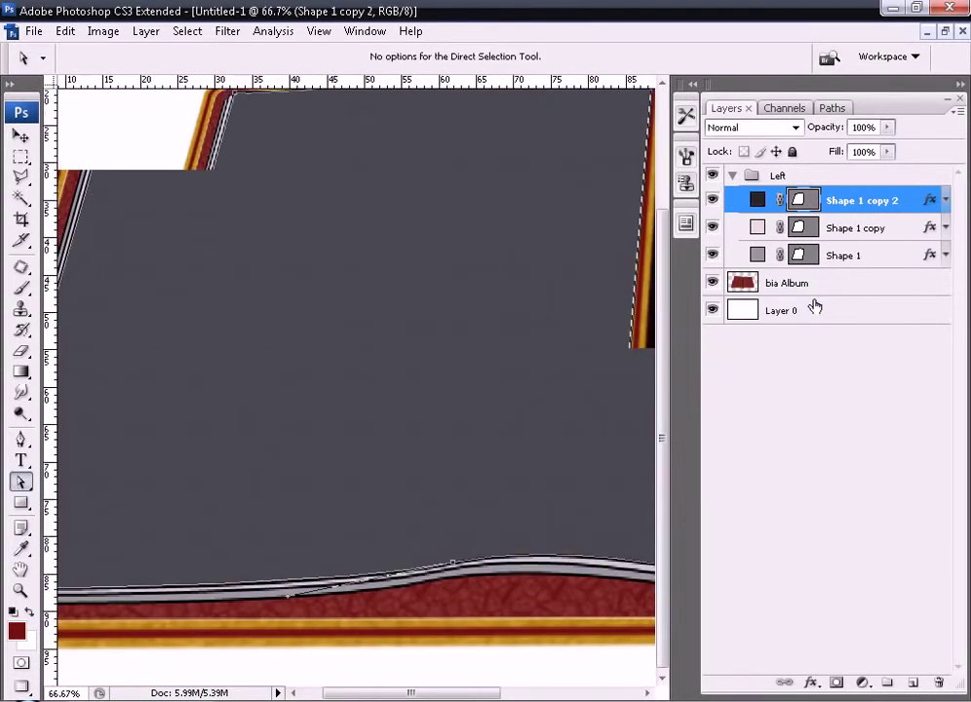
# Duplicate the dark page, shift it right and up, and fill it light grey.
pyautogui.hotkey('ctrl', 'j')
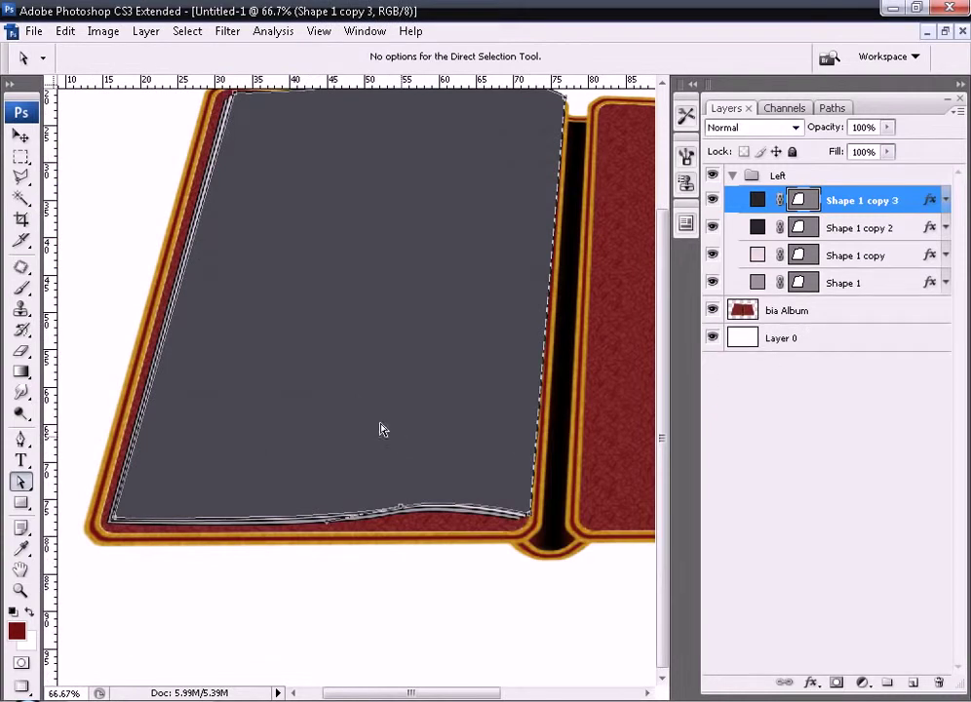
pyautogui.press('v')
pyautogui.moveTo(336, 368); pyautogui.dragTo(542, 521)
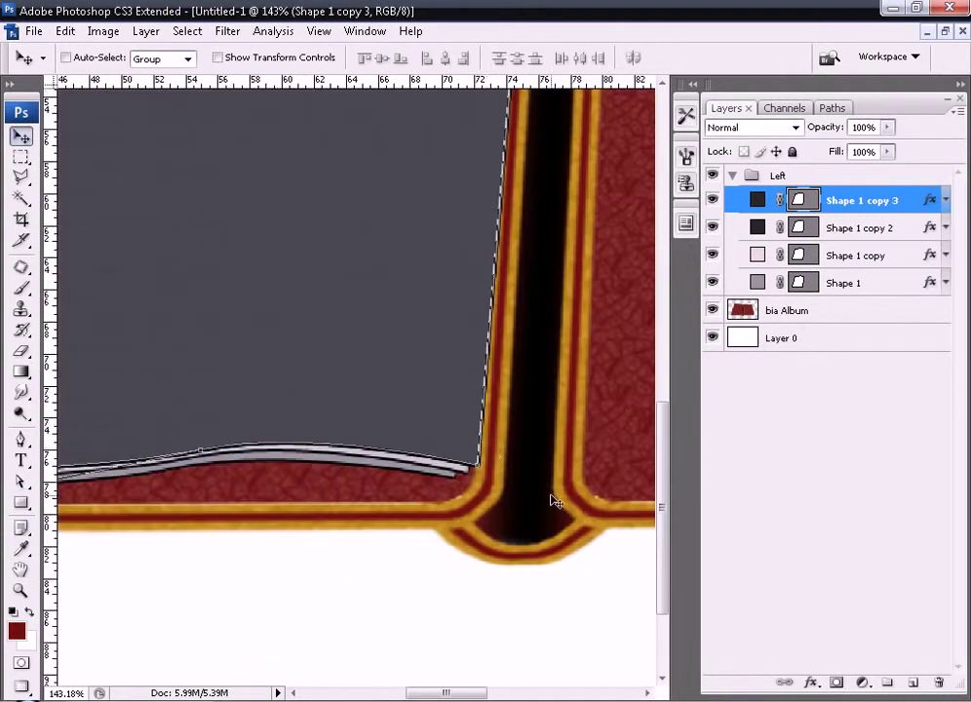
pyautogui.hotkey('shift', 'Right')
pyautogui.hotkey('shift', 'Up')
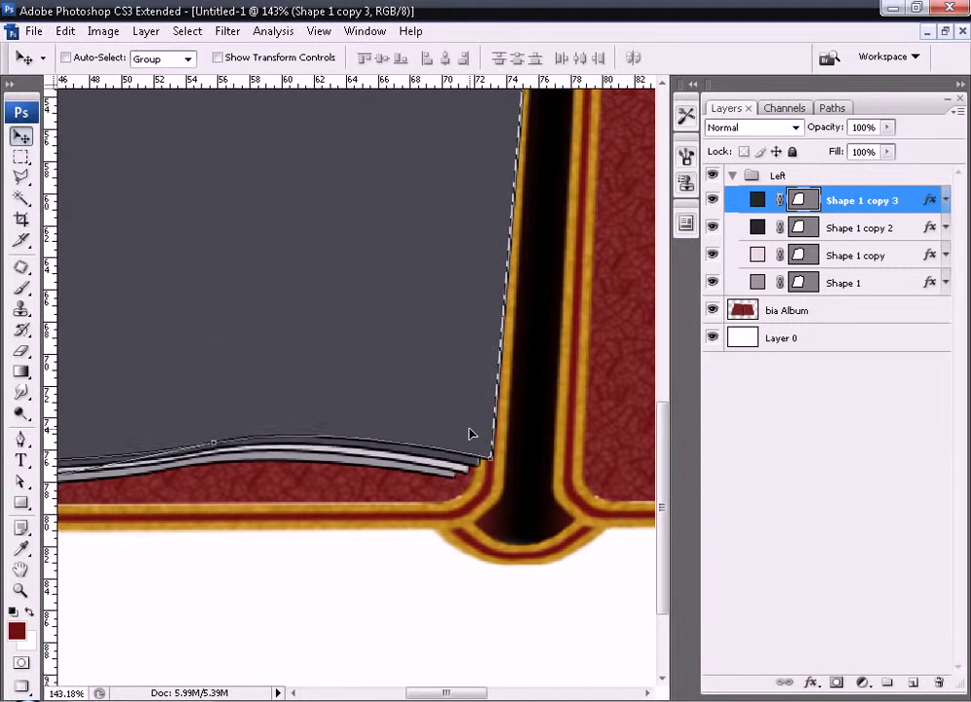
pyautogui.doubleClick(758, 201)
pyautogui.click(410, 364)
pyautogui.click(837, 303)
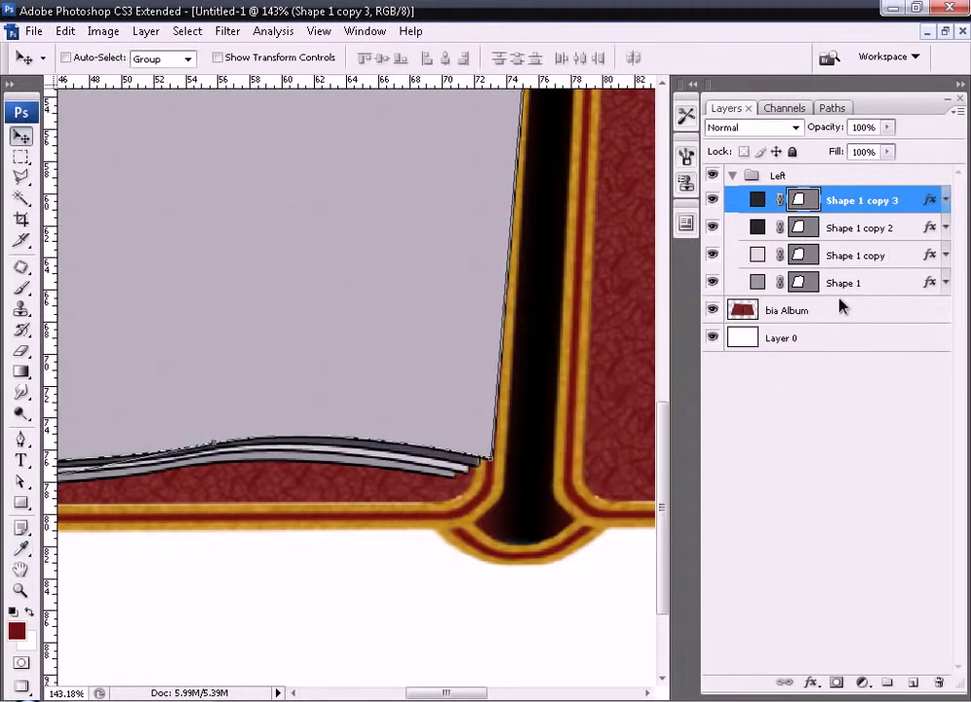
# Duplicate the light grey page and nudge the copy up and to the right.
pyautogui.hotkey('ctrl', 'j')
pyautogui.hotkey('shift', 'Right')
pyautogui.hotkey('shift', 'Up')
pyautogui.press('Down')
pyautogui.press('Right')
pyautogui.press('Down')
pyautogui.press('Down')
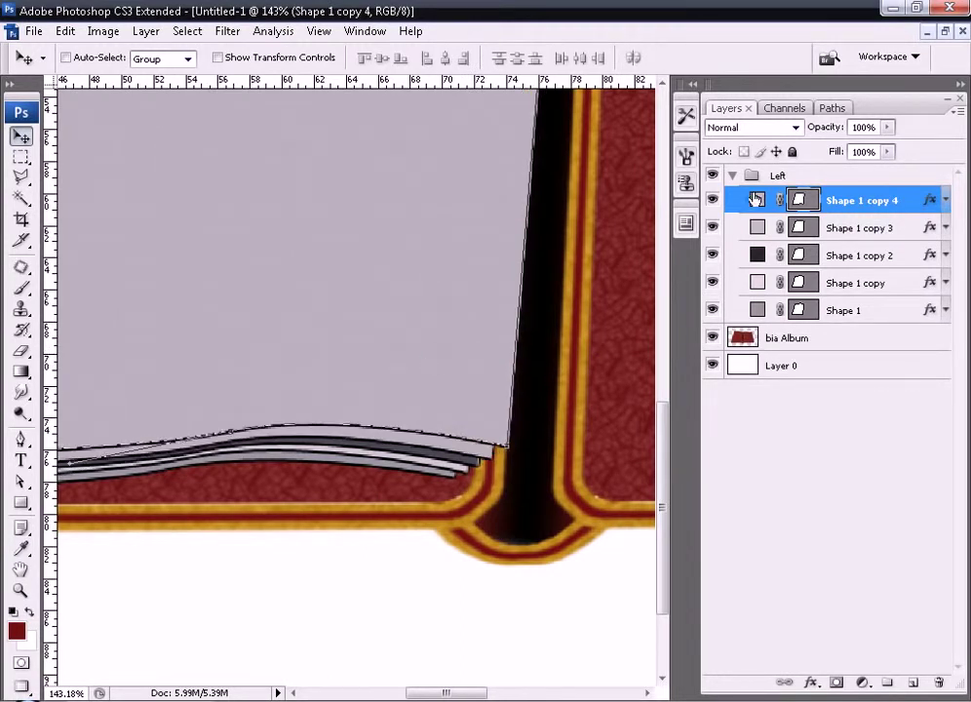
# Change the top page's fill to very light grey e5dbdb.
pyautogui.doubleClick(756, 199)
pyautogui.click(410, 336)
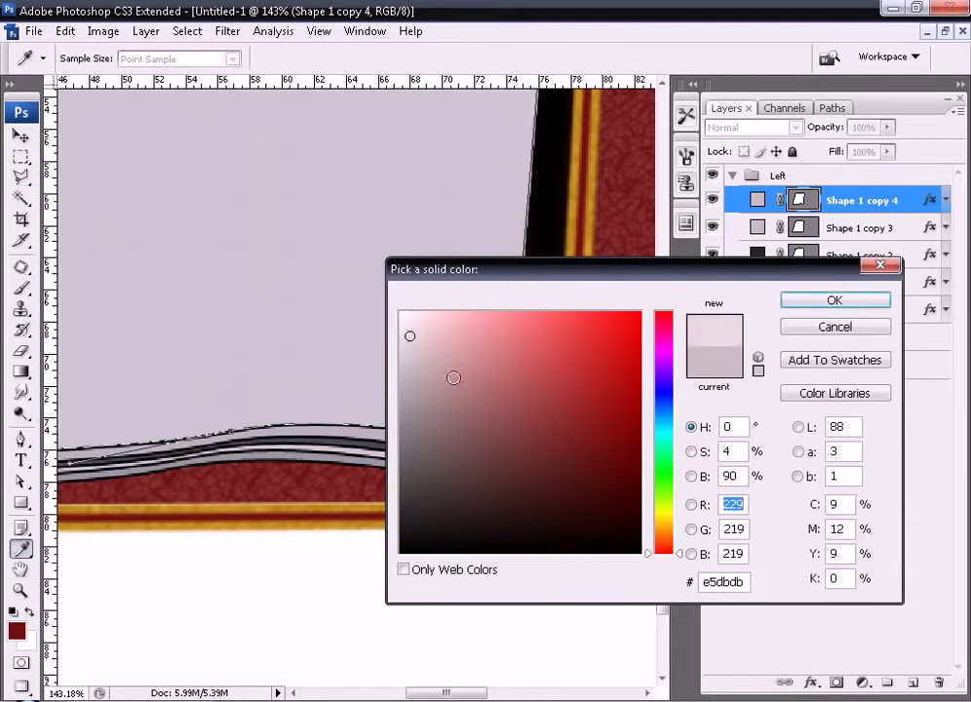
pyautogui.press('Return')
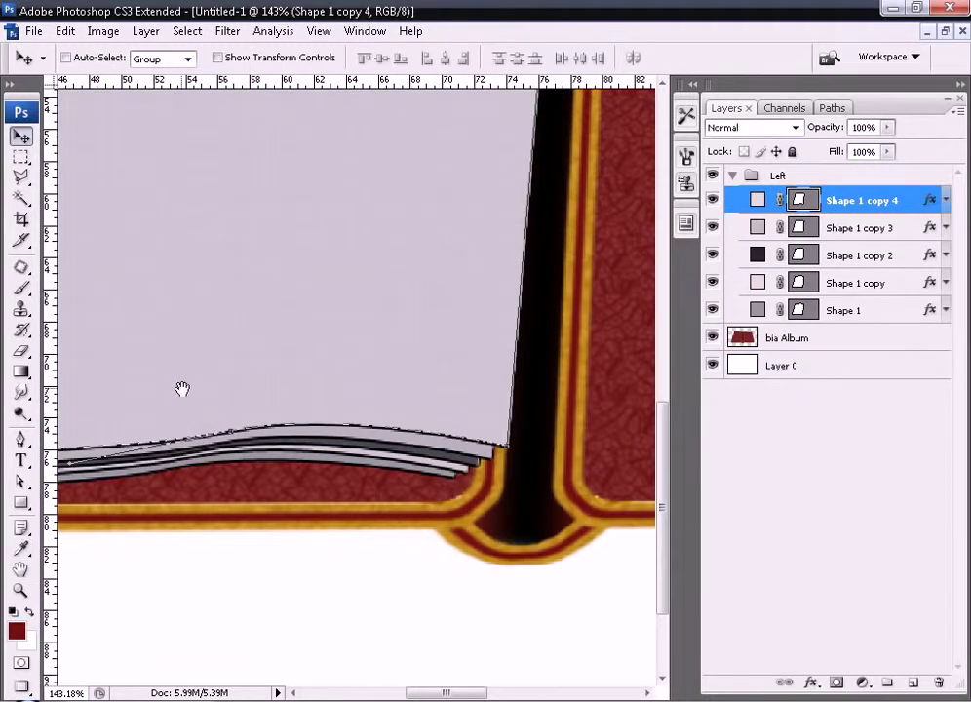
# Reshape the top page's bottom edge into a wave and shift its bottom-left corner slightly right.
pyautogui.moveTo(182, 388); pyautogui.dragTo(158, 444)
pyautogui.click(19, 482)
pyautogui.moveTo(280, 427); pyautogui.dragTo(348, 427)
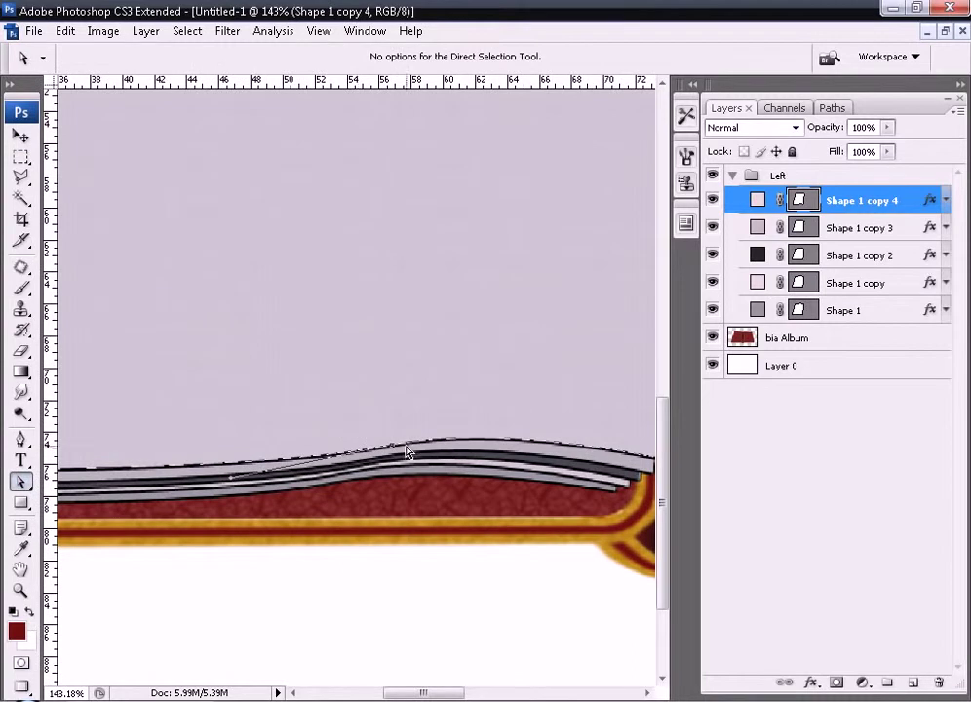
pyautogui.moveTo(397, 451); pyautogui.dragTo(392, 427)
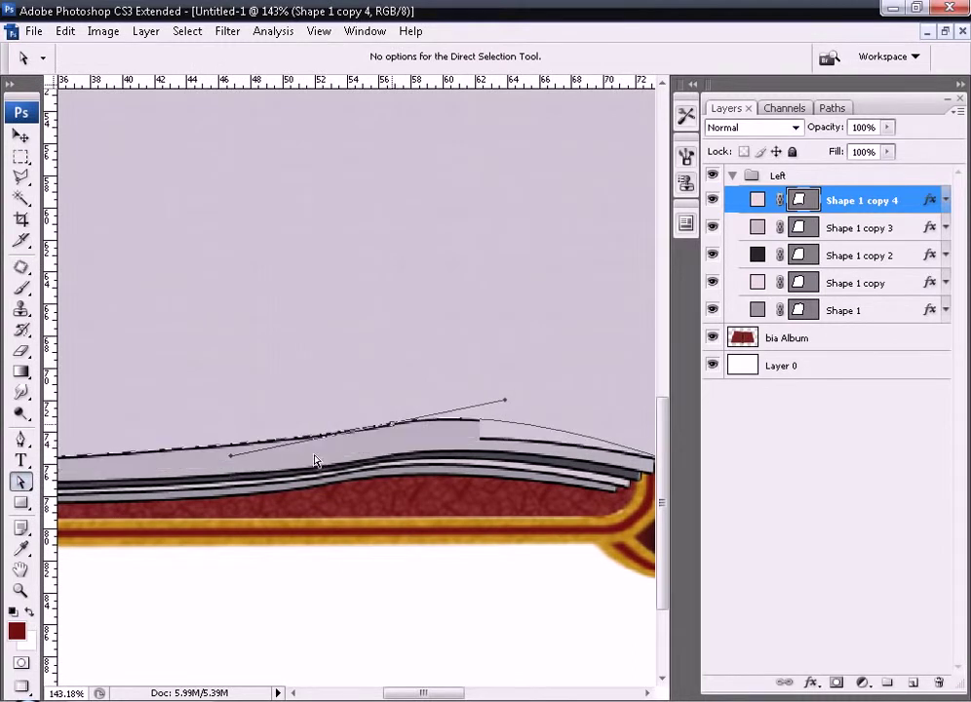
pyautogui.moveTo(230, 456); pyautogui.dragTo(201, 506)
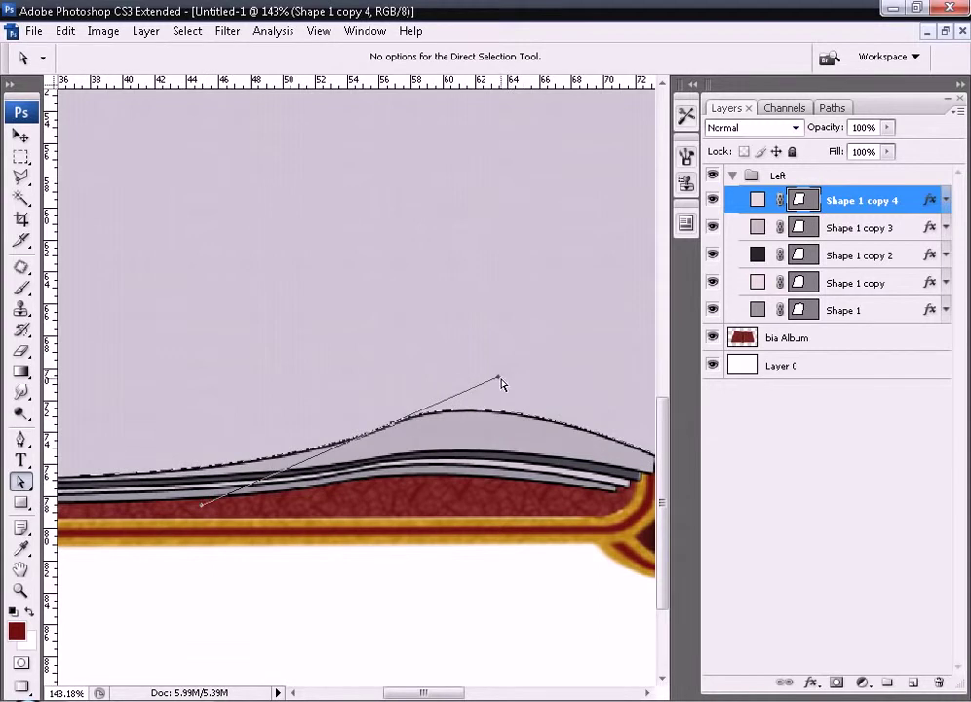
pyautogui.moveTo(500, 379); pyautogui.dragTo(504, 385)
pyautogui.moveTo(425, 391); pyautogui.dragTo(505, 388)
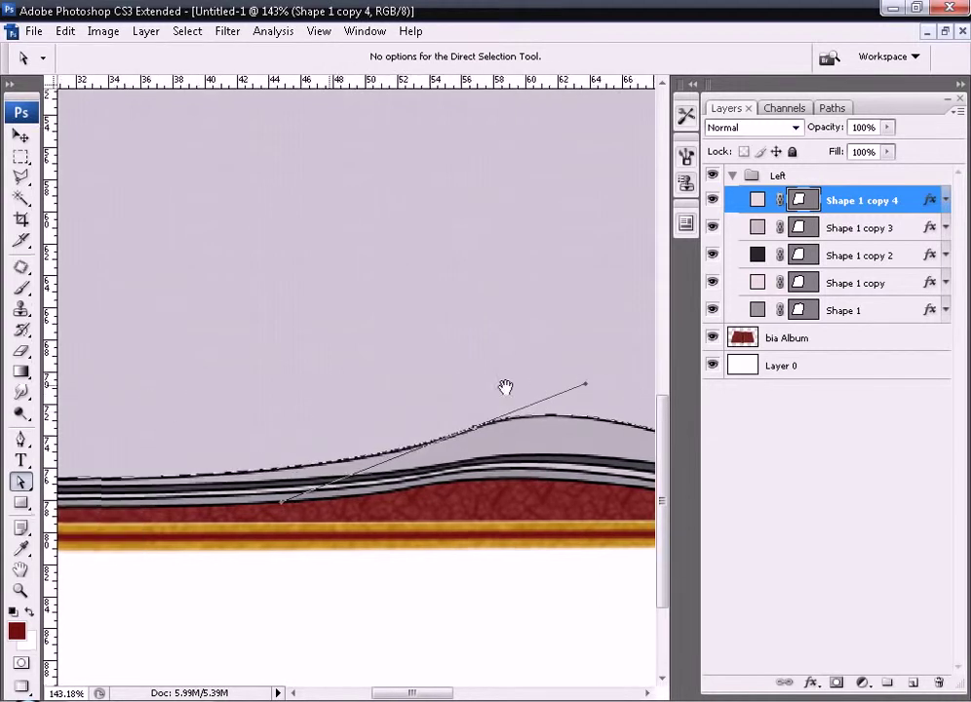
pyautogui.hscroll(-5, 505, 387)
pyautogui.click(147, 469)
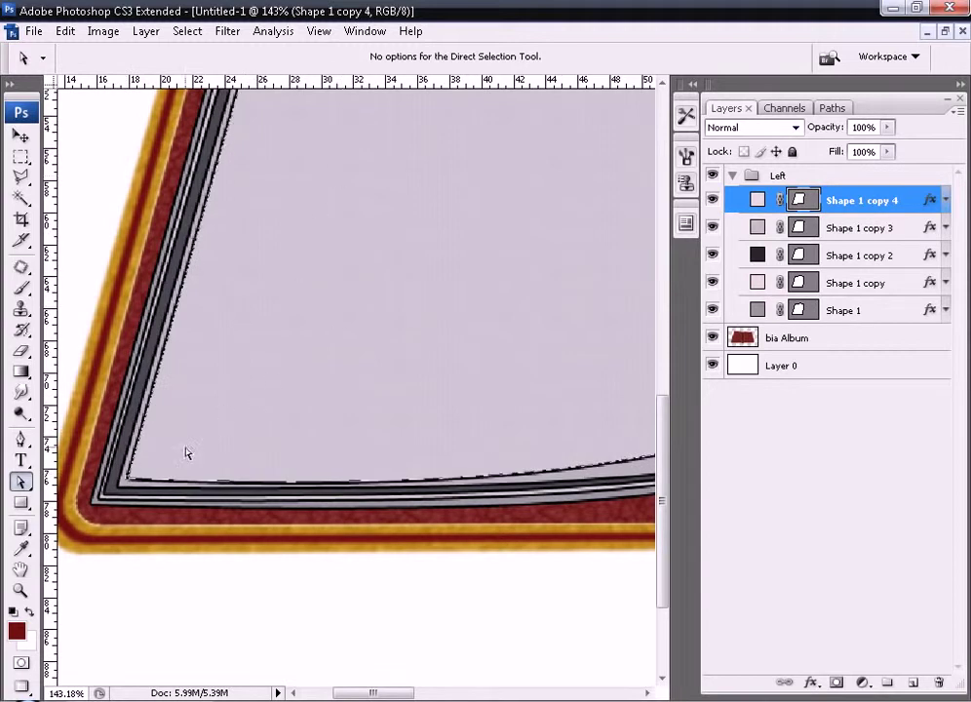
pyautogui.moveTo(128, 475); pyautogui.dragTo(137, 478)
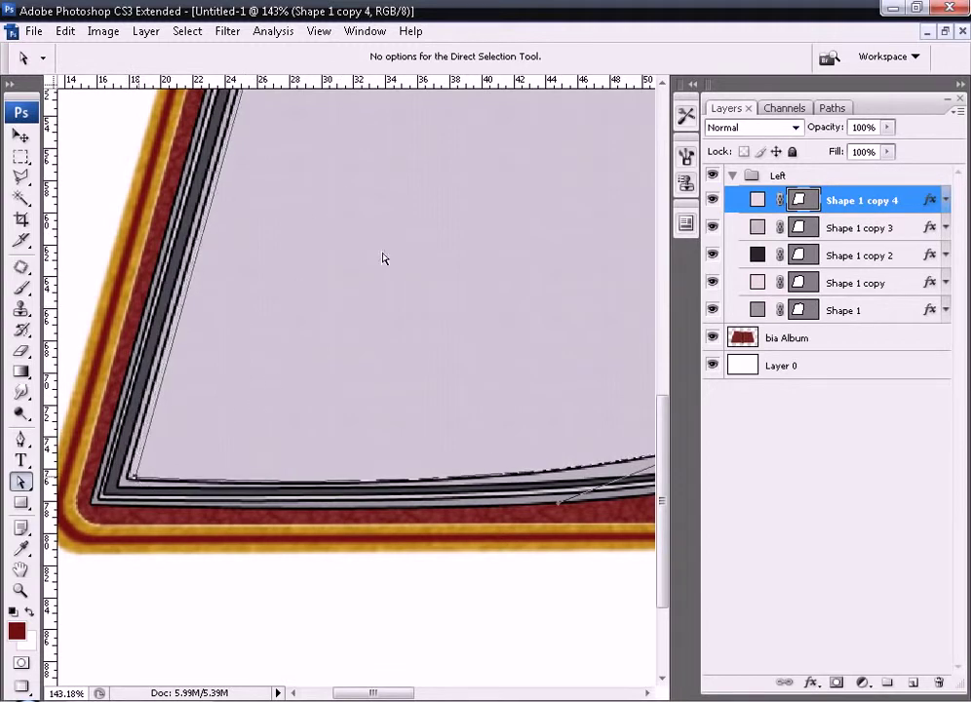
# Bend the top page's top edge into an S-shaped wave dipping near the spine.
pyautogui.moveTo(423, 135)
pyautogui.mouseDown()
pyautogui.moveTo(362, 266)
pyautogui.moveTo(342, 252)
pyautogui.moveTo(273, 477)
pyautogui.mouseUp()
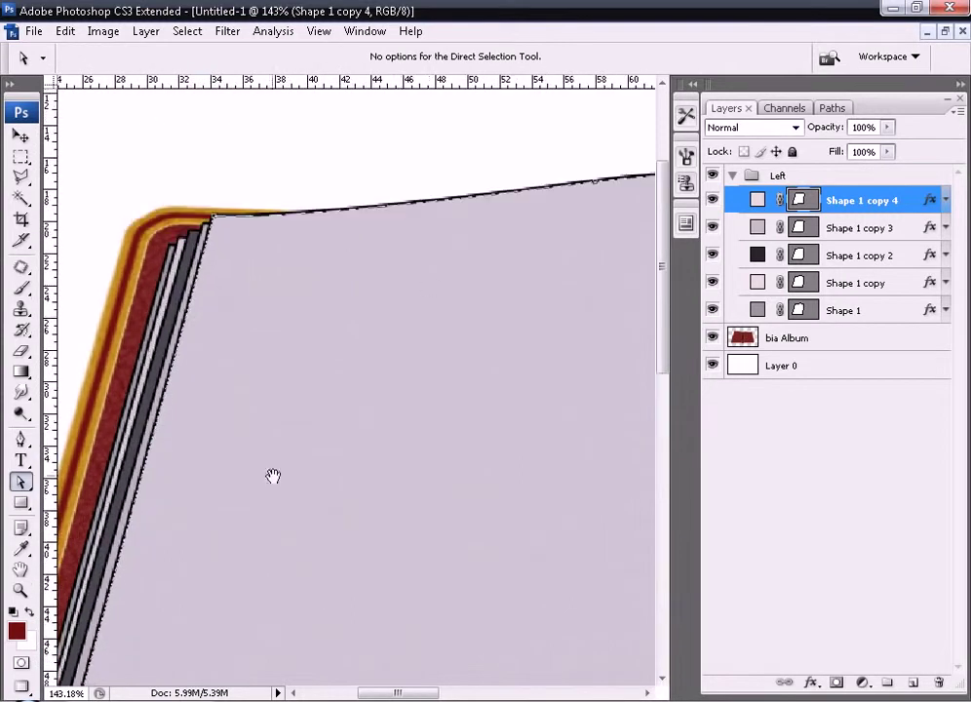
pyautogui.moveTo(353, 300)
pyautogui.mouseDown()
pyautogui.moveTo(448, 282)
pyautogui.moveTo(349, 296)
pyautogui.mouseUp()
pyautogui.hotkey('ctrl', '-')
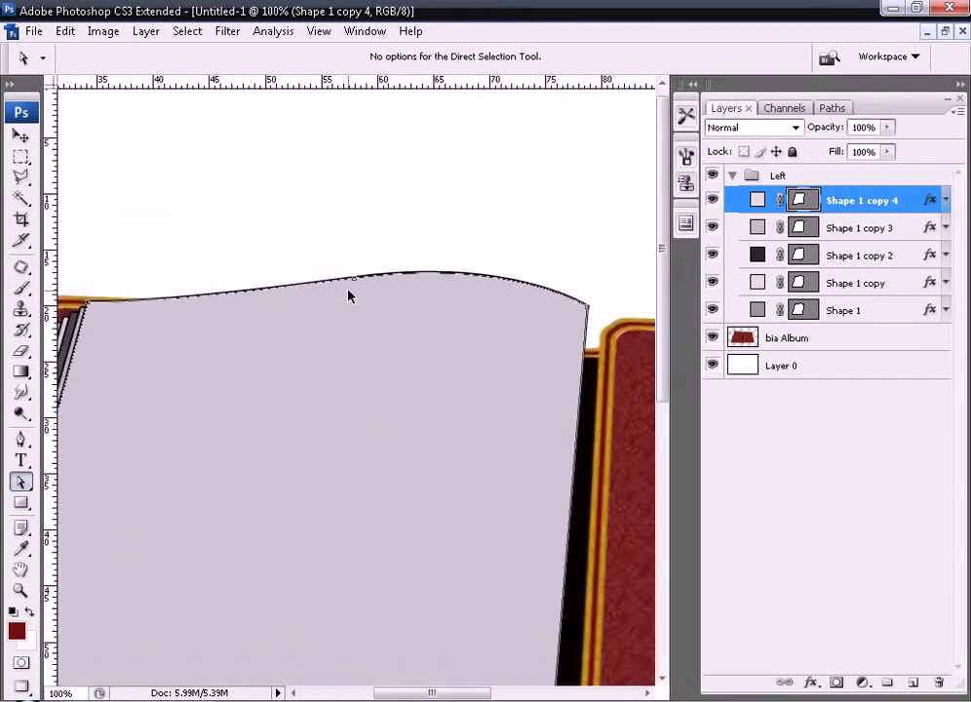
pyautogui.hotkey('ctrl', '-')
pyautogui.moveTo(352, 229); pyautogui.dragTo(365, 210)
pyautogui.moveTo(258, 221); pyautogui.dragTo(215, 258)
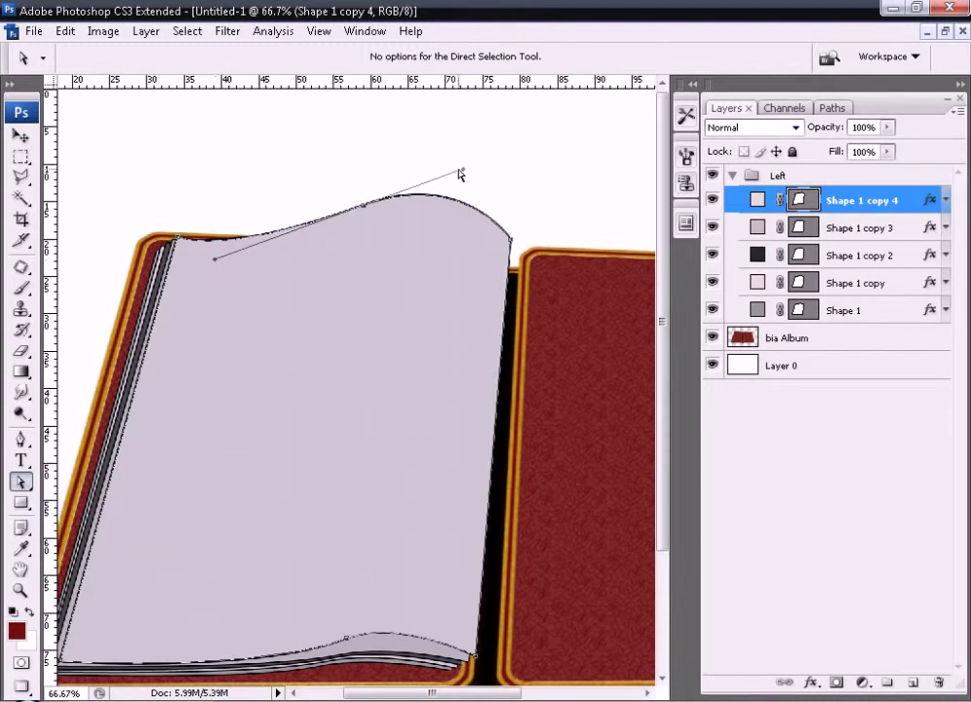
pyautogui.moveTo(216, 262); pyautogui.dragTo(215, 267)
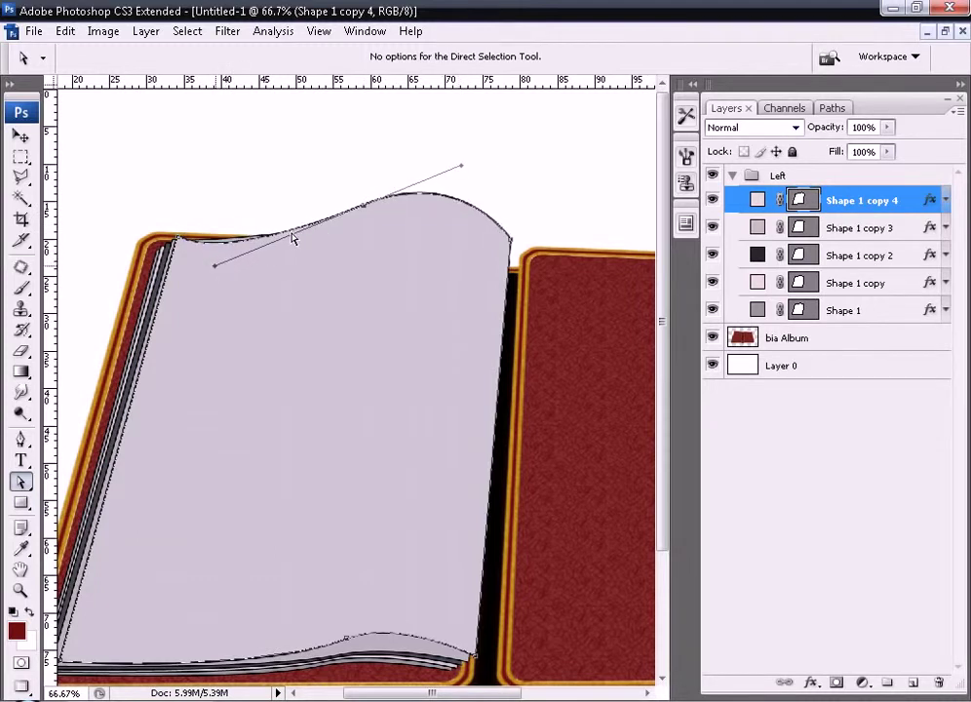
pyautogui.moveTo(157, 199); pyautogui.dragTo(318, 306)
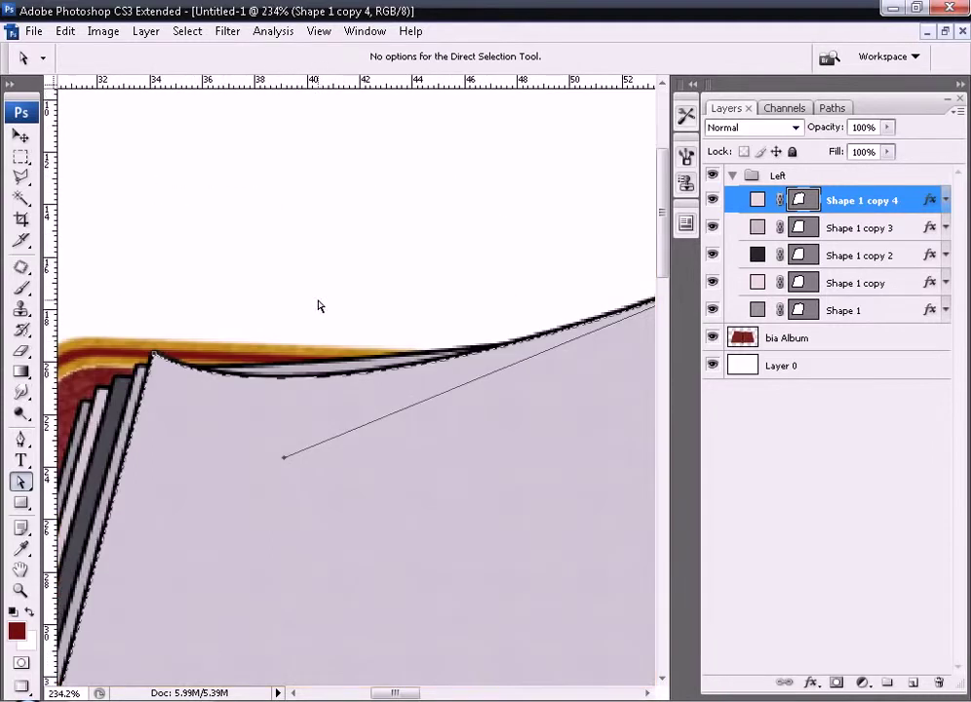
pyautogui.moveTo(286, 462); pyautogui.dragTo(289, 429)
pyautogui.hotkey('ctrl', '-')
pyautogui.hotkey('ctrl', '-')
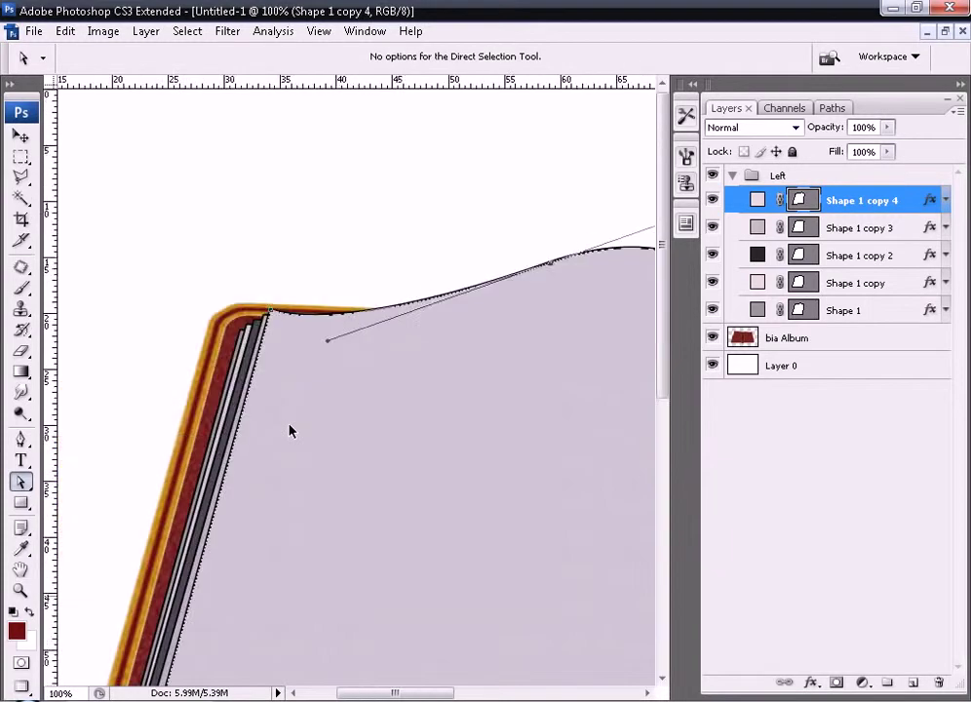
pyautogui.hotkey('ctrl', '-')
pyautogui.hotkey('ctrl', '-')
pyautogui.hotkey('ctrl', '-')
pyautogui.press('Return')
pyautogui.click(861, 492)
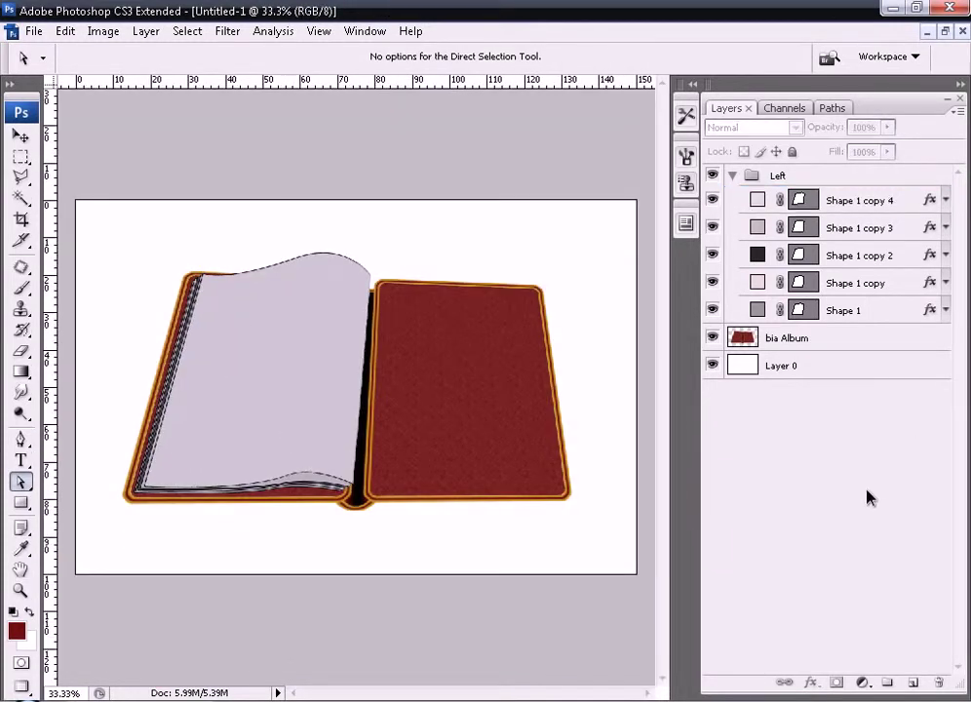
# Create a new layer group named Right above the Left group.
pyautogui.moveTo(125, 204); pyautogui.dragTo(461, 557)
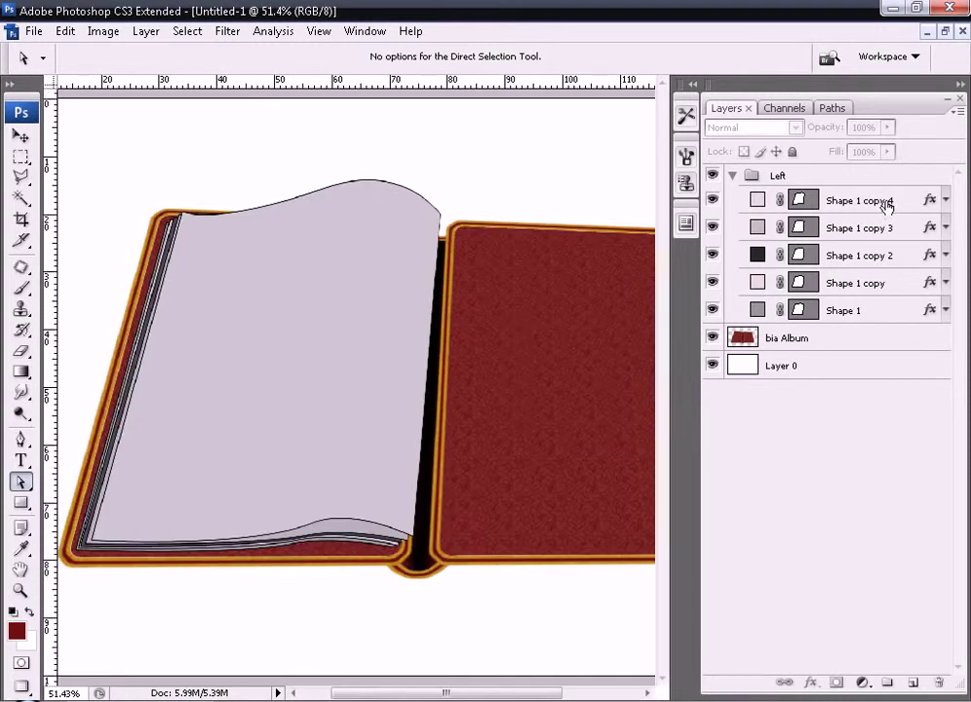
pyautogui.click(887, 201)
pyautogui.click(951, 171)
pyautogui.click(959, 113)
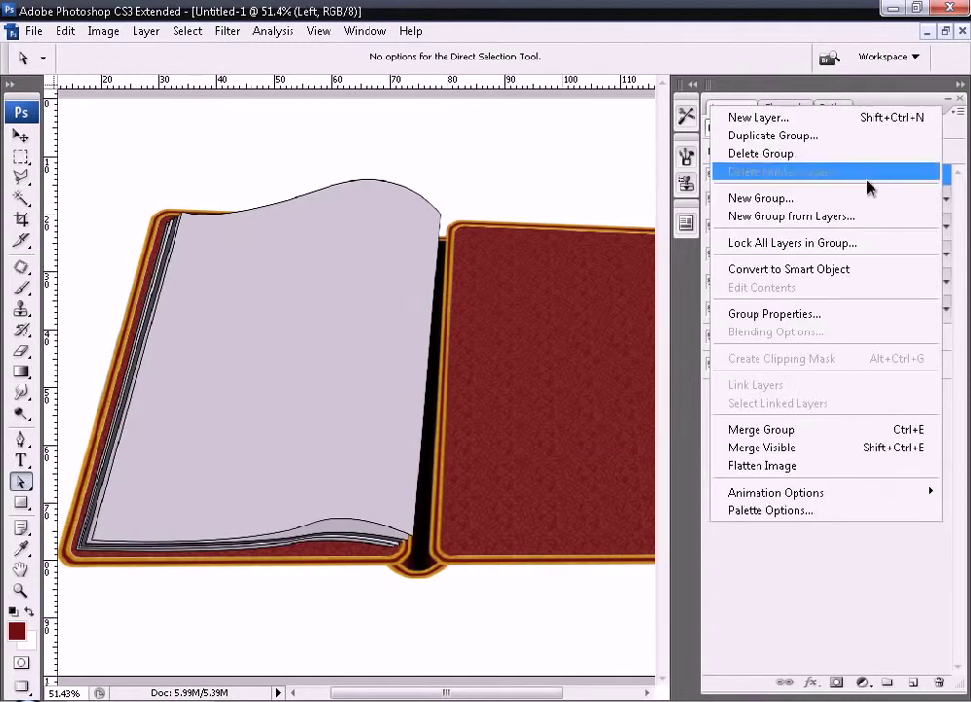
pyautogui.click(858, 198)
pyautogui.write('R')
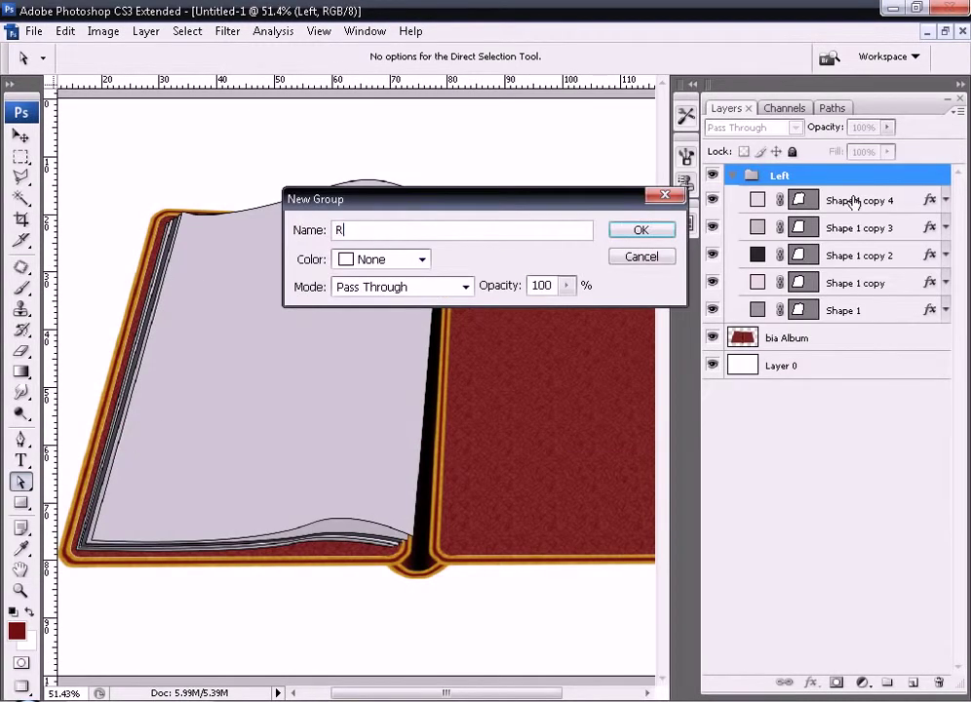
pyautogui.press('Return')
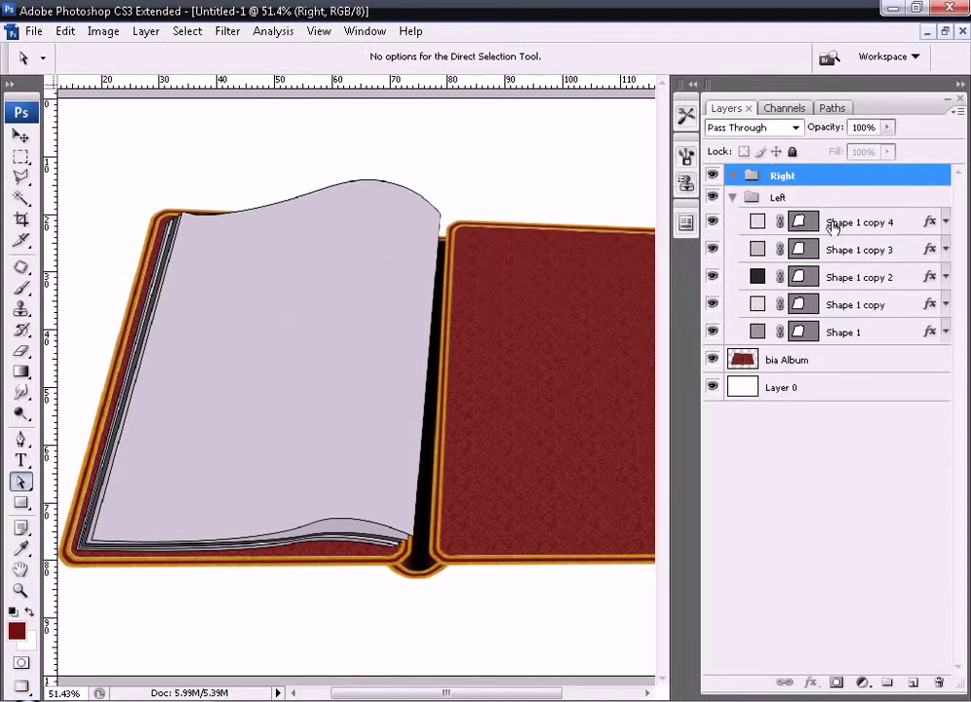
# Duplicate Shape 1 copy 4 into the Right group and collapse Left.
pyautogui.click(834, 225)
pyautogui.hotkey('ctrl', 'j')
pyautogui.moveTo(857, 221); pyautogui.dragTo(853, 183)
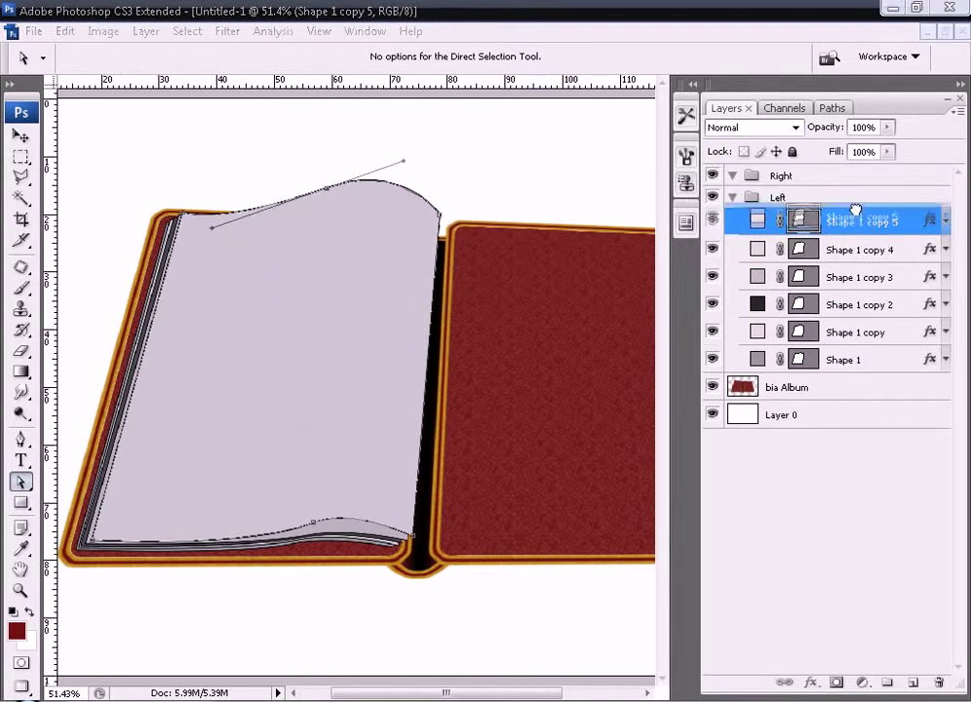
pyautogui.click(735, 225)
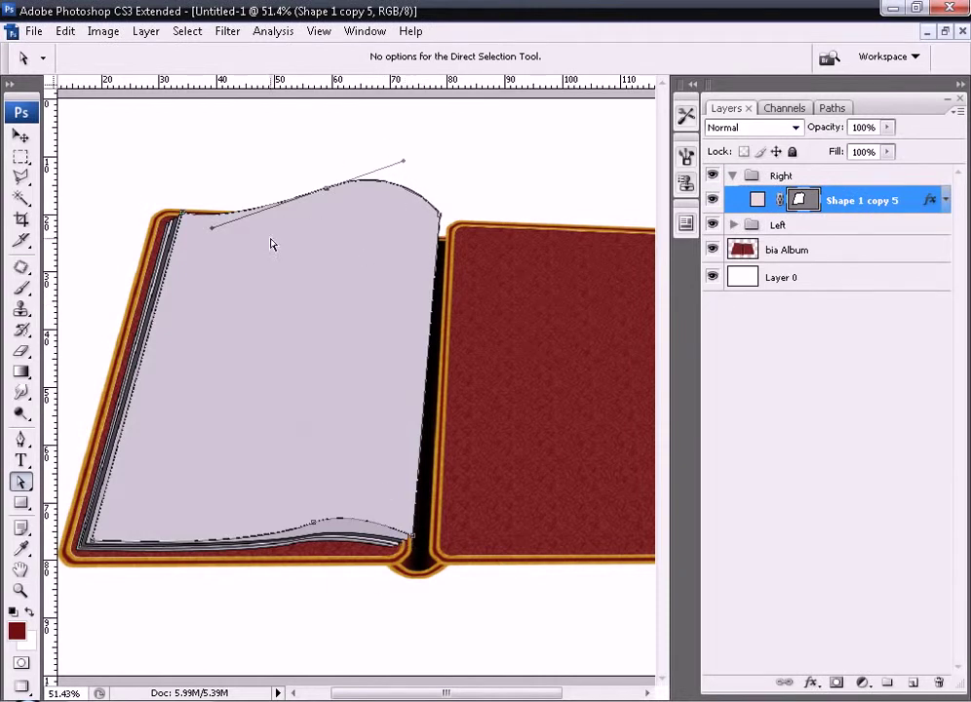
# Drag the copied page outline across the spine onto the right cover and set its fill to 0%.
pyautogui.moveTo(98, 133); pyautogui.dragTo(326, 614)
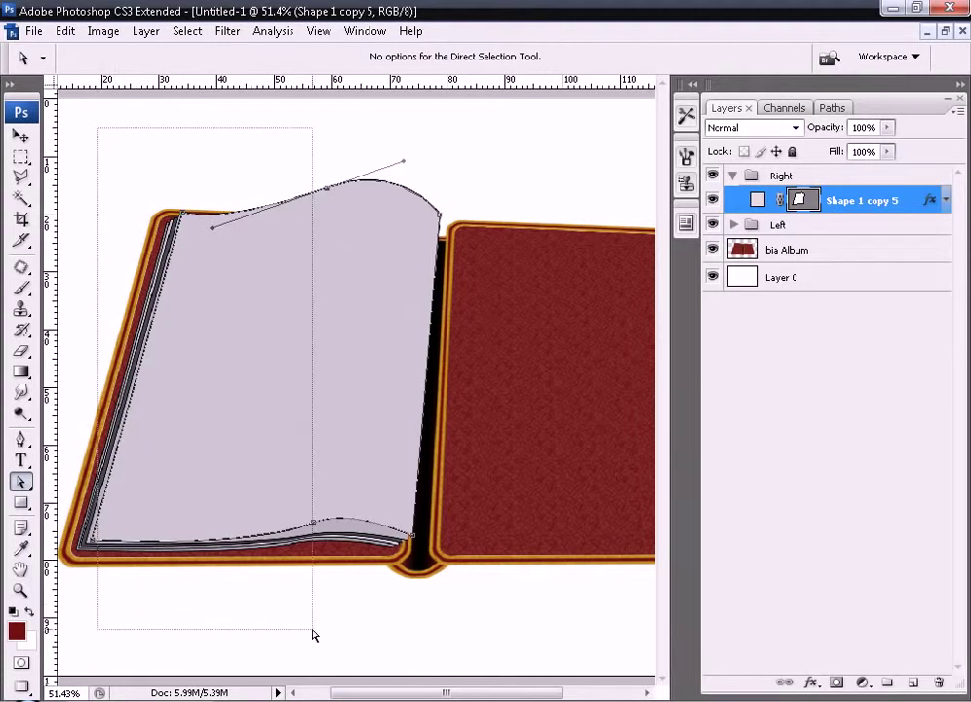
pyautogui.moveTo(68, 119)
pyautogui.mouseDown()
pyautogui.moveTo(375, 606)
pyautogui.moveTo(367, 606)
pyautogui.mouseUp()
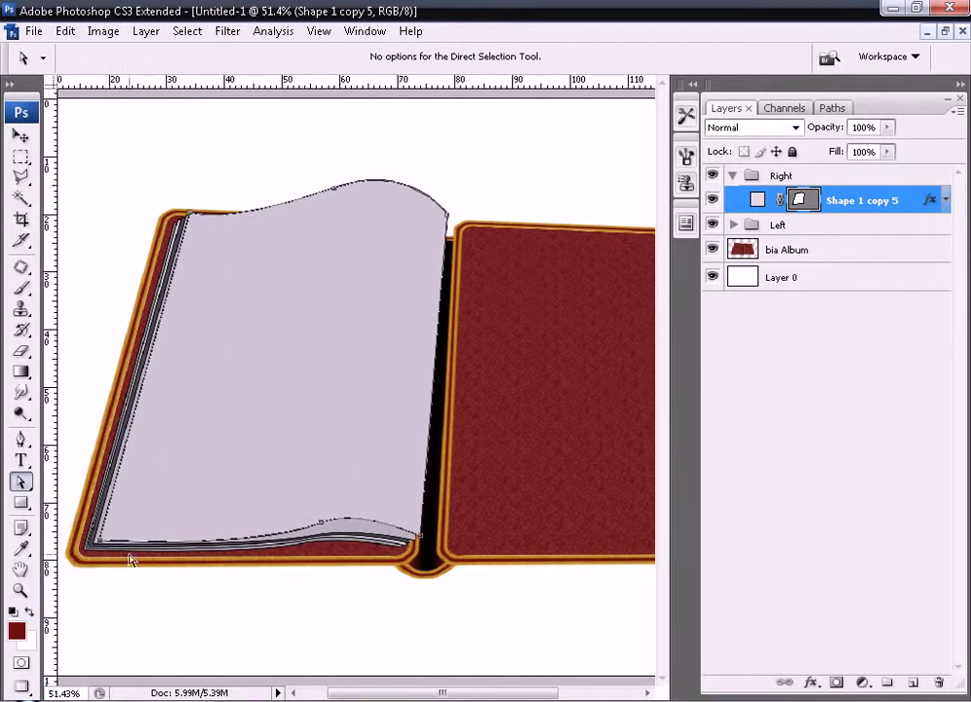
pyautogui.moveTo(101, 546); pyautogui.dragTo(469, 552)
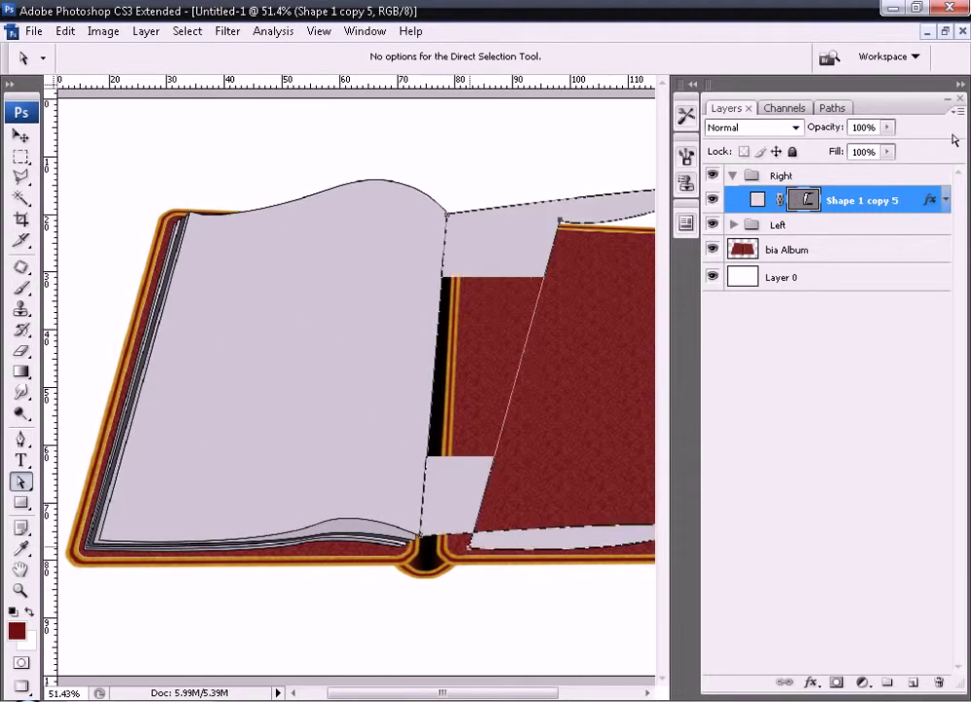
pyautogui.click(886, 153)
pyautogui.moveTo(887, 171); pyautogui.dragTo(432, 168)
# Pull the page's corner anchors to the right cover's bottom-right and top-right corners.
pyautogui.click(544, 331)
pyautogui.click(266, 552)
pyautogui.moveTo(263, 552)
pyautogui.mouseDown()
pyautogui.moveTo(474, 527)
pyautogui.moveTo(538, 544)
pyautogui.mouseUp()
pyautogui.moveTo(357, 222)
pyautogui.mouseDown()
pyautogui.moveTo(495, 244)
pyautogui.moveTo(503, 211)
pyautogui.mouseUp()
# Curve the right page's top and bottom edges to follow the open book's shape.
pyautogui.click(289, 221)
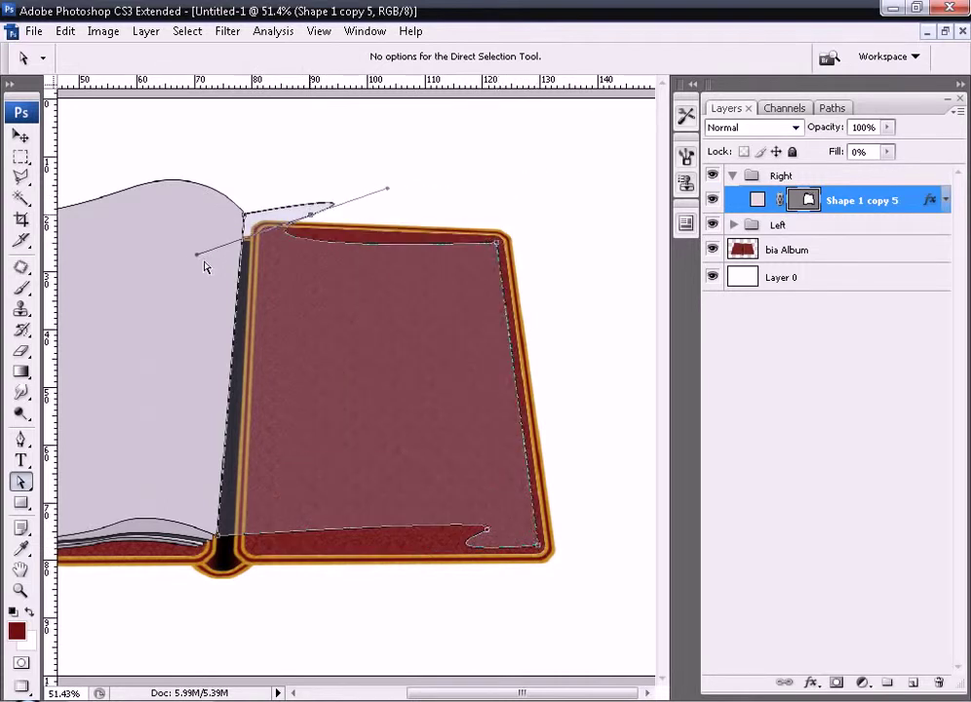
pyautogui.moveTo(195, 257); pyautogui.dragTo(395, 222)
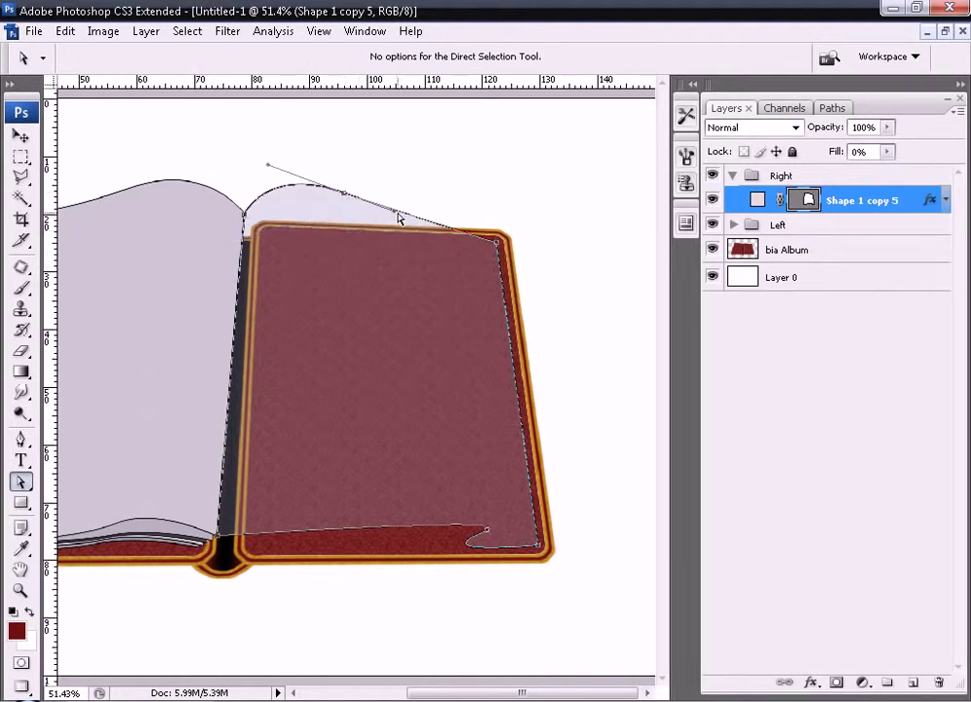
pyautogui.moveTo(275, 155); pyautogui.dragTo(290, 163)
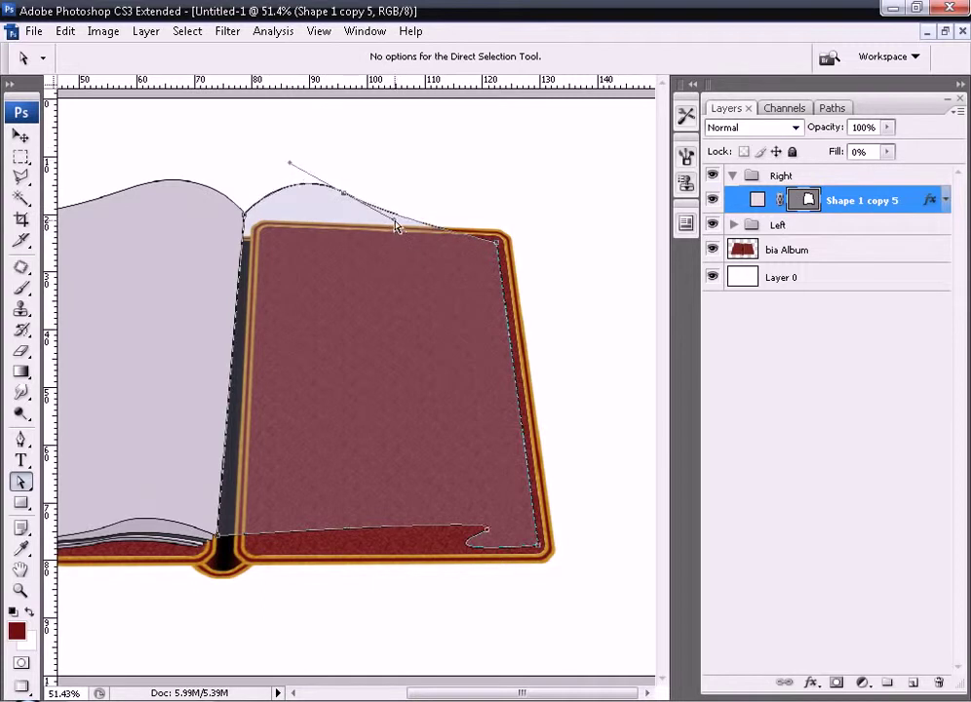
pyautogui.moveTo(488, 530)
pyautogui.mouseDown()
pyautogui.moveTo(334, 541)
pyautogui.moveTo(347, 525)
pyautogui.moveTo(341, 514)
pyautogui.moveTo(278, 524)
pyautogui.moveTo(377, 575)
pyautogui.moveTo(386, 559)
pyautogui.mouseUp()
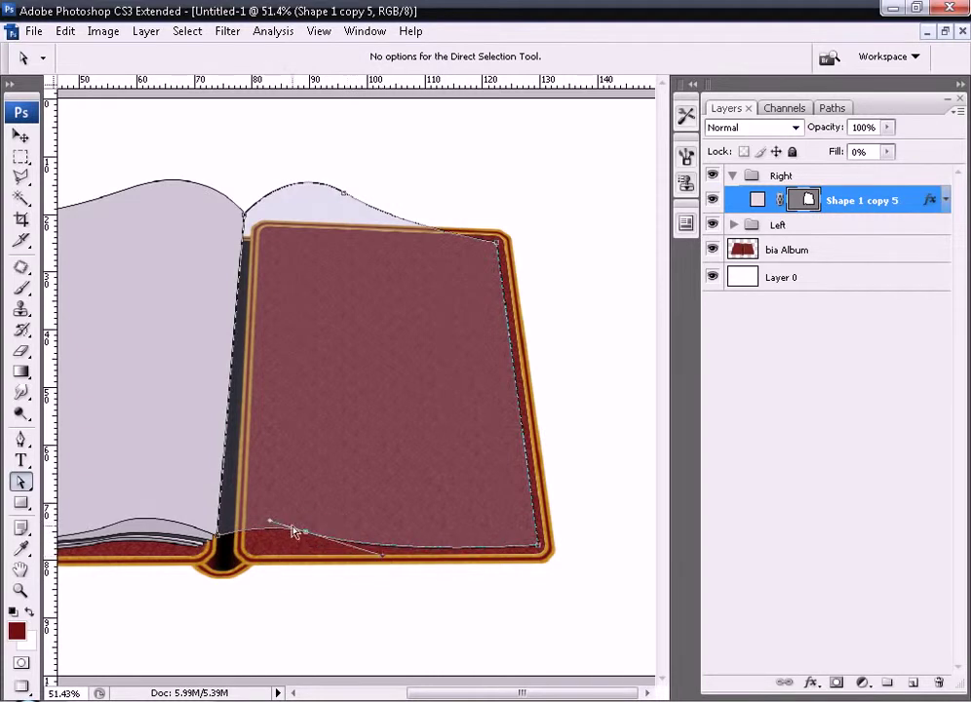
pyautogui.moveTo(308, 539); pyautogui.dragTo(291, 538)
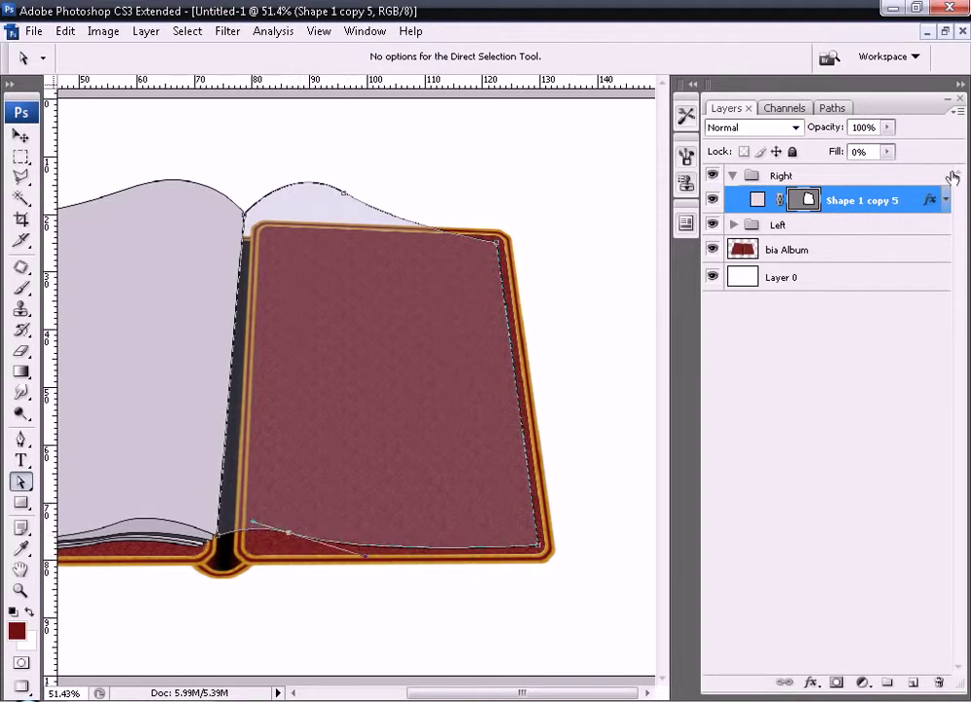
# Restore the right page shape's fill to 100%.
pyautogui.click(887, 152)
pyautogui.moveTo(852, 169); pyautogui.dragTo(954, 170)
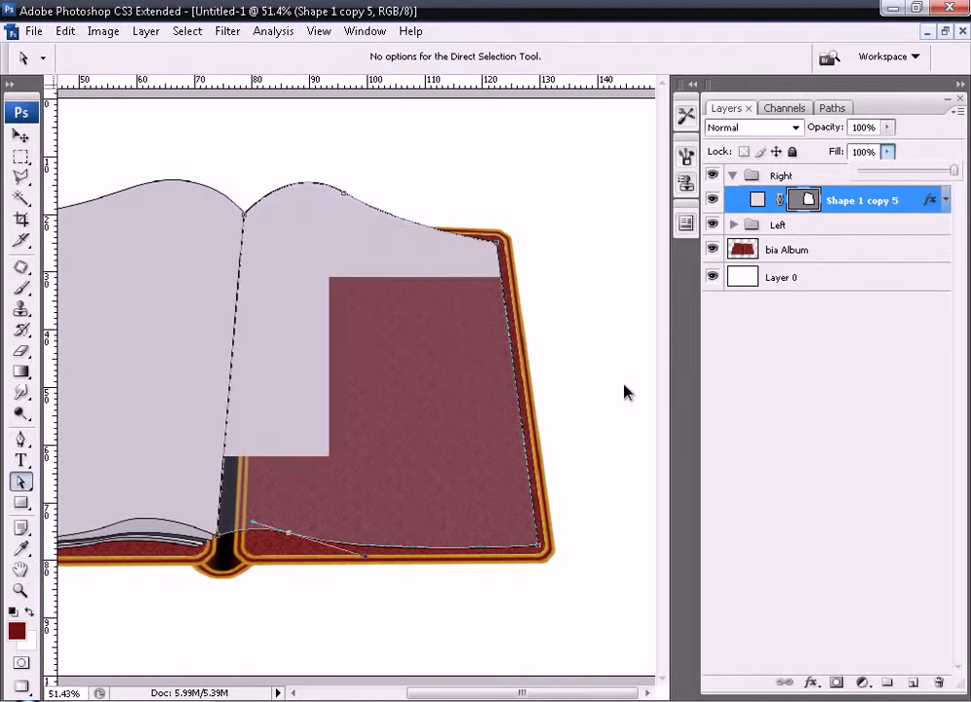
pyautogui.click(610, 391)
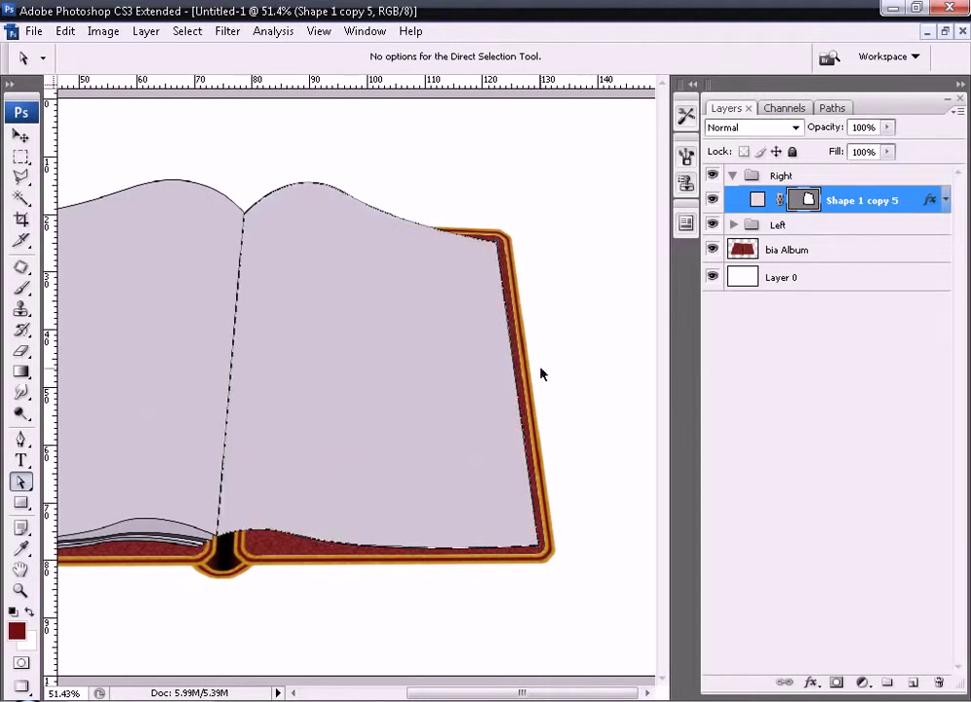
# Zoom out to view the whole book at 50% and duplicate the right page layer with Ctrl+J.
pyautogui.hotkey('ctrl', '-')
pyautogui.moveTo(336, 281); pyautogui.dragTo(443, 512)
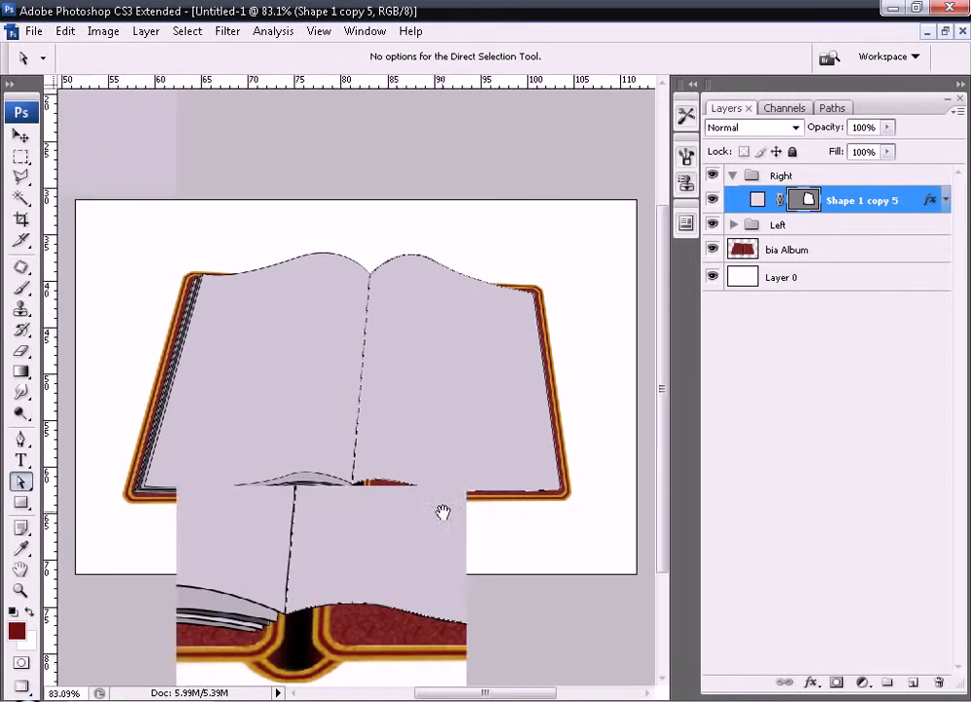
pyautogui.hotkey('ctrl', '-')
pyautogui.hotkey('ctrl', '-')
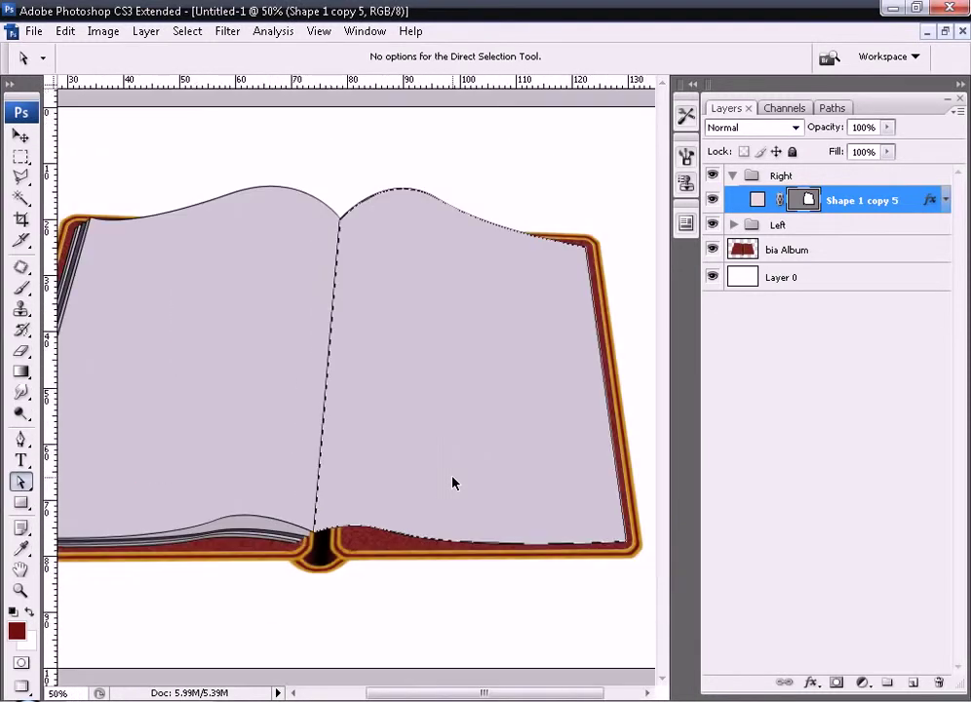
pyautogui.hotkey('ctrl', 'j')
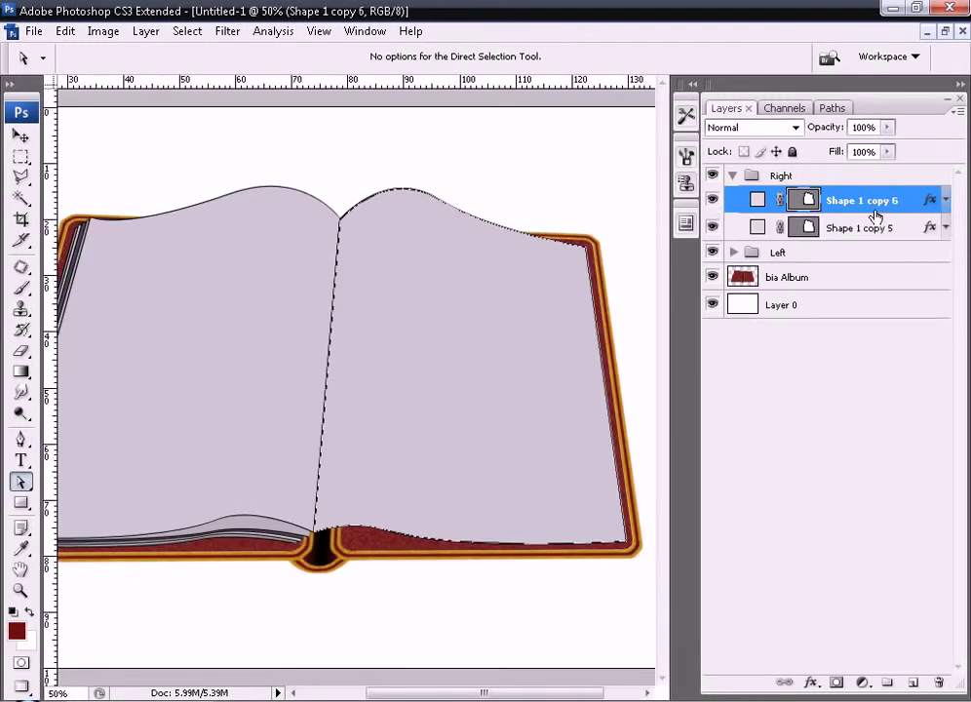
# Nudge Shape 1 copy 5 slightly left and pull its bottom-right corner inward.
pyautogui.click(858, 234)
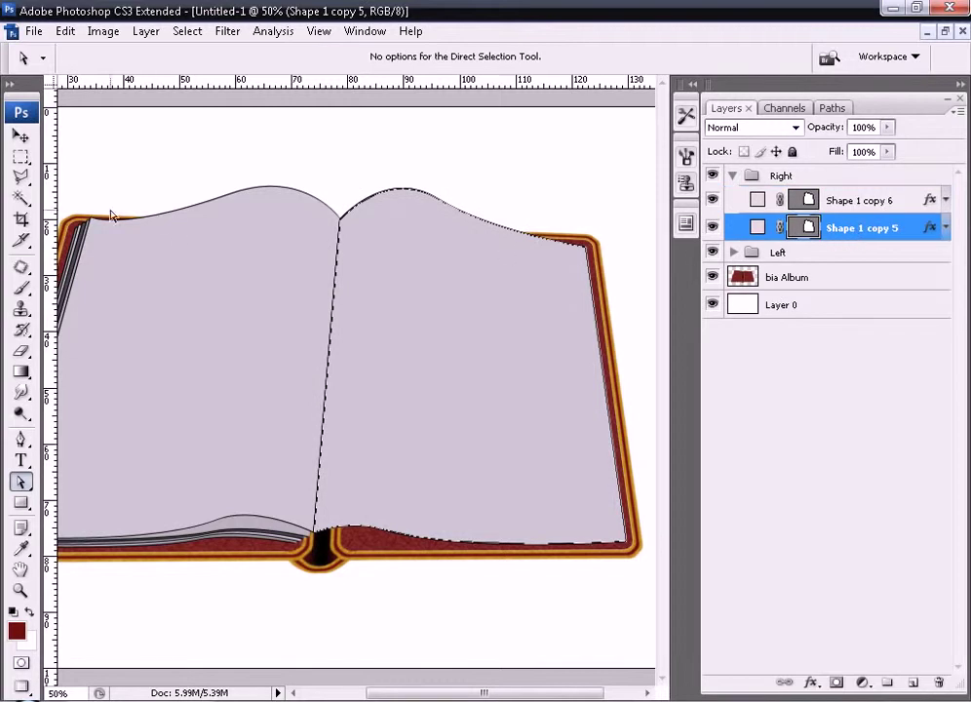
pyautogui.click(21, 136)
pyautogui.moveTo(265, 452); pyautogui.dragTo(434, 546)
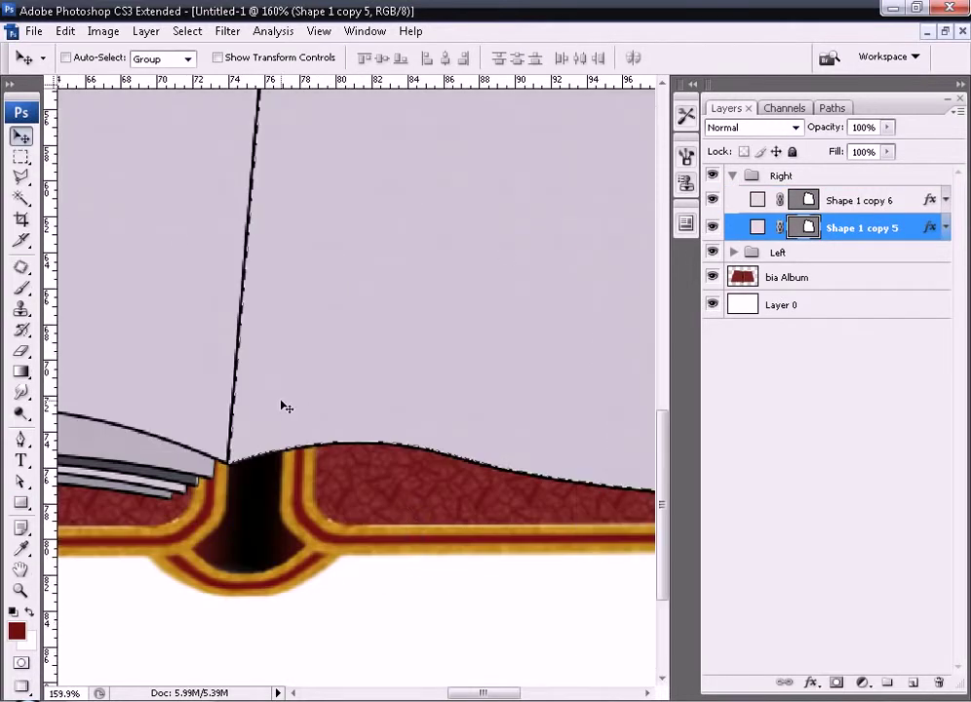
pyautogui.moveTo(295, 417); pyautogui.dragTo(230, 310)
pyautogui.moveTo(400, 336); pyautogui.dragTo(242, 318)
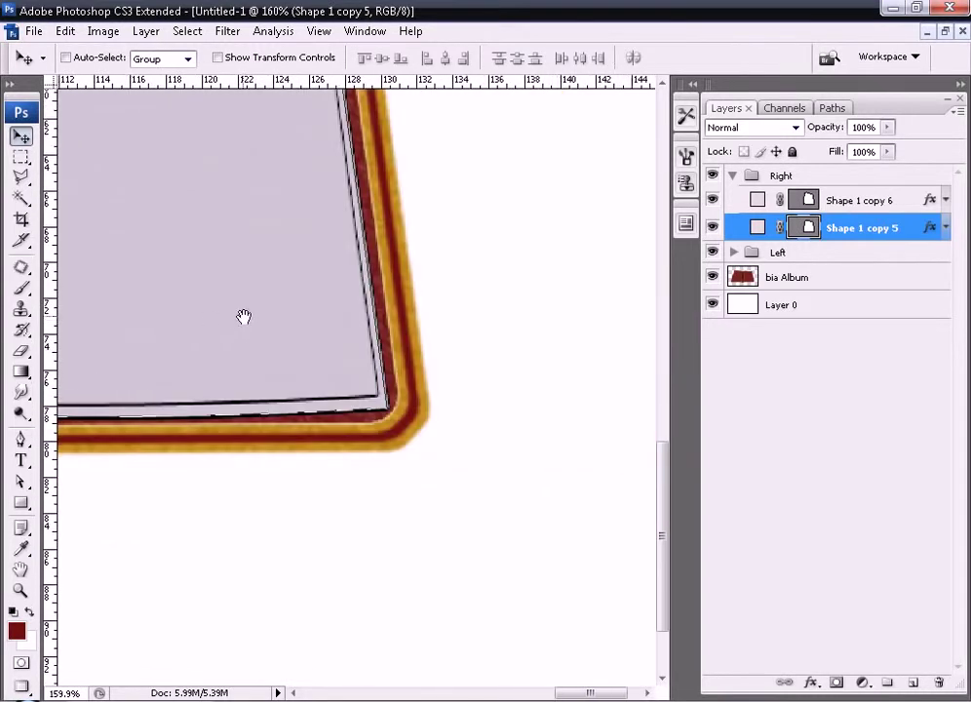
pyautogui.click(21, 482)
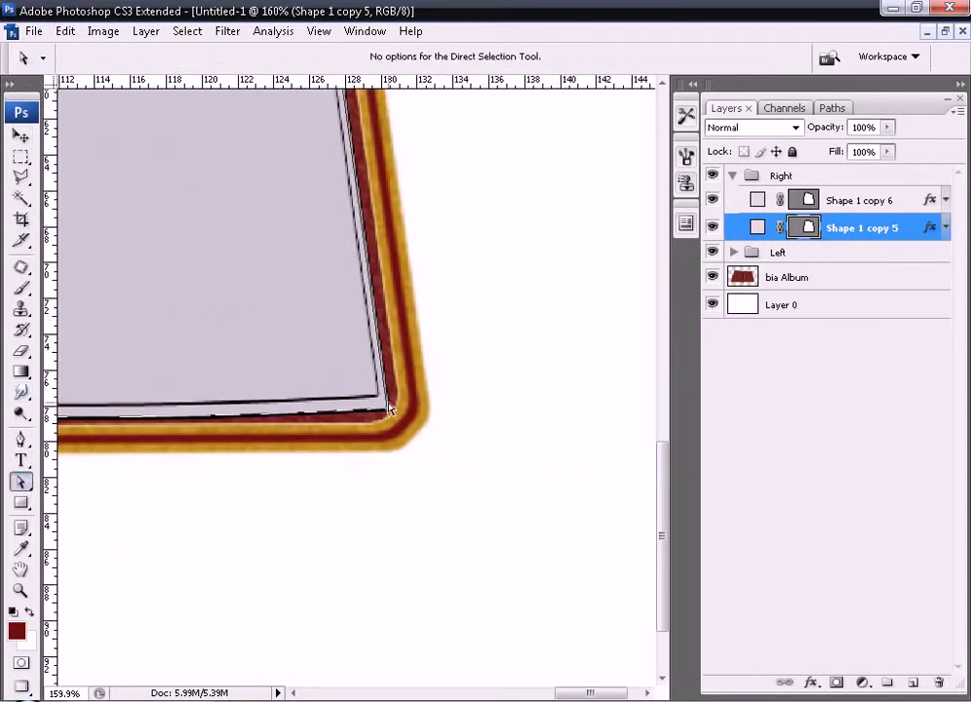
pyautogui.moveTo(389, 417); pyautogui.dragTo(381, 400)
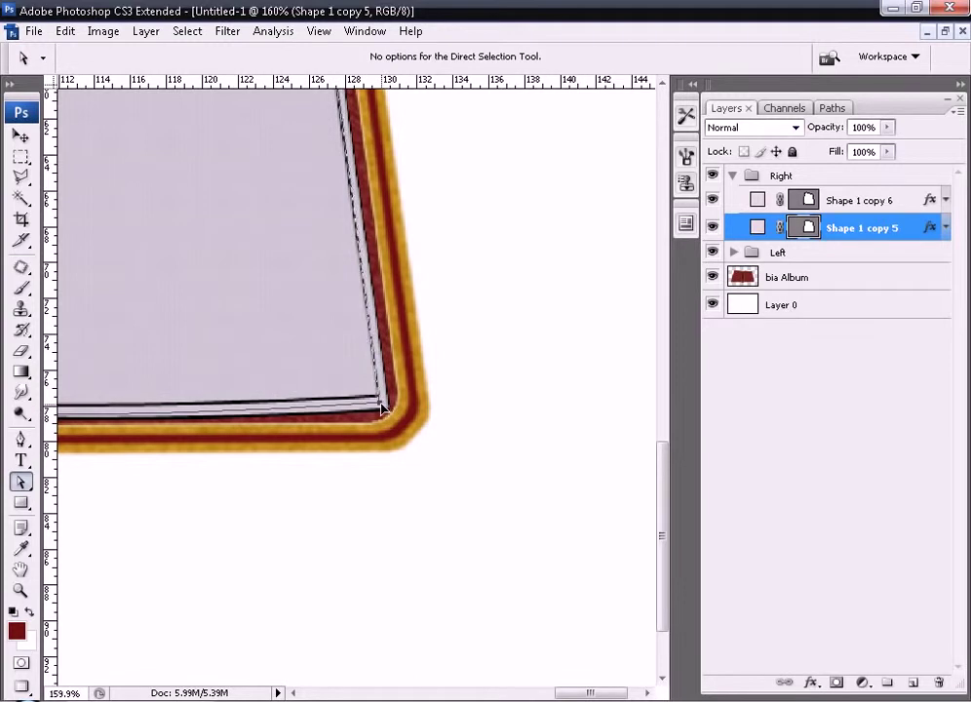
pyautogui.moveTo(194, 356)
pyautogui.mouseDown()
pyautogui.moveTo(379, 399)
pyautogui.moveTo(715, 346)
pyautogui.mouseUp()
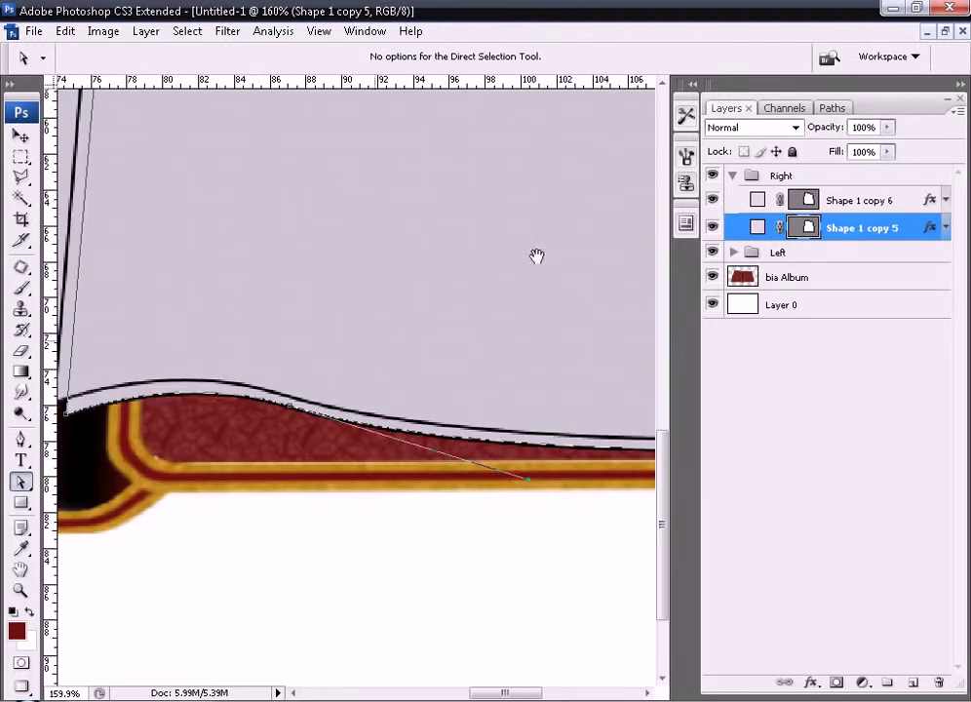
# Refill Shape 1 copy 5 with a dark grey colour.
pyautogui.doubleClick(756, 228)
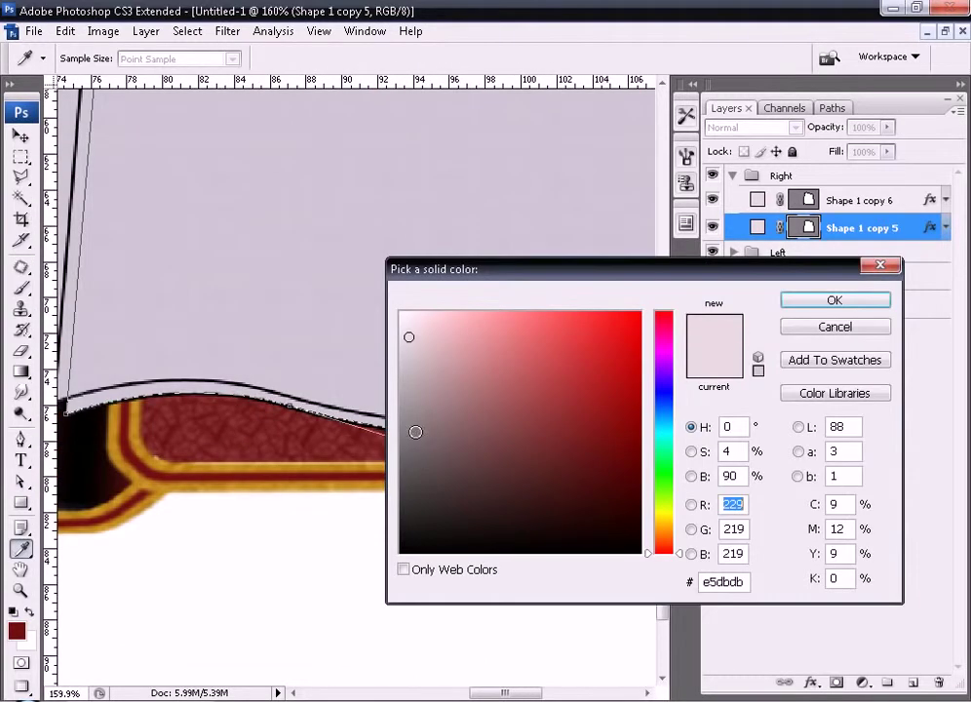
pyautogui.click(418, 455)
pyautogui.press('Return')
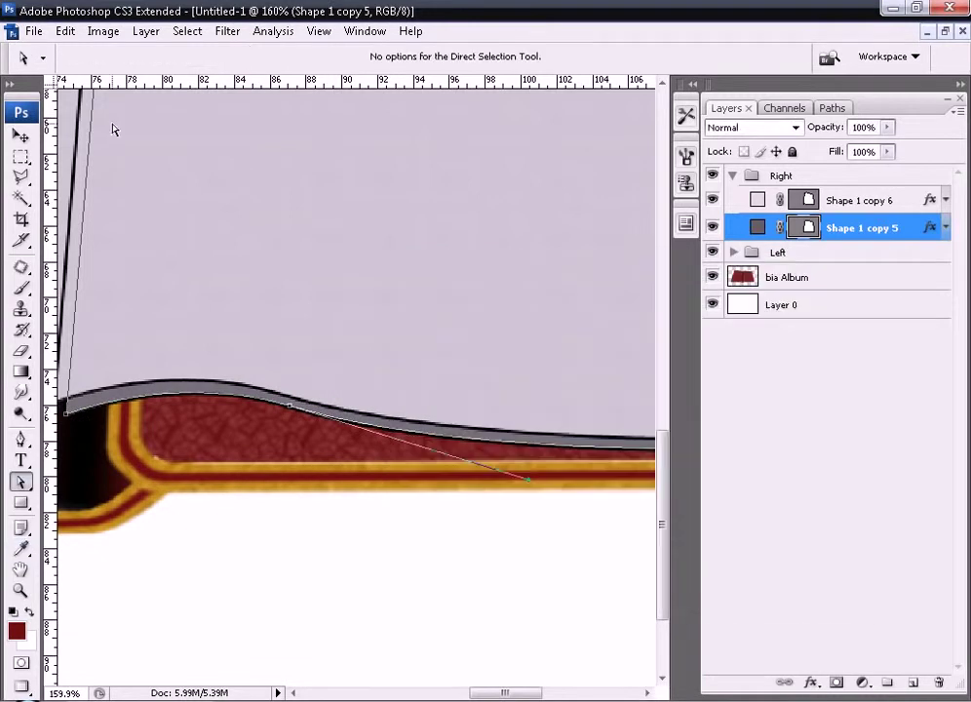
# Duplicate the dark grey page and nudge Shape 1 copy 5 two pixels down and right.
pyautogui.click(28, 138)
pyautogui.hotkey('ctrl', 'j')
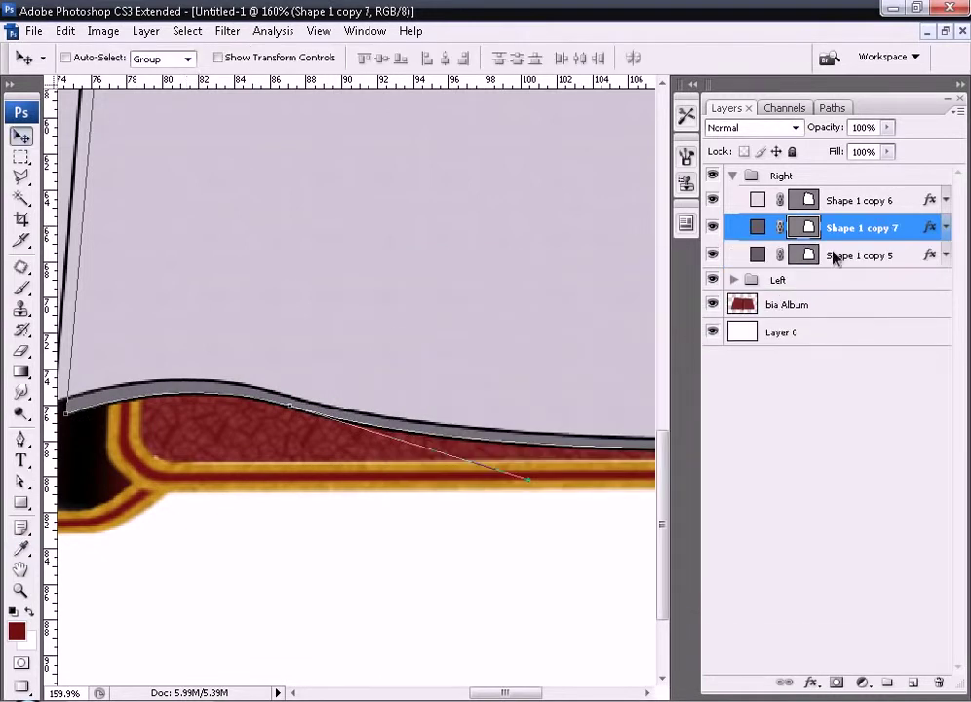
pyautogui.click(833, 257)
pyautogui.press('Down')
pyautogui.press('Down')
pyautogui.press('Down')
pyautogui.press('Right')
pyautogui.press('Right')
pyautogui.press('Right')
pyautogui.press('Down')
pyautogui.press('Down')
pyautogui.press('Down')
pyautogui.press('Right')
pyautogui.press('Right')
pyautogui.press('Right')
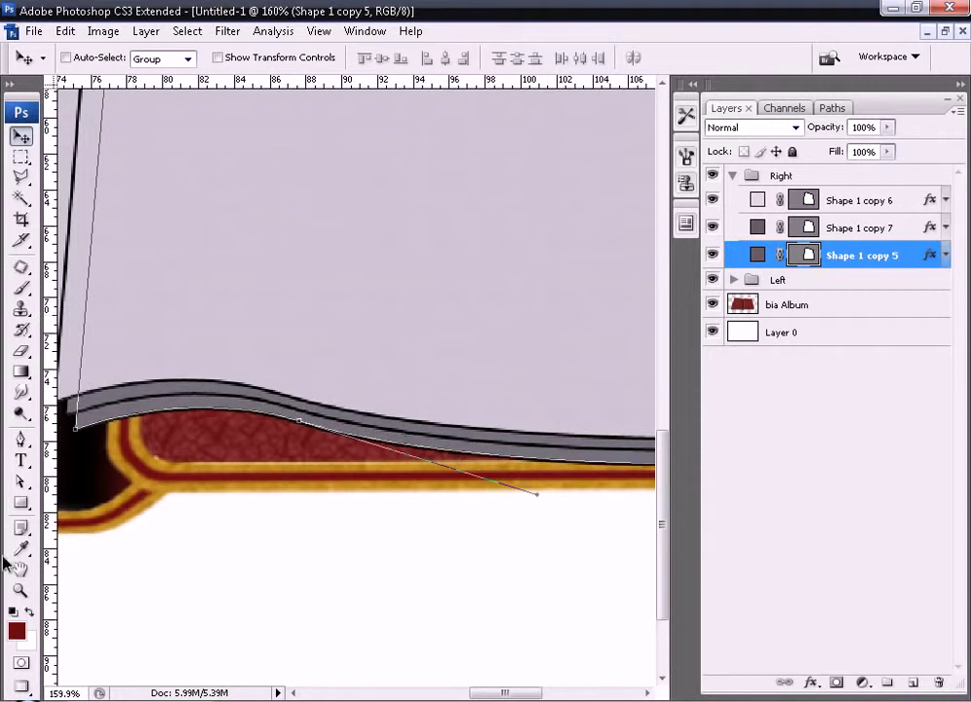
# Recolour Shape 1 copy 5 pinkish grey #bca7a7 and duplicate that sheet.
pyautogui.click(20, 481)
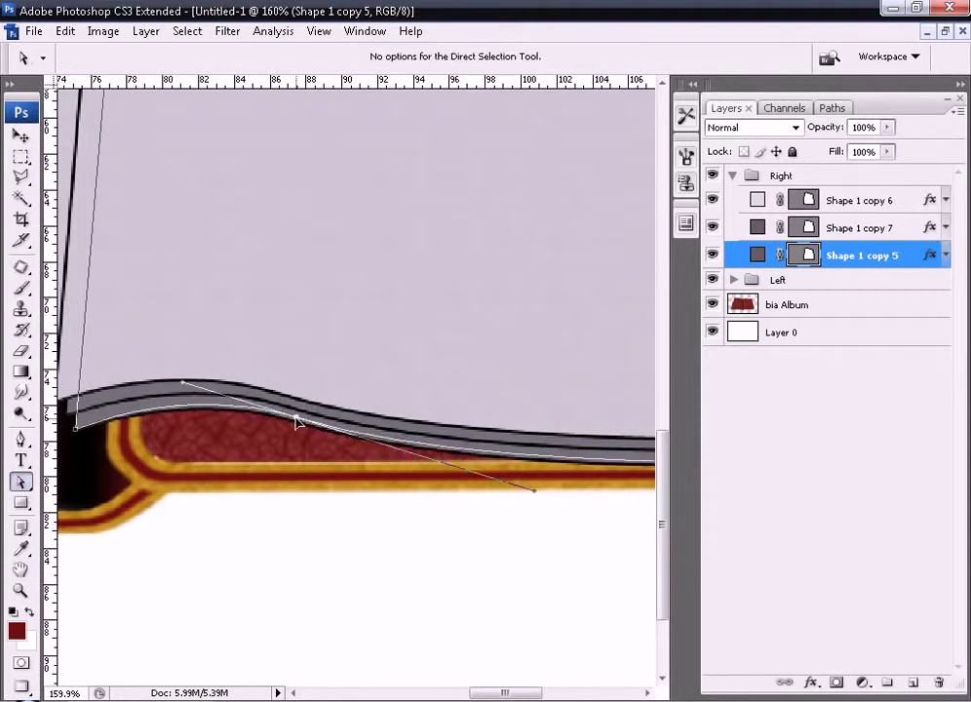
pyautogui.hscroll(5, 473, 409)
pyautogui.hscroll(2, 432, 415)
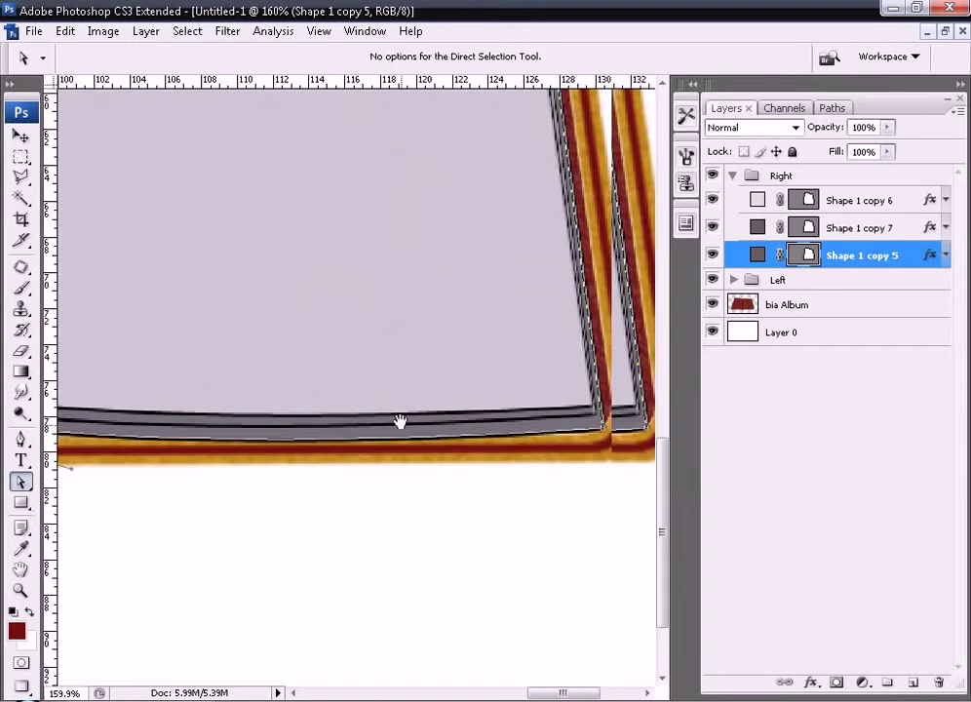
pyautogui.hscroll(1, 399, 421)
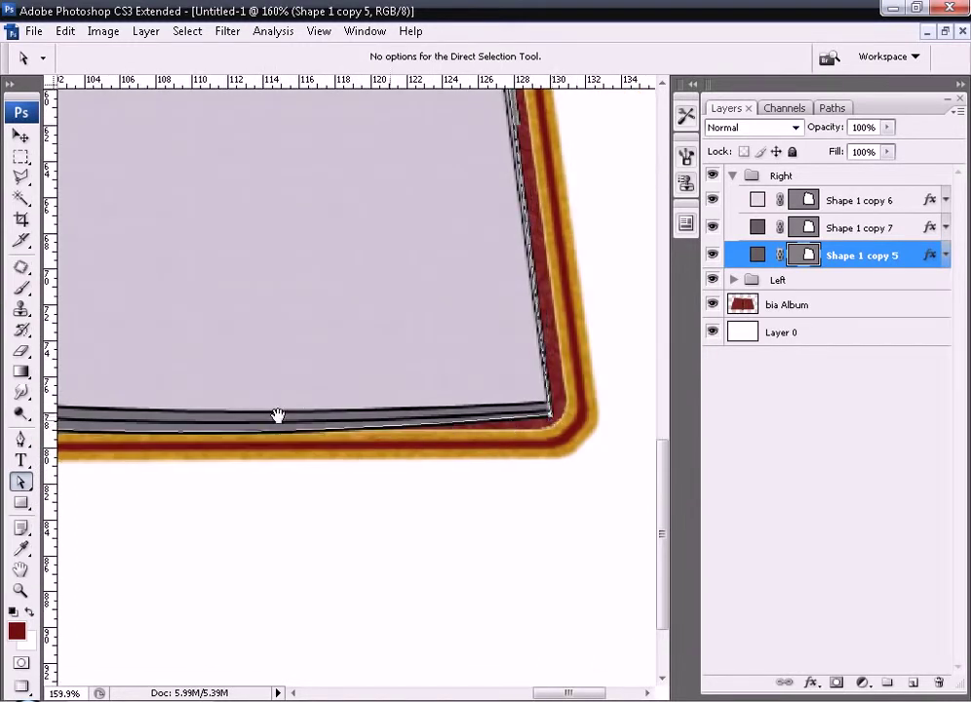
pyautogui.hscroll(-3, 360, 459)
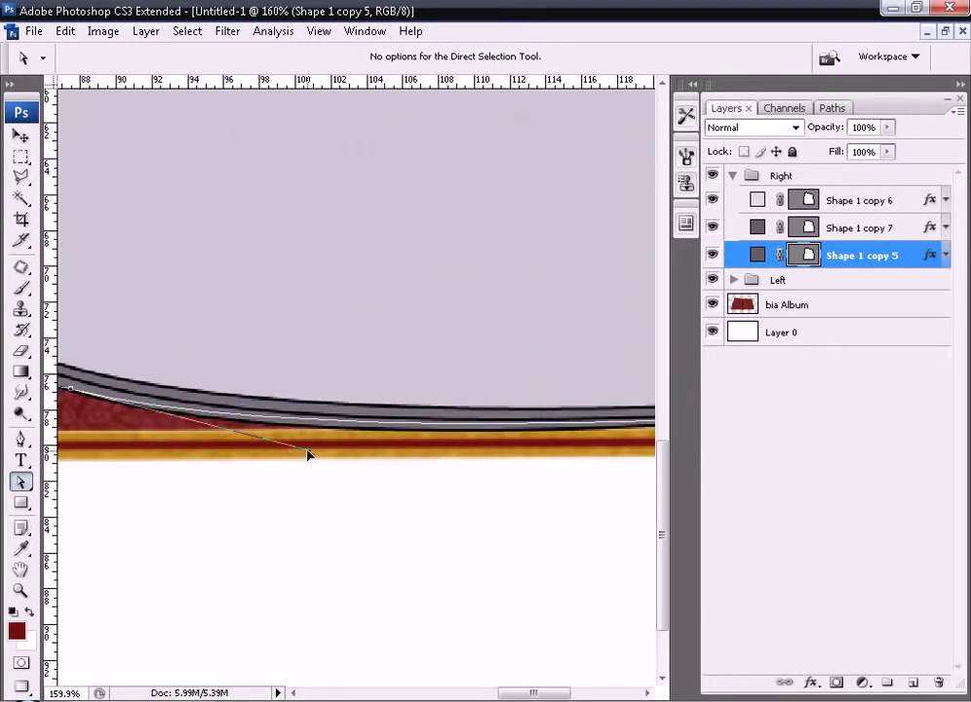
pyautogui.hscroll(-4, 430, 367)
pyautogui.moveTo(430, 367); pyautogui.dragTo(479, 376)
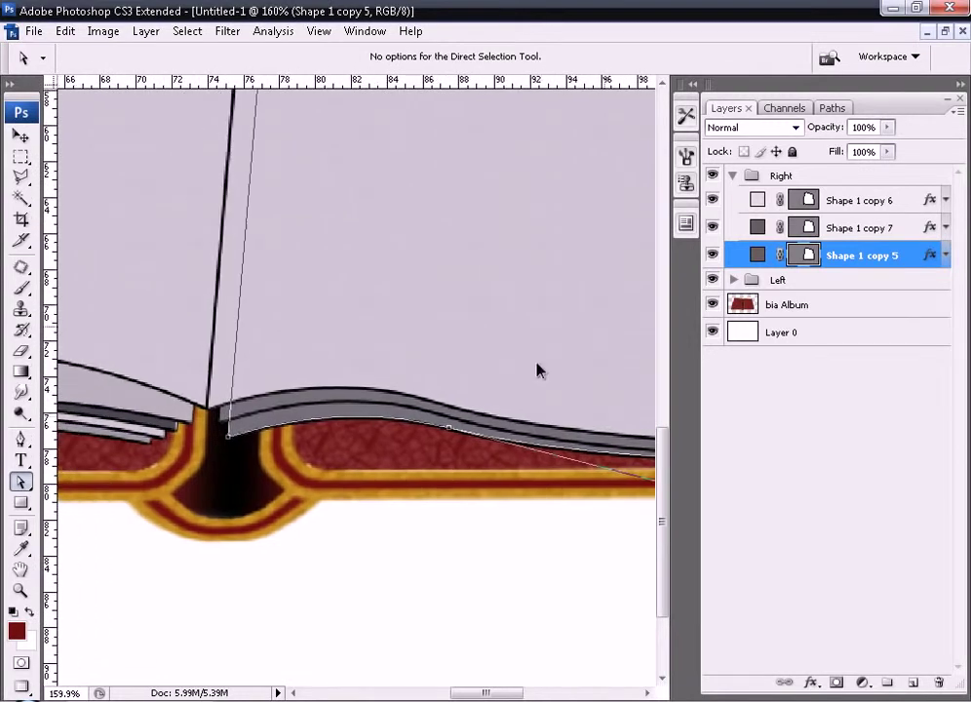
pyautogui.doubleClick(757, 256)
pyautogui.click(425, 372)
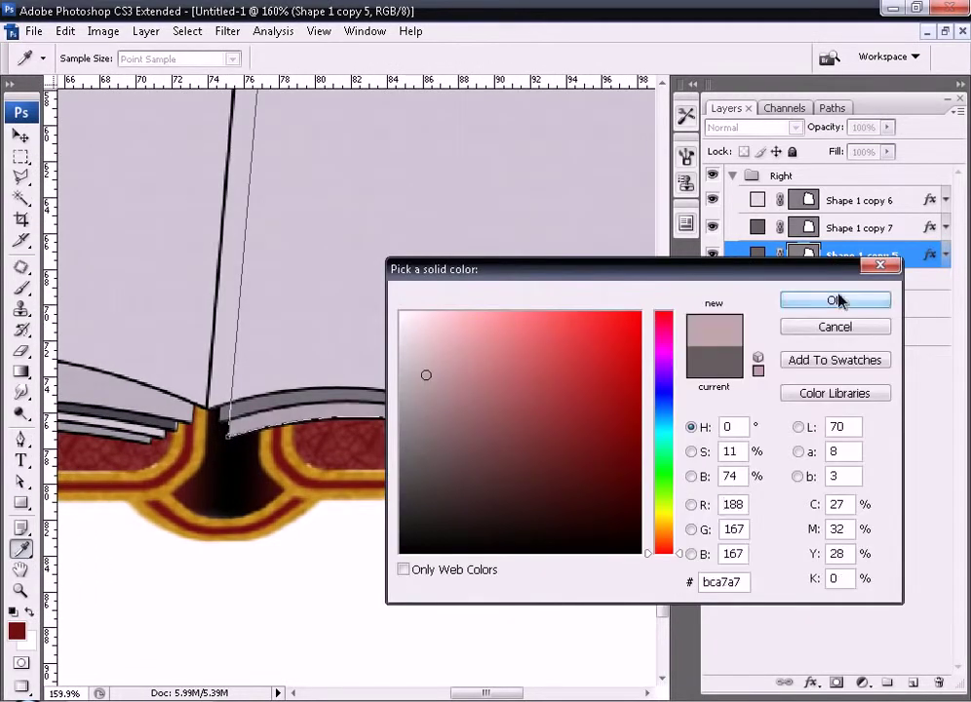
pyautogui.click(835, 299)
pyautogui.hotkey('ctrl', 'j')
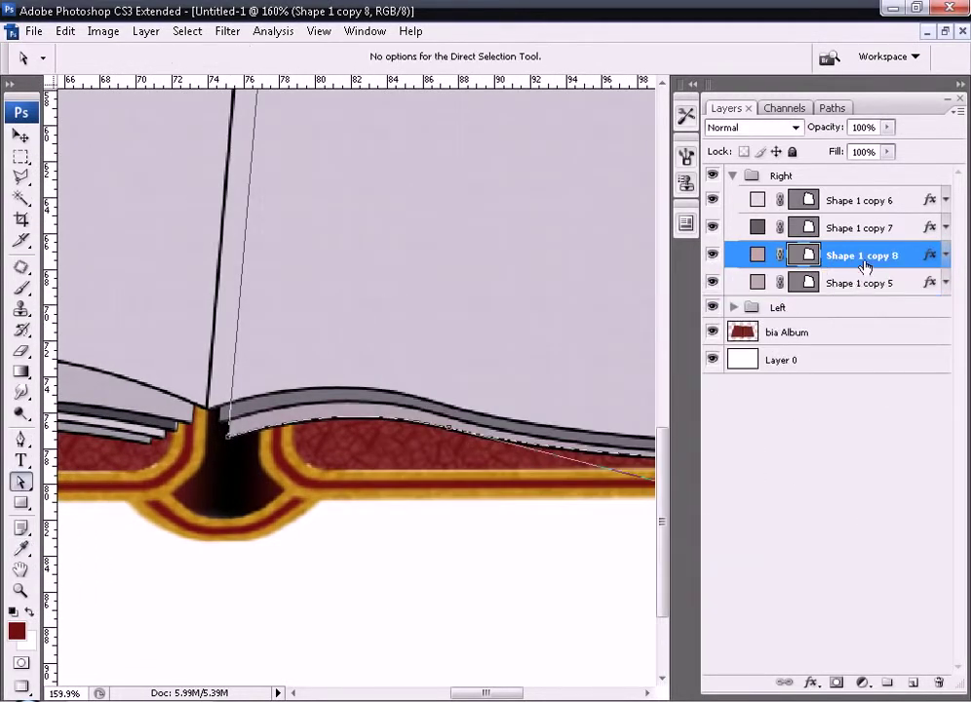
# Nudge Shape 1 copy 5 slightly down-right, check its bottom edge, and zoom out to the whole album.
pyautogui.click(840, 282)
pyautogui.click(25, 139)
pyautogui.moveTo(300, 404); pyautogui.dragTo(308, 417)
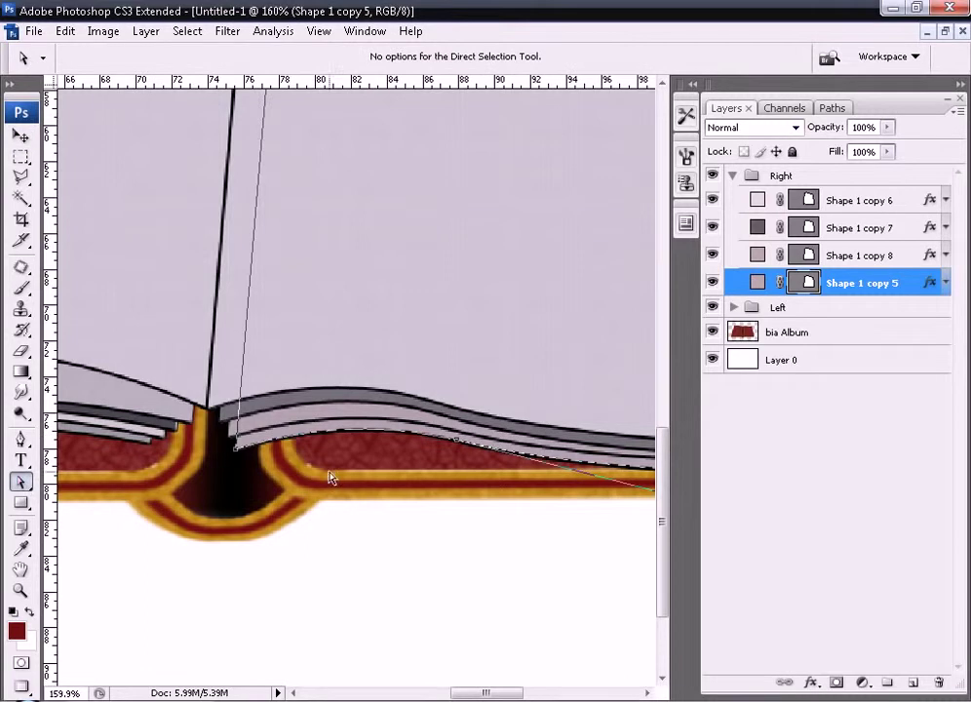
pyautogui.click(455, 441)
pyautogui.moveTo(606, 455); pyautogui.dragTo(429, 445)
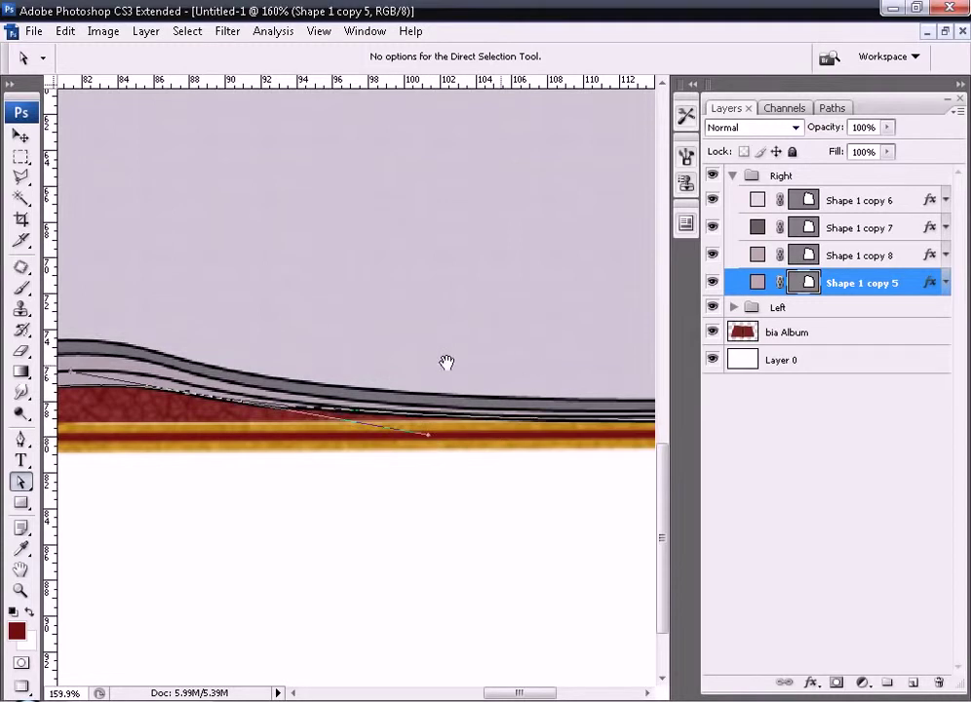
pyautogui.moveTo(585, 363); pyautogui.dragTo(398, 356)
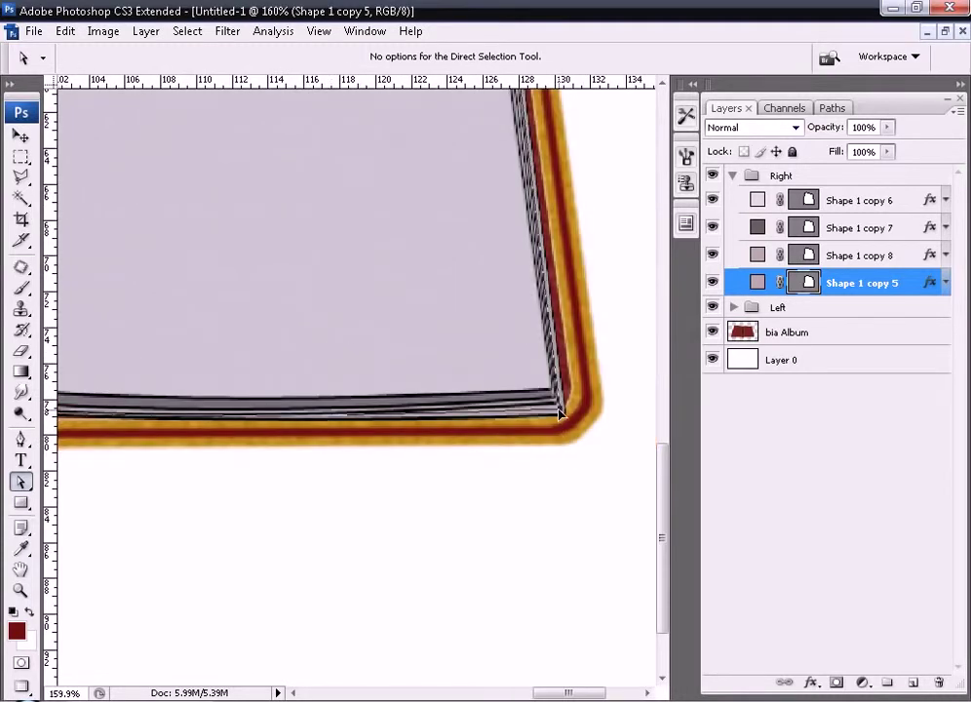
pyautogui.hotkey('ctrl', '-')
pyautogui.hotkey('ctrl', '-')
pyautogui.hotkey('ctrl', '-')
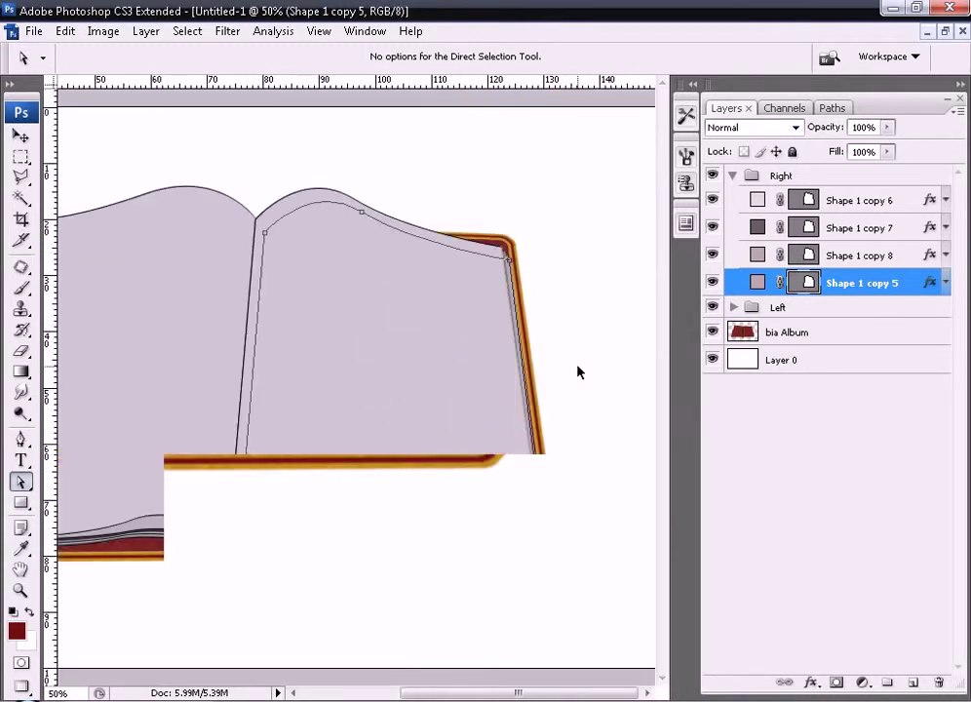
pyautogui.hotkey('ctrl', '-')
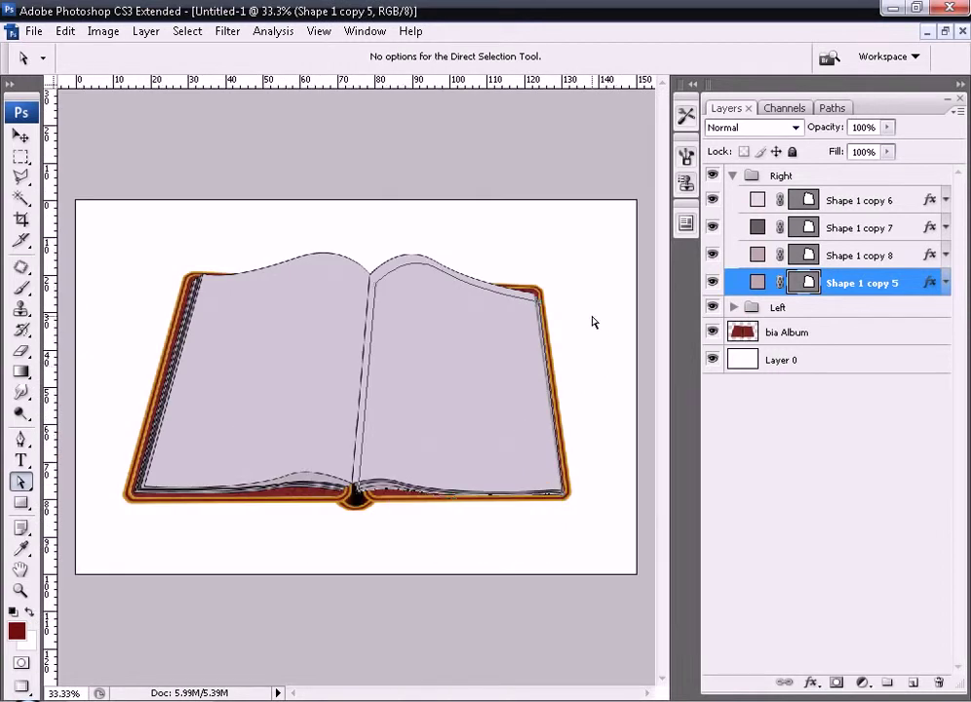
# Collapse the Right group, select bia Album, and add a new Layer 1 above it.
pyautogui.click(736, 176)
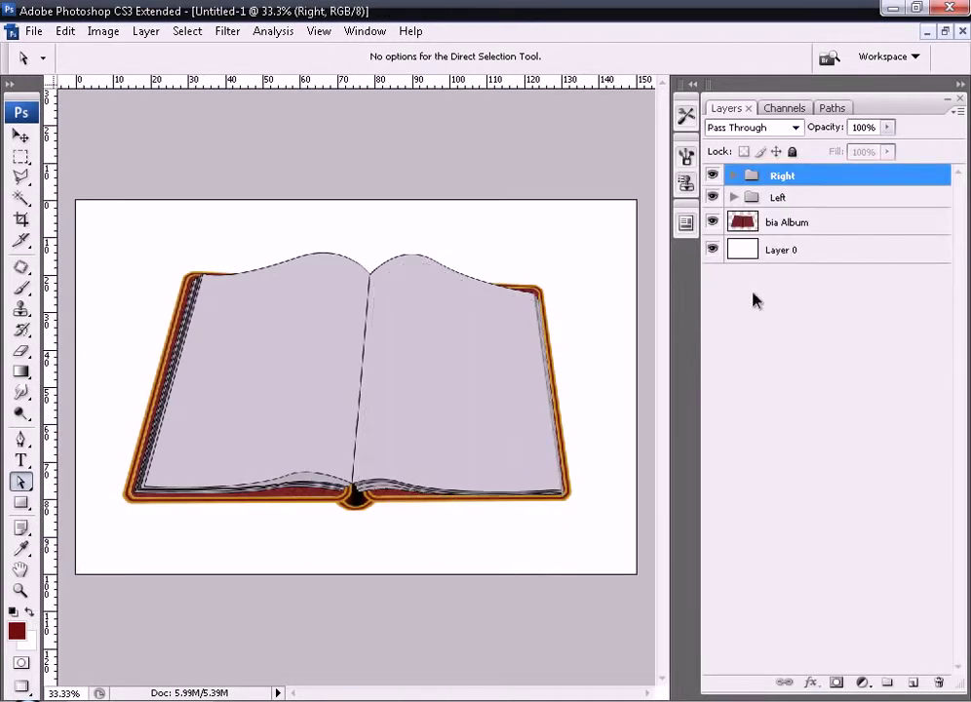
pyautogui.click(785, 405)
pyautogui.scroll(1, 408, 461)
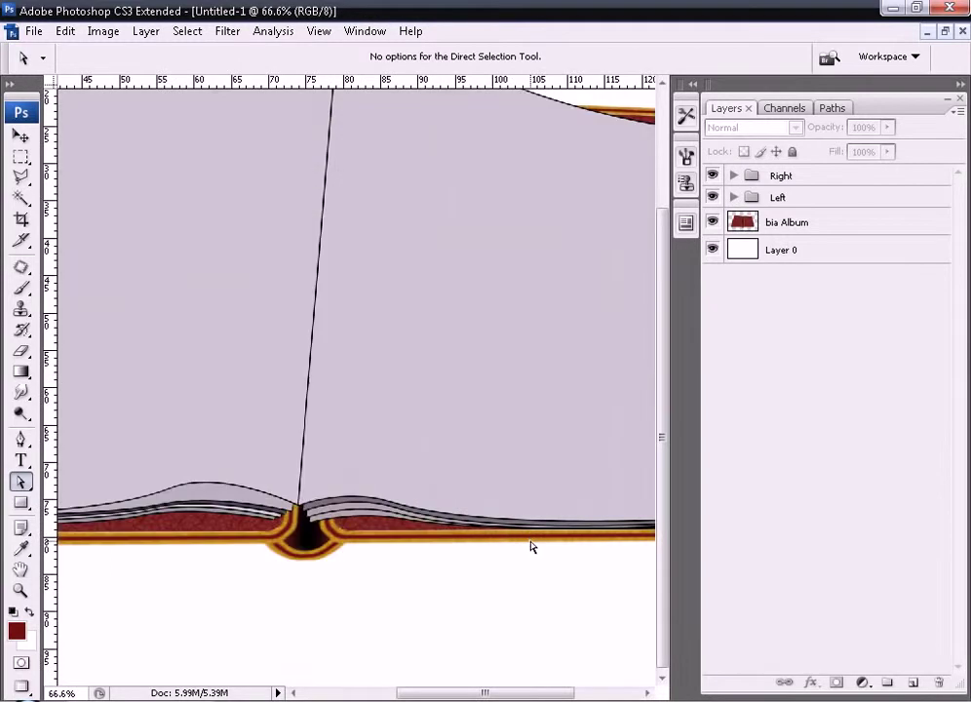
pyautogui.scroll(3, 273, 527)
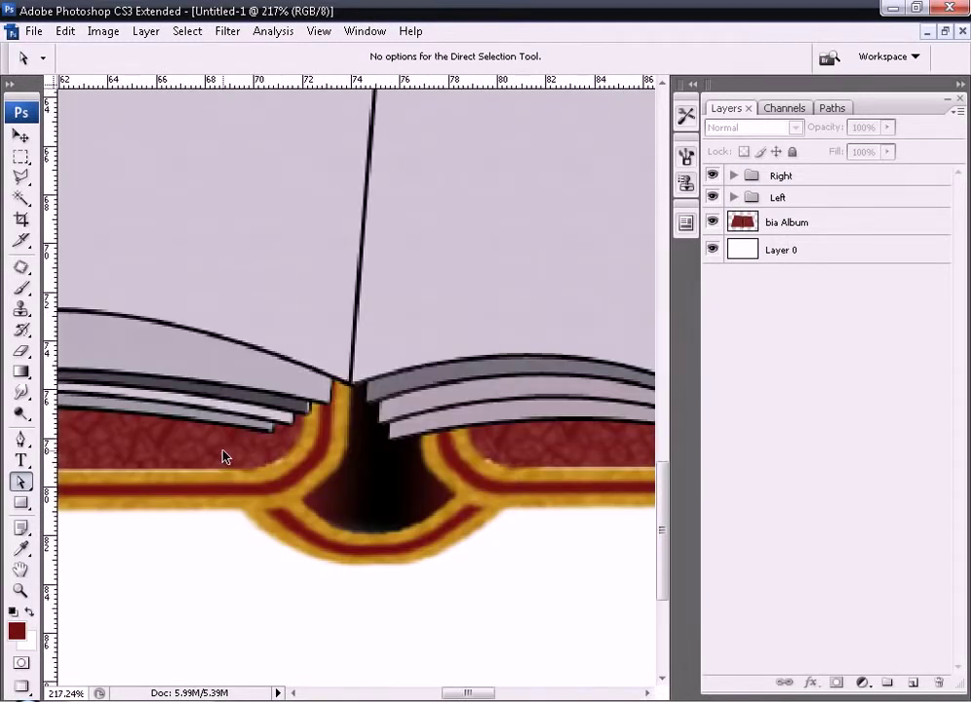
pyautogui.scroll(-2, 223, 456)
pyautogui.scroll(-2, 222, 456)
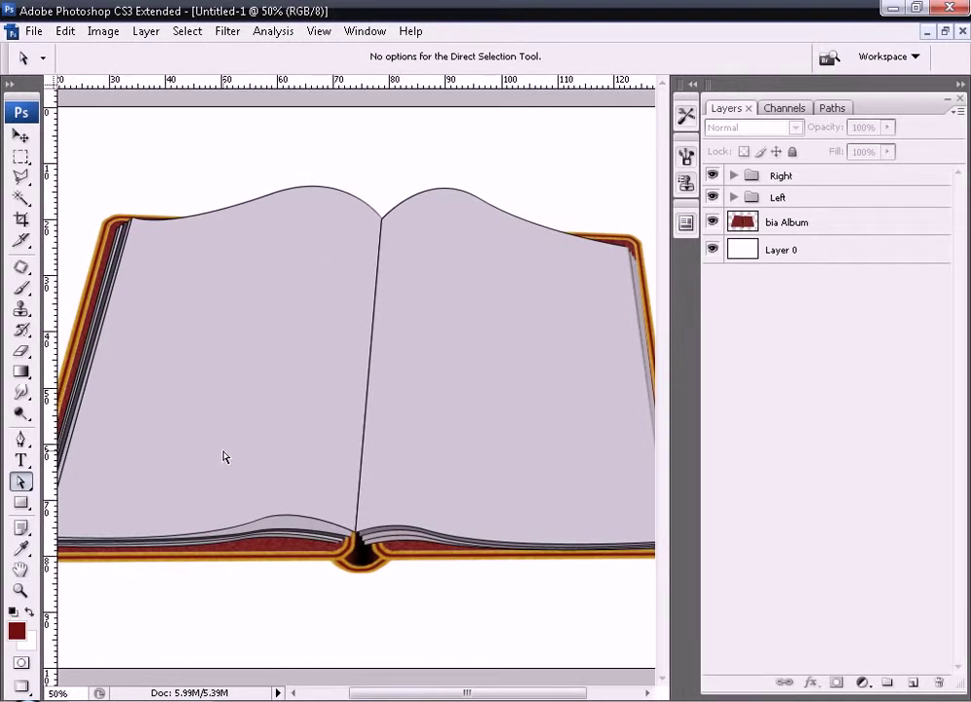
pyautogui.click(842, 218)
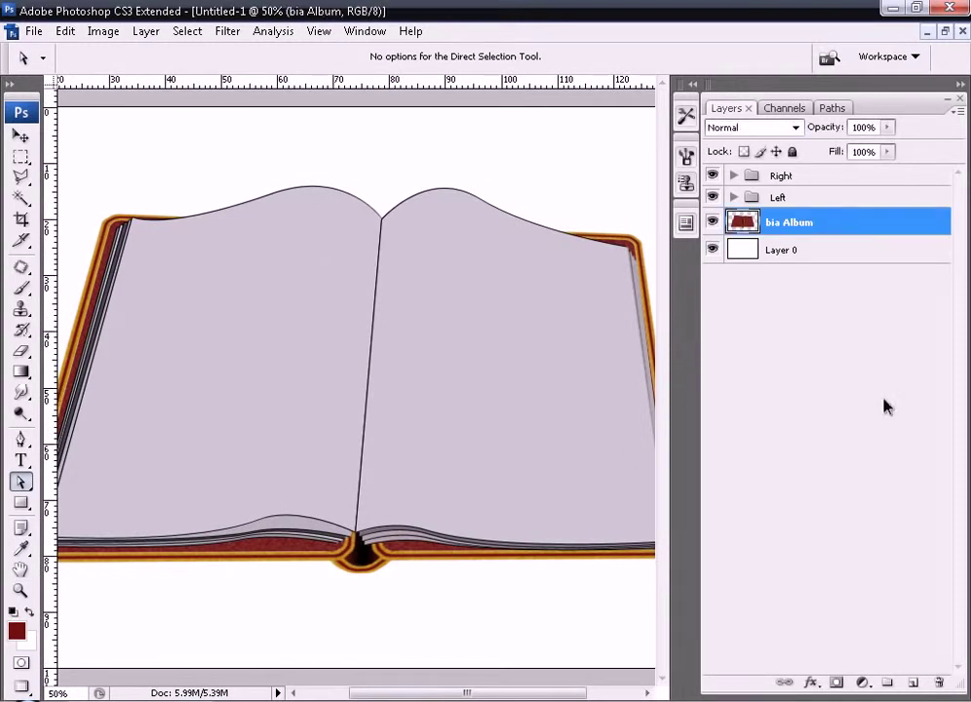
pyautogui.click(913, 682)
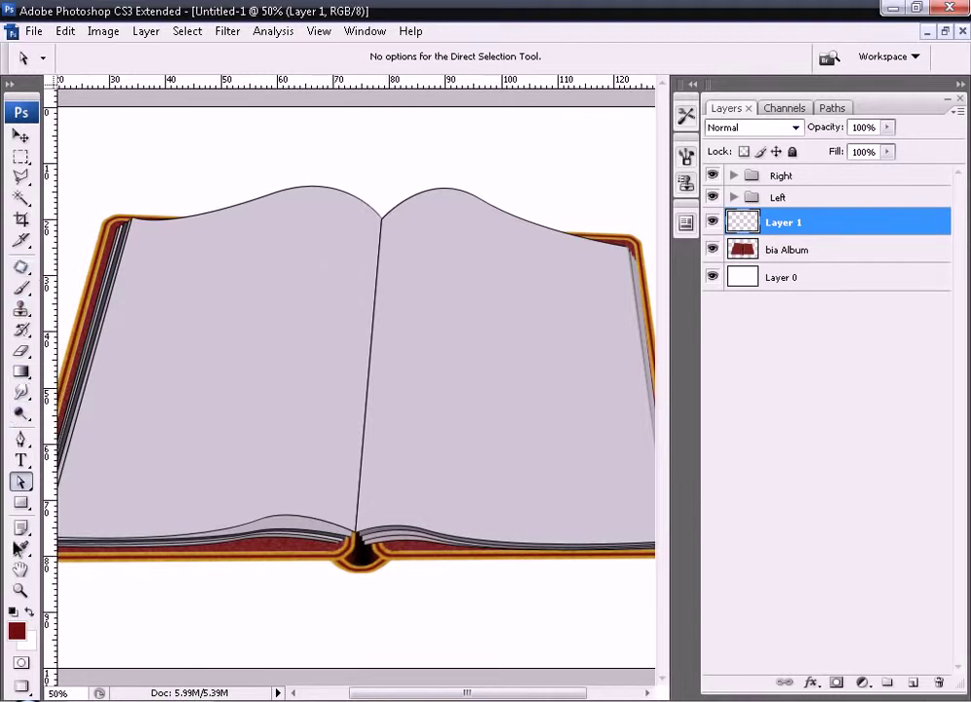
# Start a Shape 2 outline at the page edge with the Pen, set fill 0% and clear its layer style.
pyautogui.click(24, 441)
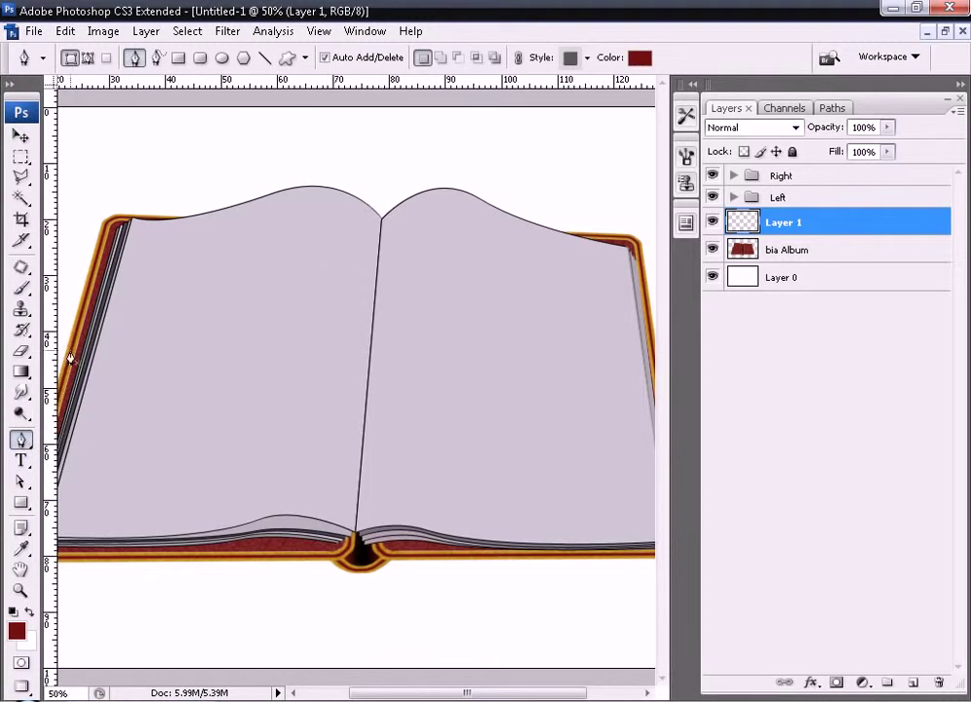
pyautogui.moveTo(300, 442)
pyautogui.mouseDown()
pyautogui.moveTo(536, 565)
pyautogui.moveTo(564, 591)
pyautogui.mouseUp()
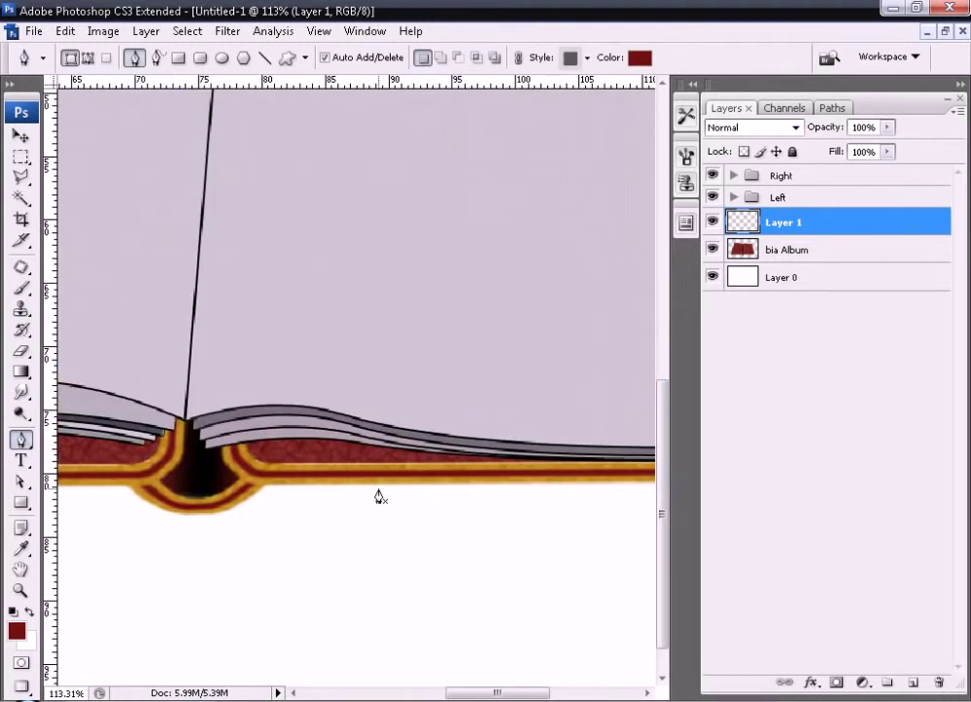
pyautogui.moveTo(134, 325); pyautogui.dragTo(361, 525)
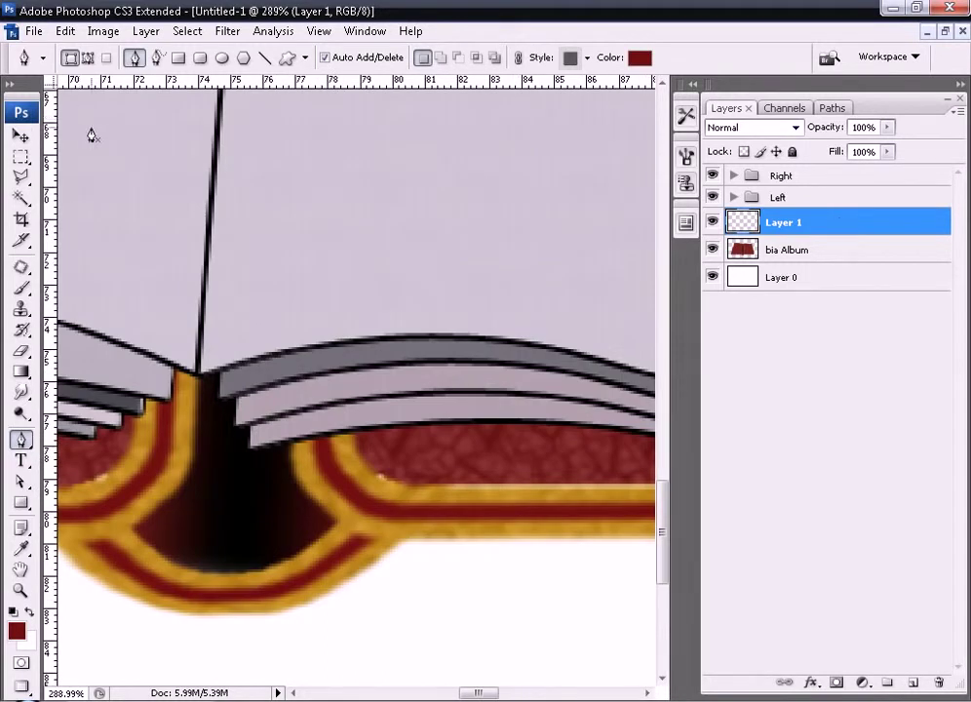
pyautogui.hscroll(5, 504, 441)
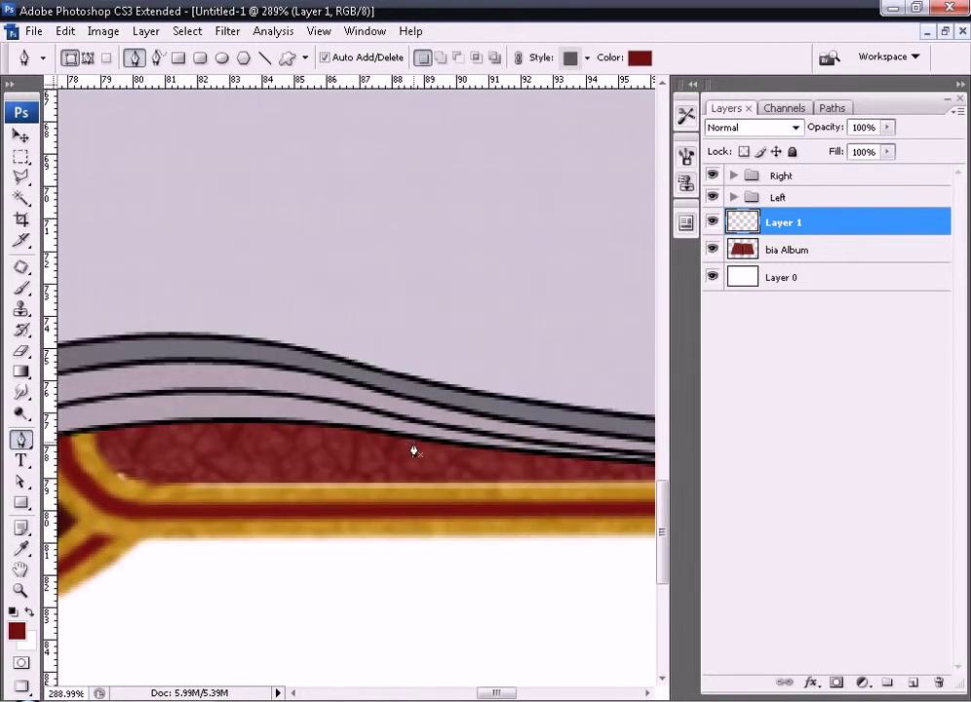
pyautogui.click(415, 440)
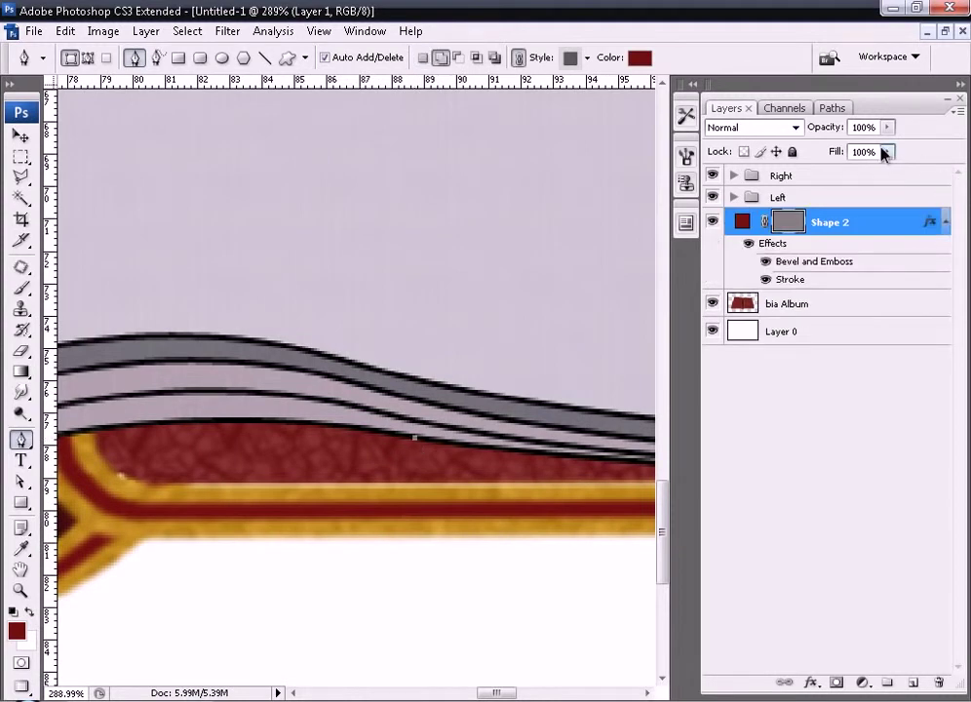
pyautogui.moveTo(888, 153); pyautogui.dragTo(778, 181)
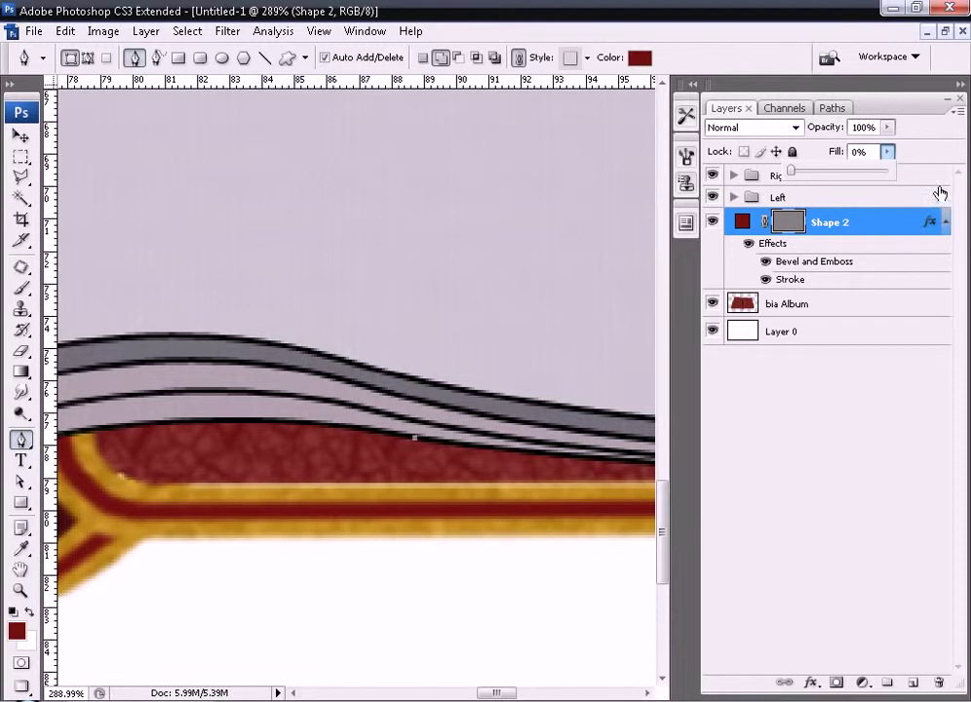
pyautogui.click(944, 222)
pyautogui.rightClick(835, 227)
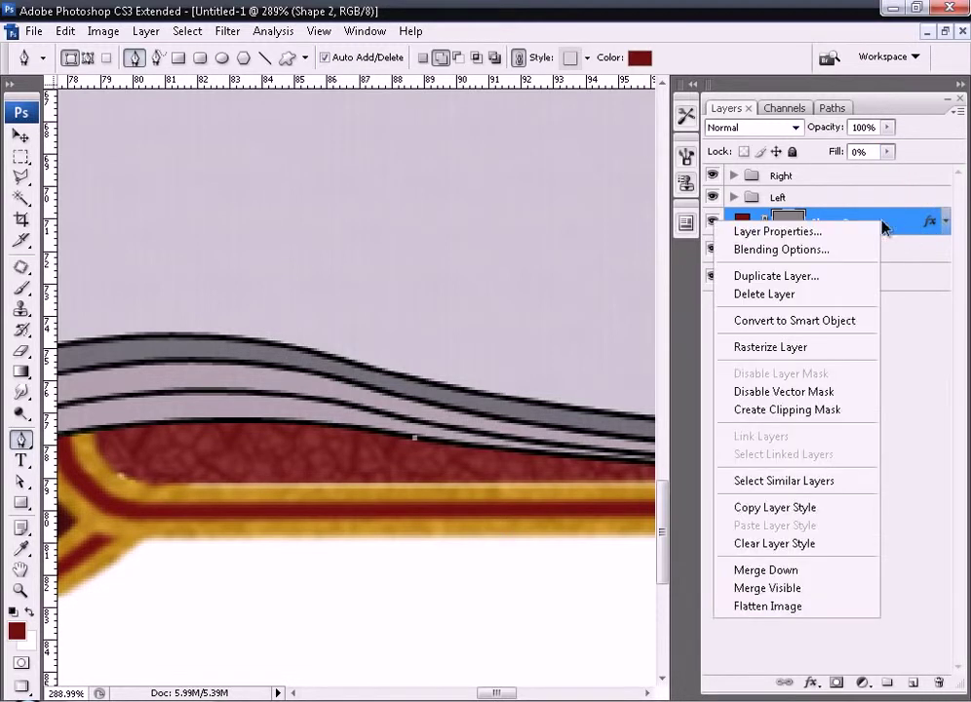
pyautogui.click(802, 546)
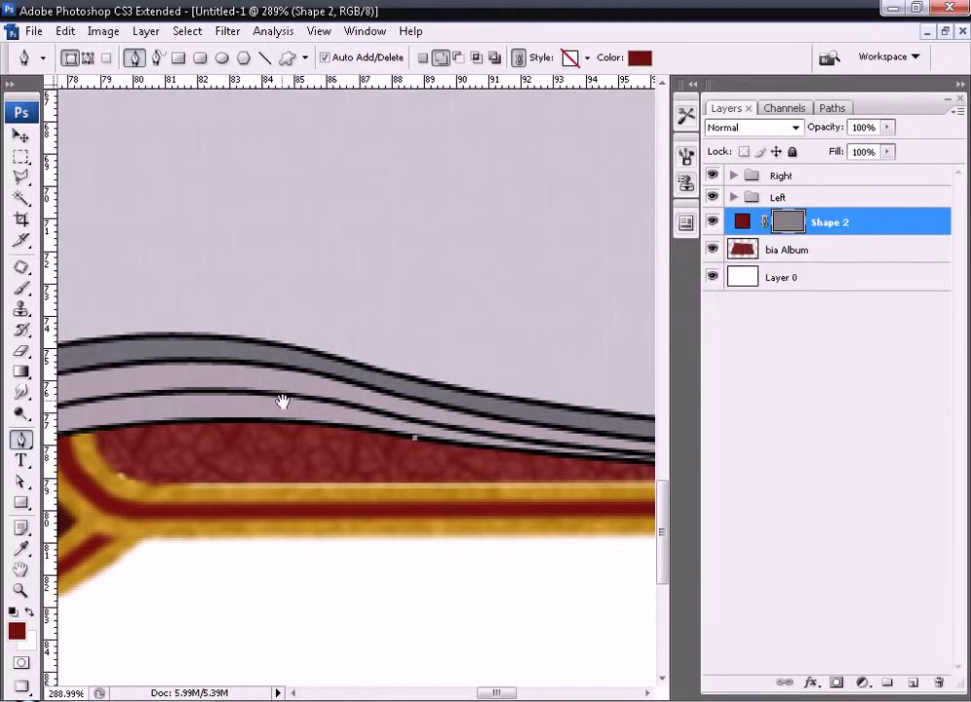
pyautogui.hscroll(-3, 482, 408)
# Place curved anchors along the lower page edges, into the spine groove and along the left page.
pyautogui.moveTo(348, 450); pyautogui.dragTo(295, 458)
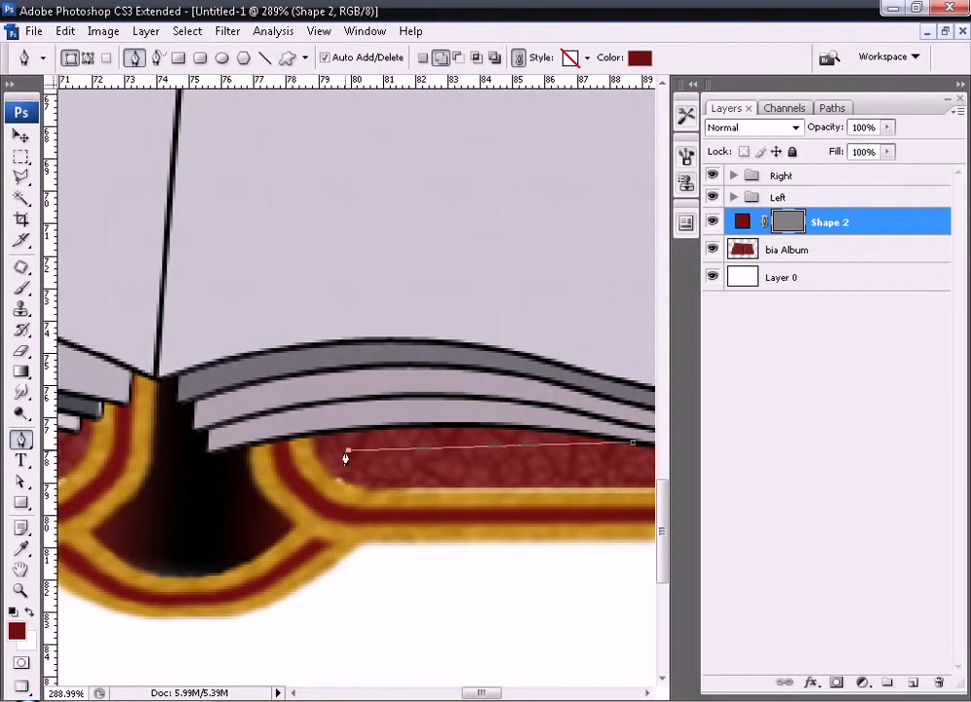
pyautogui.click(221, 475)
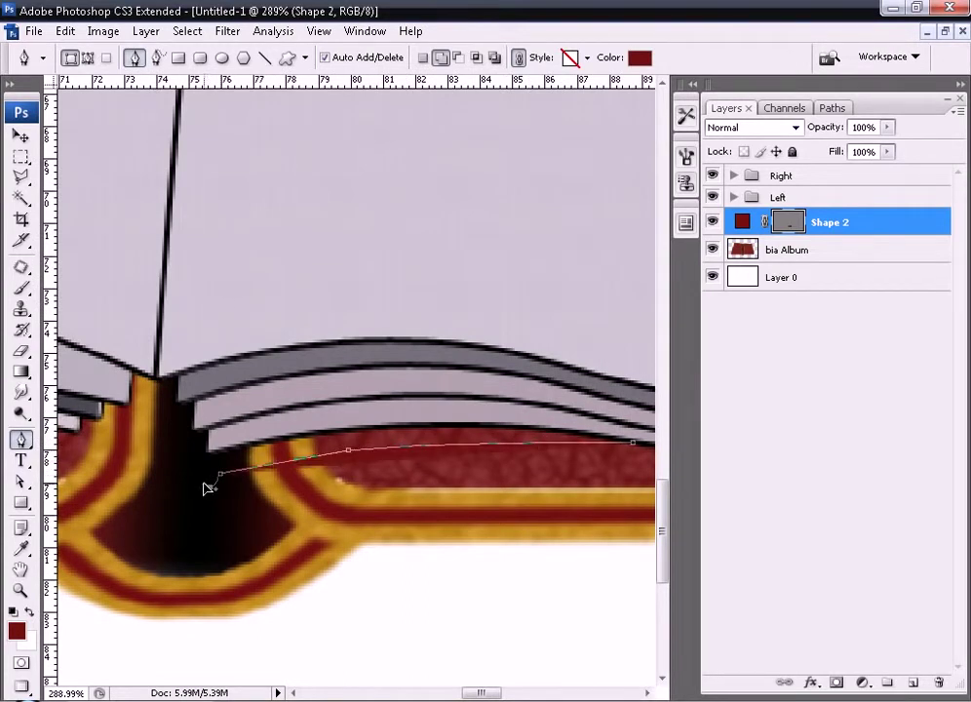
pyautogui.click(207, 487)
pyautogui.click(887, 152)
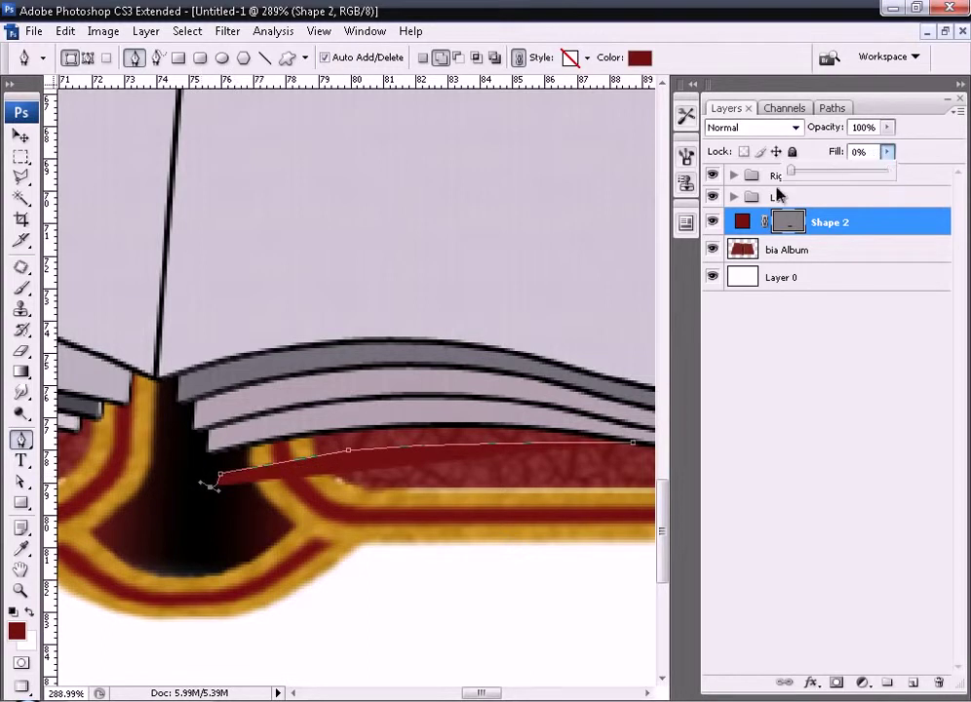
pyautogui.moveTo(160, 399); pyautogui.dragTo(145, 396)
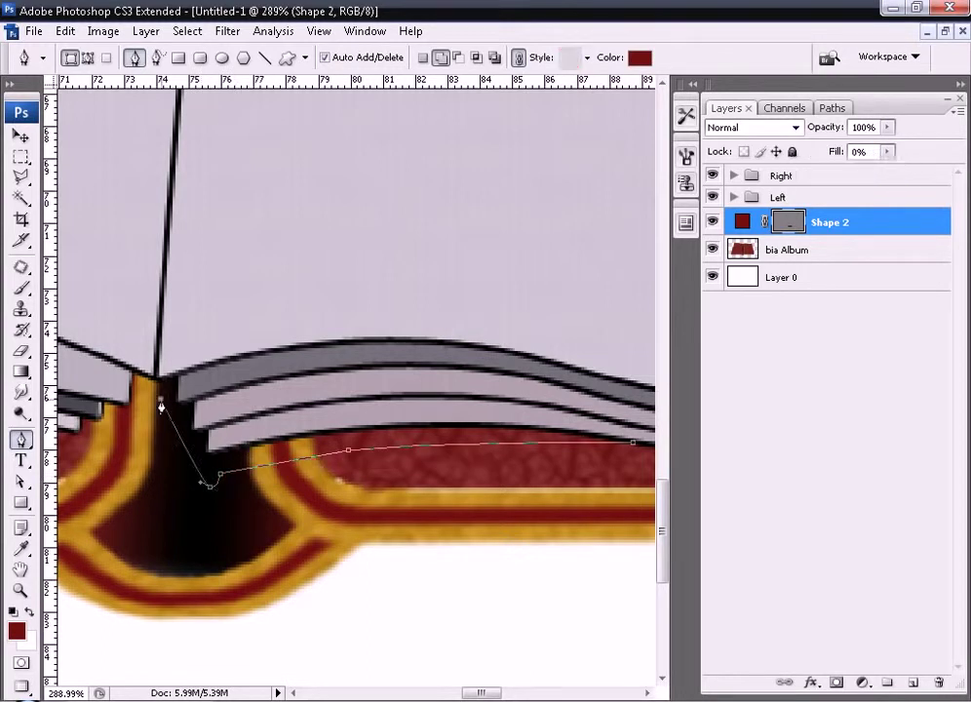
pyautogui.moveTo(94, 430); pyautogui.dragTo(251, 447)
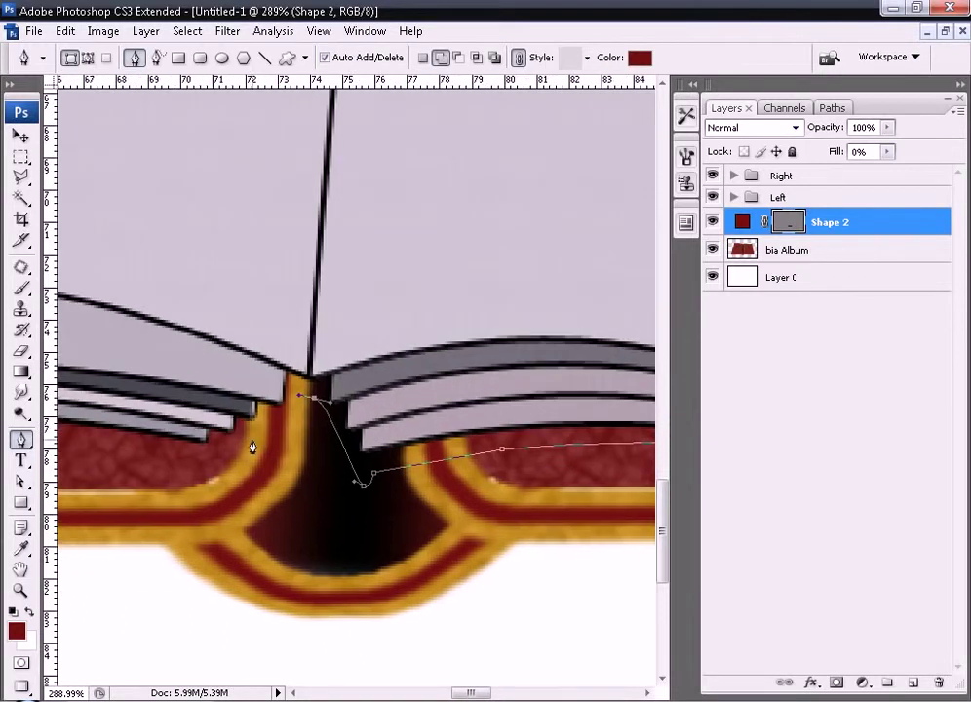
pyautogui.click(227, 447)
pyautogui.moveTo(191, 472)
pyautogui.mouseDown()
pyautogui.moveTo(184, 458)
pyautogui.moveTo(457, 440)
pyautogui.moveTo(258, 464)
pyautogui.mouseUp()
pyautogui.moveTo(509, 430)
pyautogui.mouseDown()
pyautogui.moveTo(293, 442)
pyautogui.moveTo(234, 477)
pyautogui.moveTo(178, 411)
pyautogui.moveTo(422, 411)
pyautogui.moveTo(456, 421)
pyautogui.moveTo(437, 408)
pyautogui.mouseUp()
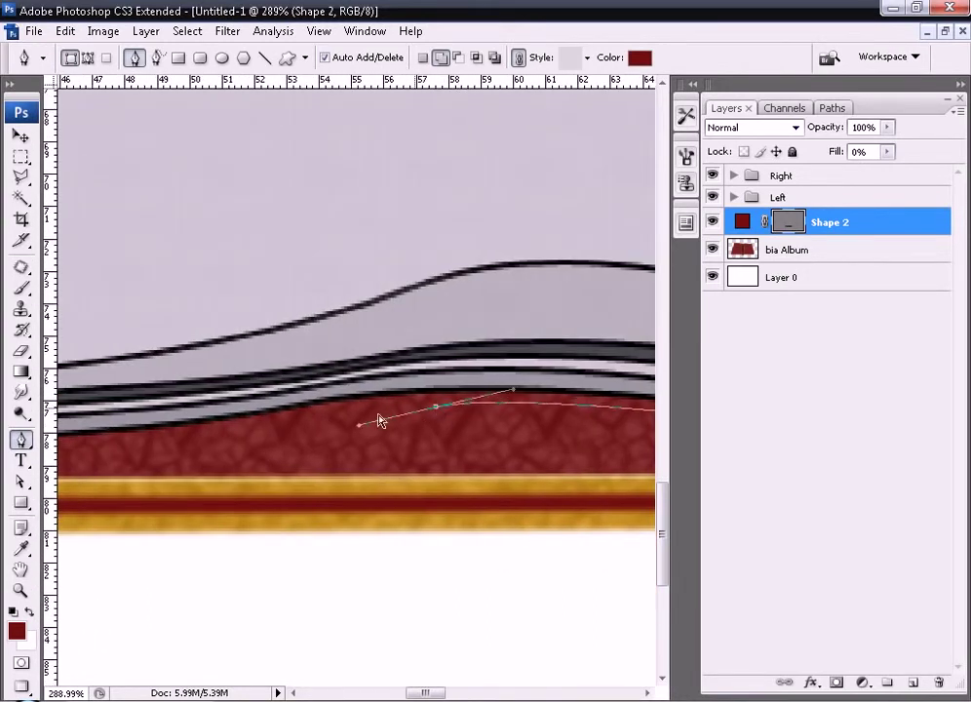
pyautogui.moveTo(201, 430); pyautogui.dragTo(167, 435)
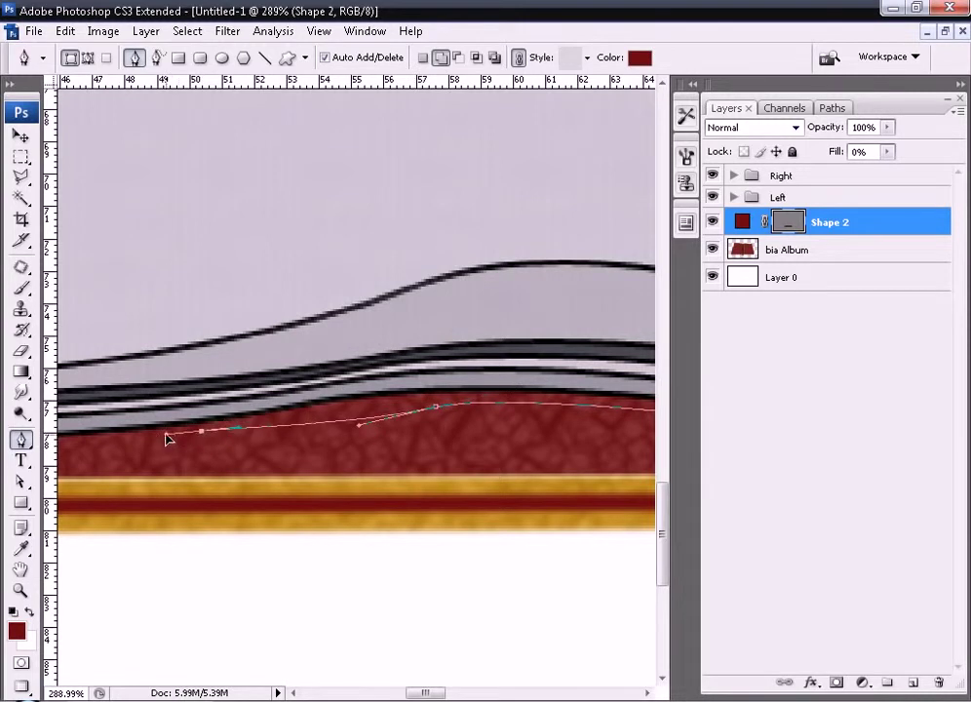
pyautogui.moveTo(361, 426); pyautogui.dragTo(351, 409)
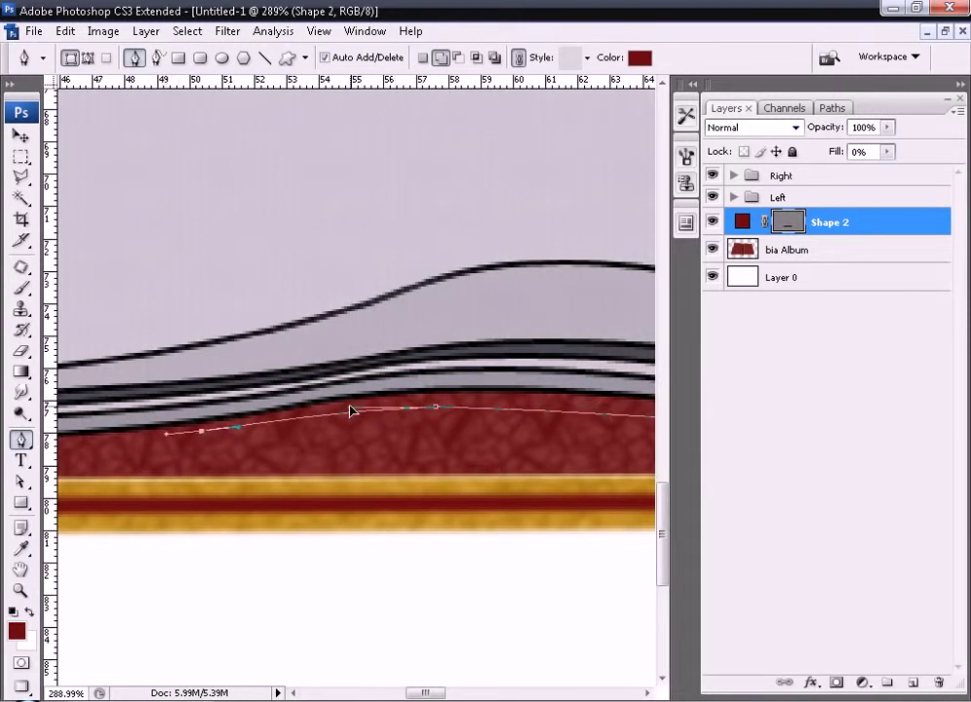
pyautogui.keyDown('ctrl'); pyautogui.click(437, 406); pyautogui.keyUp('ctrl')
# Add the remaining points, close the outline, and bend a bottom curve to follow the page edge.
pyautogui.moveTo(190, 435); pyautogui.dragTo(410, 420)
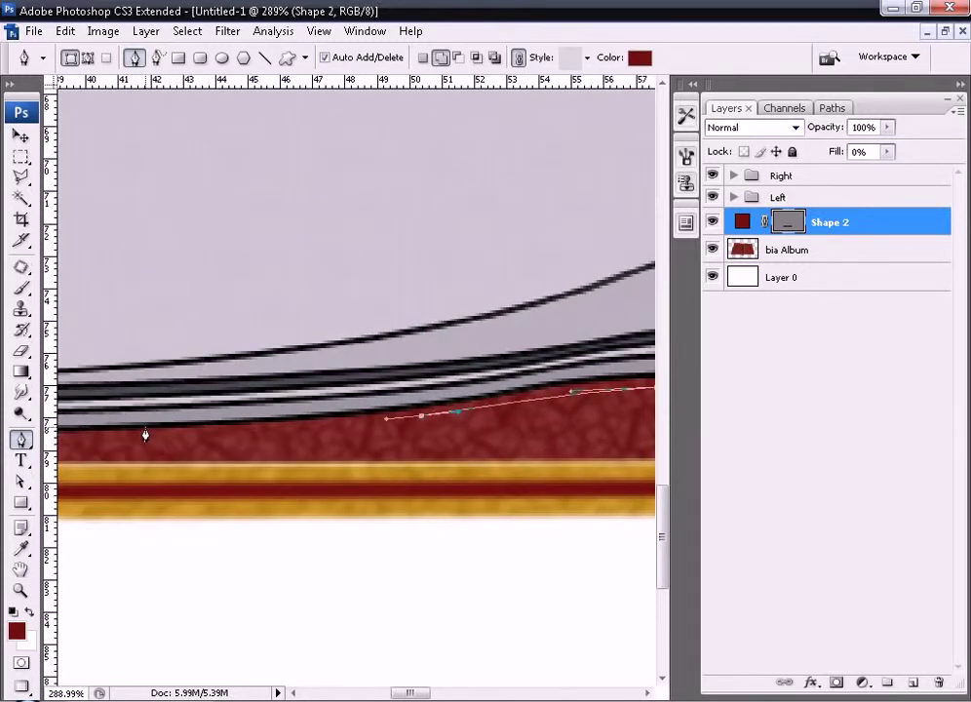
pyautogui.moveTo(494, 183); pyautogui.dragTo(228, 238)
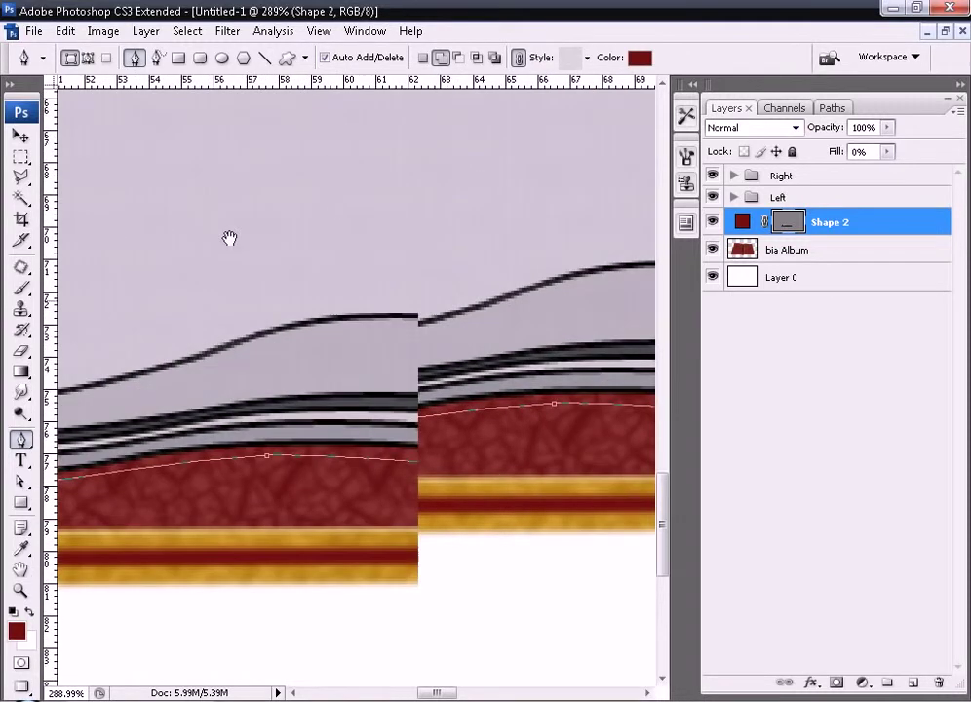
pyautogui.click(398, 224)
pyautogui.hscroll(3, 282, 232)
pyautogui.click(495, 239)
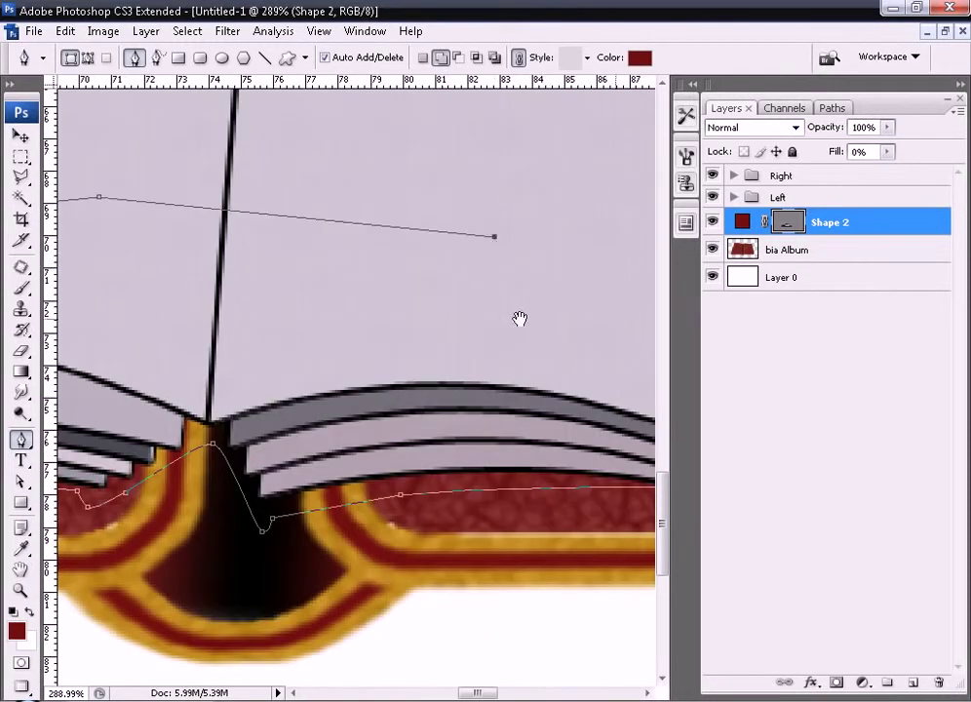
pyautogui.hscroll(3, 518, 319)
pyautogui.click(440, 314)
pyautogui.click(426, 480)
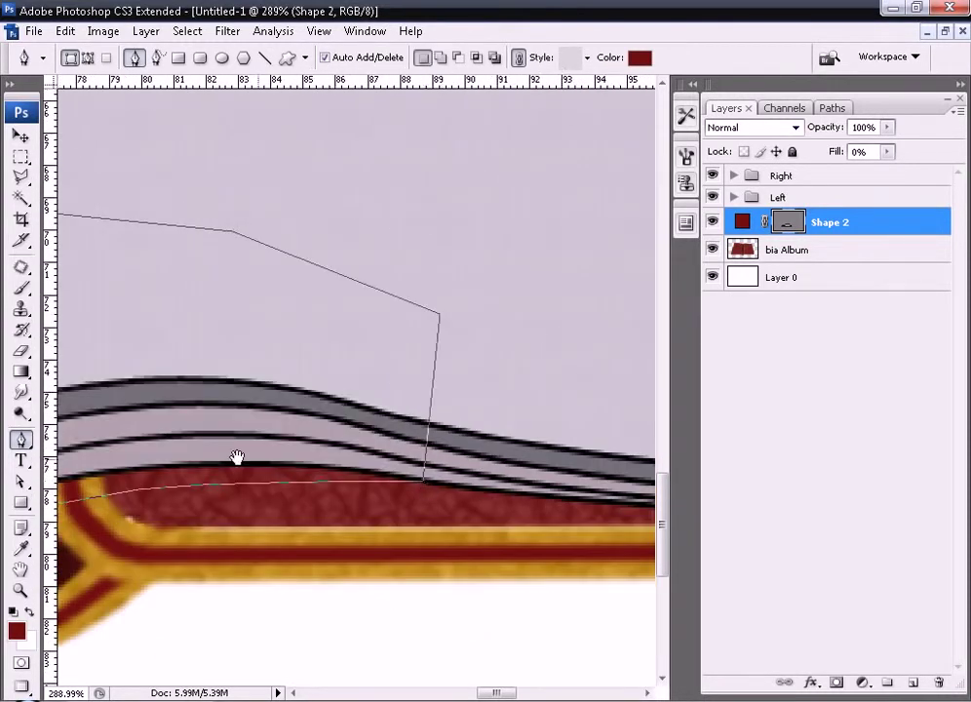
pyautogui.hscroll(-3, 283, 468)
pyautogui.moveTo(360, 456); pyautogui.dragTo(474, 440)
pyautogui.moveTo(305, 463); pyautogui.dragTo(295, 468)
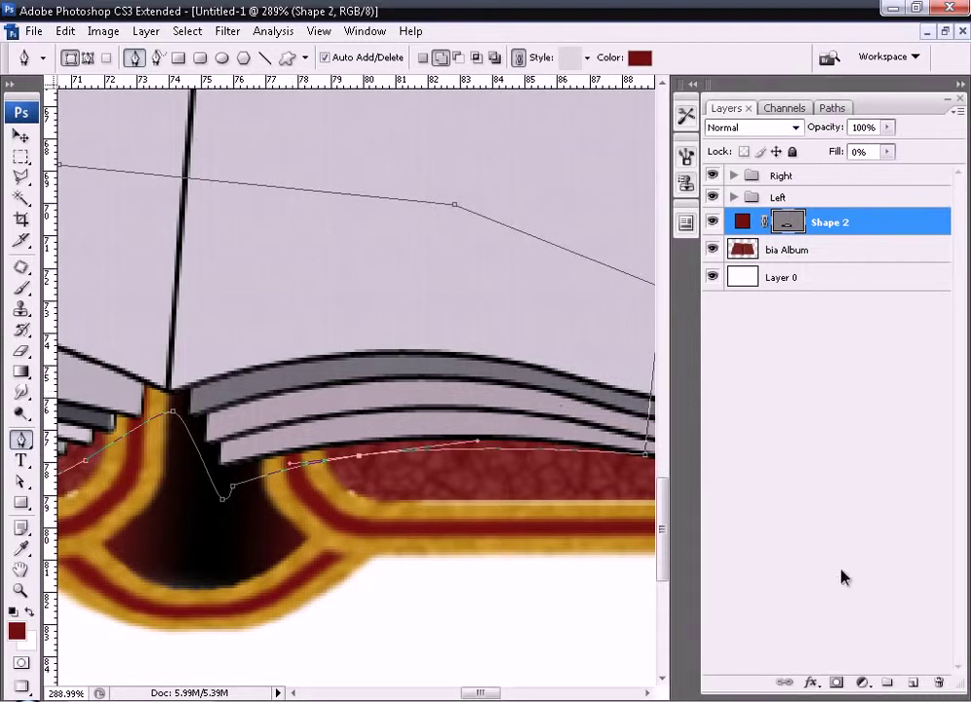
# Add a black Stroke effect to the Shape 2 layer.
pyautogui.click(809, 683)
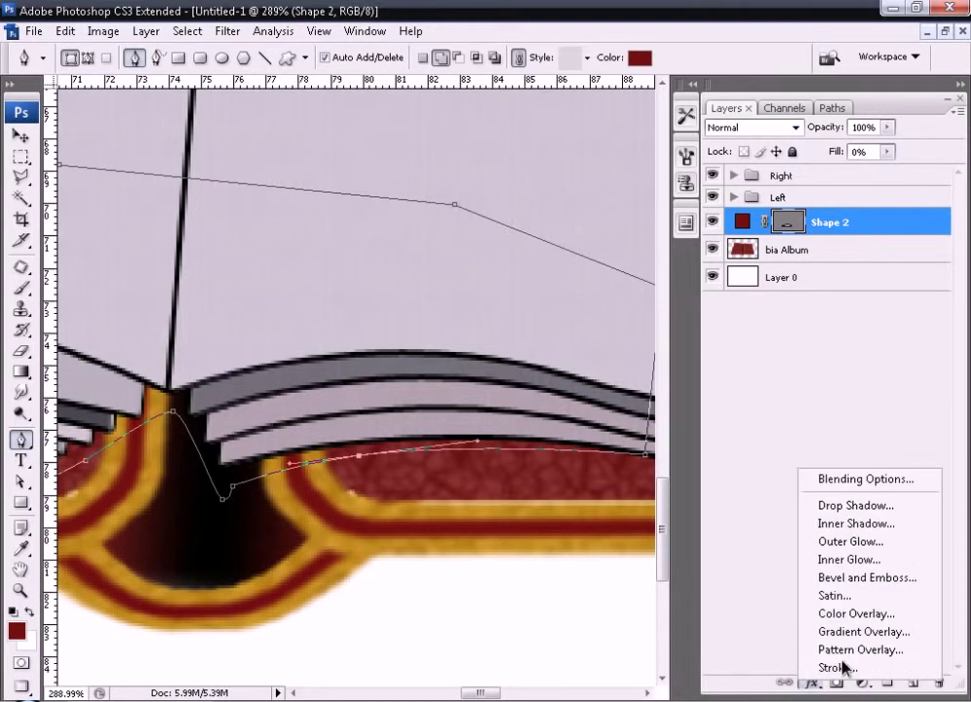
pyautogui.press('Escape')
pyautogui.press('h')
pyautogui.click(543, 407)
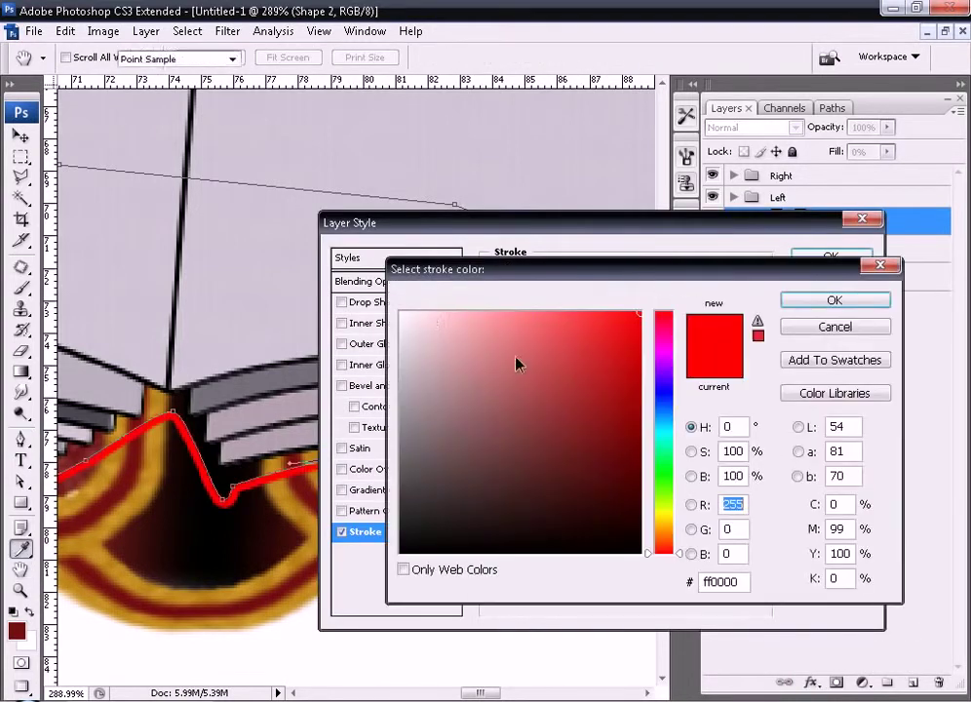
pyautogui.click(641, 552)
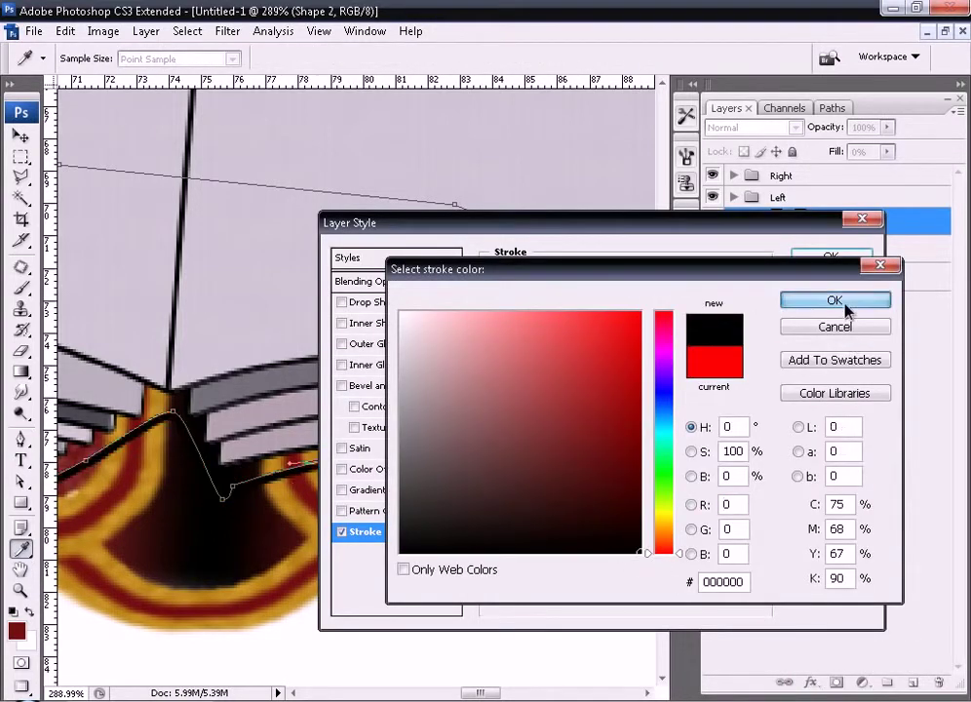
pyautogui.click(829, 300)
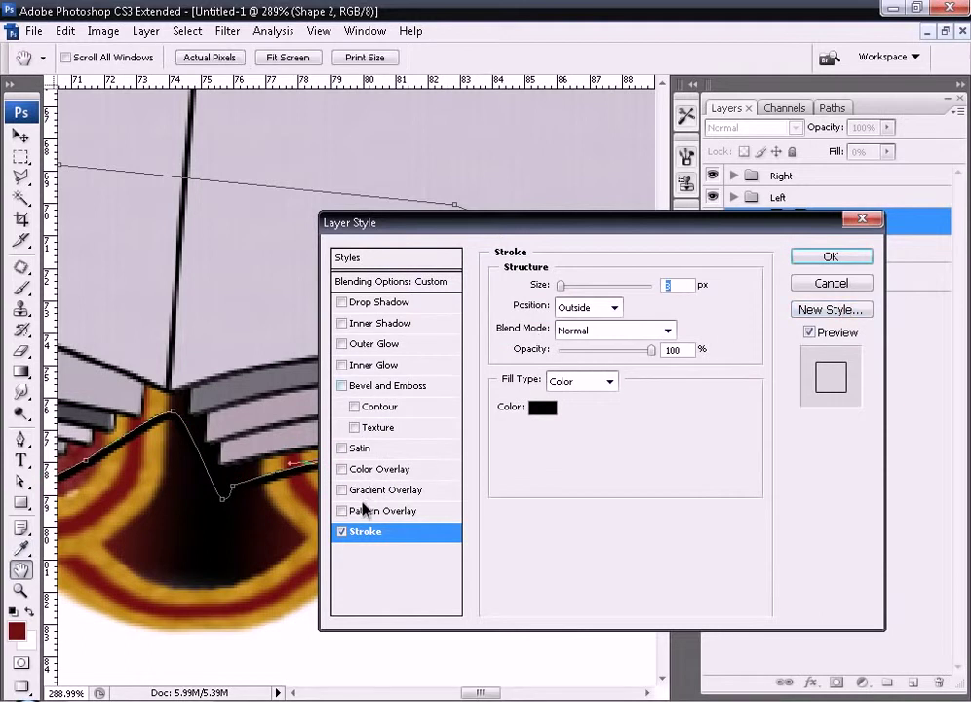
pyautogui.click(830, 257)
# Raise Shape 2's fill to 100% and give it a very dark fill colour.
pyautogui.click(887, 151)
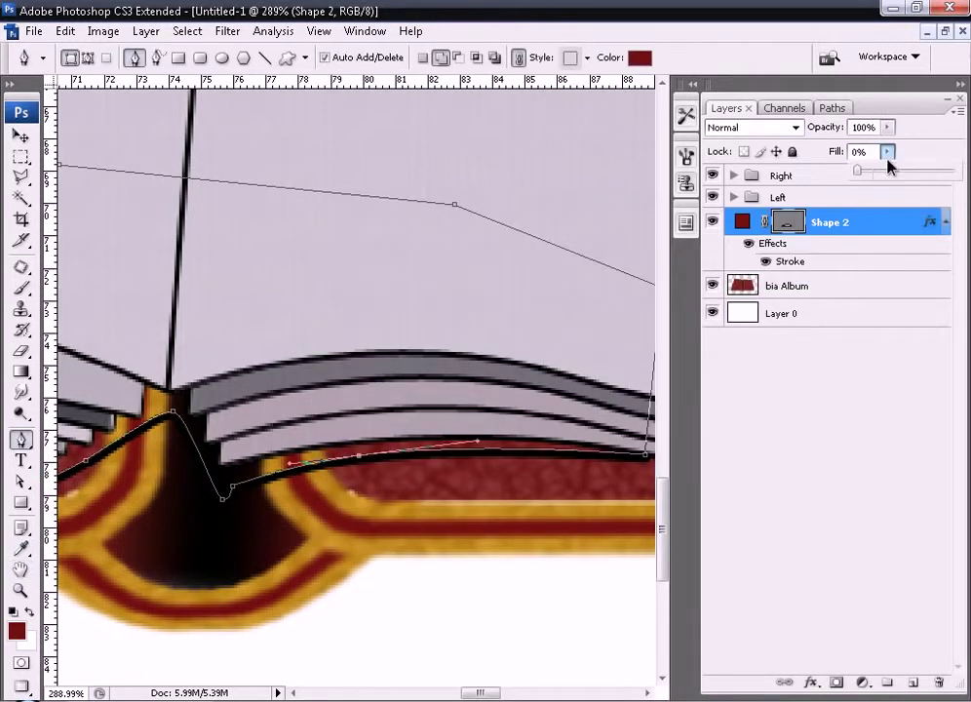
pyautogui.moveTo(858, 170); pyautogui.dragTo(953, 170)
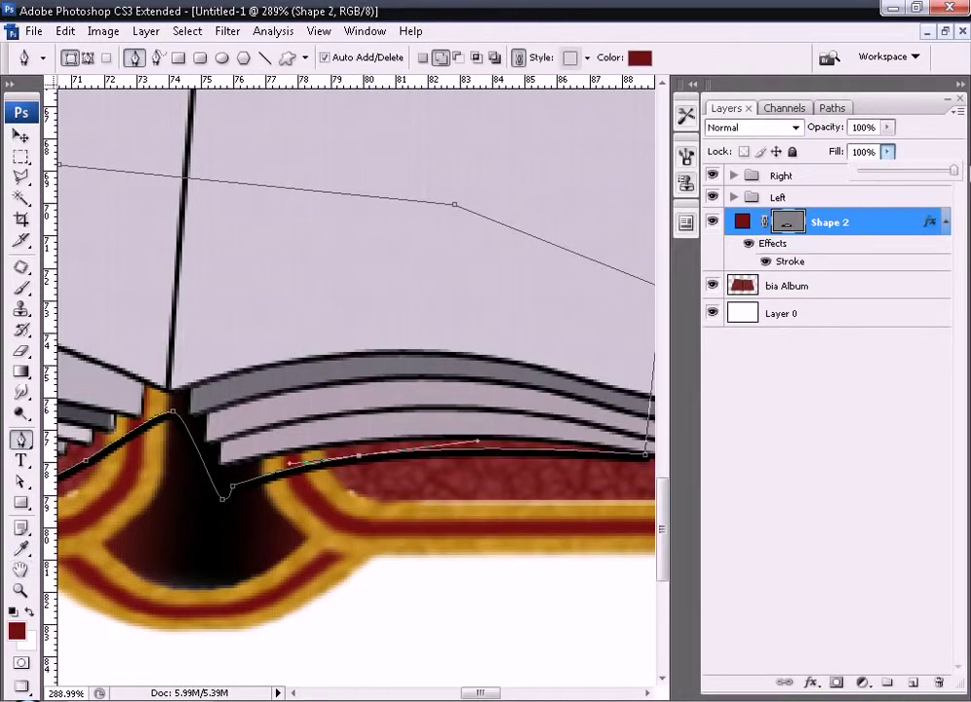
pyautogui.doubleClick(743, 222)
pyautogui.click(422, 525)
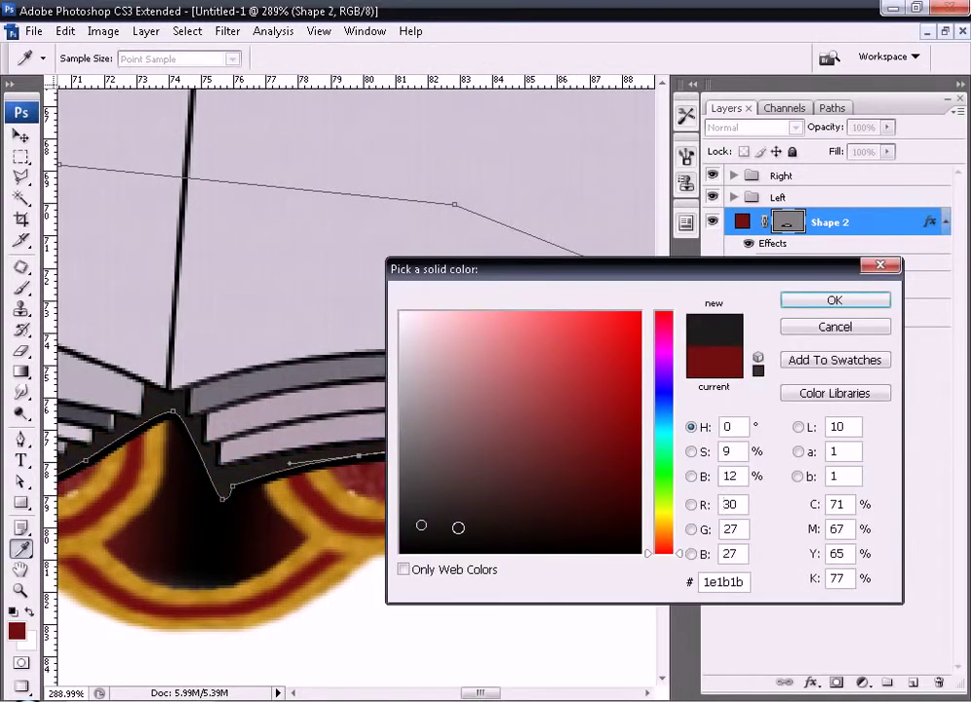
pyautogui.click(459, 528)
pyautogui.click(807, 304)
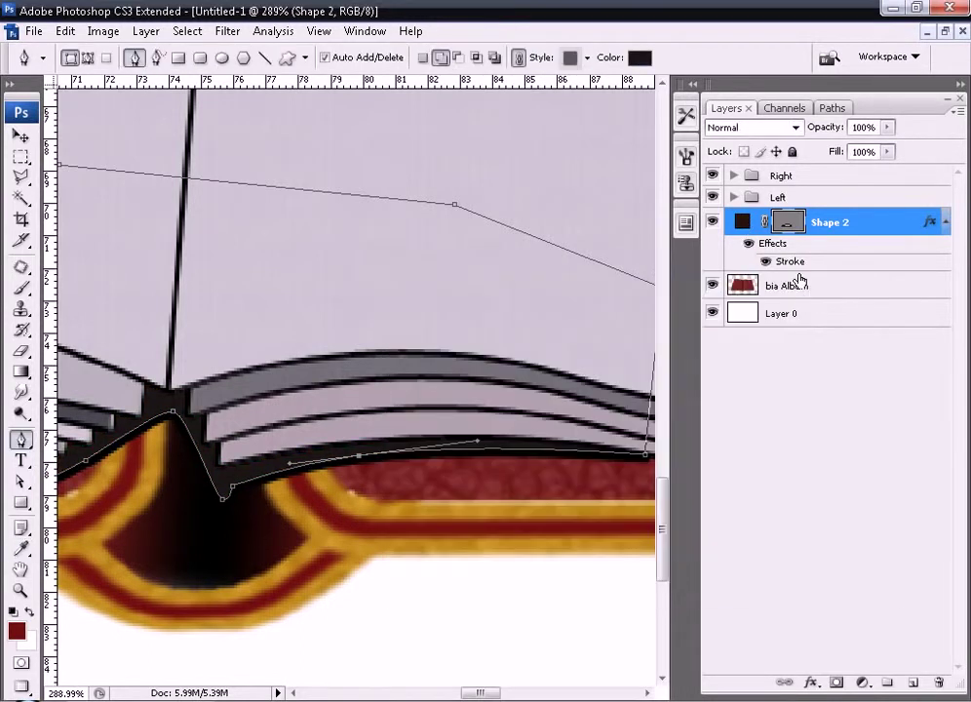
# Add a crackled Pattern Overlay at a small scale and 12% opacity.
pyautogui.click(810, 680)
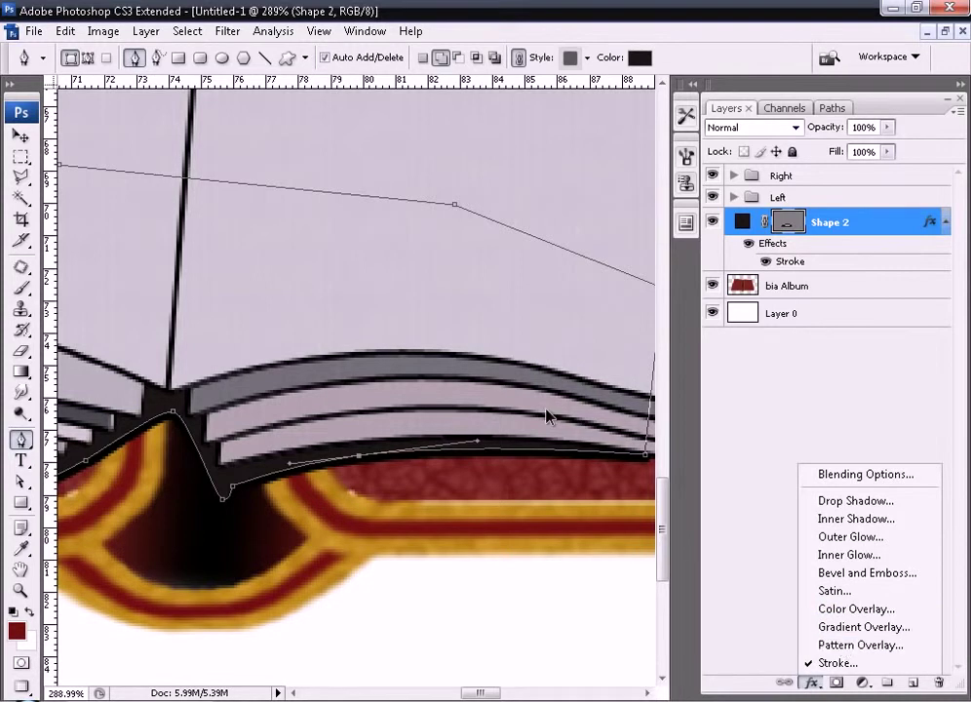
pyautogui.click(842, 646)
pyautogui.click(570, 361)
pyautogui.click(589, 437)
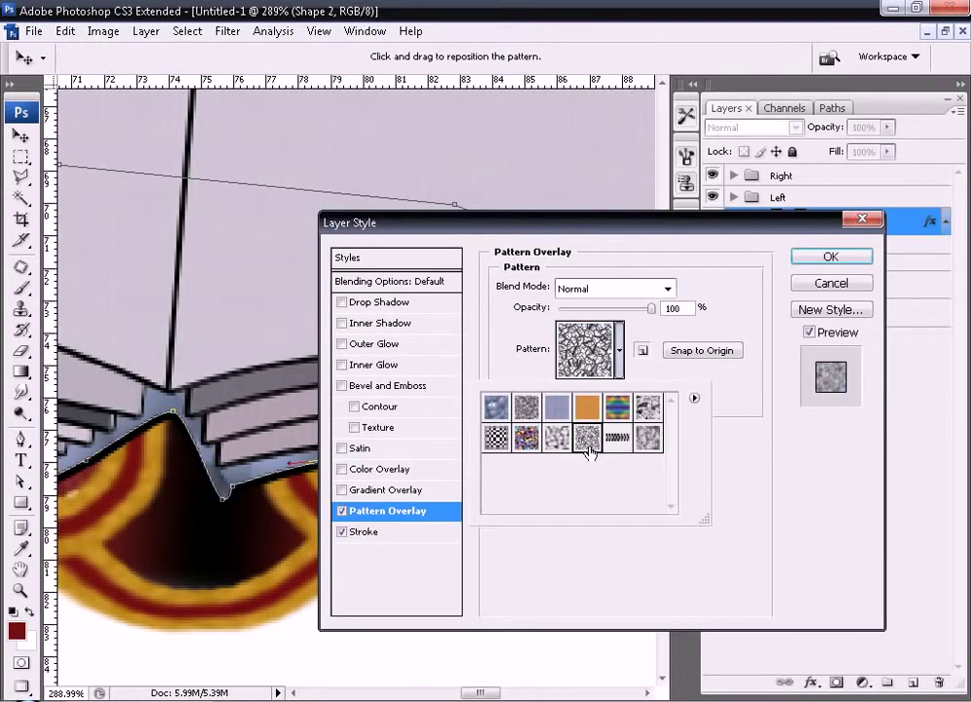
pyautogui.click(749, 331)
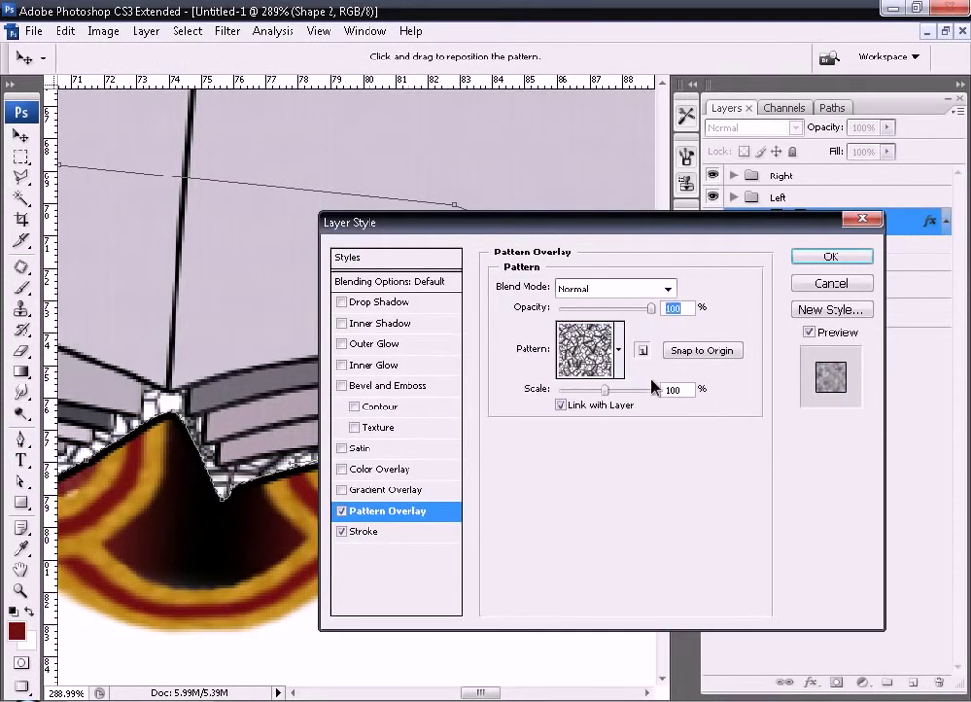
pyautogui.moveTo(586, 395); pyautogui.dragTo(578, 395)
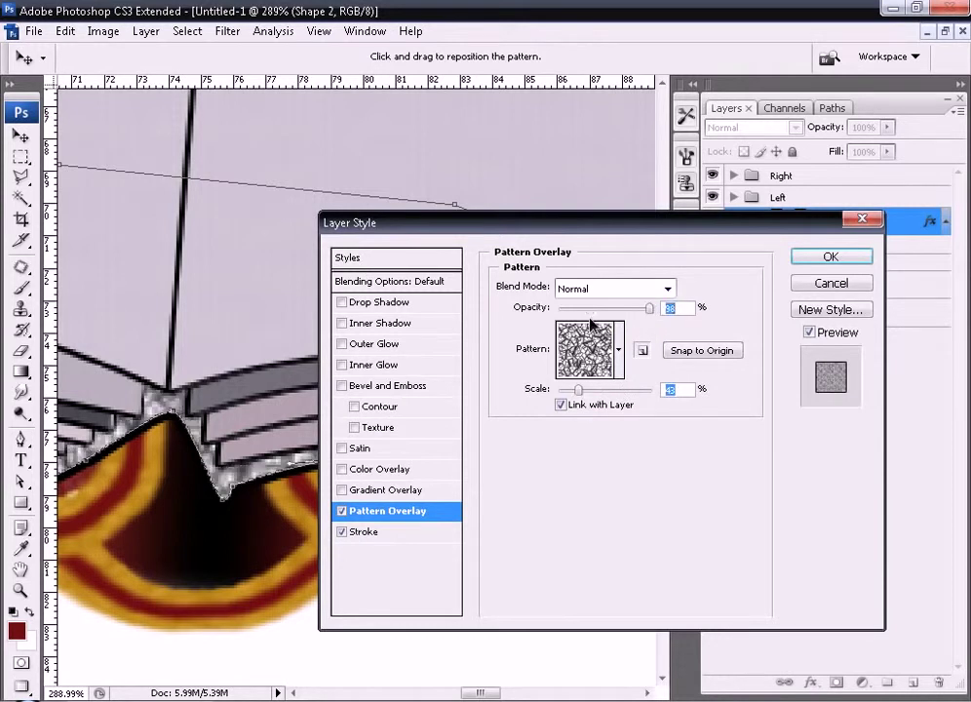
pyautogui.moveTo(589, 316); pyautogui.dragTo(570, 316)
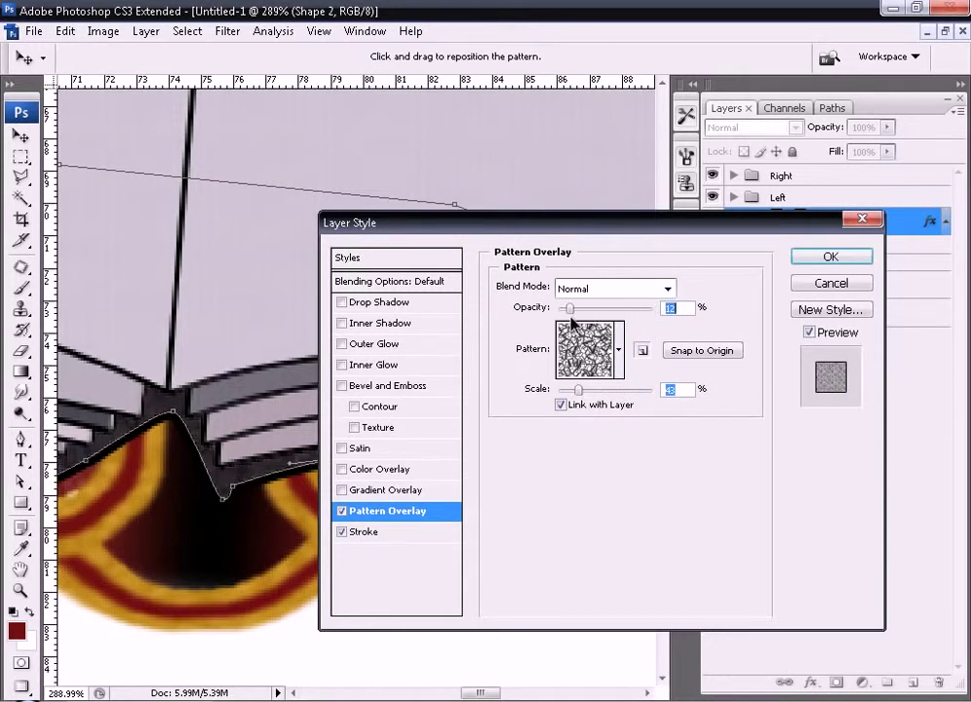
pyautogui.click(824, 260)
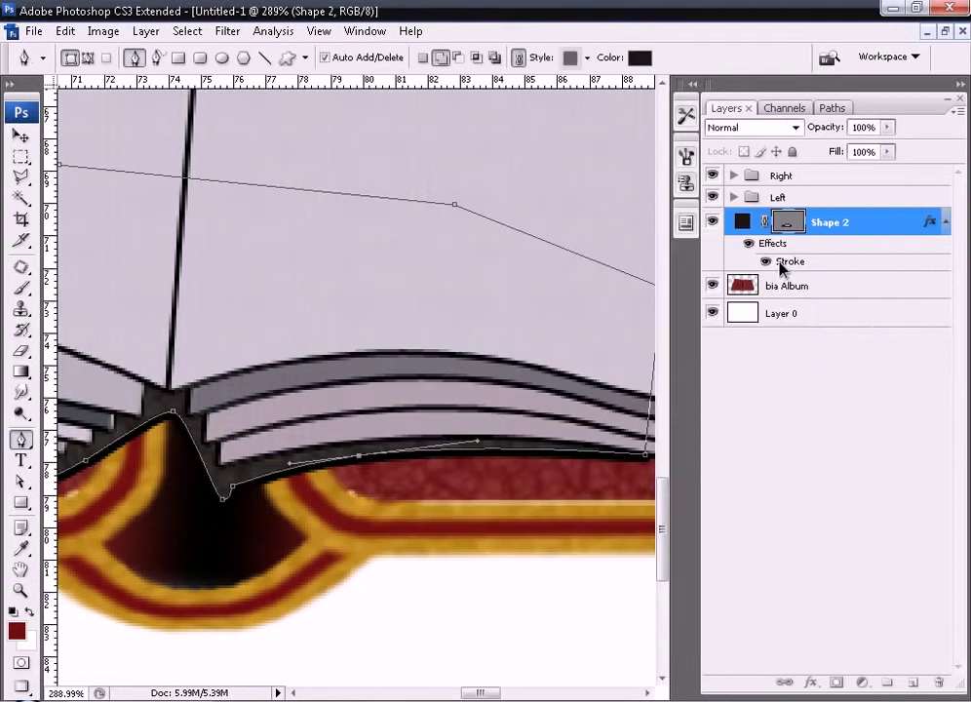
# Darken the shape's fill to near black, hide its path, and zoom out to view the book.
pyautogui.doubleClick(743, 222)
pyautogui.click(427, 545)
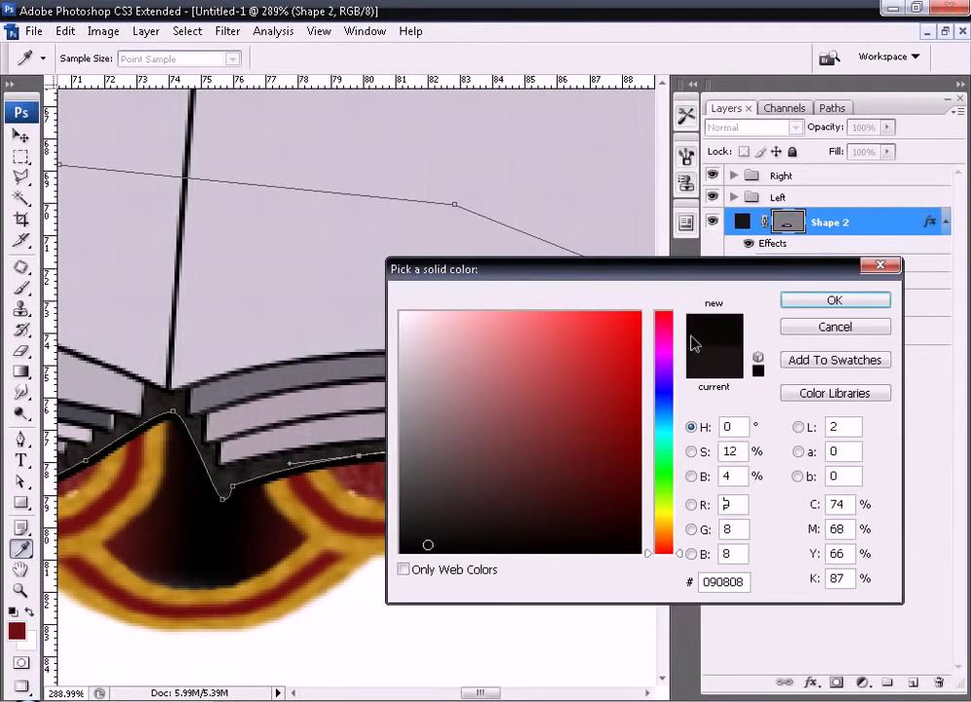
pyautogui.click(834, 299)
pyautogui.press('v')
pyautogui.click(732, 453)
pyautogui.hotkey('ctrl', 'alt', '0')
pyautogui.hotkey('ctrl', '-')
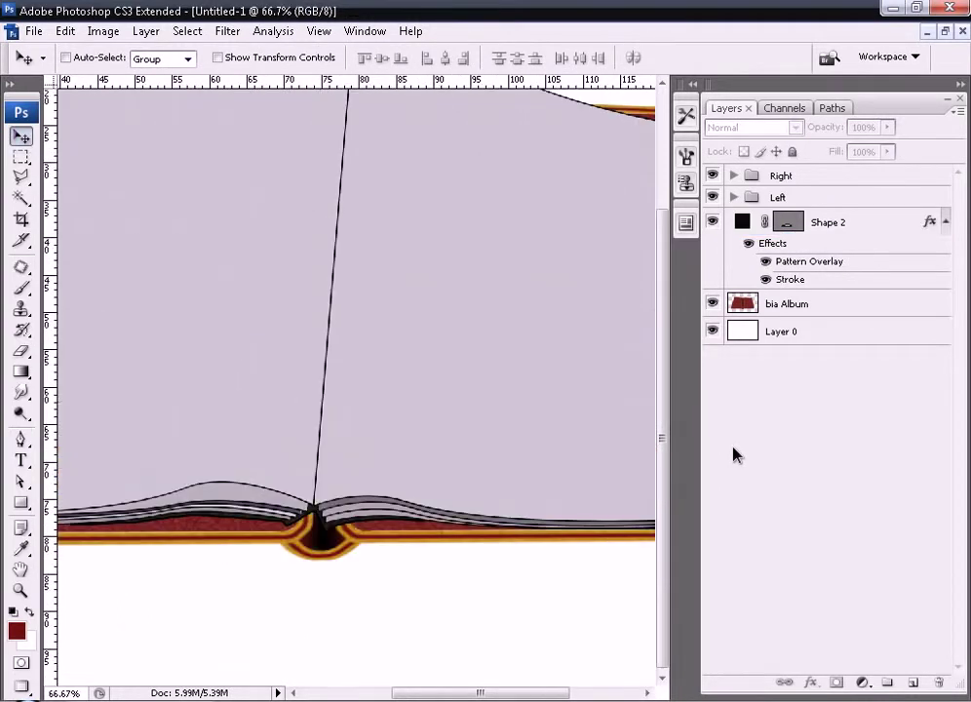
# Save the left page outline from the Left group as a selection channel named L.
pyautogui.hotkey('ctrl', '-')
pyautogui.hotkey('ctrl', '-')
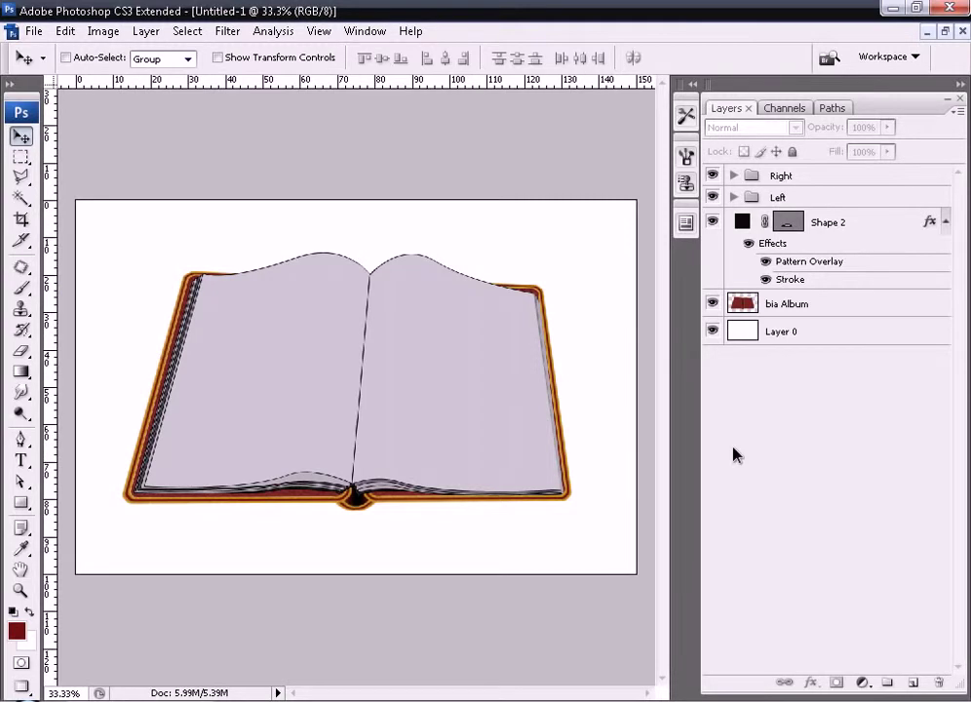
pyautogui.hotkey('ctrl', '+')
pyautogui.hotkey('ctrl', '-')
pyautogui.click(733, 197)
pyautogui.keyDown('ctrl'); pyautogui.click(792, 229); pyautogui.keyUp('ctrl')
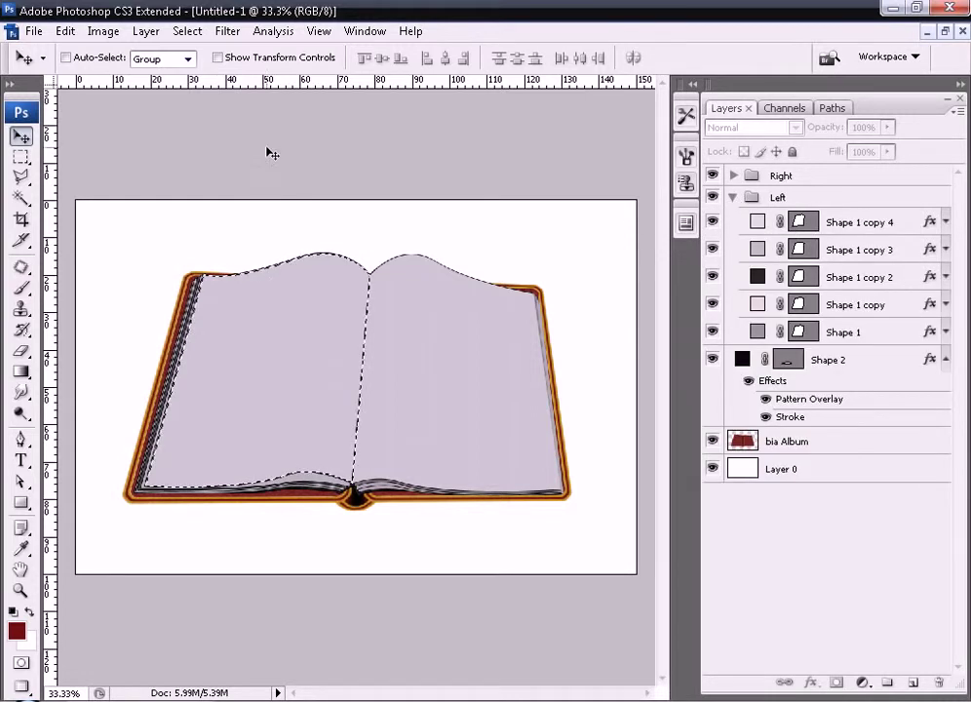
pyautogui.click(187, 31)
pyautogui.click(231, 357)
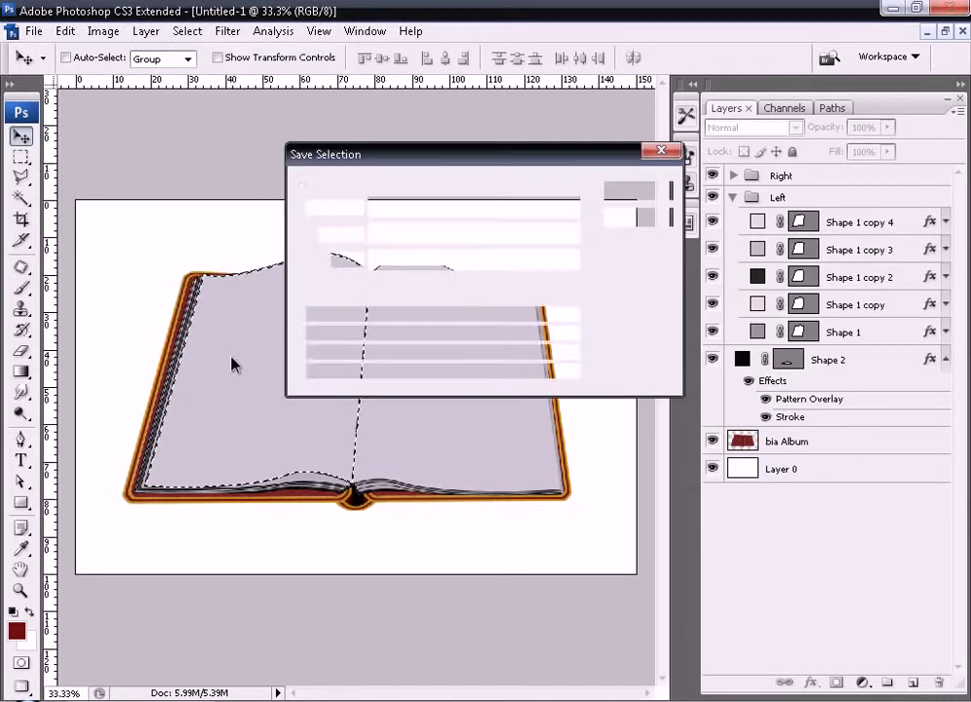
pyautogui.write('L')
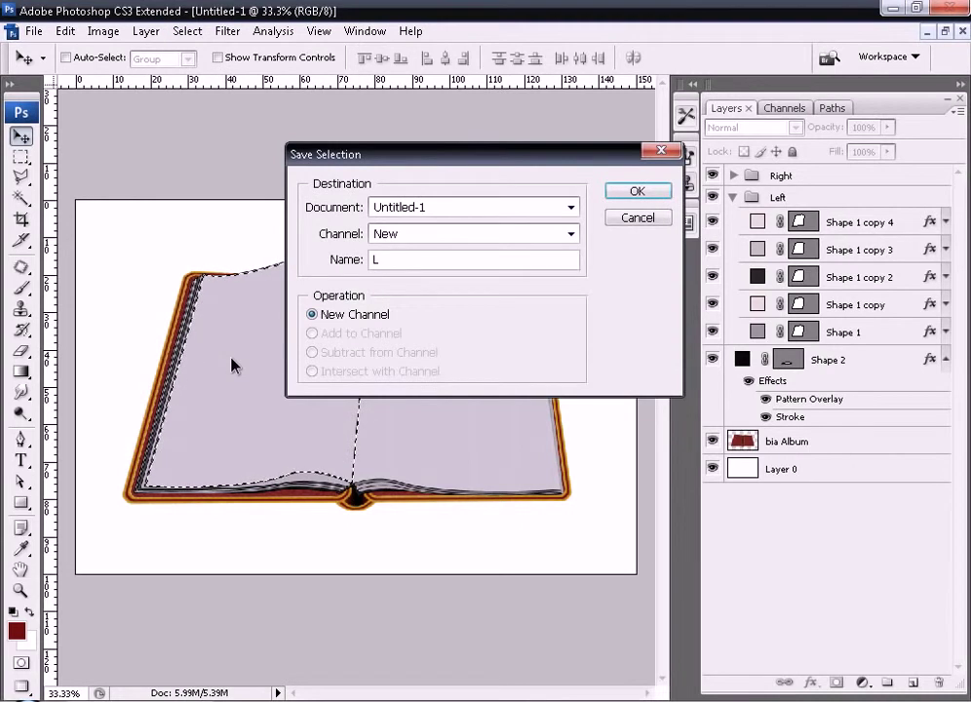
pyautogui.press('Return')
pyautogui.hotkey('ctrl', 'd')
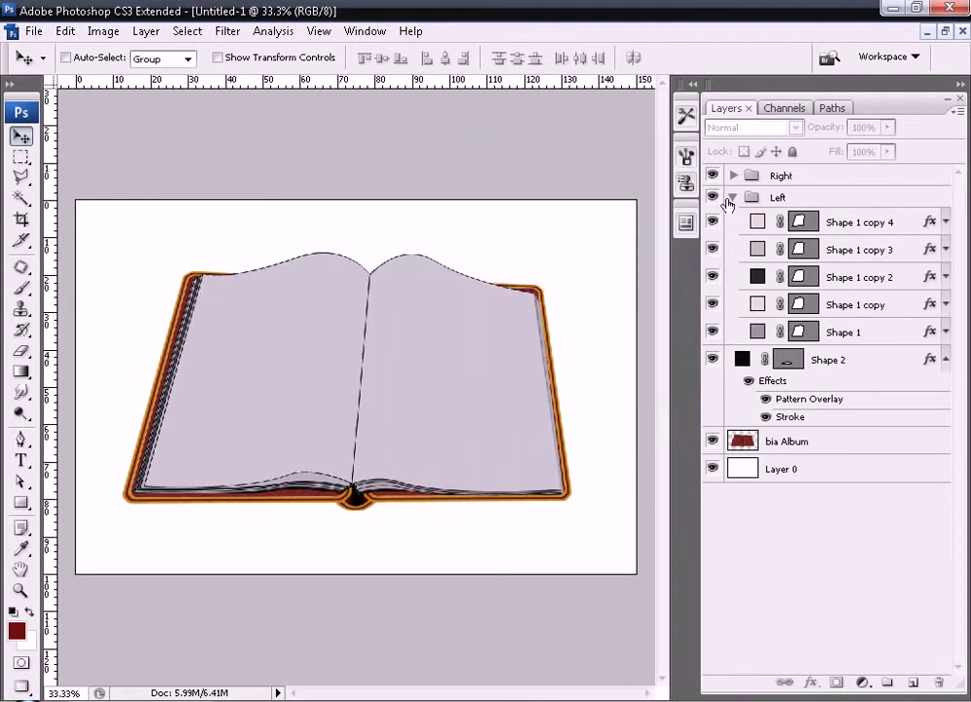
# Save the right page outline from the Right group as a selection channel named R.
pyautogui.click(732, 198)
pyautogui.click(733, 176)
pyautogui.keyDown('ctrl'); pyautogui.click(810, 202); pyautogui.keyUp('ctrl')
pyautogui.moveTo(146, 31)
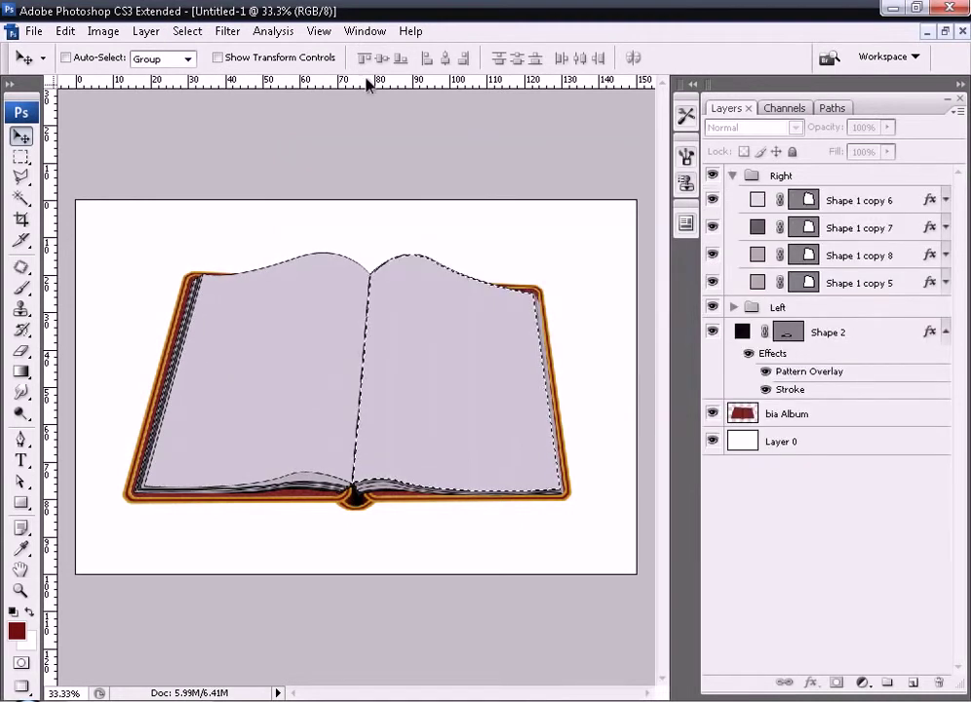
pyautogui.click(188, 31)
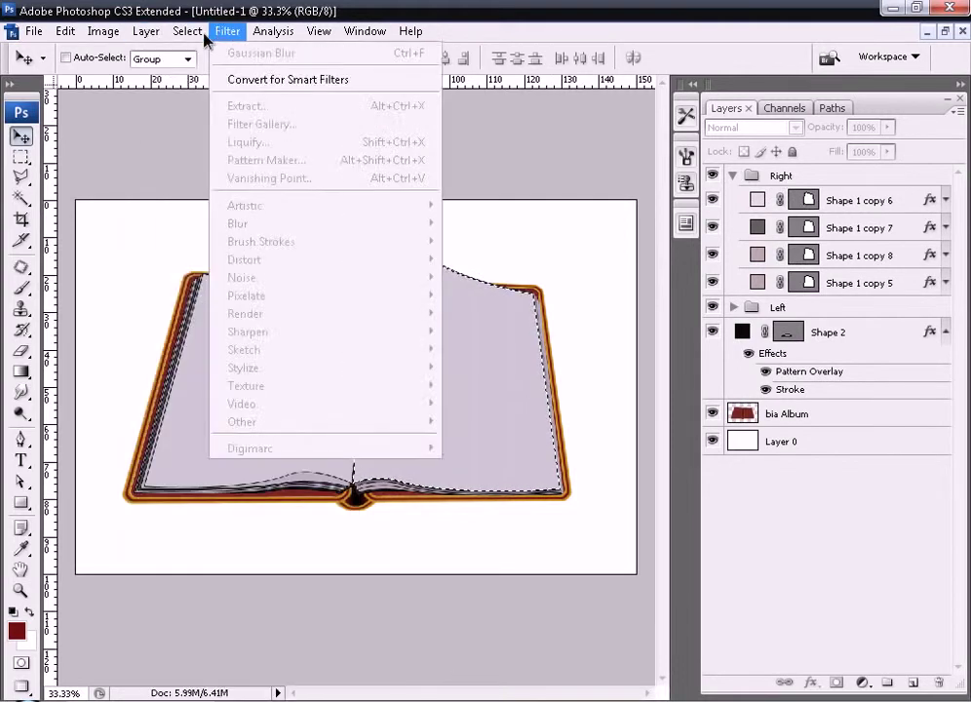
pyautogui.moveTo(187, 31)
pyautogui.click(228, 357)
pyautogui.write('R')
pyautogui.press('Return')
pyautogui.hotkey('ctrl', 'd')
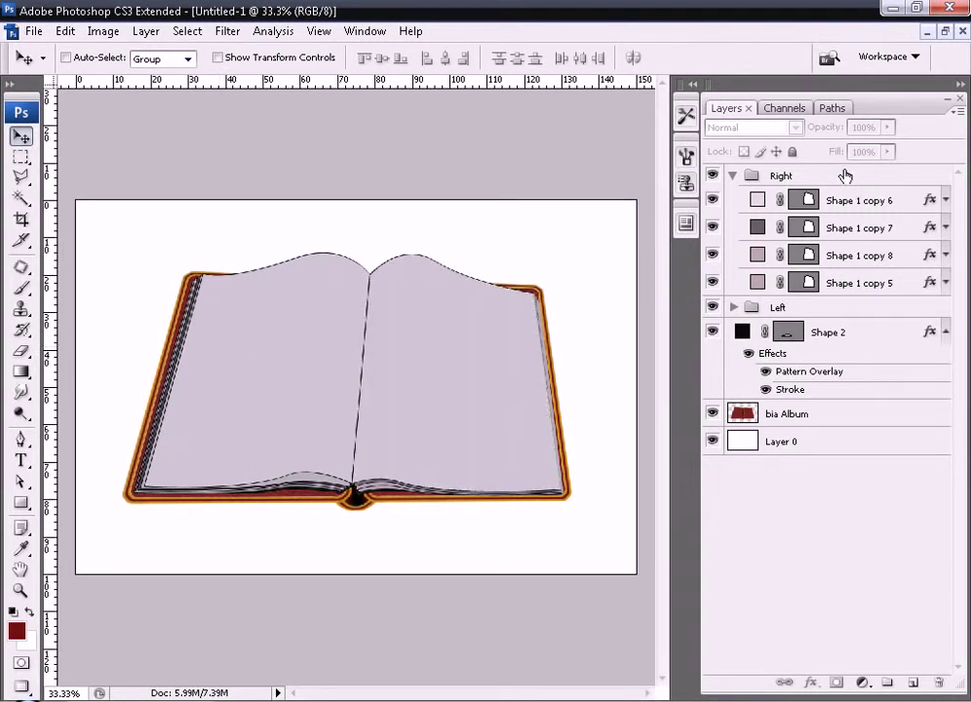
# Collapse the Left and Right layer groups and select the Right group.
pyautogui.click(735, 176)
pyautogui.click(734, 197)
pyautogui.click(734, 197)
pyautogui.click(836, 182)
# Rename the book layer to album and give it a soft drop shadow angled at 30°.
pyautogui.keyDown('shift'); pyautogui.click(811, 306); pyautogui.keyUp('shift')
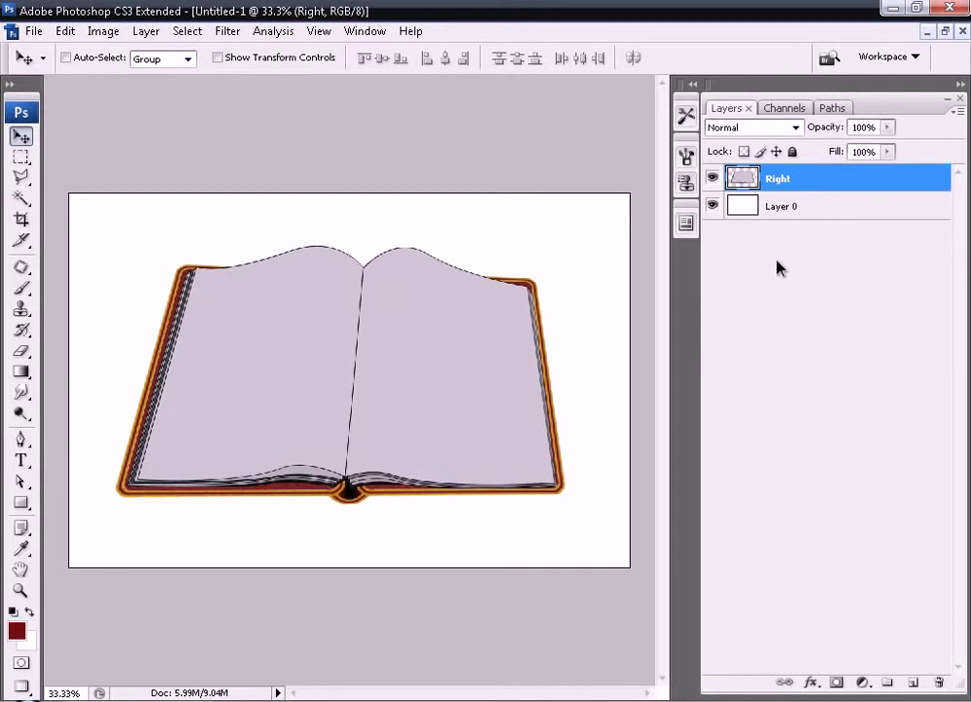
pyautogui.doubleClick(776, 179)
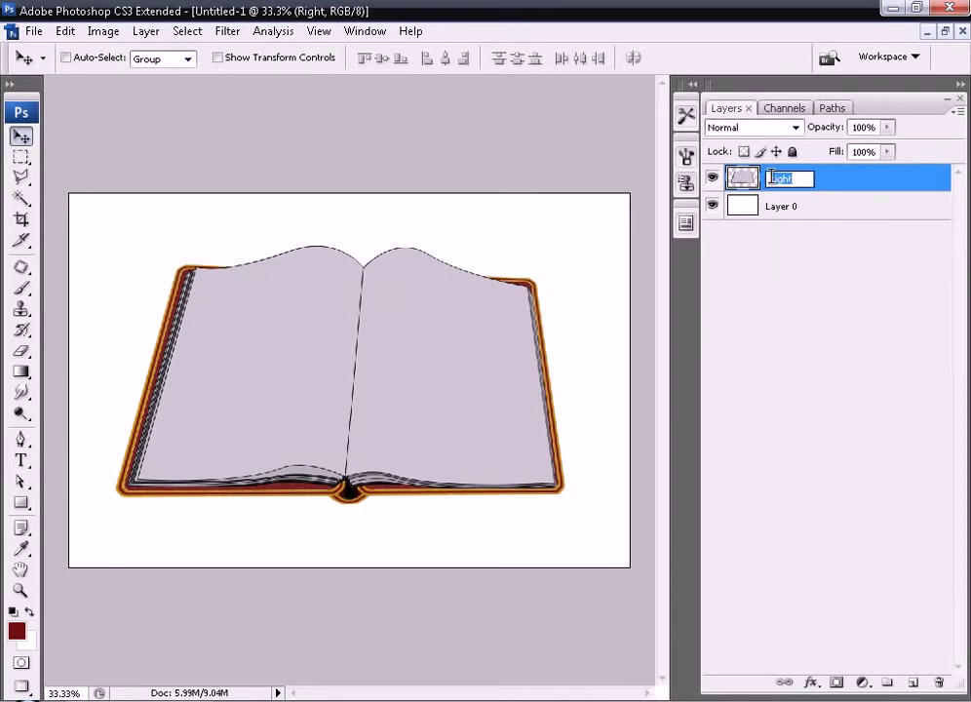
pyautogui.write('Album')
pyautogui.press('Return')
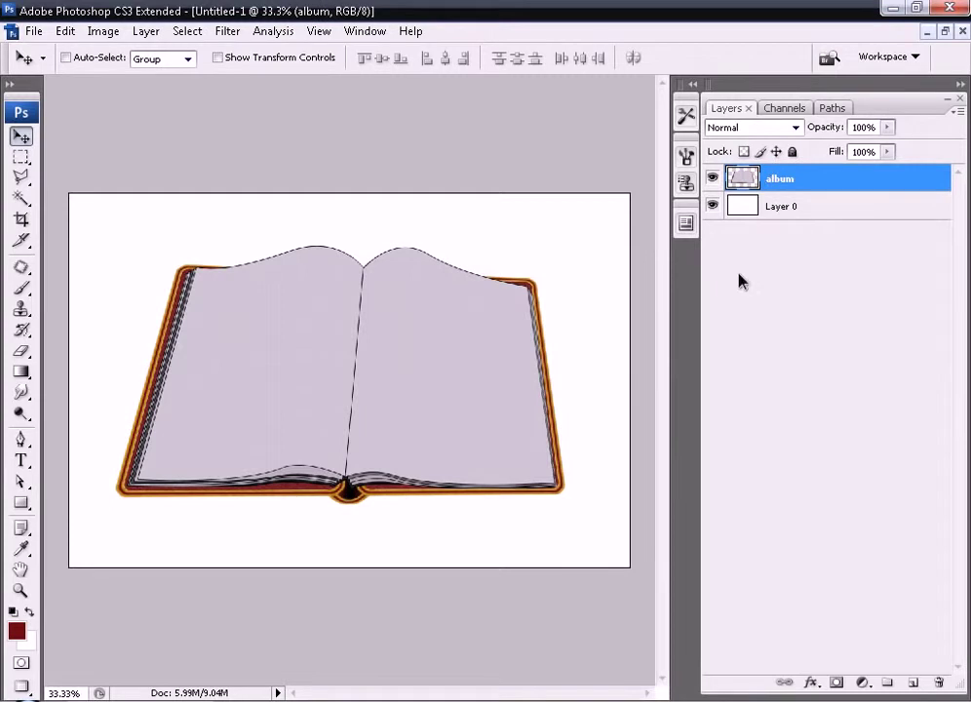
pyautogui.click(810, 681)
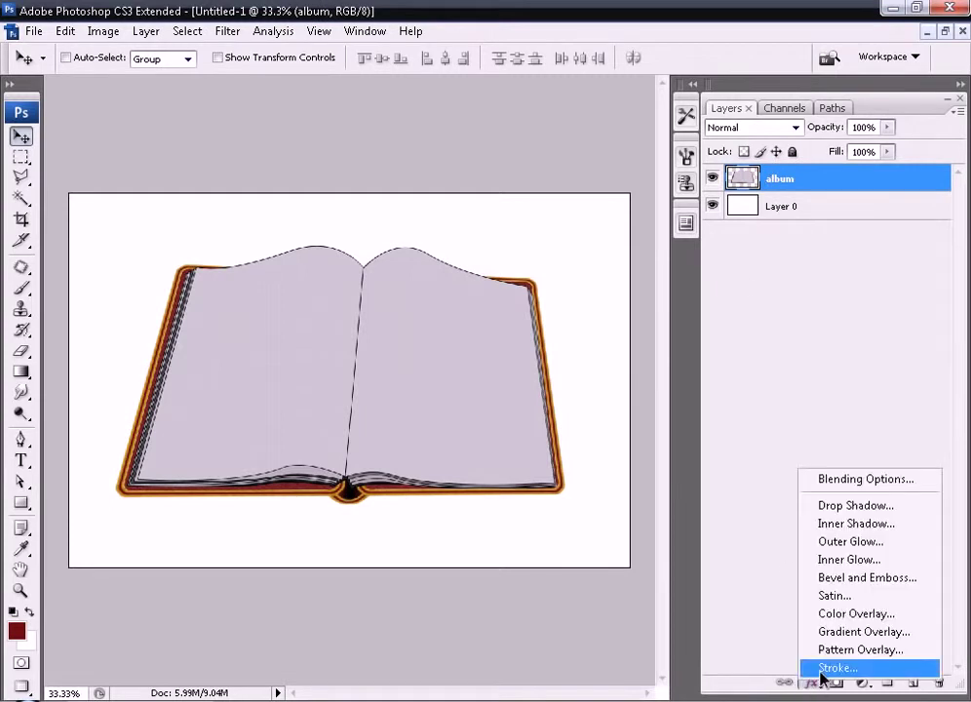
pyautogui.click(856, 505)
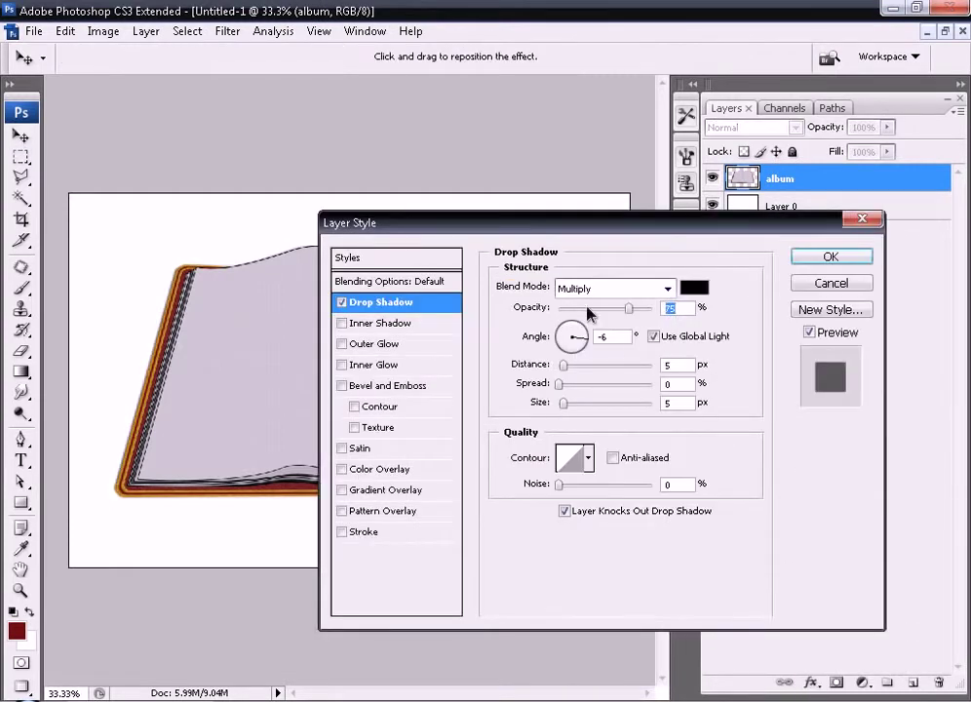
pyautogui.moveTo(590, 333); pyautogui.dragTo(592, 403)
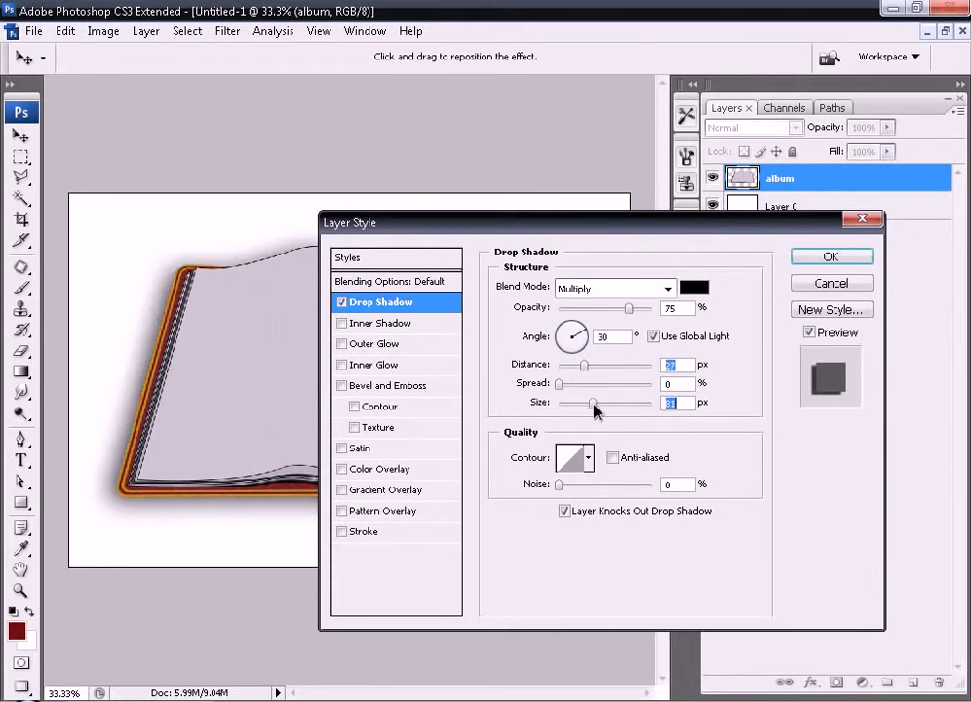
pyautogui.moveTo(631, 308); pyautogui.dragTo(643, 310)
pyautogui.click(818, 259)
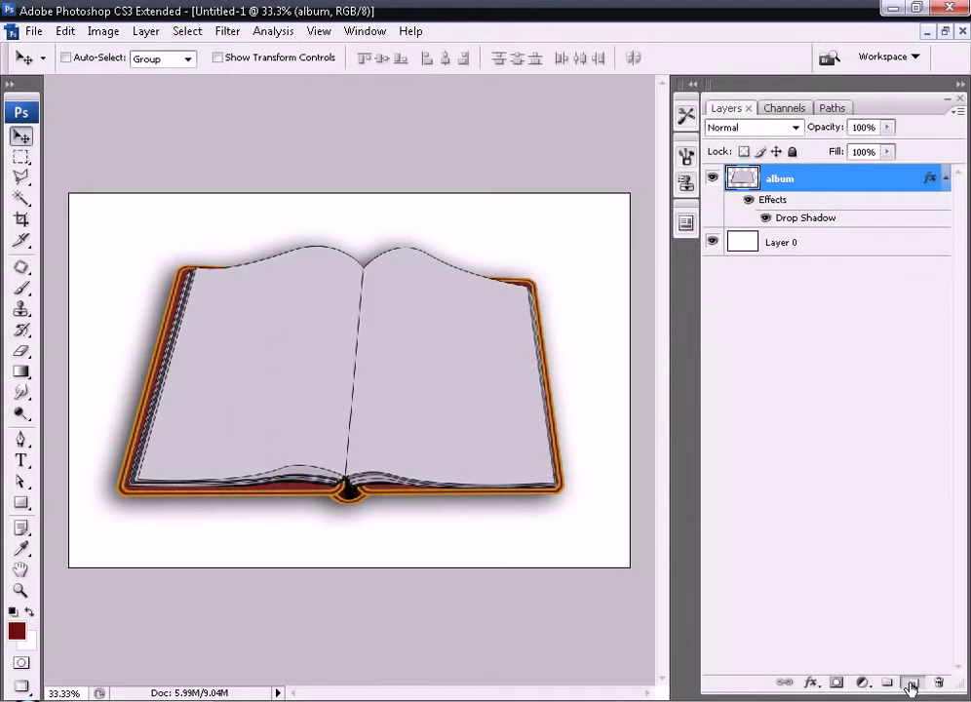
# Merge the album with a new empty layer into a plain Layer 1.
pyautogui.click(912, 688)
pyautogui.keyDown('shift'); pyautogui.click(809, 207); pyautogui.keyUp('shift')
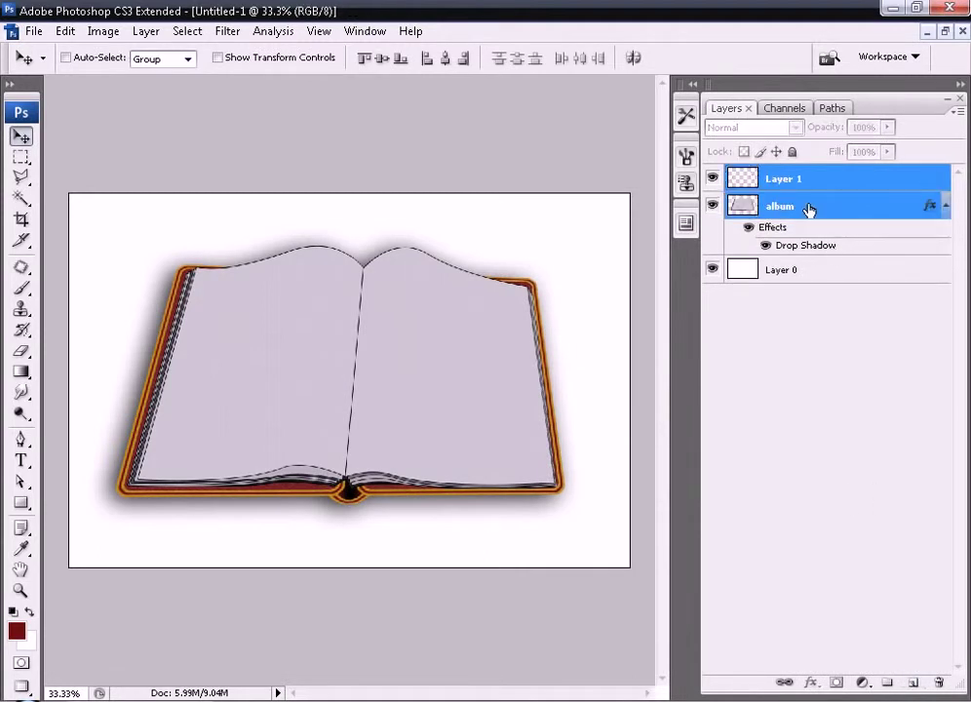
pyautogui.hotkey('ctrl', 'e')
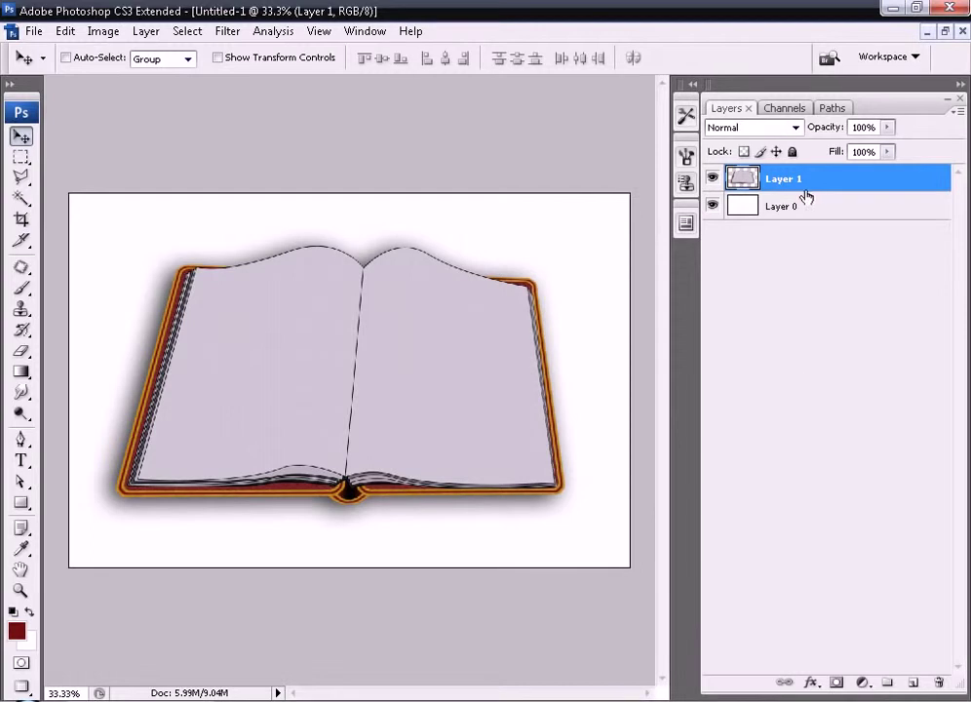
pyautogui.click(792, 207)
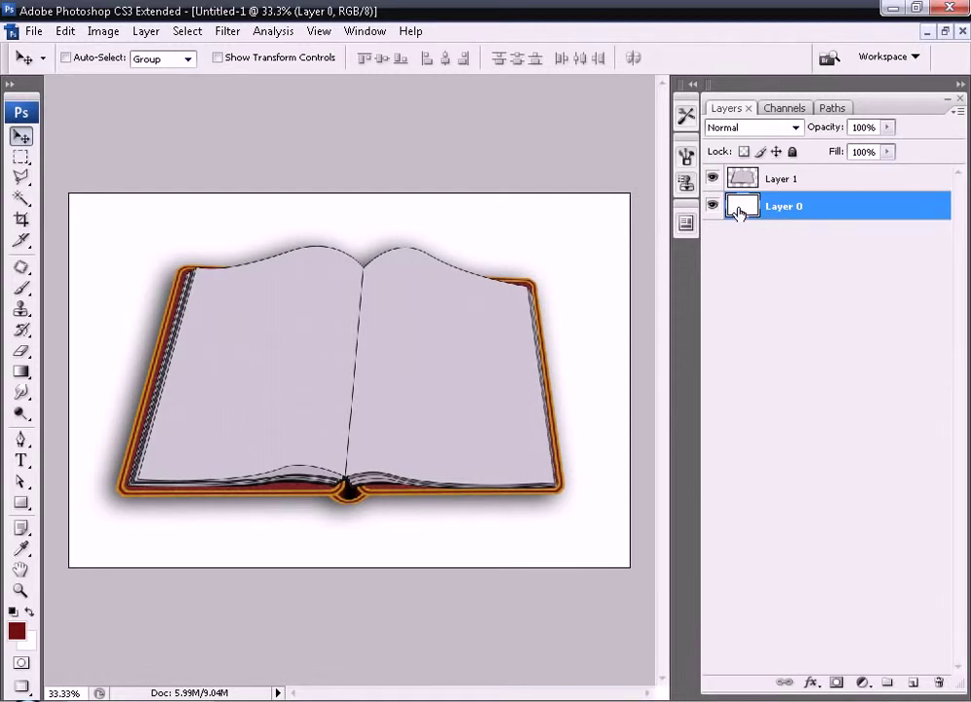
# Add a Gradient Overlay to the background and reset the gradient presets to default.
pyautogui.click(807, 683)
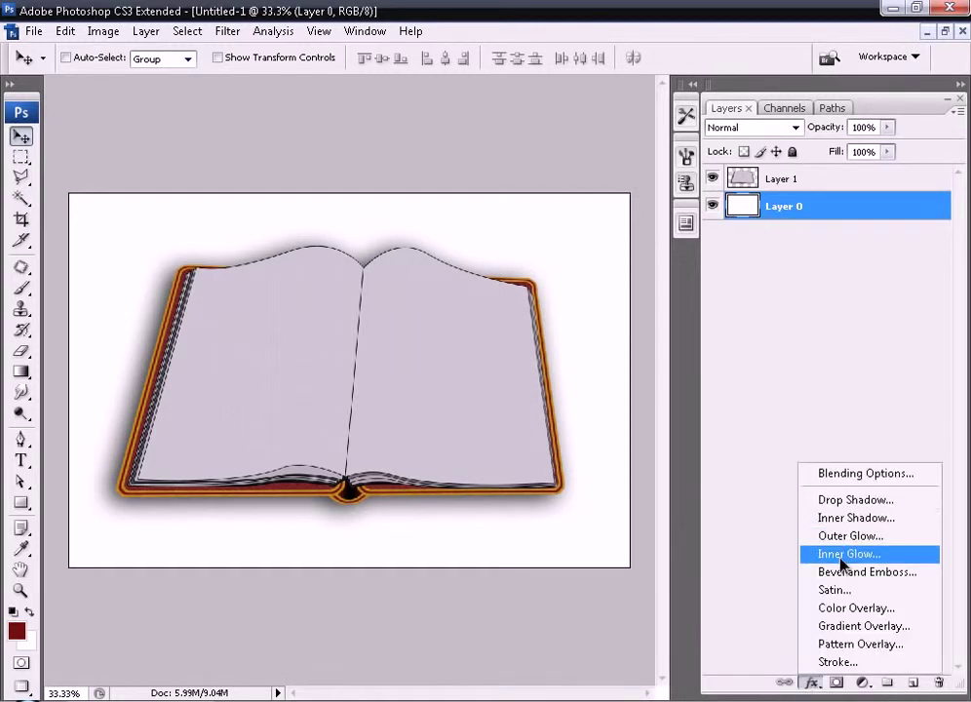
pyautogui.click(851, 626)
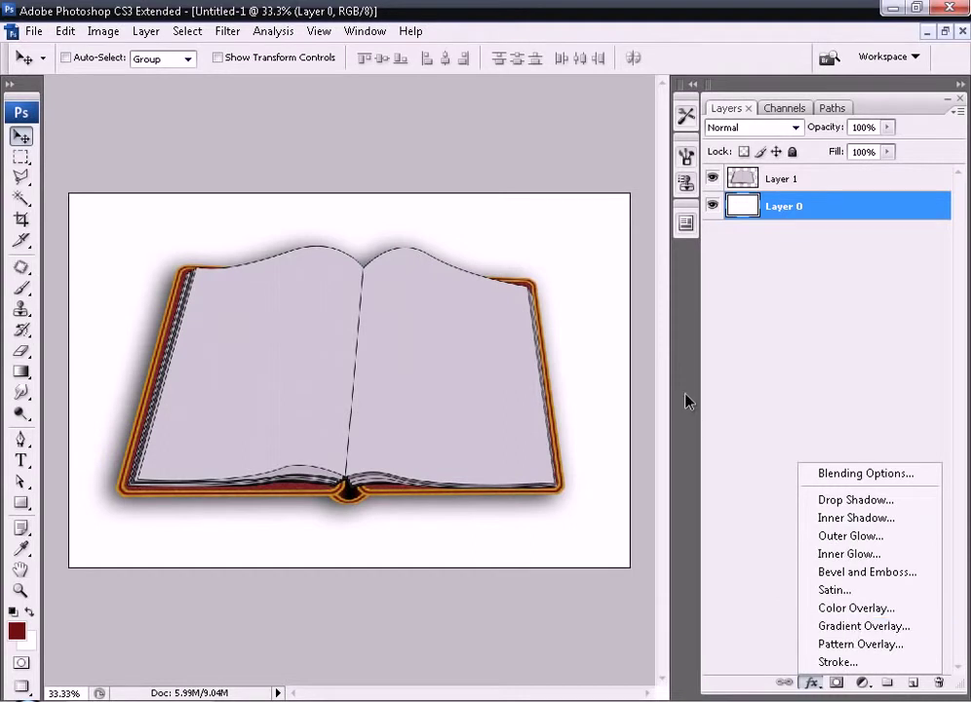
pyautogui.click(601, 328)
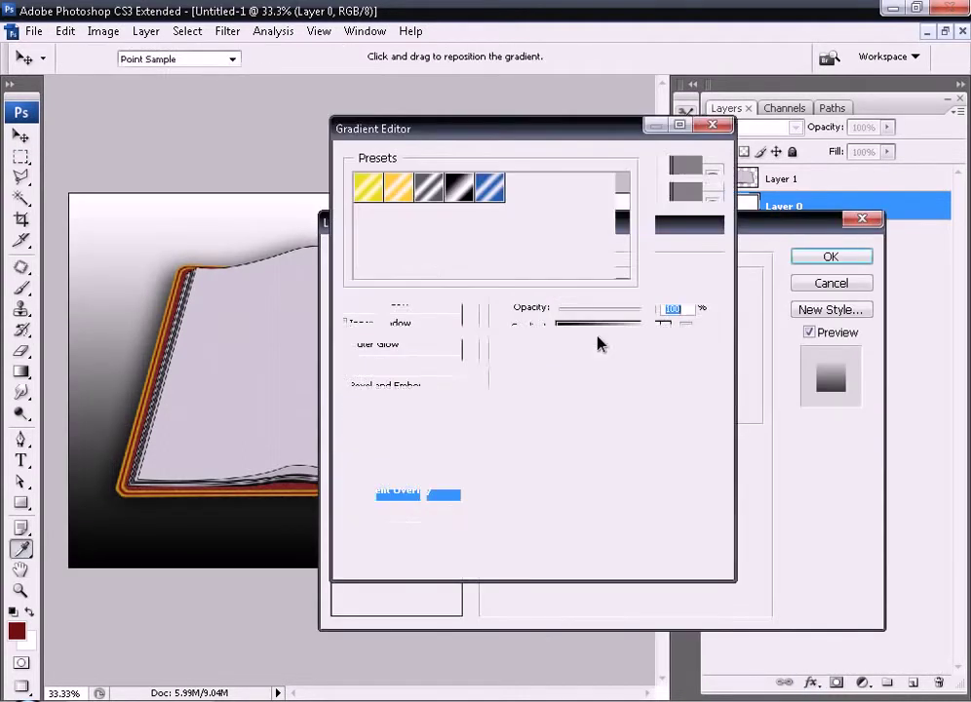
pyautogui.click(685, 227)
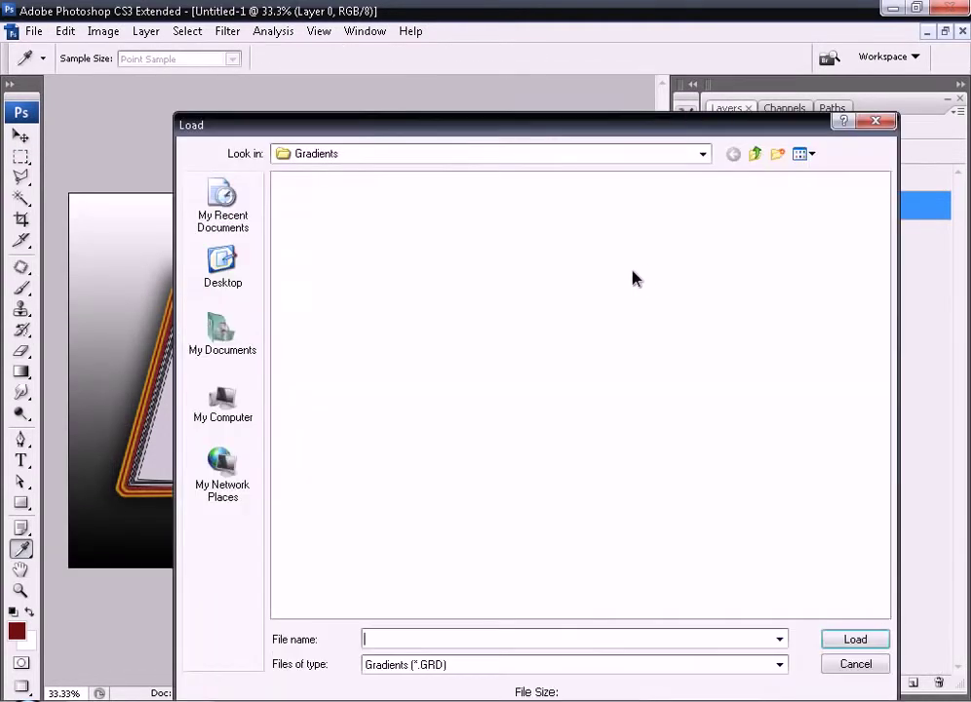
pyautogui.click(857, 664)
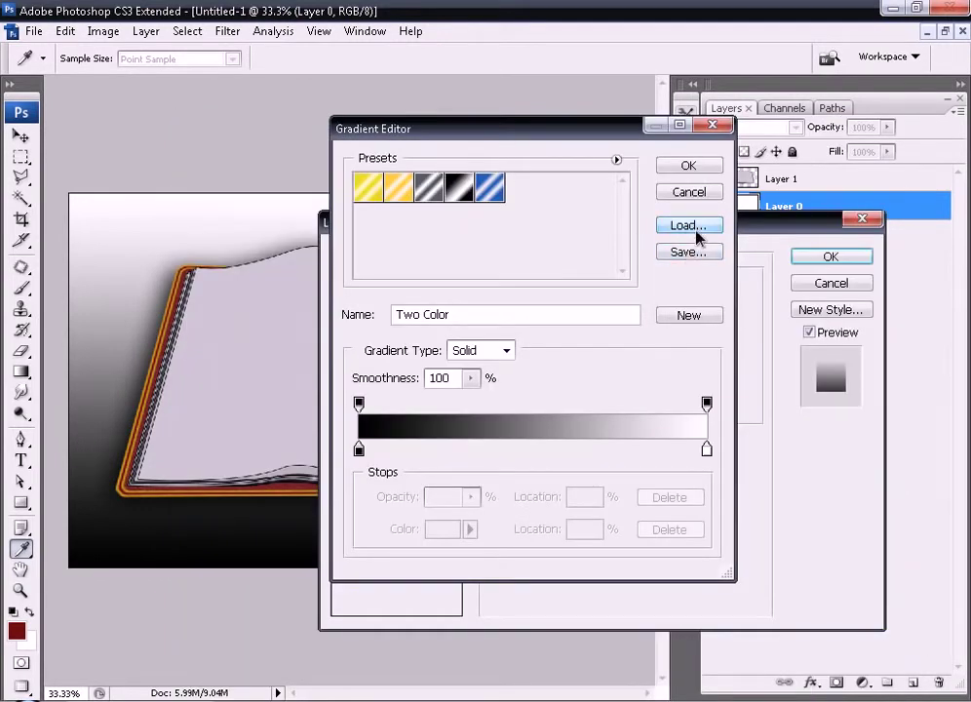
pyautogui.click(617, 159)
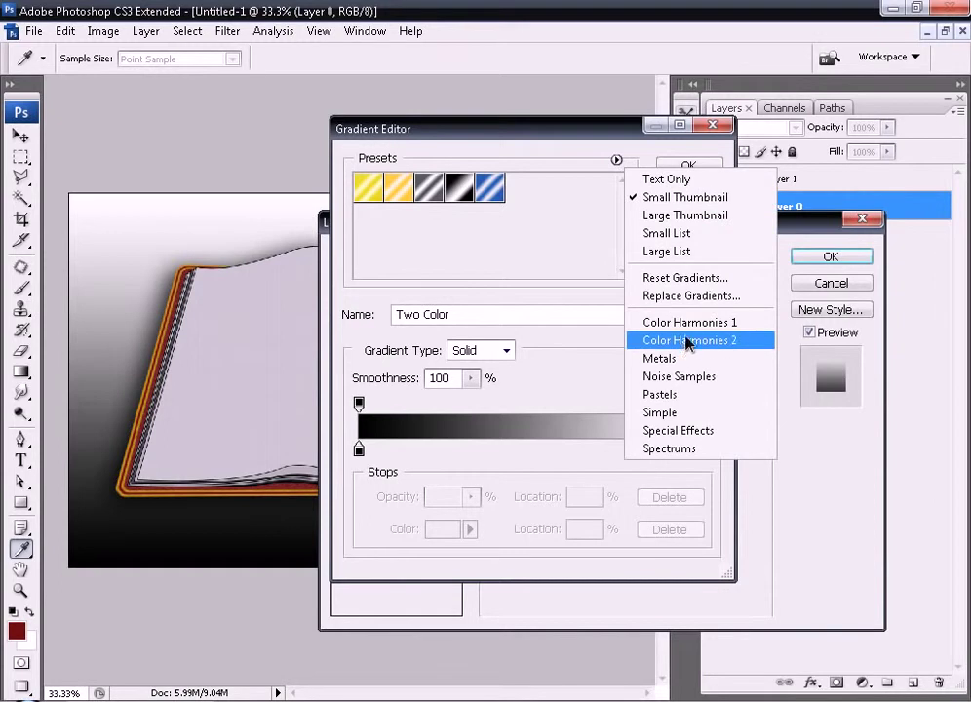
pyautogui.click(717, 279)
pyautogui.click(458, 283)
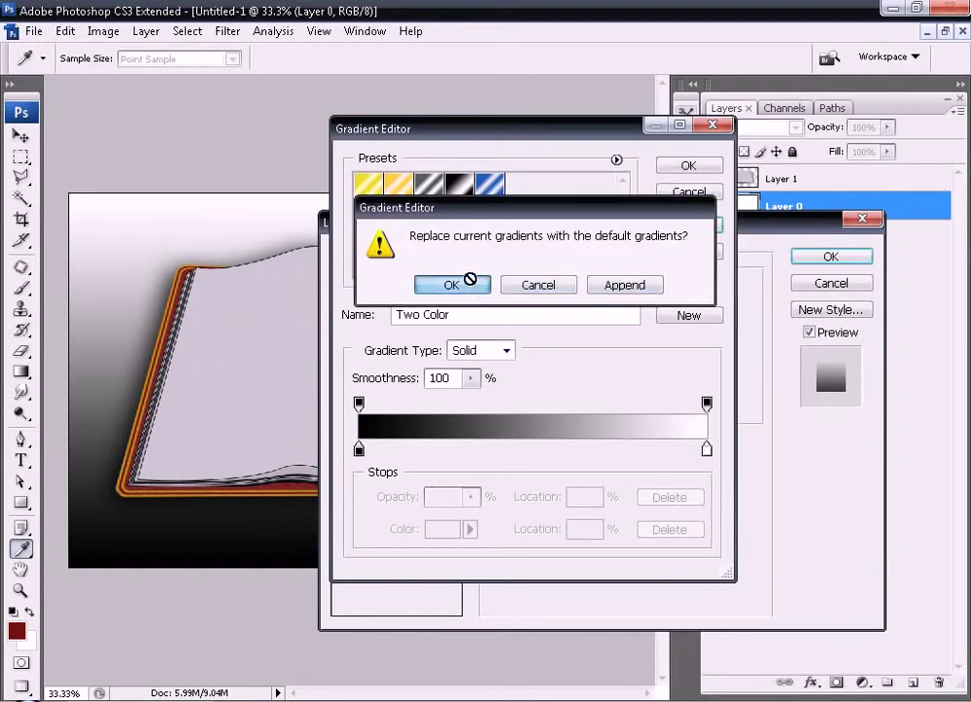
# Apply the Copper solid gradient at 100% smoothness, angled diagonally across the background.
pyautogui.click(431, 220)
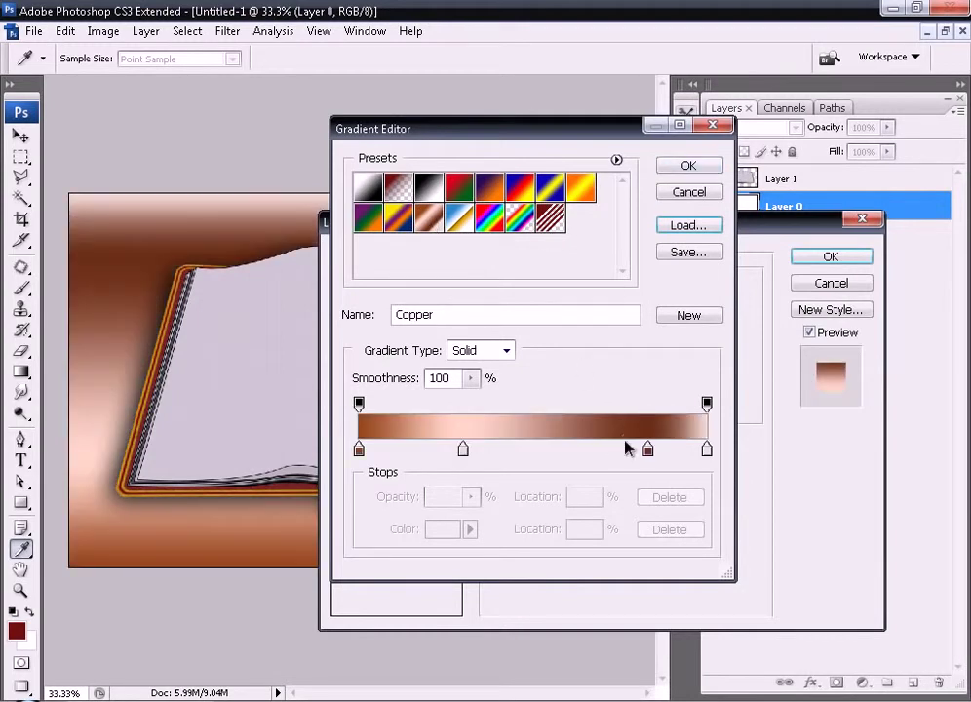
pyautogui.click(485, 350)
pyautogui.click(476, 385)
pyautogui.click(484, 352)
pyautogui.click(466, 370)
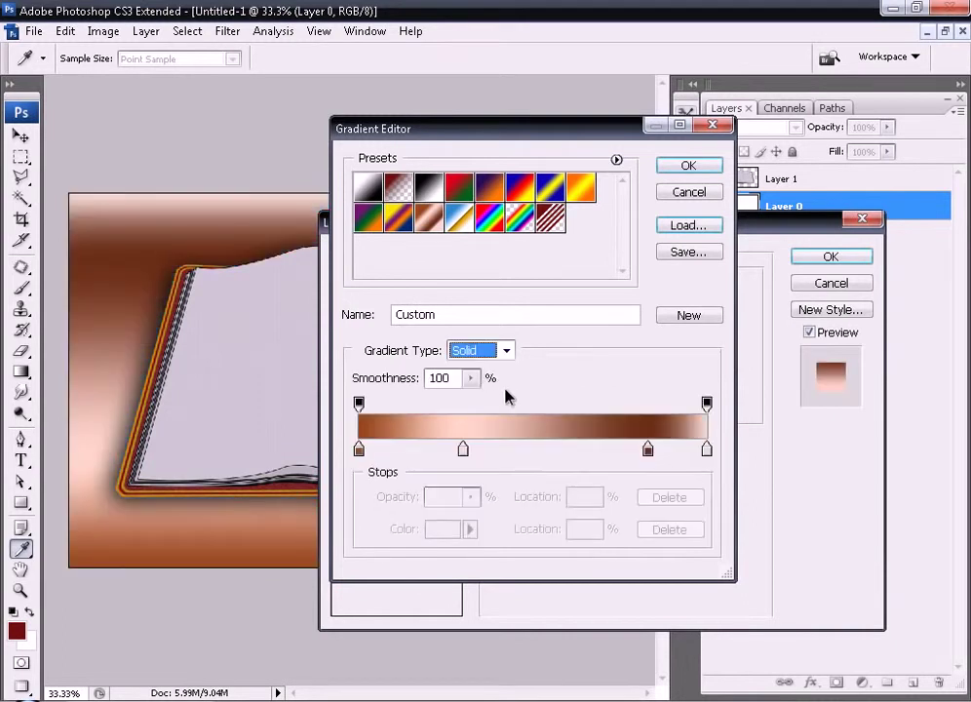
pyautogui.click(472, 378)
pyautogui.moveTo(432, 406); pyautogui.dragTo(546, 409)
pyautogui.click(688, 192)
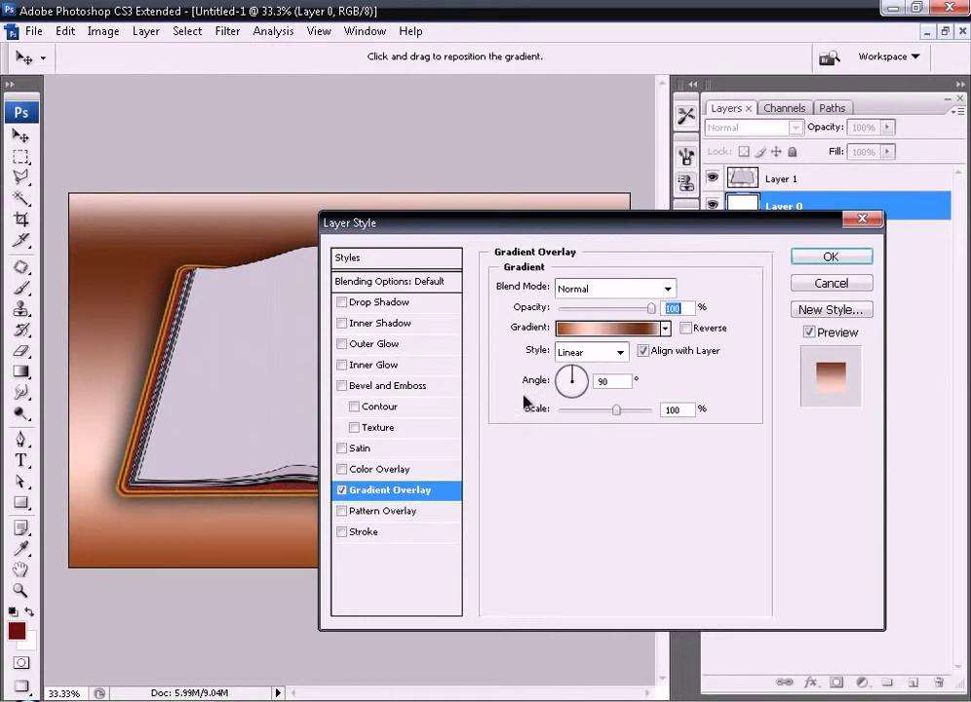
pyautogui.moveTo(573, 378); pyautogui.dragTo(582, 376)
pyautogui.click(810, 258)
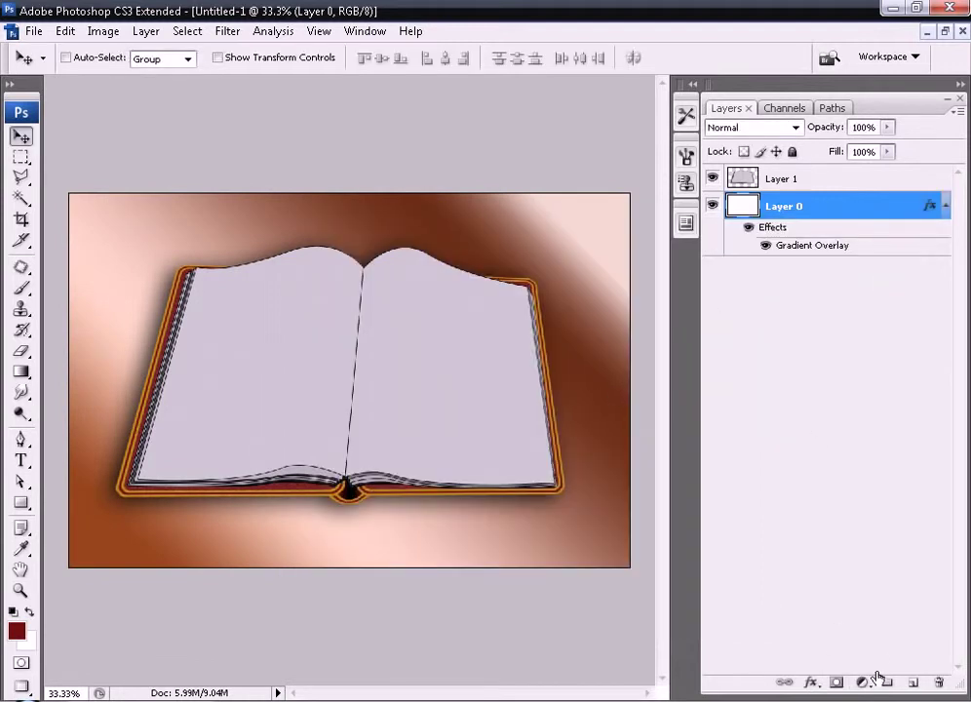
pyautogui.click(912, 682)
# Merge the copper background into plain Layer 2 and add 3% Add Noise.
pyautogui.keyDown('shift'); pyautogui.click(803, 234); pyautogui.keyUp('shift')
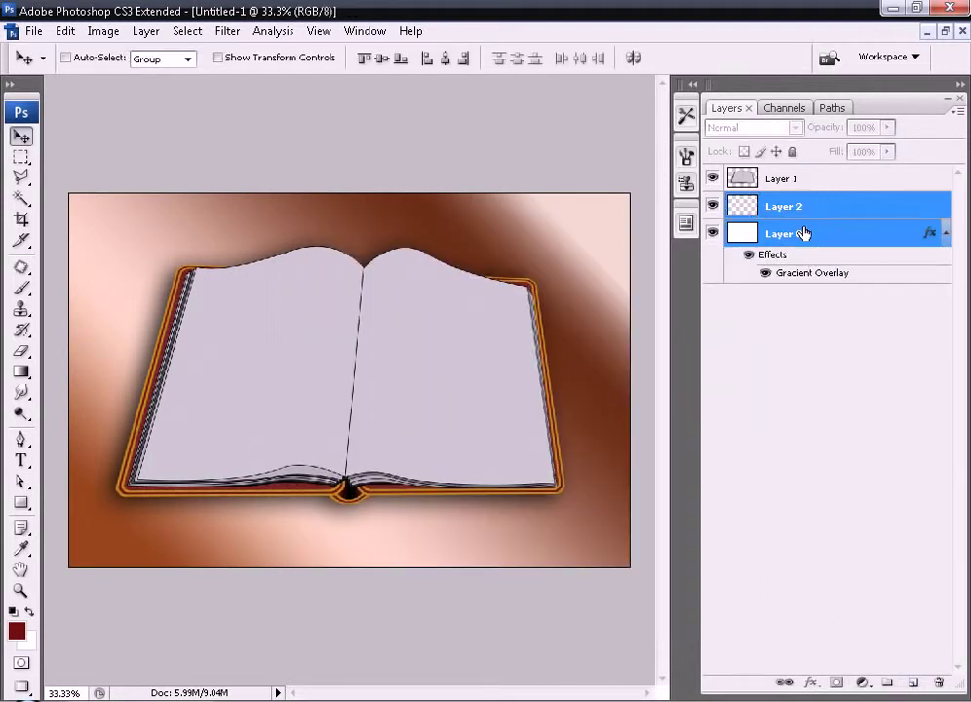
pyautogui.hotkey('ctrl', 'e')
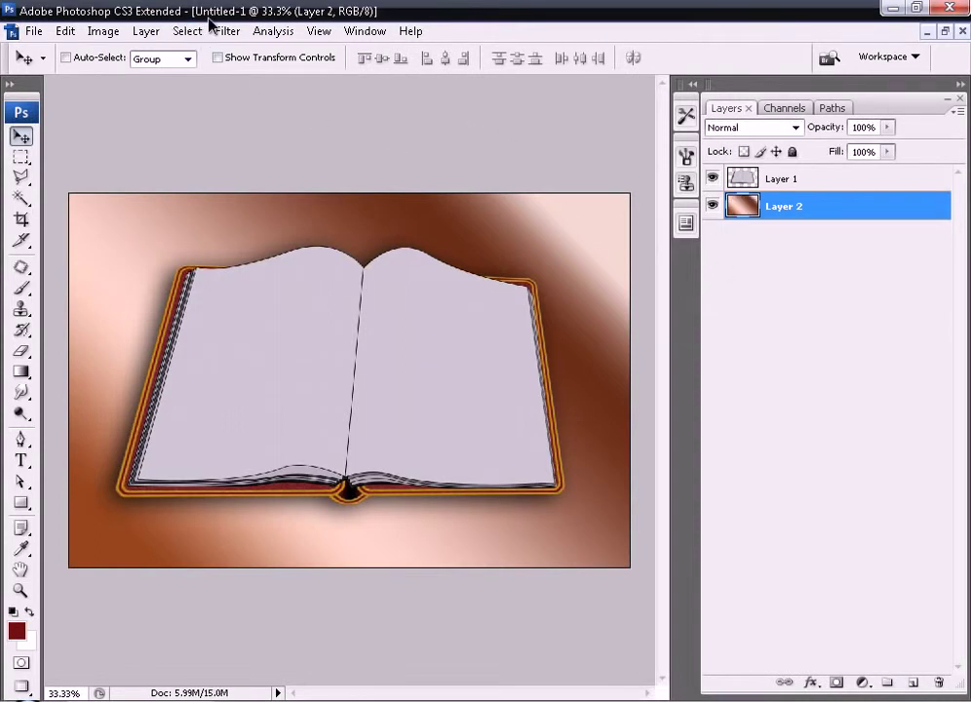
pyautogui.click(223, 30)
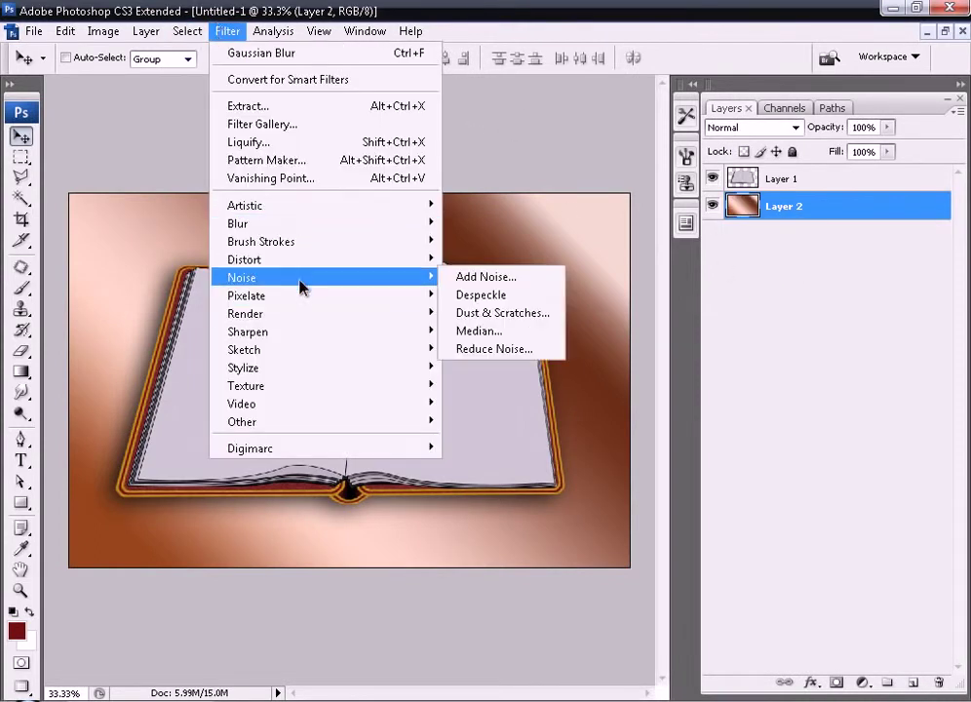
pyautogui.click(478, 277)
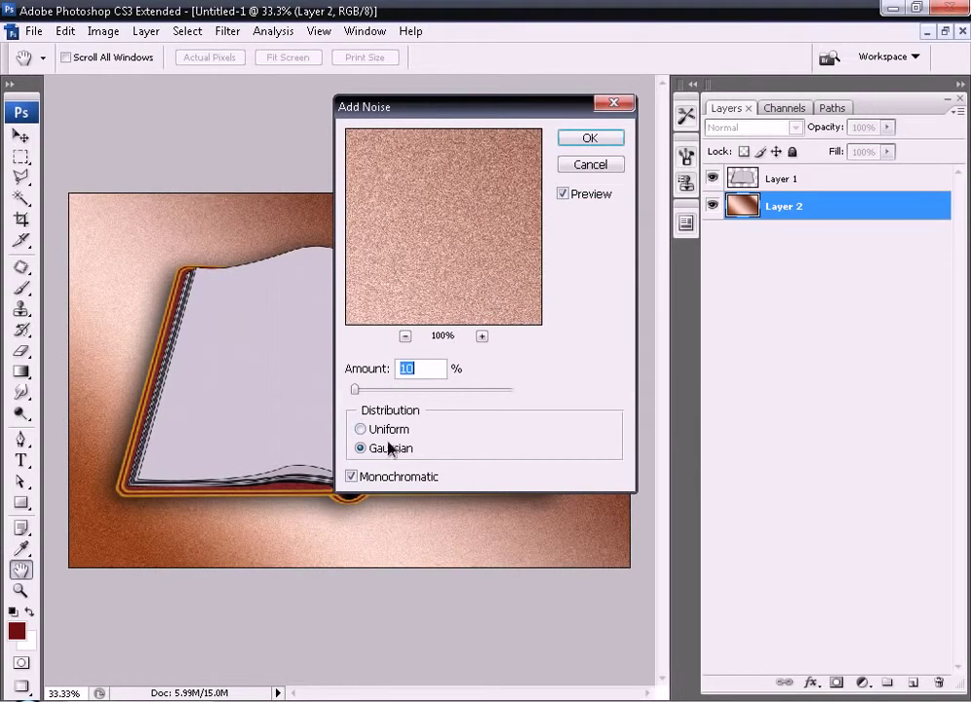
pyautogui.write('3')
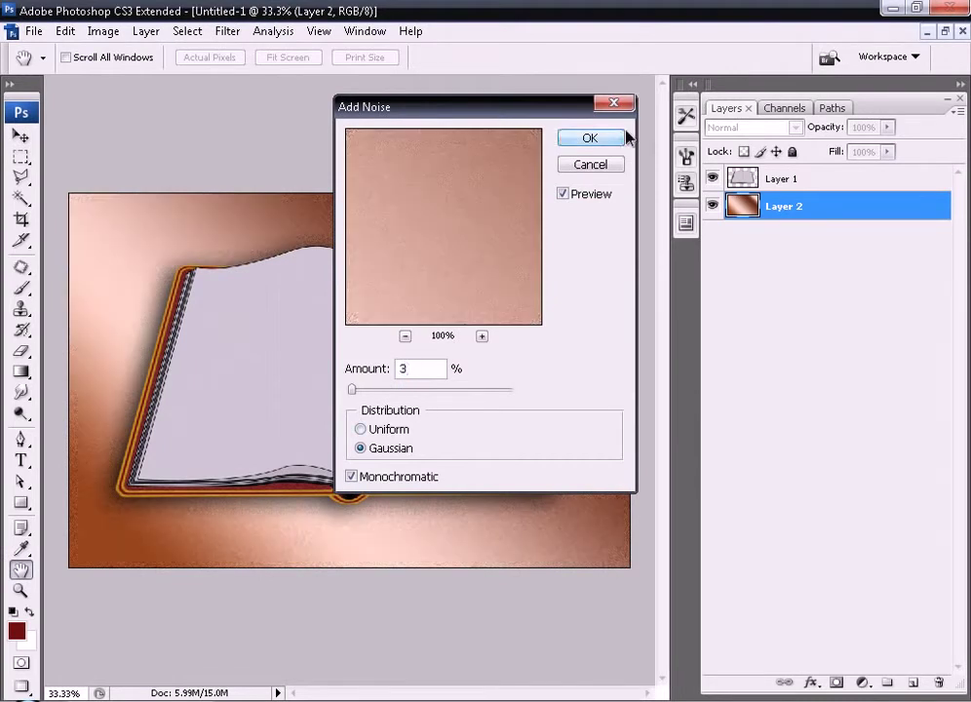
pyautogui.click(610, 139)
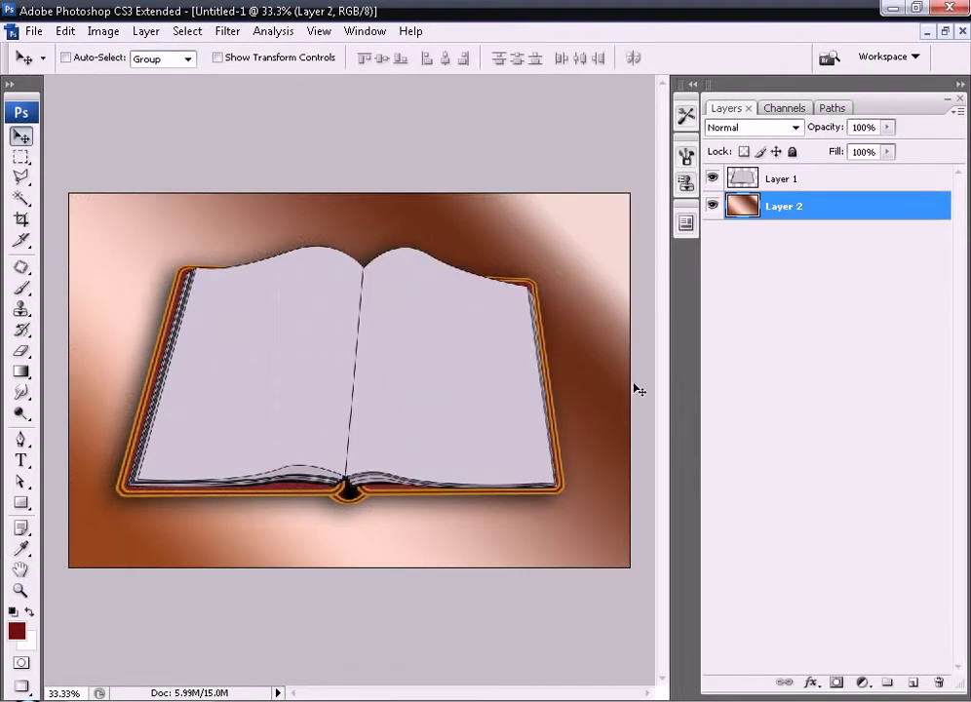
# Load the saved L selection and delete the left page from Layer 1 and Layer 2.
pyautogui.click(738, 183)
pyautogui.click(186, 31)
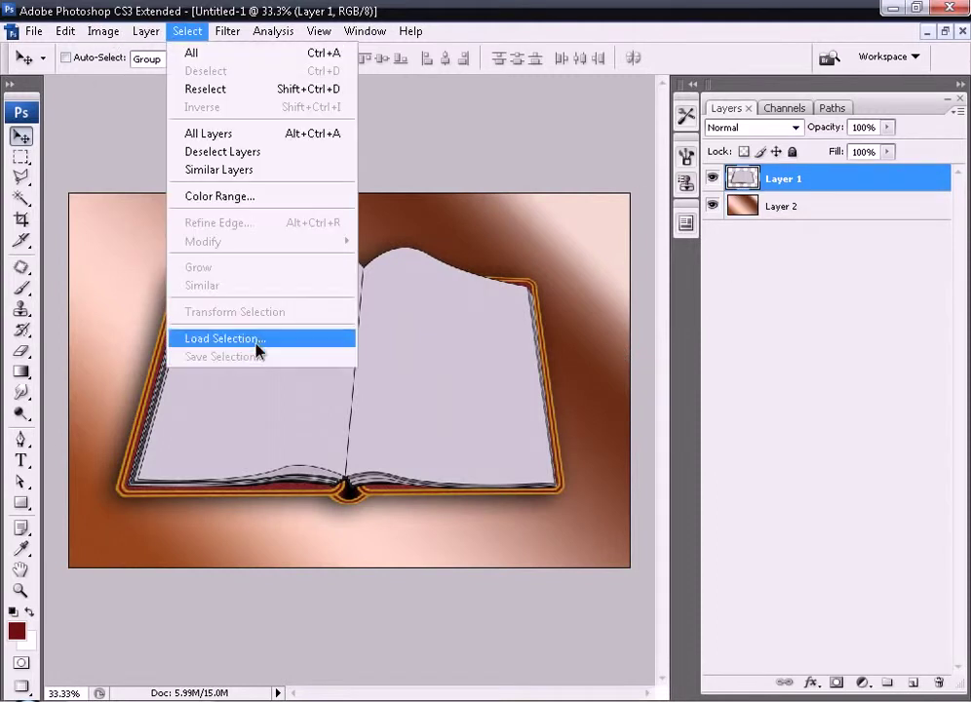
pyautogui.click(255, 338)
pyautogui.click(570, 235)
pyautogui.click(451, 284)
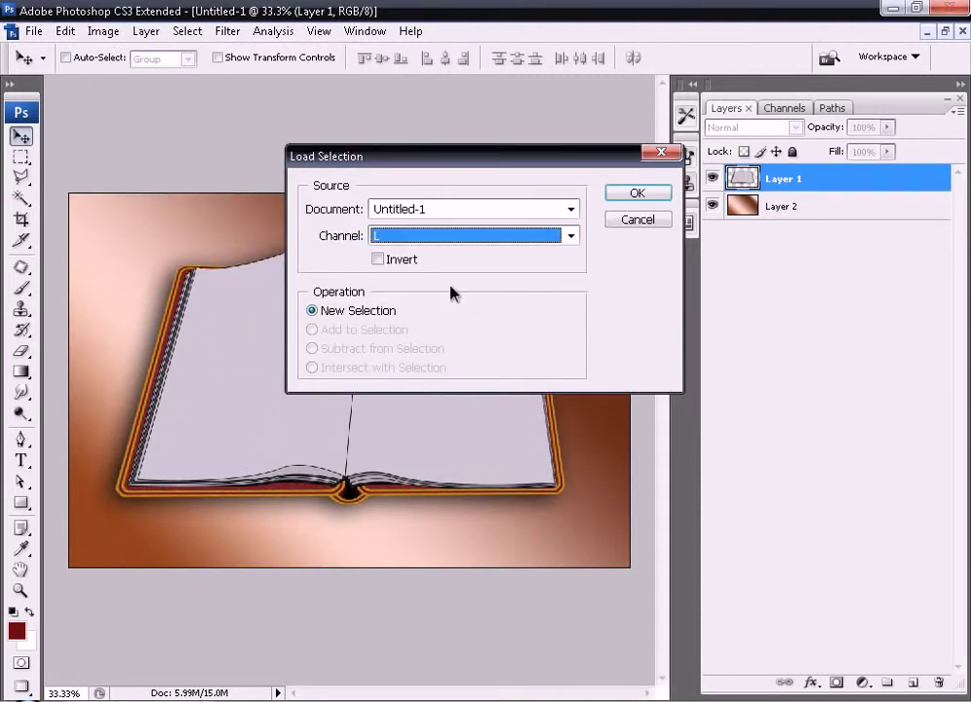
pyautogui.click(639, 193)
pyautogui.press('Delete')
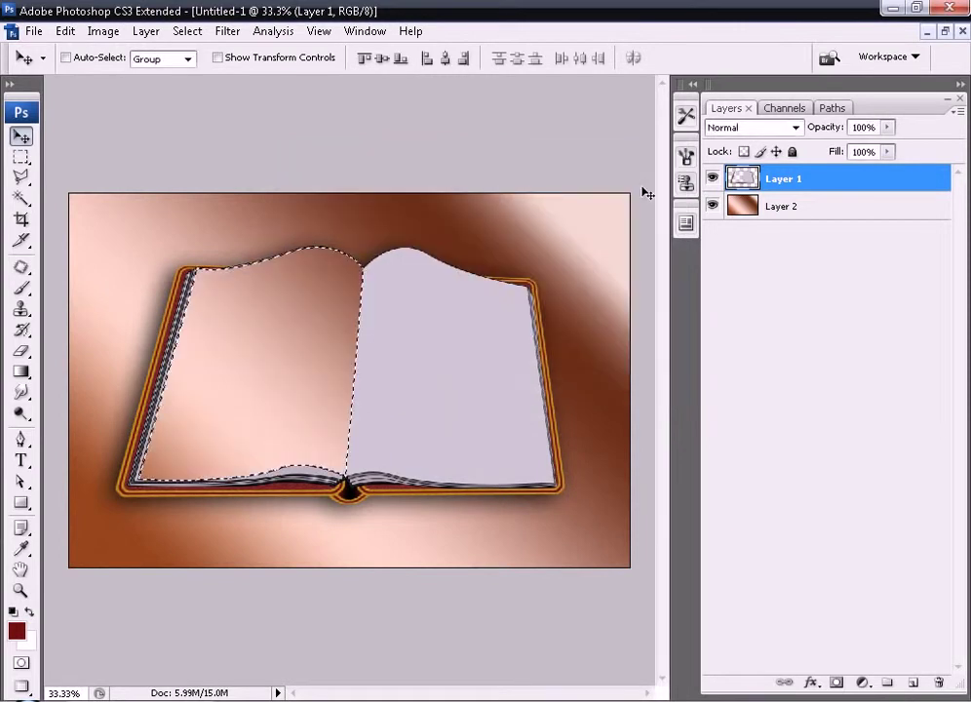
pyautogui.click(777, 209)
pyautogui.press('Delete')
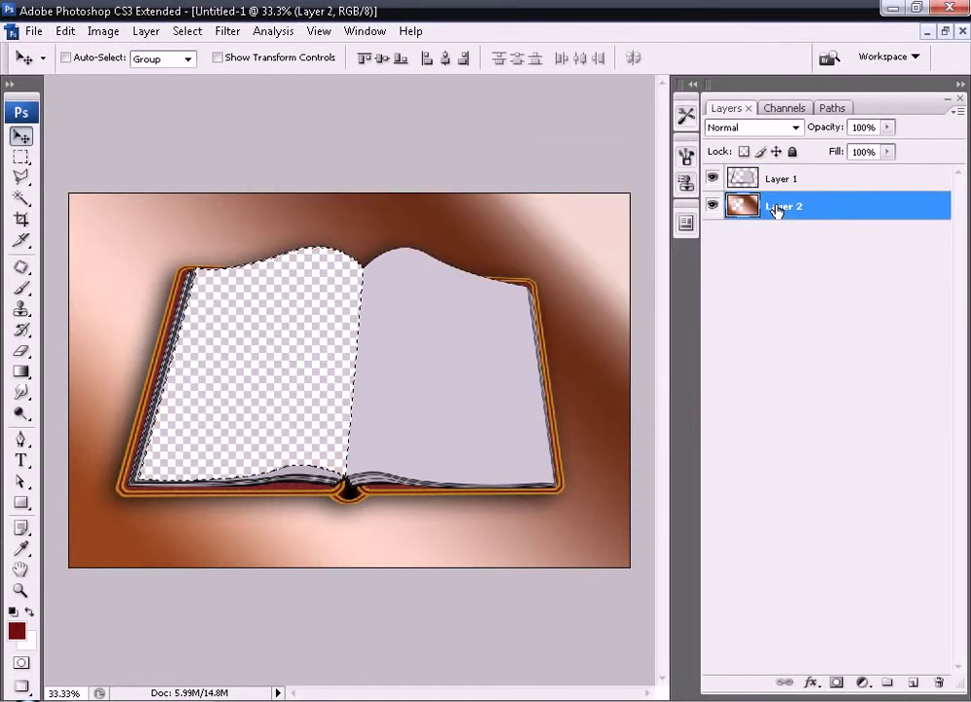
pyautogui.hotkey('ctrl', 'd')
# Load the saved R selection and delete the right page area from Layer 2.
pyautogui.click(797, 181)
pyautogui.click(188, 31)
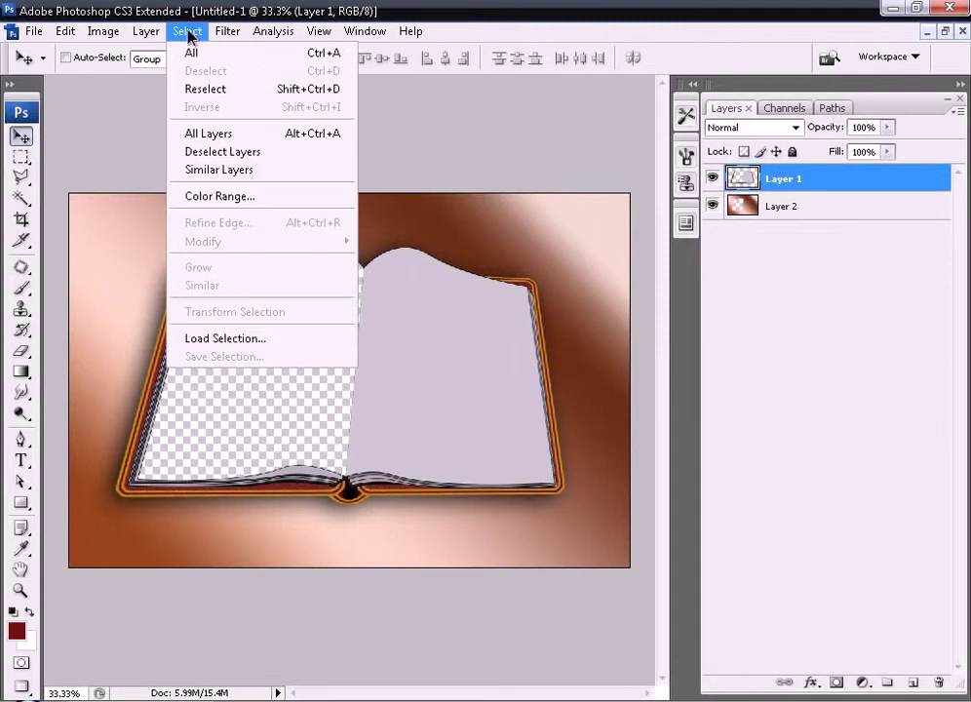
pyautogui.click(244, 337)
pyautogui.click(409, 236)
pyautogui.click(409, 299)
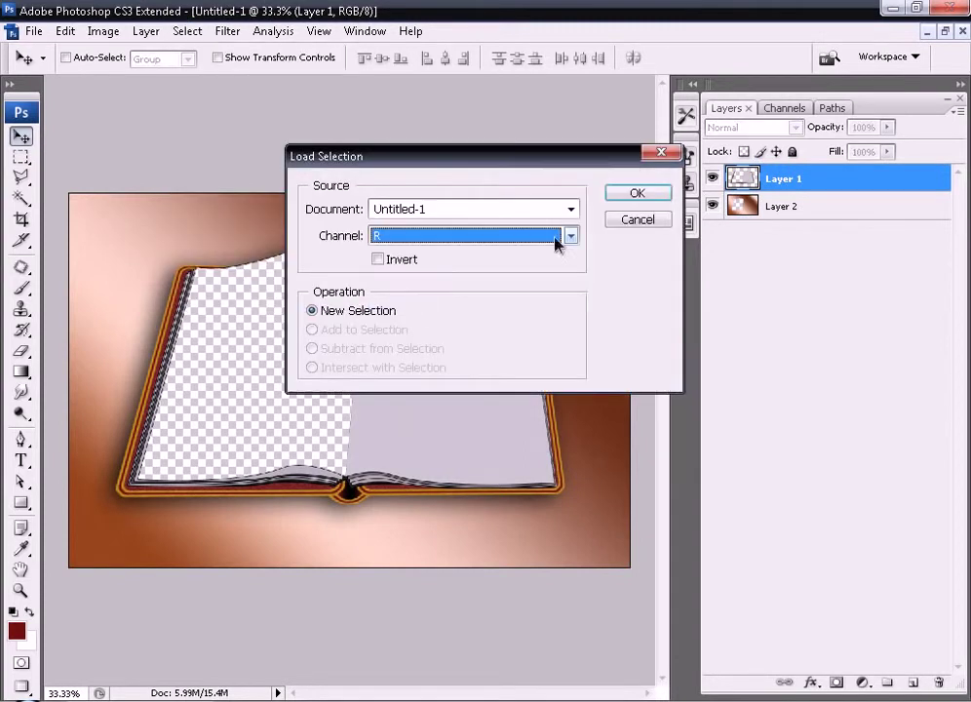
pyautogui.click(640, 198)
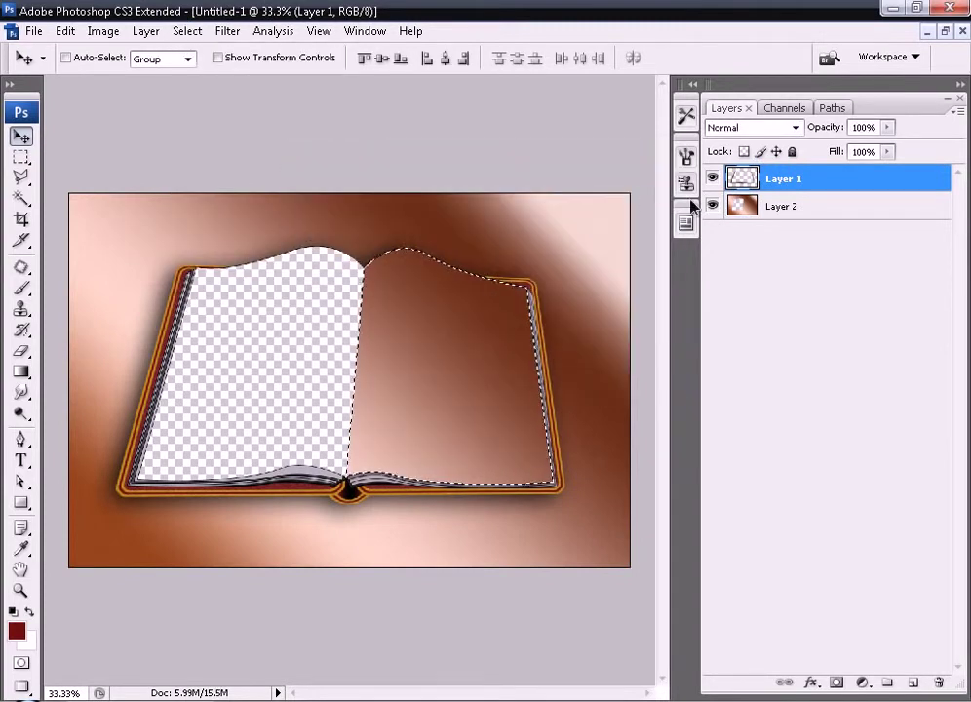
pyautogui.click(775, 207)
pyautogui.press('Delete')
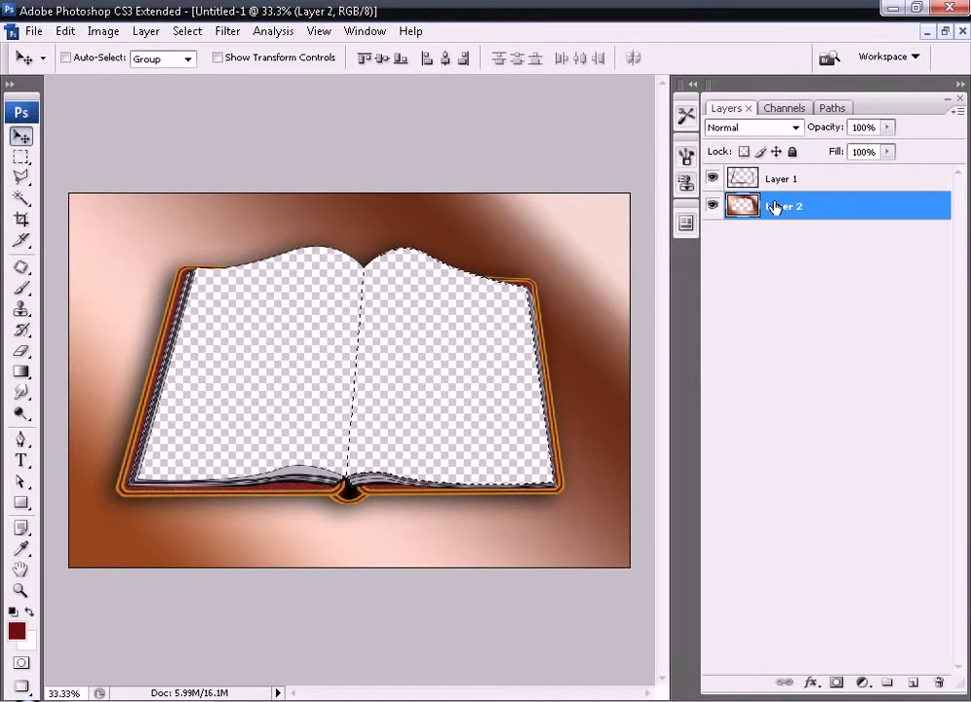
pyautogui.hotkey('ctrl', 'd')
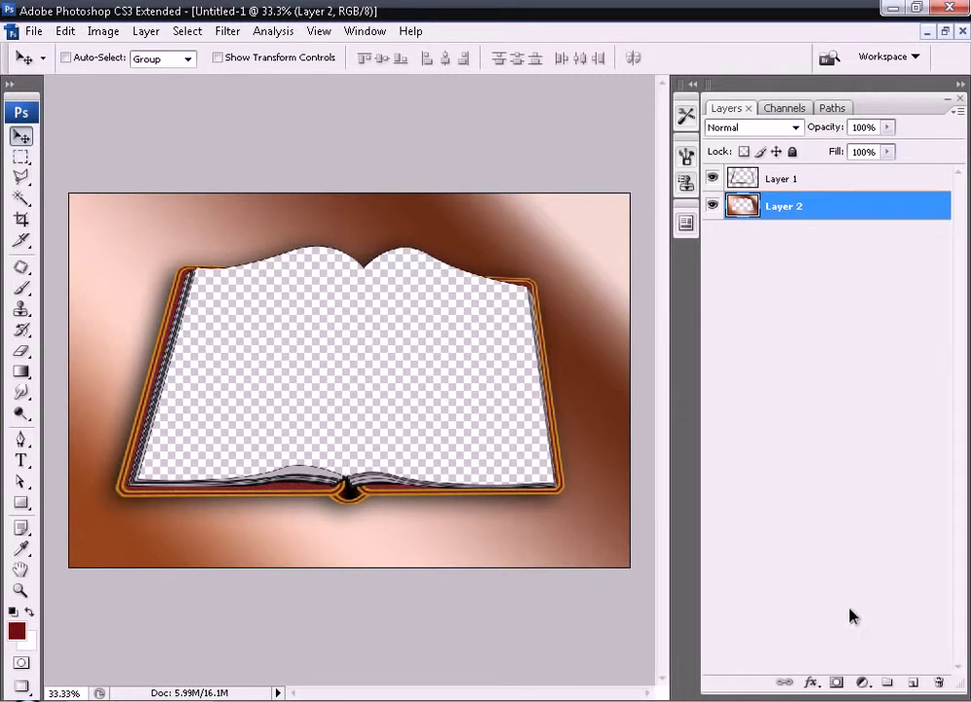
# Create a new layer below Layer 2 and fill it with magenta #942a4d.
pyautogui.click(913, 683)
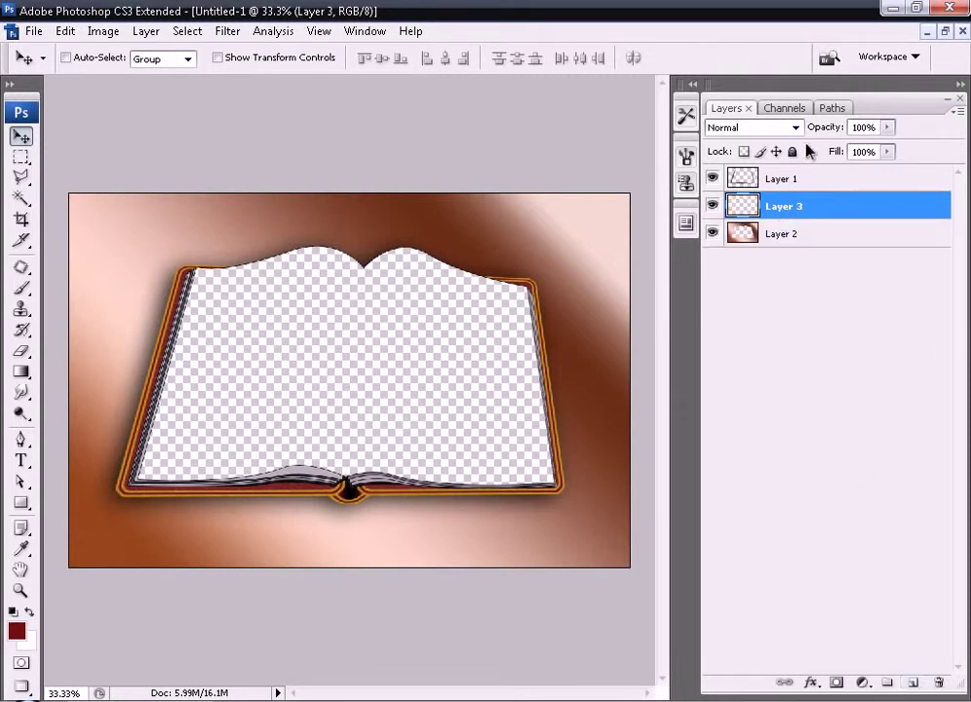
pyautogui.moveTo(781, 206); pyautogui.dragTo(777, 263)
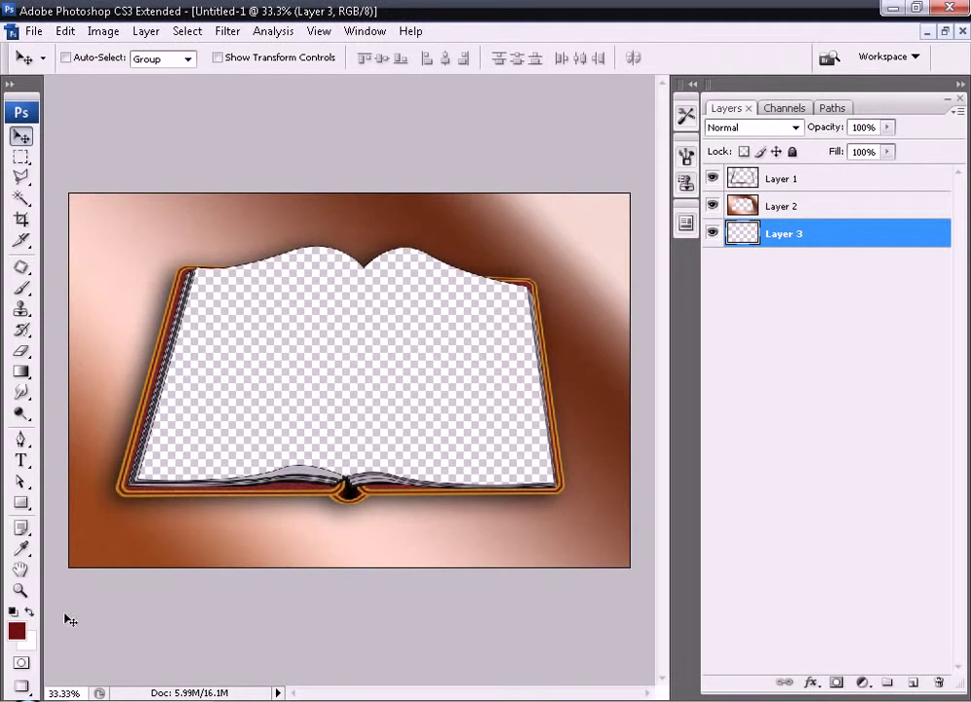
pyautogui.click(16, 631)
pyautogui.moveTo(656, 471); pyautogui.dragTo(665, 529)
pyautogui.moveTo(680, 391); pyautogui.dragTo(665, 324)
pyautogui.click(582, 387)
pyautogui.click(572, 411)
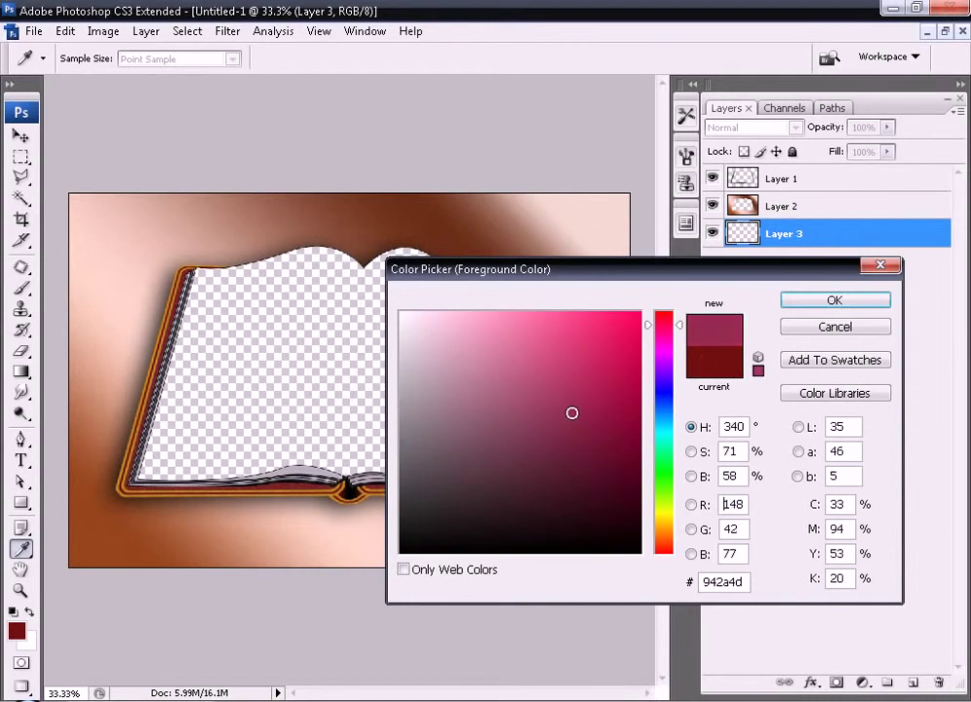
pyautogui.click(835, 300)
pyautogui.hotkey('alt', 'BackSpace')
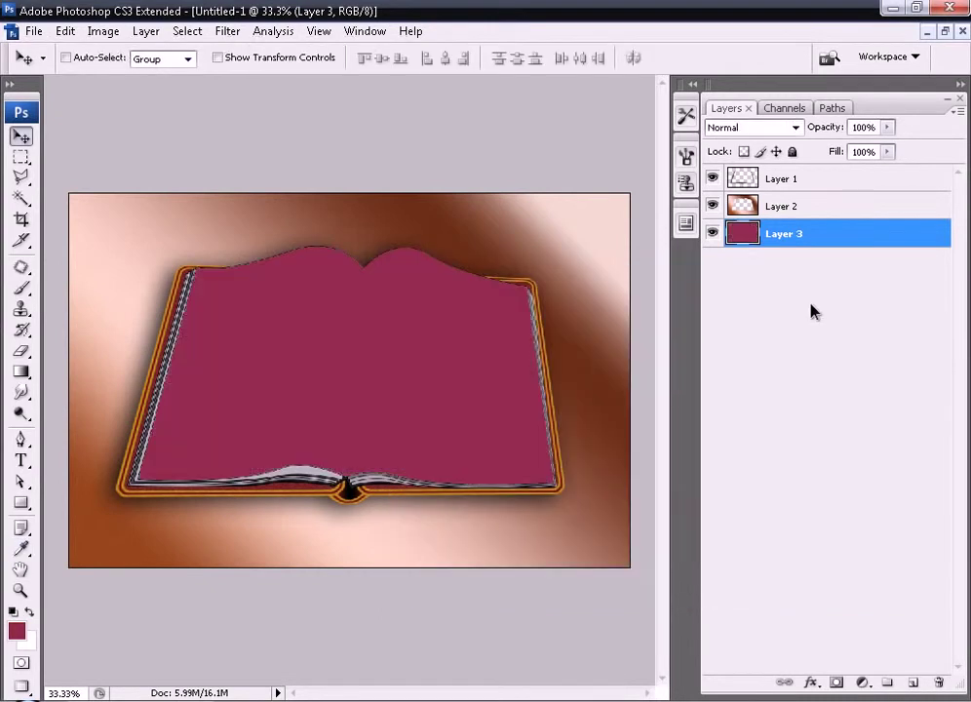
# Mask the magenta layer to the L channel selection and rename it 01.
pyautogui.click(221, 32)
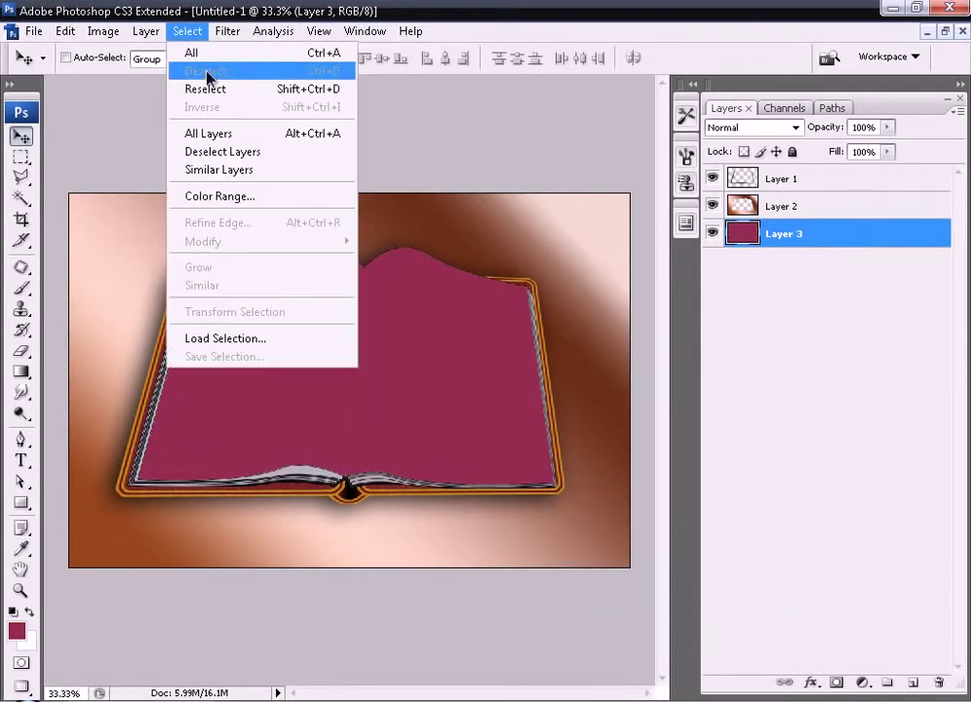
pyautogui.click(226, 338)
pyautogui.click(427, 236)
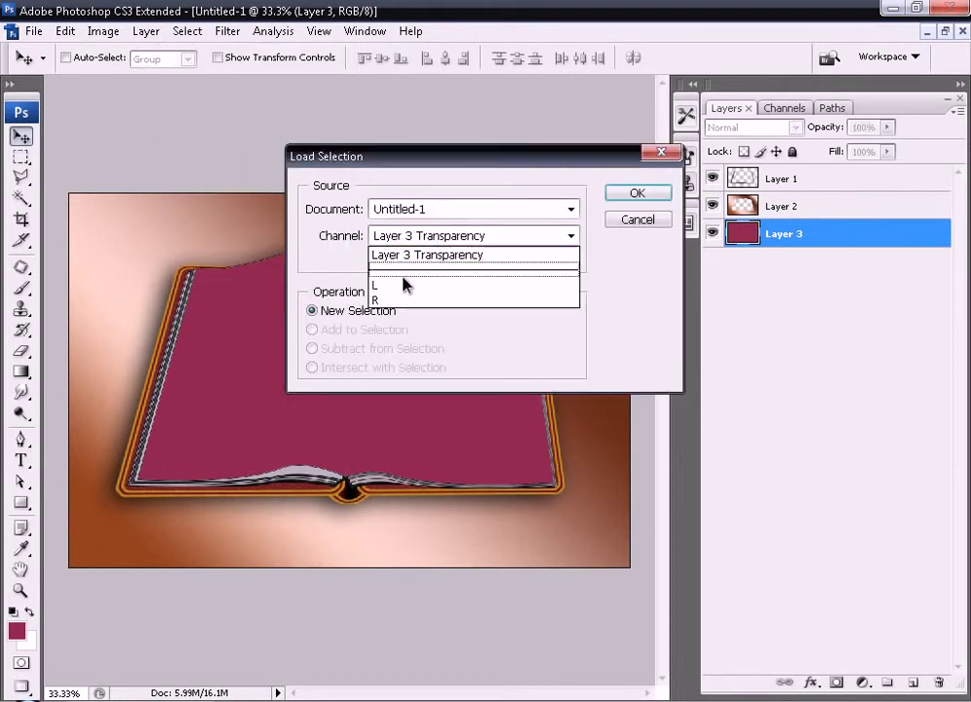
pyautogui.click(403, 272)
pyautogui.click(634, 195)
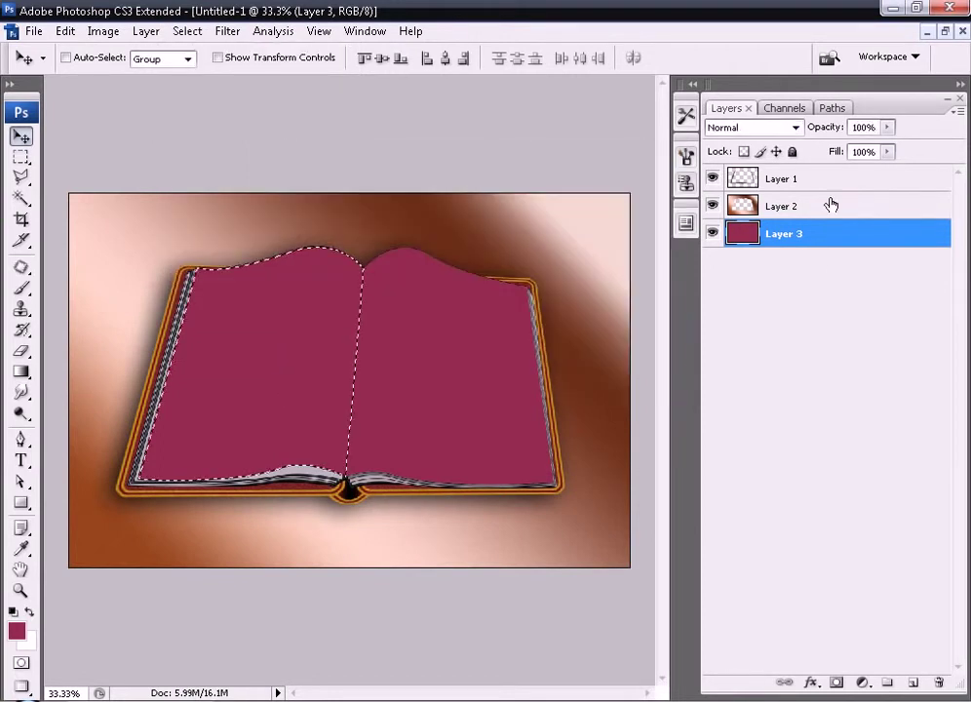
pyautogui.click(837, 683)
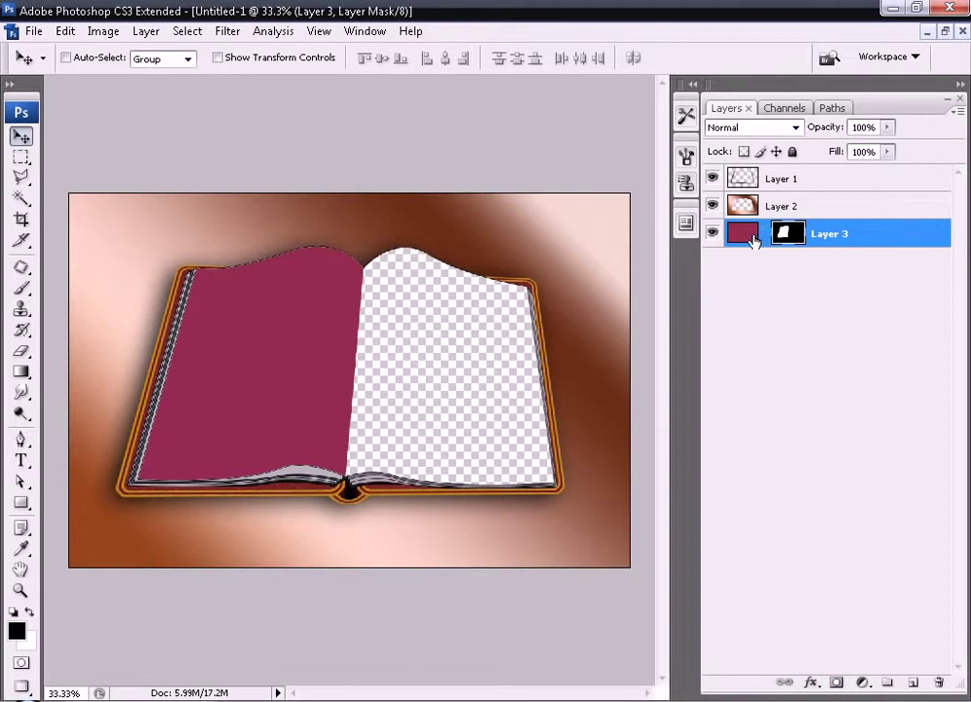
pyautogui.click(743, 233)
pyautogui.doubleClick(829, 234)
pyautogui.write('01')
pyautogui.press('Return')
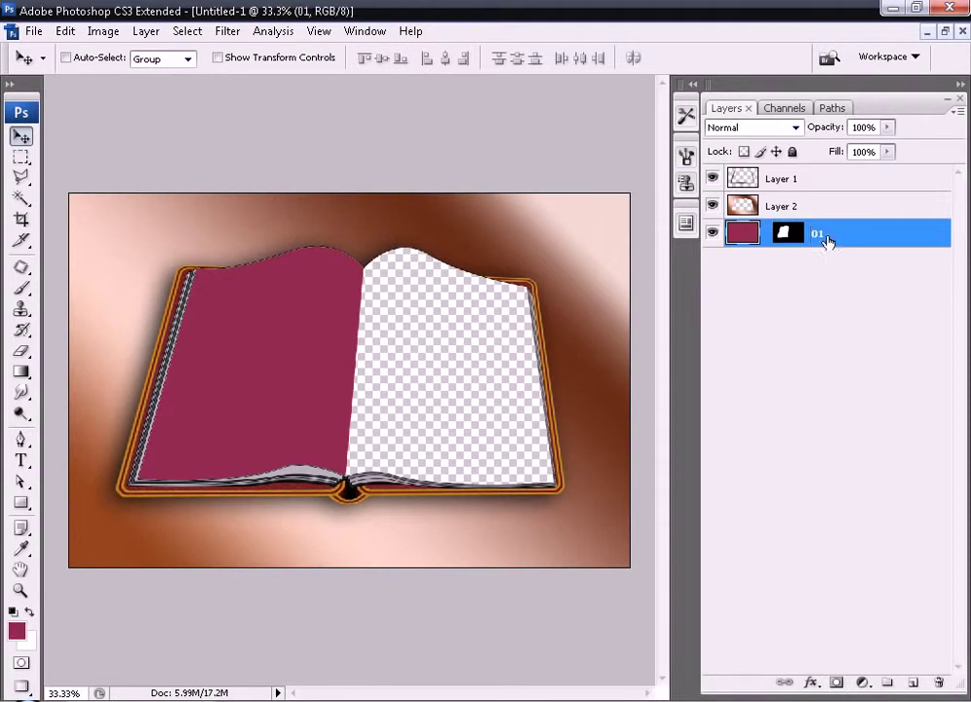
# Add a layer named 02 below 01 and fill it with dark green.
pyautogui.click(912, 682)
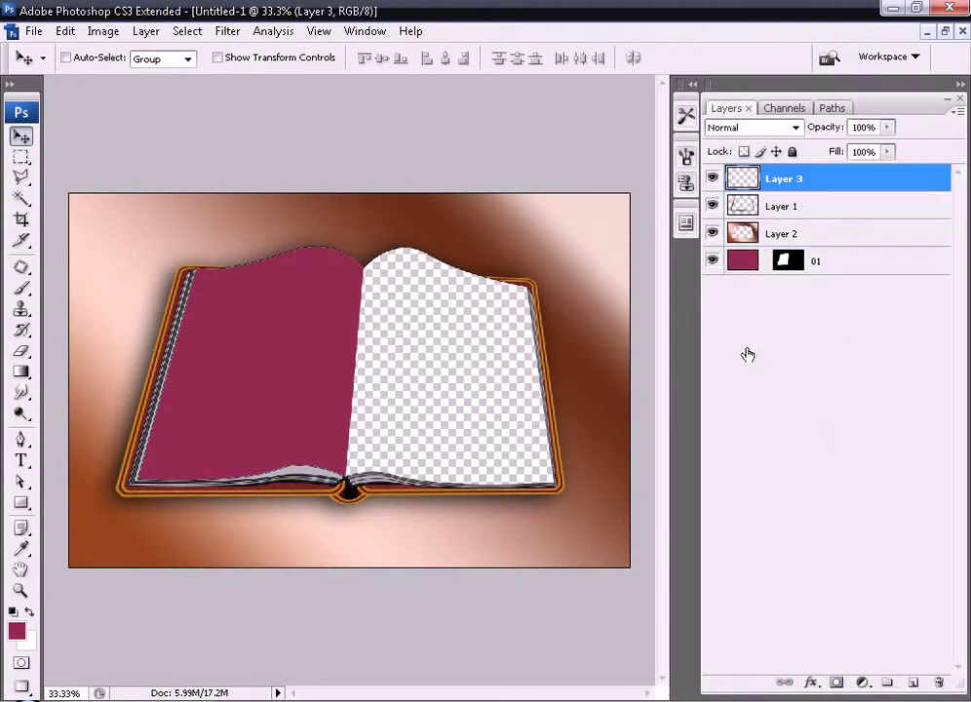
pyautogui.moveTo(800, 187); pyautogui.dragTo(792, 299)
pyautogui.doubleClick(786, 261)
pyautogui.write('02')
pyautogui.press('Return')
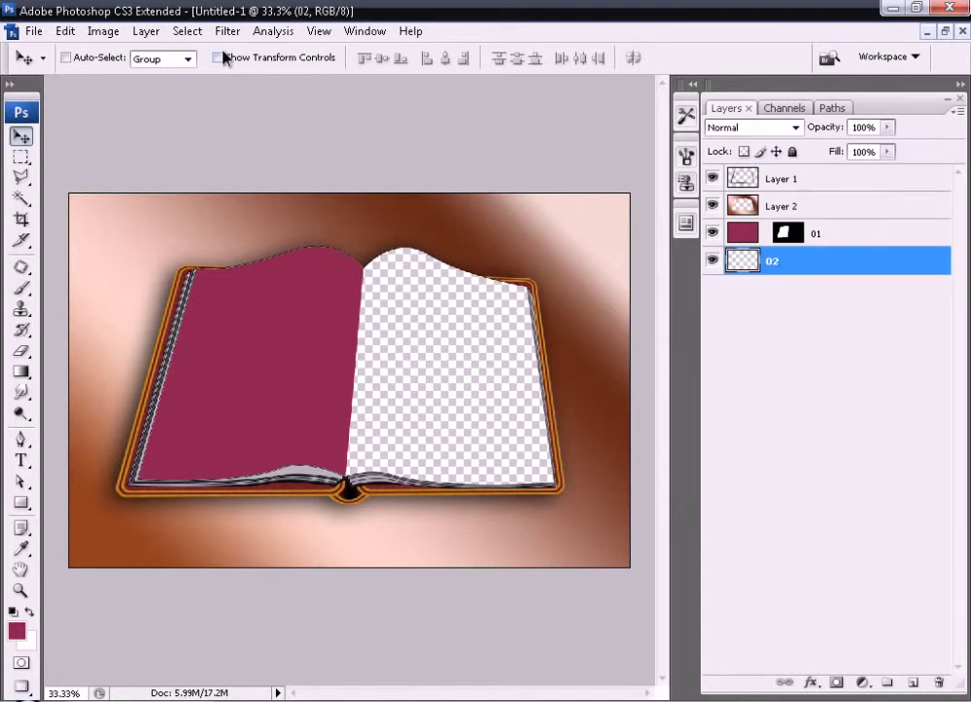
pyautogui.click(15, 629)
pyautogui.moveTo(655, 516)
pyautogui.mouseDown()
pyautogui.moveTo(655, 500)
pyautogui.moveTo(654, 527)
pyautogui.moveTo(662, 499)
pyautogui.mouseUp()
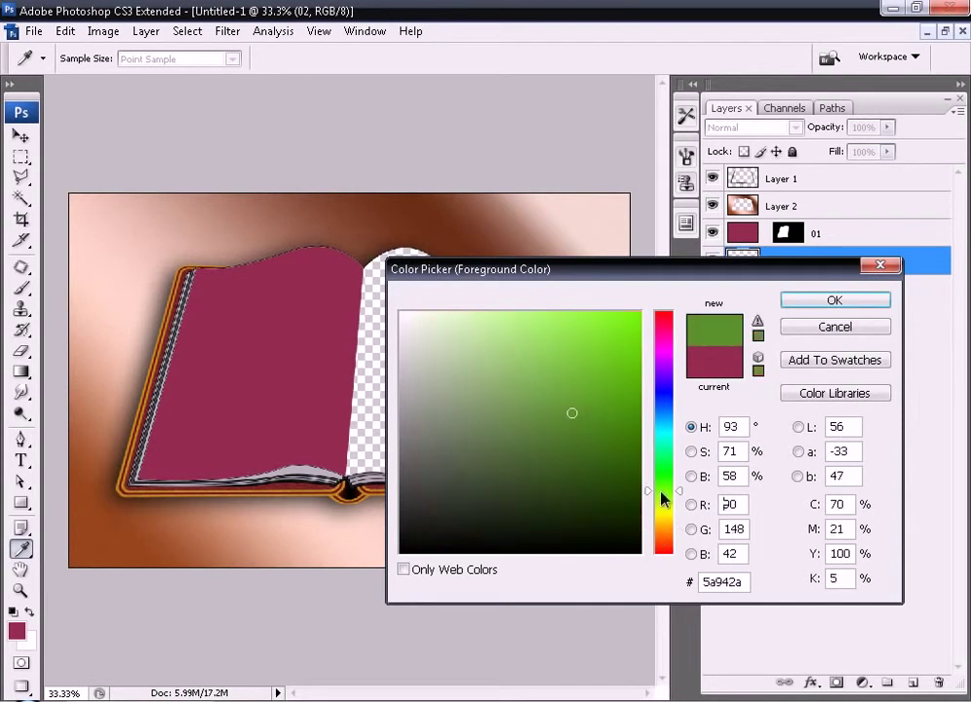
pyautogui.click(623, 475)
pyautogui.click(835, 300)
pyautogui.hotkey('alt', 'BackSpace')
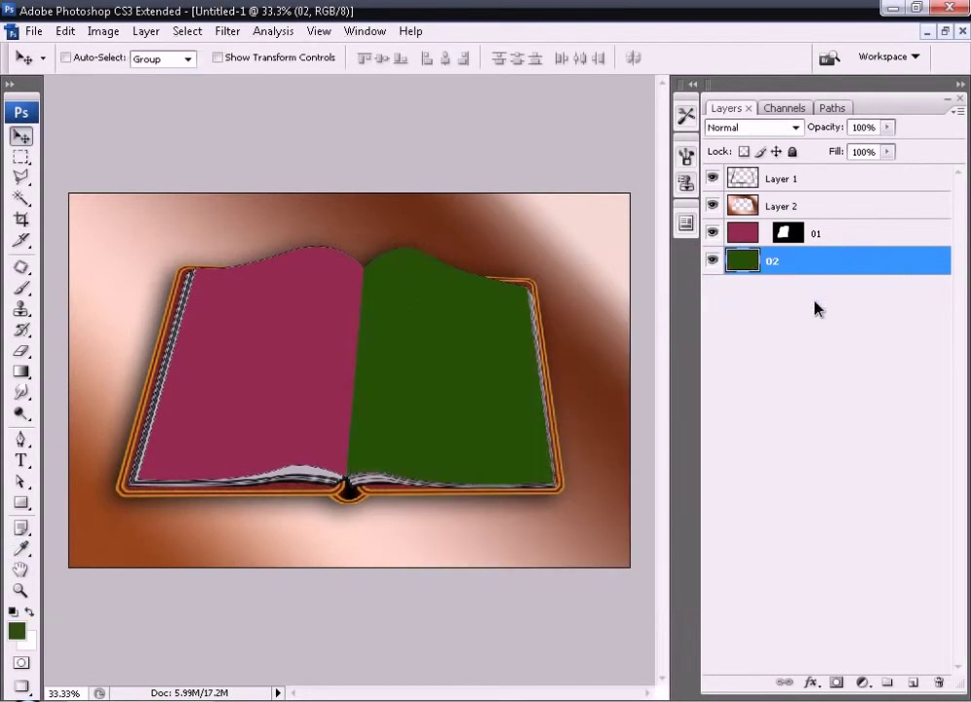
# Mask layer 02 to the R channel selection and add an empty layer above Layer 1.
pyautogui.click(188, 31)
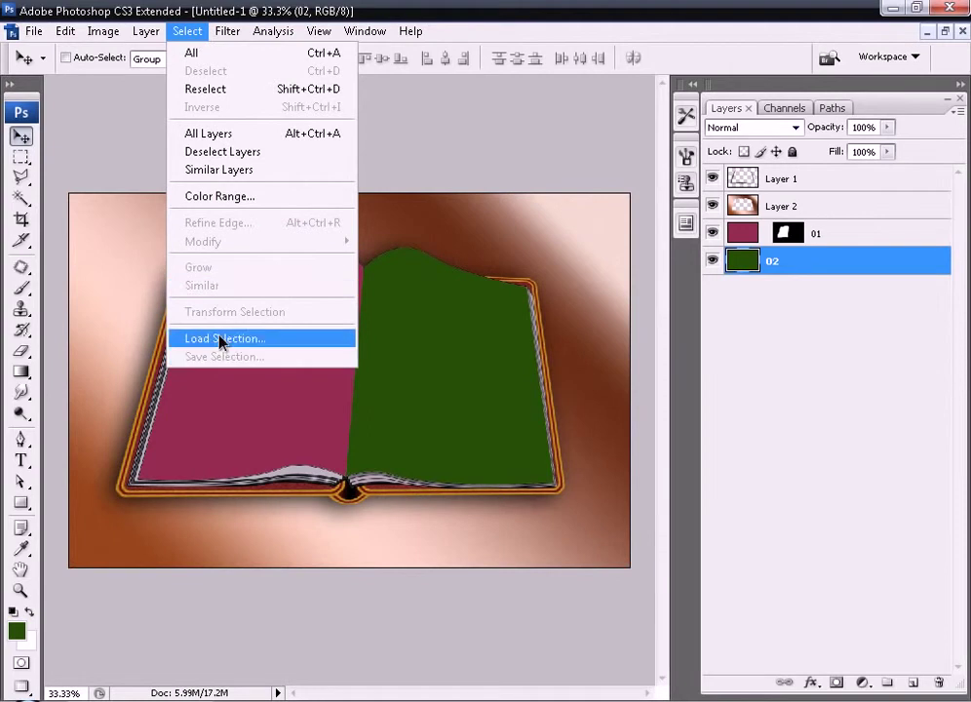
pyautogui.click(224, 339)
pyautogui.click(453, 236)
pyautogui.click(412, 302)
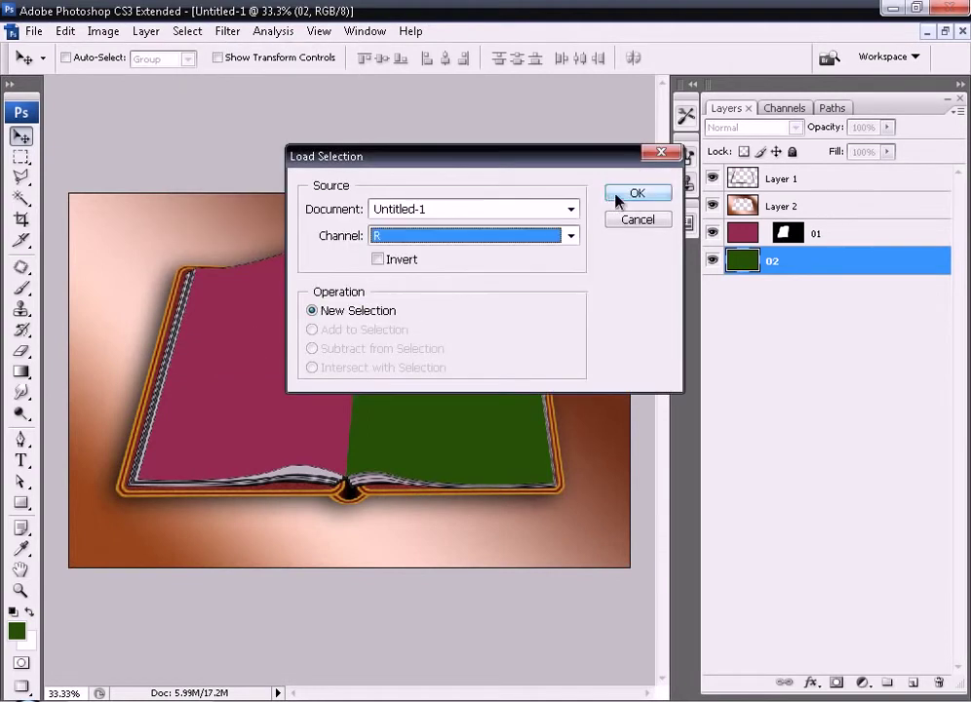
pyautogui.click(624, 195)
pyautogui.click(836, 683)
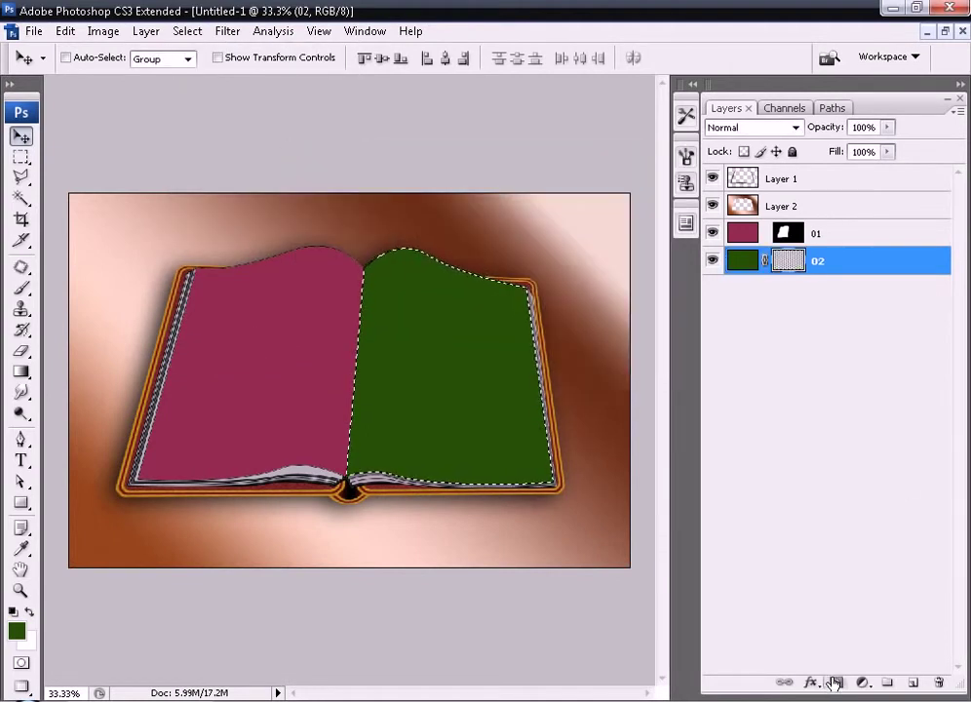
pyautogui.click(765, 308)
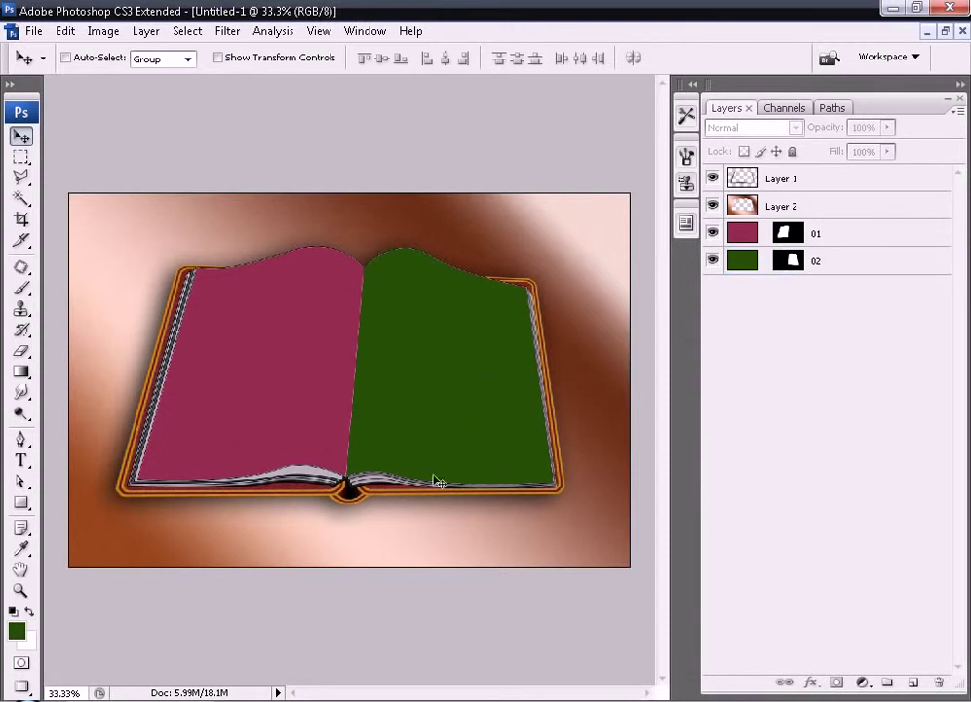
pyautogui.click(849, 179)
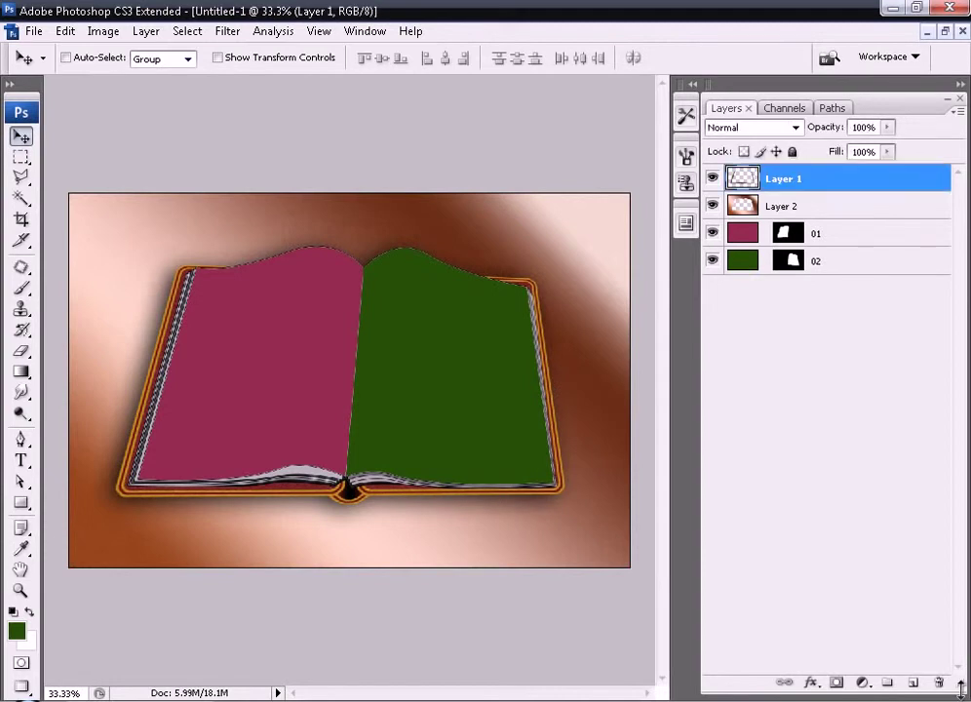
pyautogui.click(913, 682)
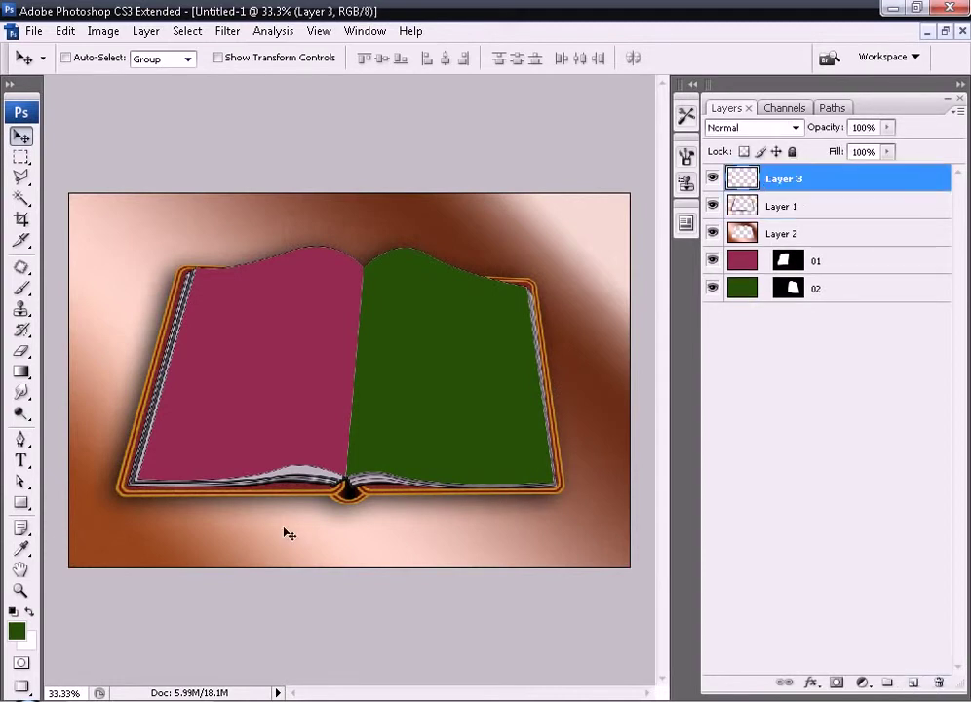
# Fill Layer 3 with black, mask it to the left page, and move it below Layer 1.
pyautogui.press('d')
pyautogui.hotkey('alt', 'BackSpace')
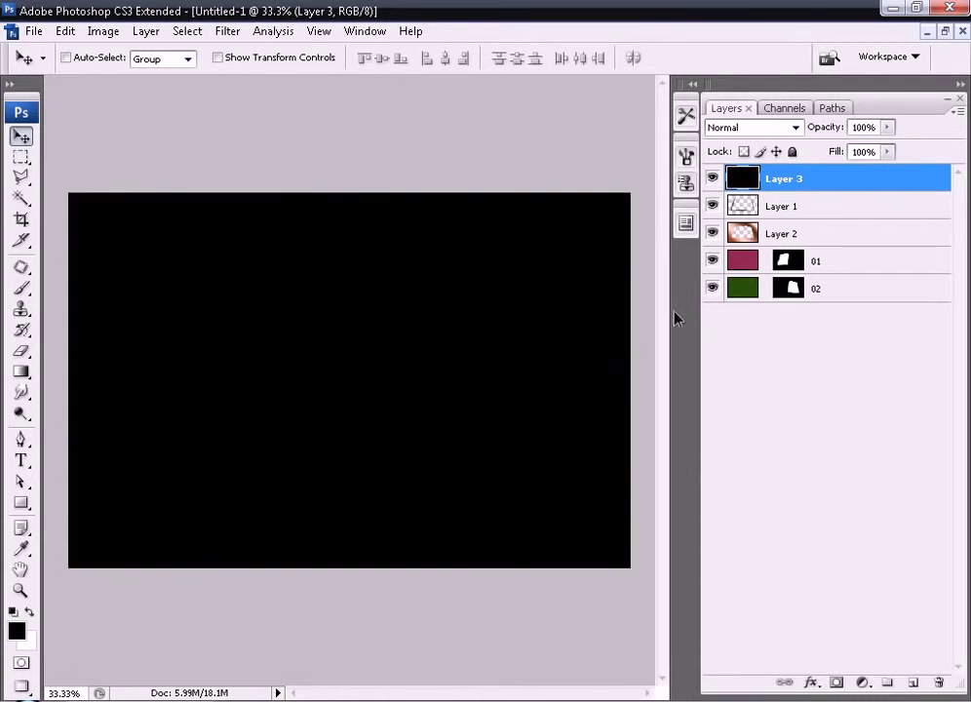
pyautogui.keyDown('ctrl'); pyautogui.click(783, 262); pyautogui.keyUp('ctrl')
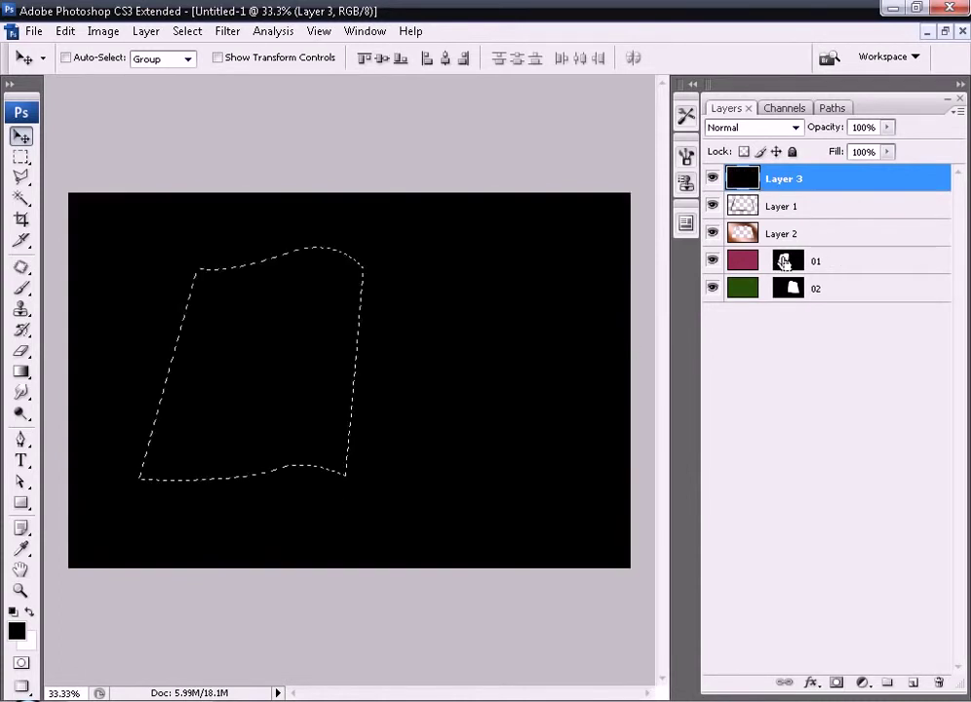
pyautogui.click(778, 663)
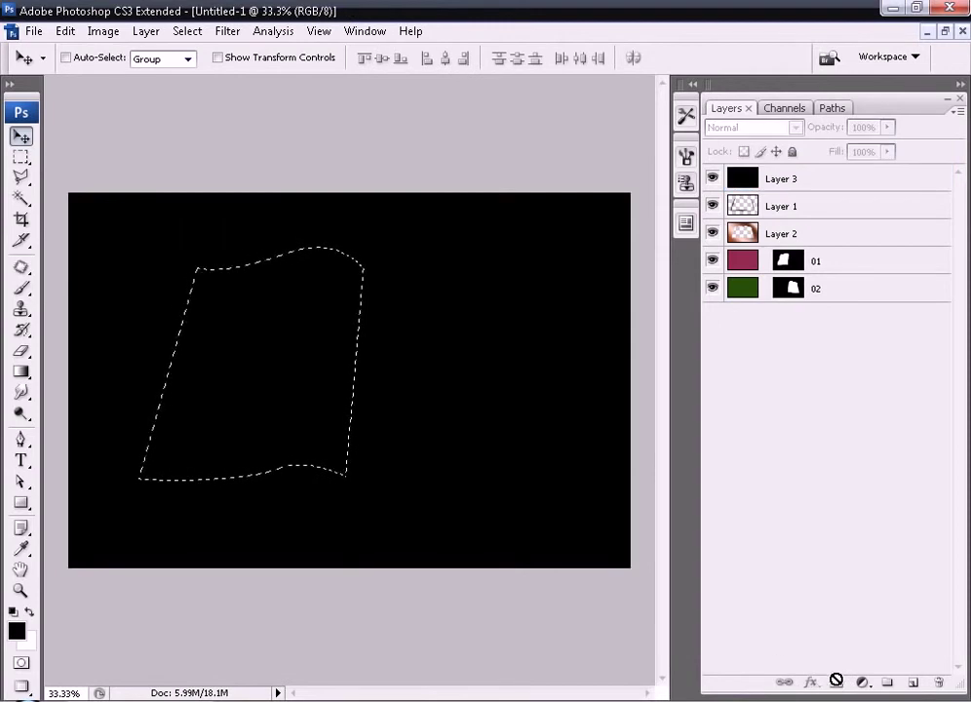
pyautogui.click(778, 180)
pyautogui.click(836, 682)
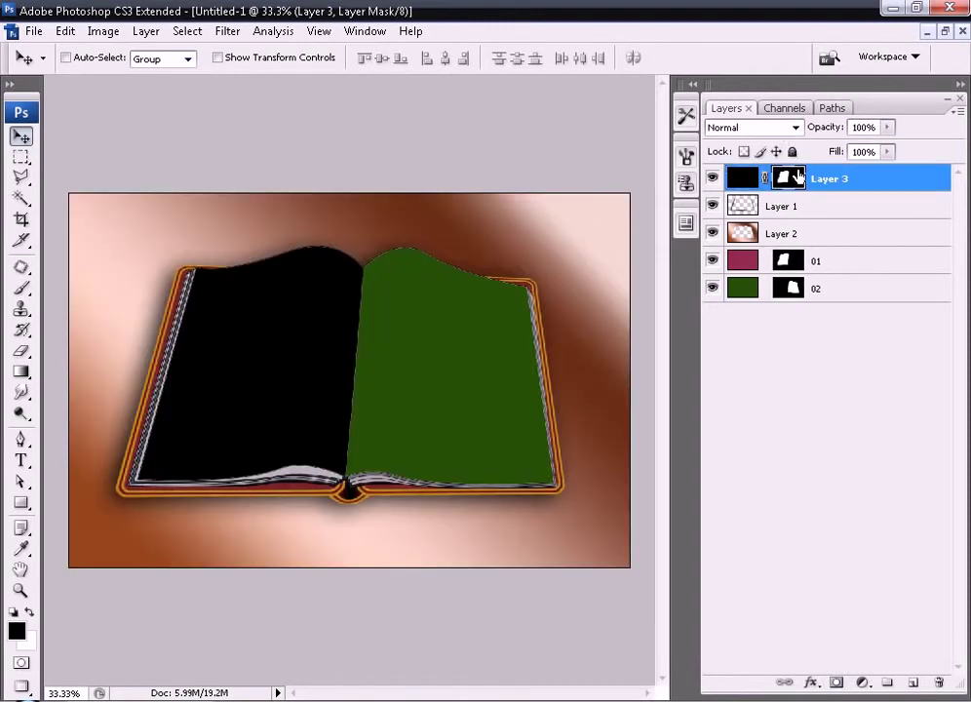
pyautogui.moveTo(797, 179); pyautogui.dragTo(830, 207)
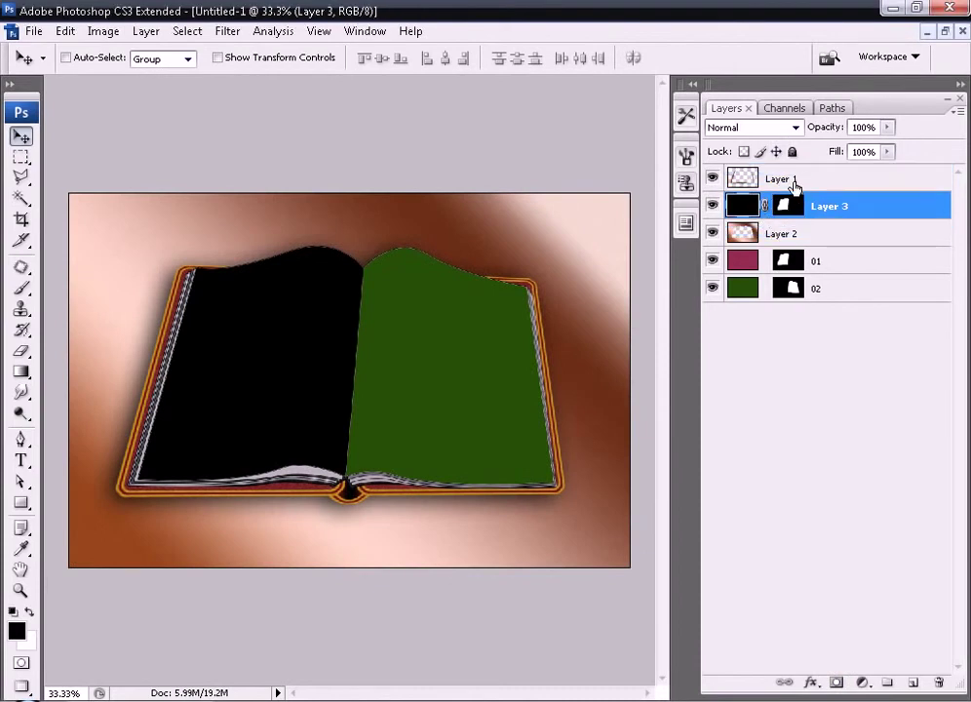
pyautogui.click(787, 207)
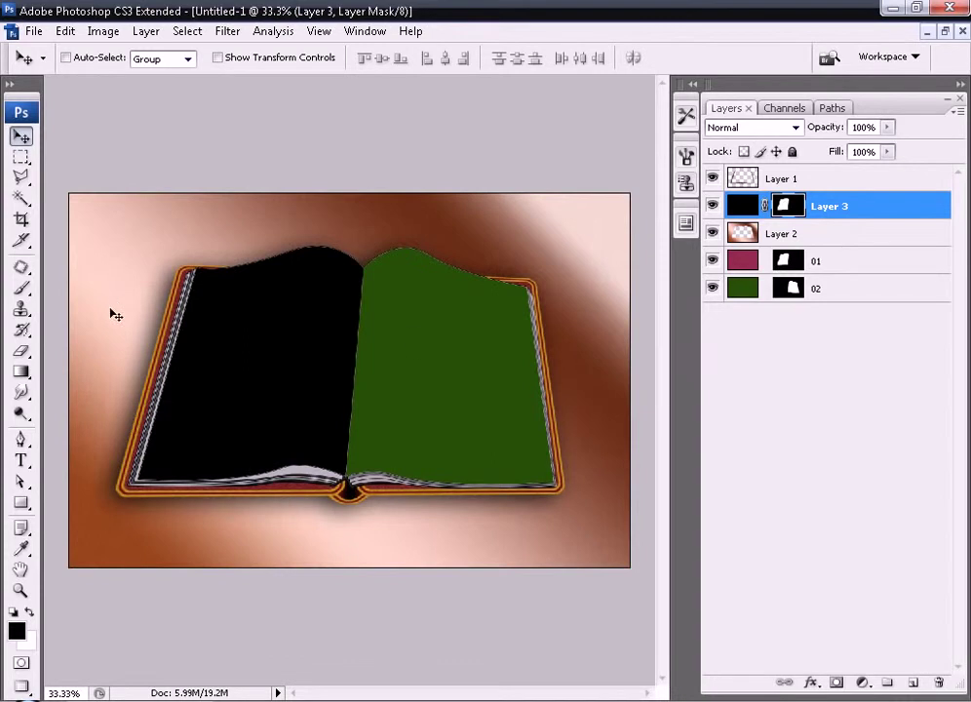
# Draw a Foreground to Transparent gradient on Layer 3's mask toward the spine, then undo it.
pyautogui.click(22, 372)
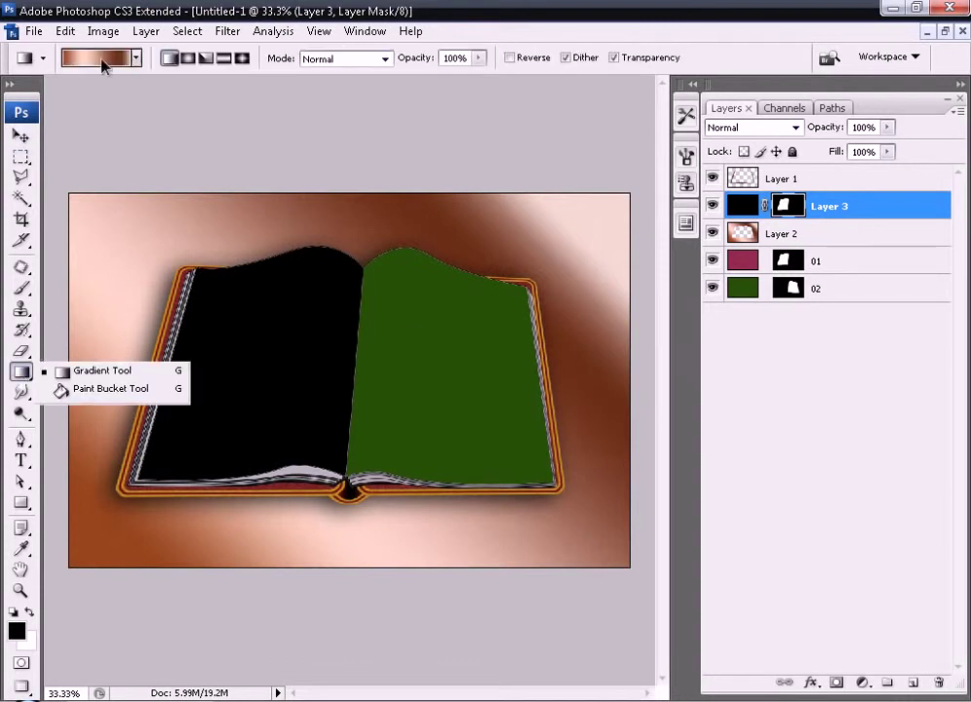
pyautogui.click(101, 60)
pyautogui.click(398, 185)
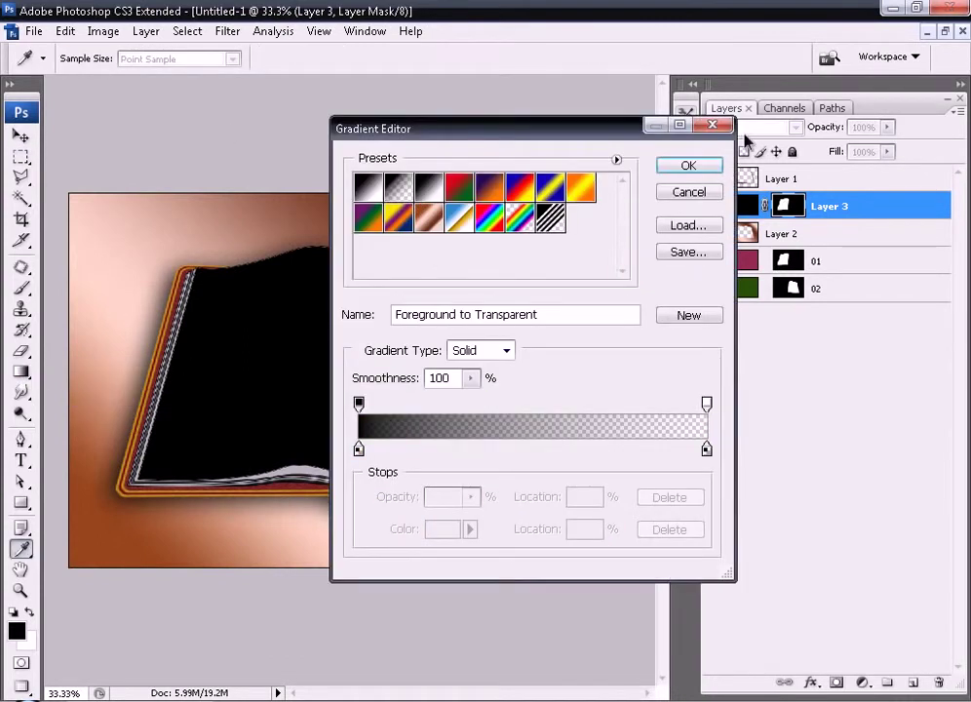
pyautogui.click(704, 167)
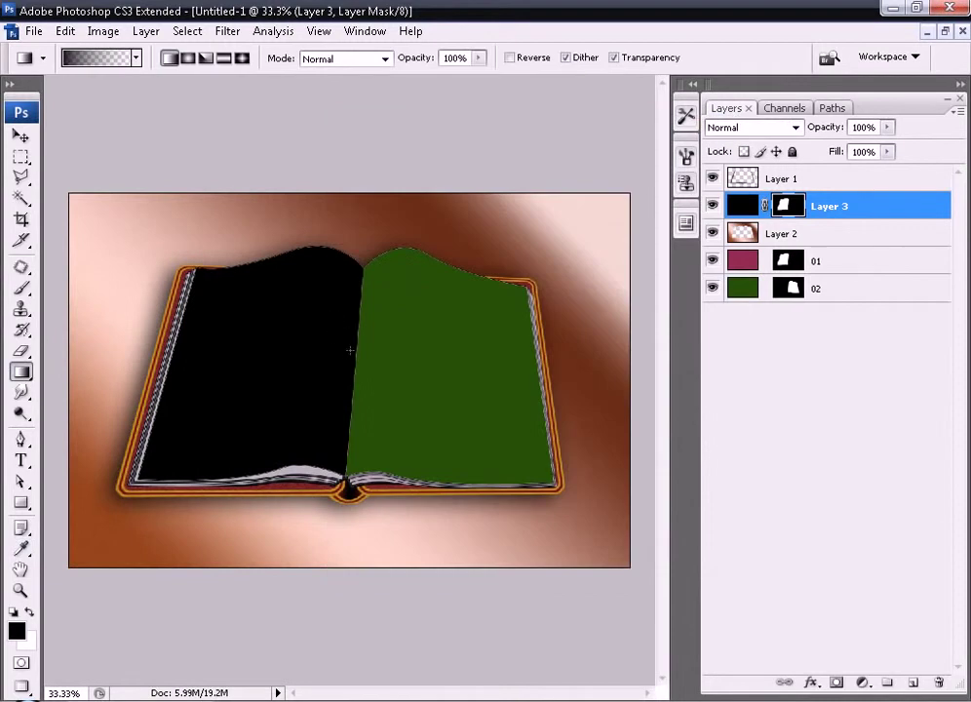
pyautogui.moveTo(344, 351)
pyautogui.mouseDown()
pyautogui.moveTo(276, 355)
pyautogui.moveTo(360, 351)
pyautogui.moveTo(369, 316)
pyautogui.mouseUp()
pyautogui.hotkey('ctrl', 'z')
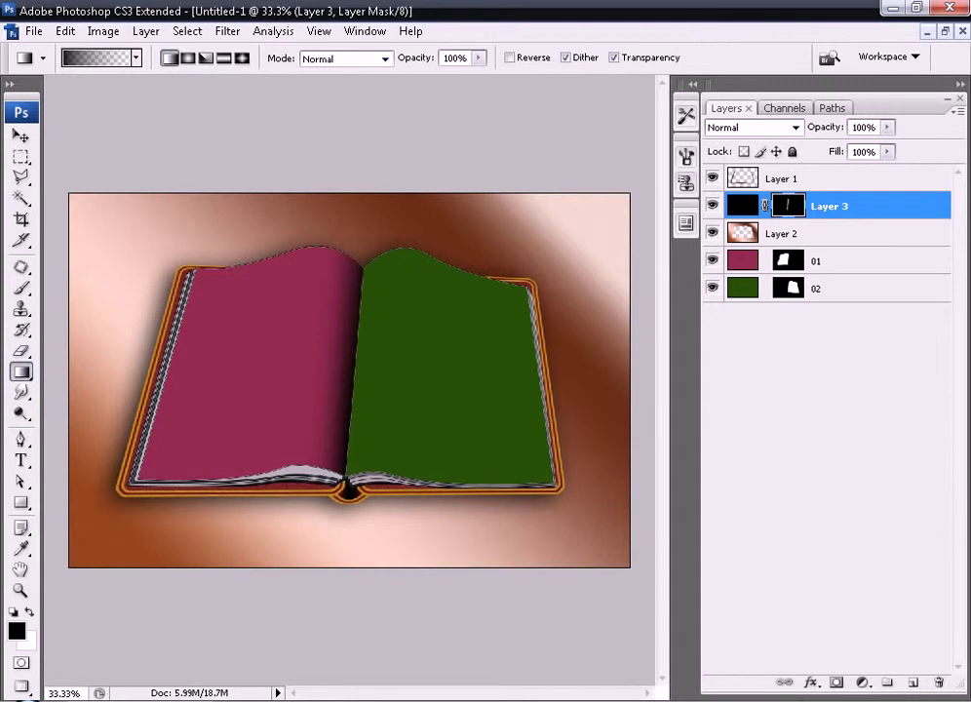
# Add a black layer masked to the right page, with a gradient leaving shadow near the spine.
pyautogui.click(913, 682)
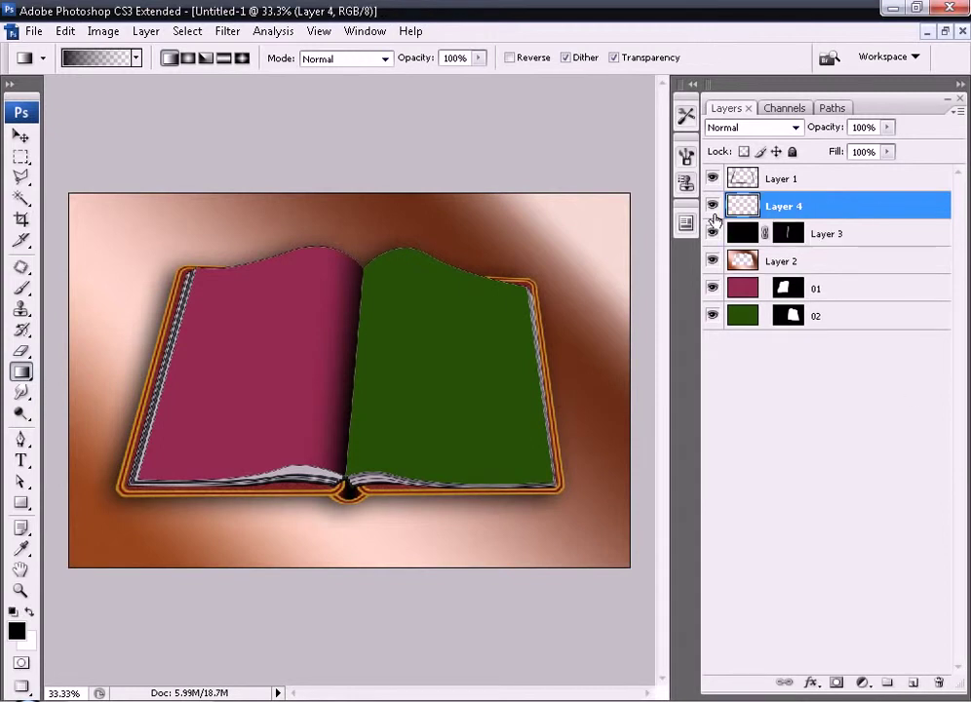
pyautogui.hotkey('alt', 'BackSpace')
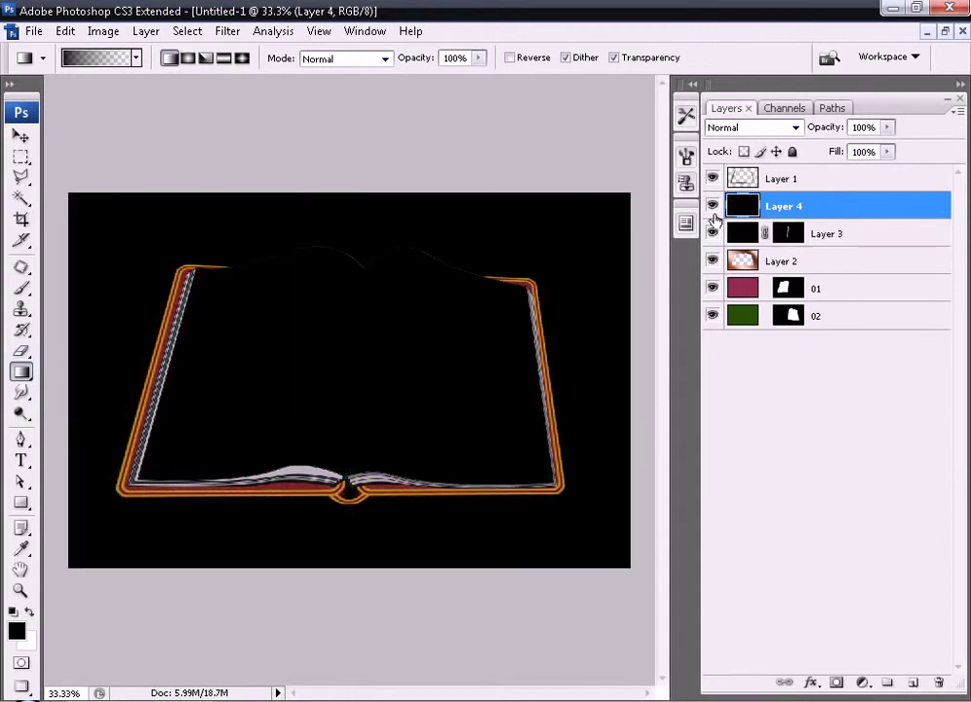
pyautogui.keyDown('ctrl'); pyautogui.click(792, 315); pyautogui.keyUp('ctrl')
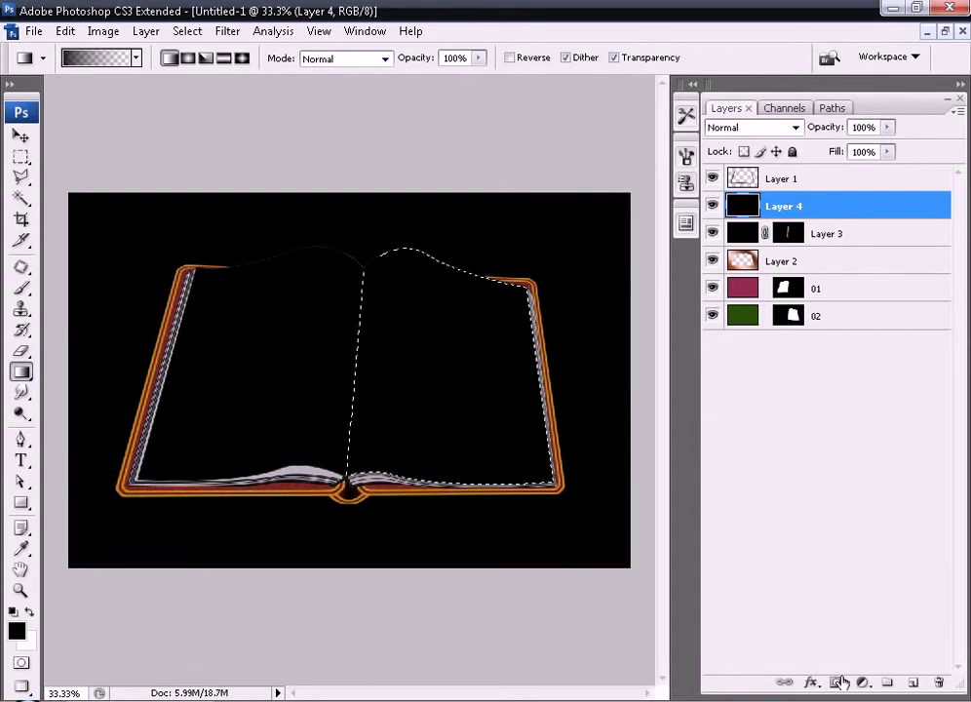
pyautogui.click(839, 682)
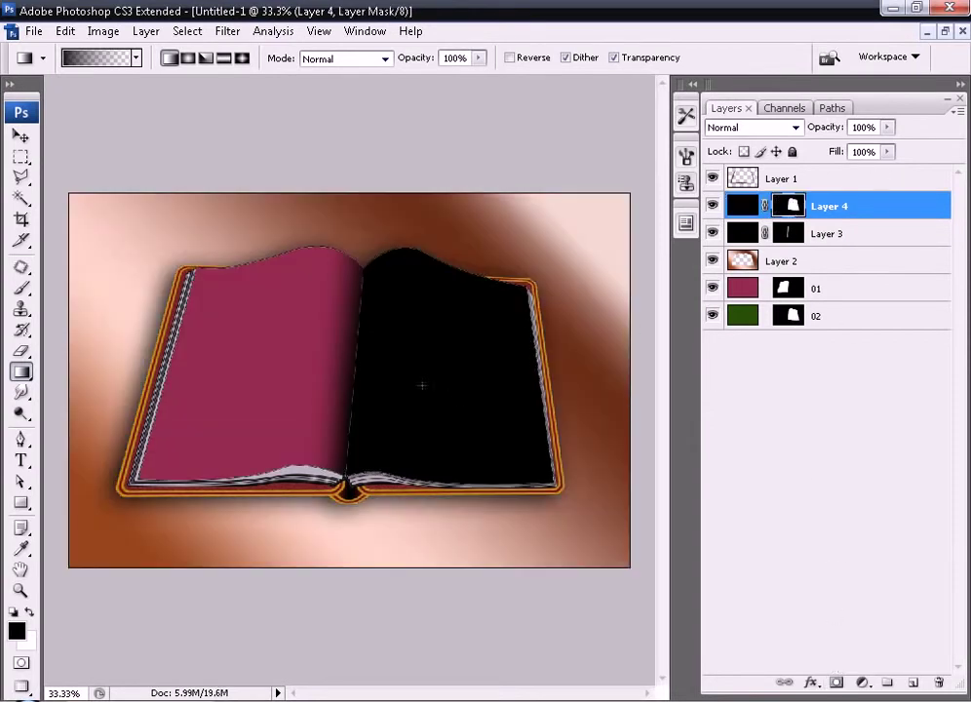
pyautogui.moveTo(394, 362); pyautogui.dragTo(394, 363)
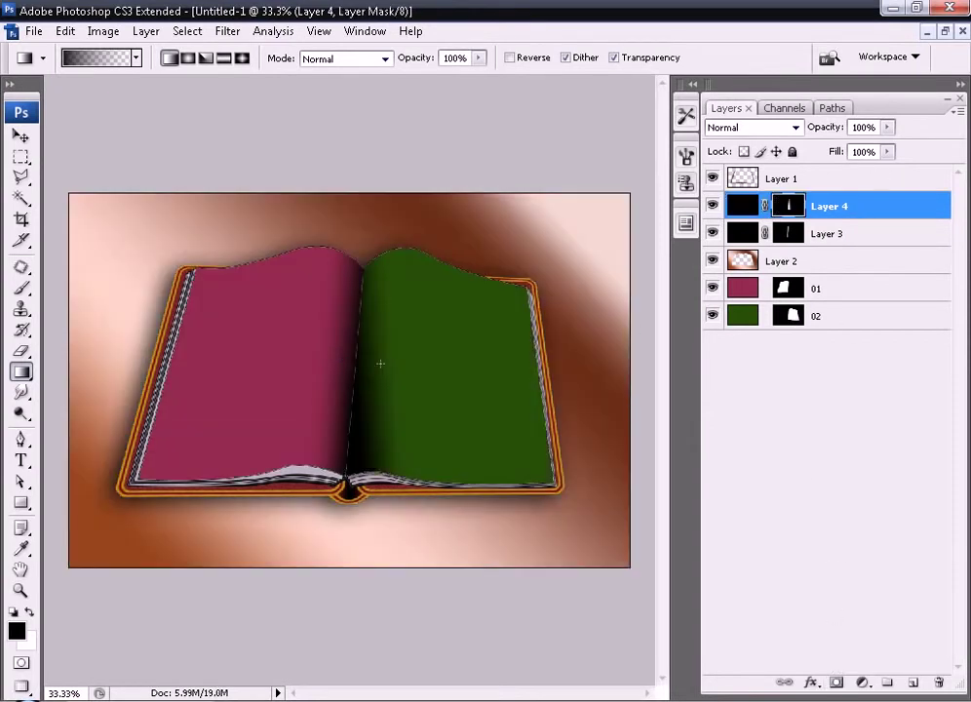
pyautogui.hotkey('ctrl', 'z')
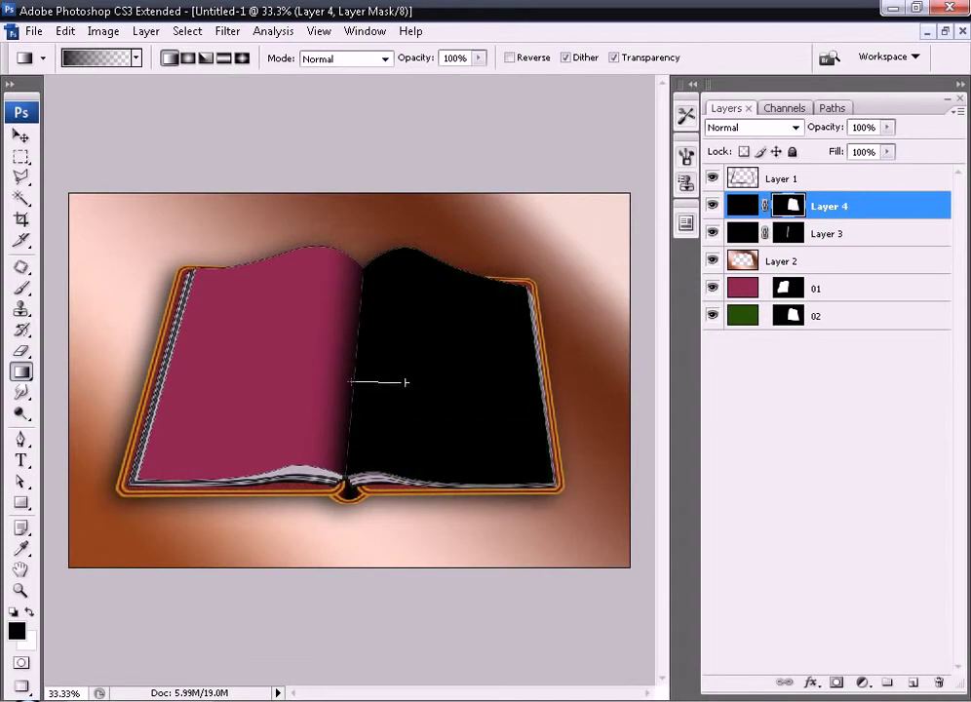
pyautogui.moveTo(349, 383); pyautogui.dragTo(406, 382)
pyautogui.moveTo(337, 383); pyautogui.dragTo(331, 387)
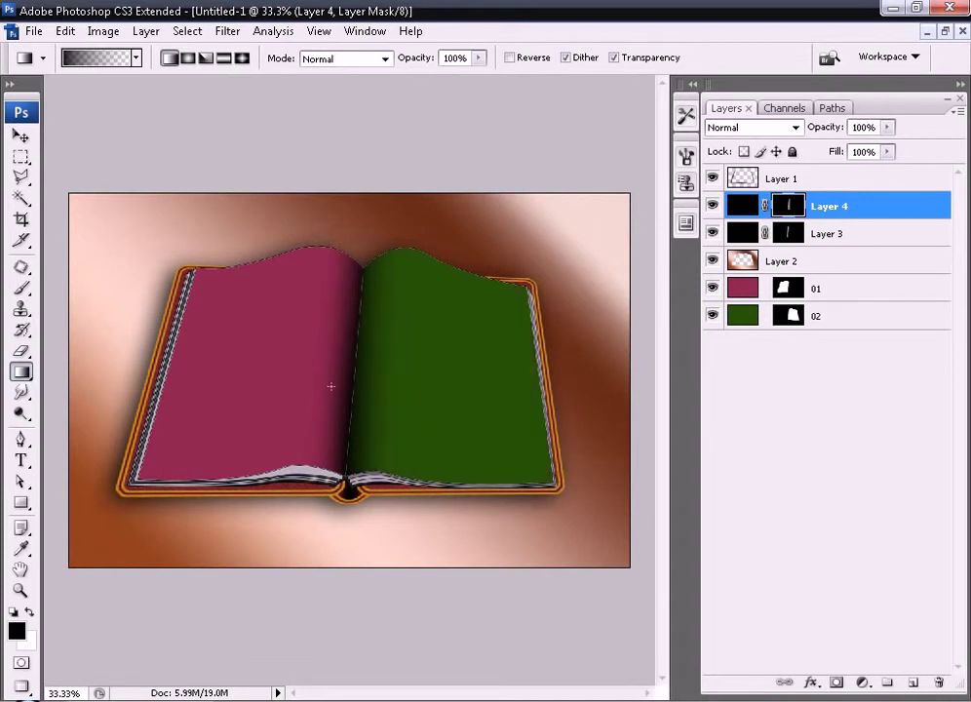
# Merge both shadow layers into one layer named bong den, then add a new empty layer.
pyautogui.keyDown('shift'); pyautogui.click(834, 242); pyautogui.keyUp('shift')
pyautogui.click(913, 682)
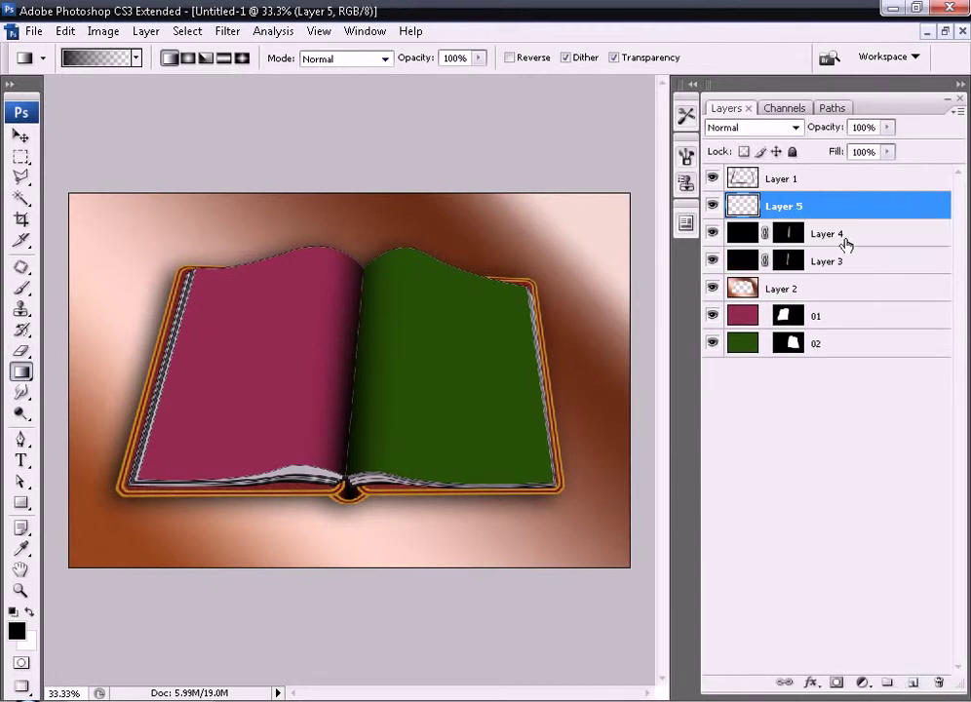
pyautogui.keyDown('shift'); pyautogui.click(846, 263); pyautogui.keyUp('shift')
pyautogui.hotkey('ctrl', 'e')
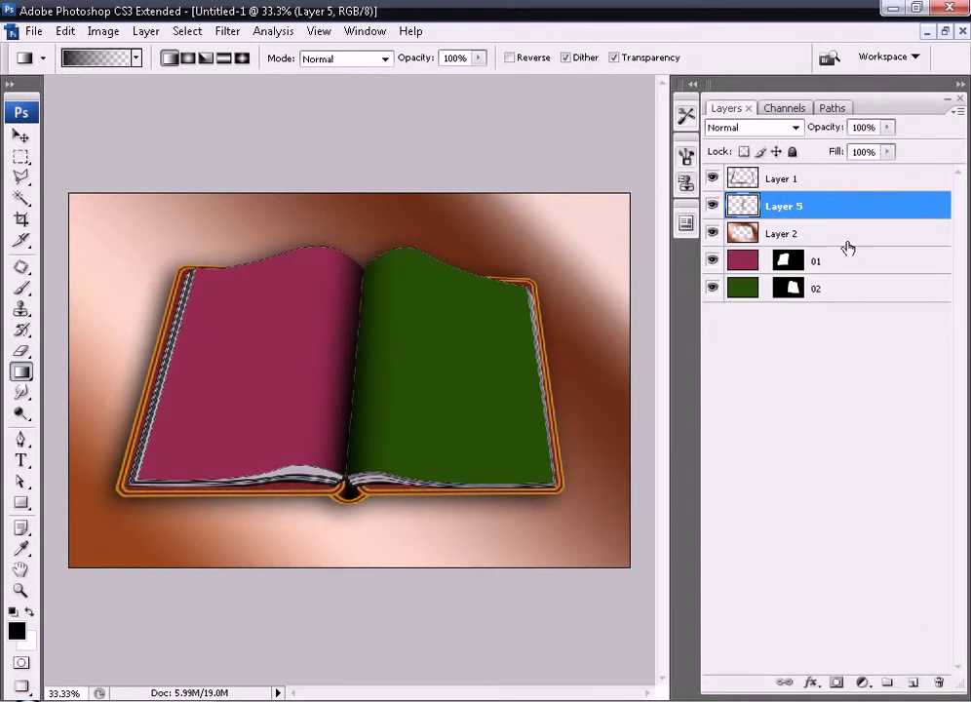
pyautogui.doubleClick(786, 206)
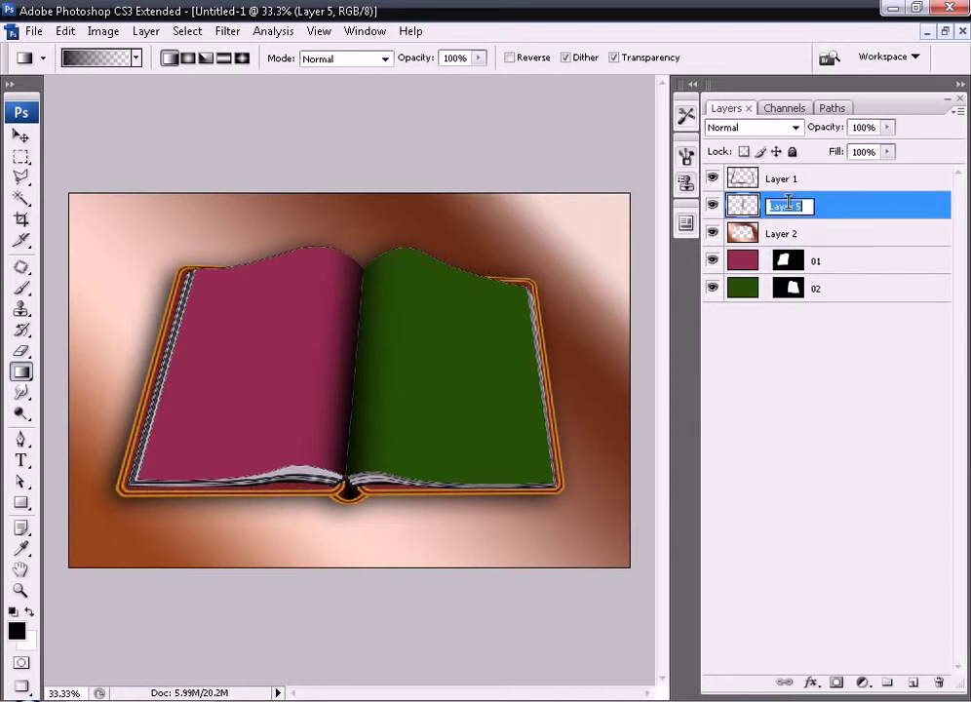
pyautogui.write('bo')
pyautogui.write('ng den')
pyautogui.press('Return')
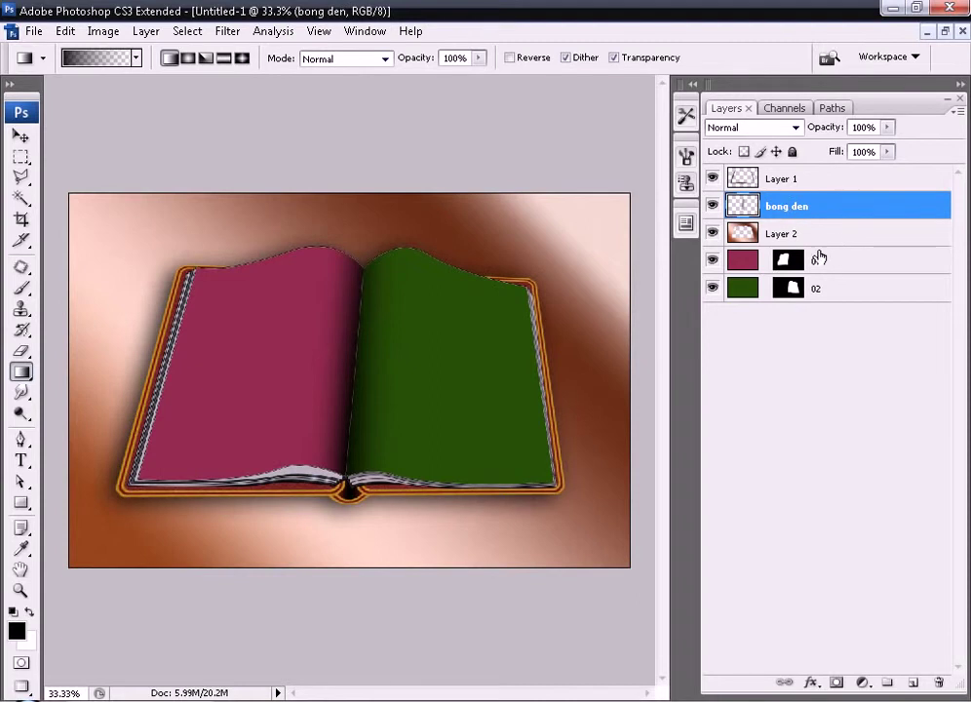
pyautogui.click(914, 684)
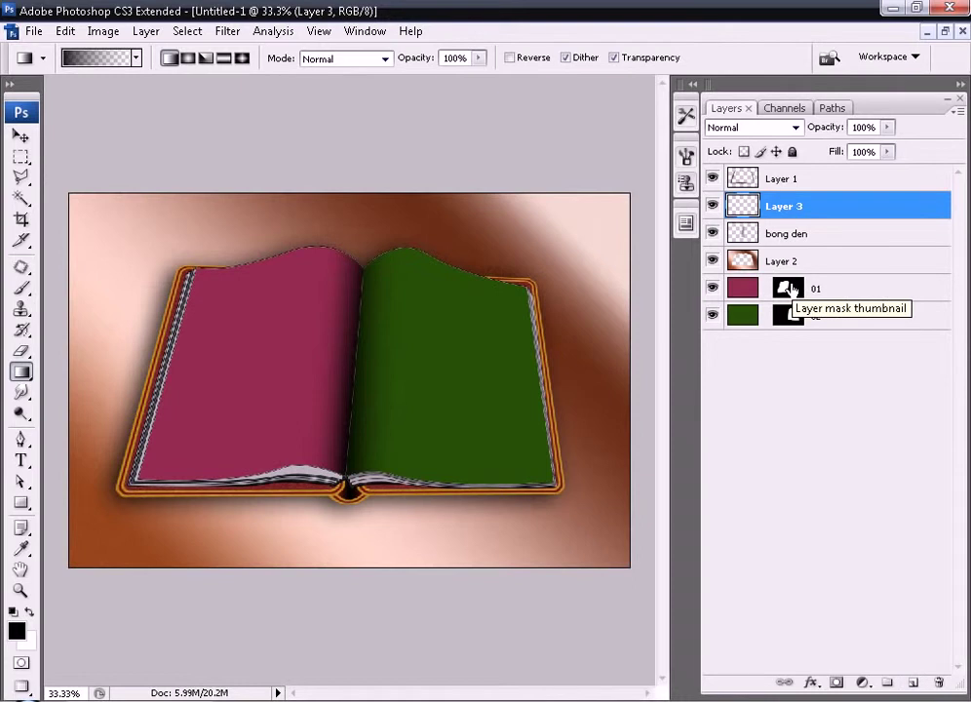
# Fill the layer white and mask it to a soft highlight band beside the left page's spine.
pyautogui.hotkey('ctrl', 'BackSpace')
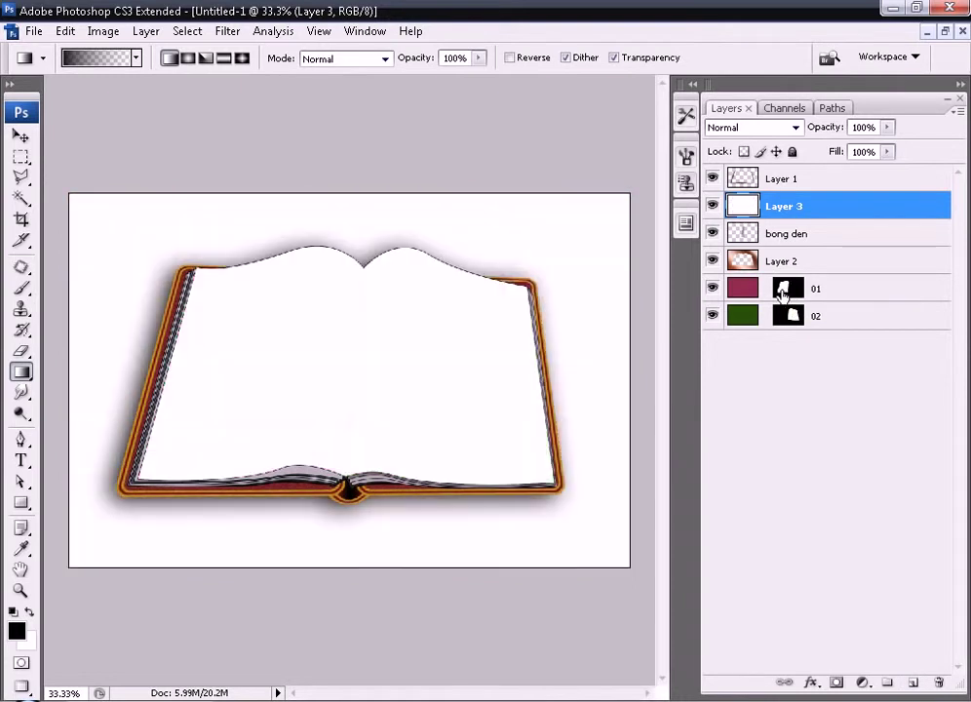
pyautogui.keyDown('ctrl'); pyautogui.click(786, 291); pyautogui.keyUp('ctrl')
pyautogui.click(187, 31)
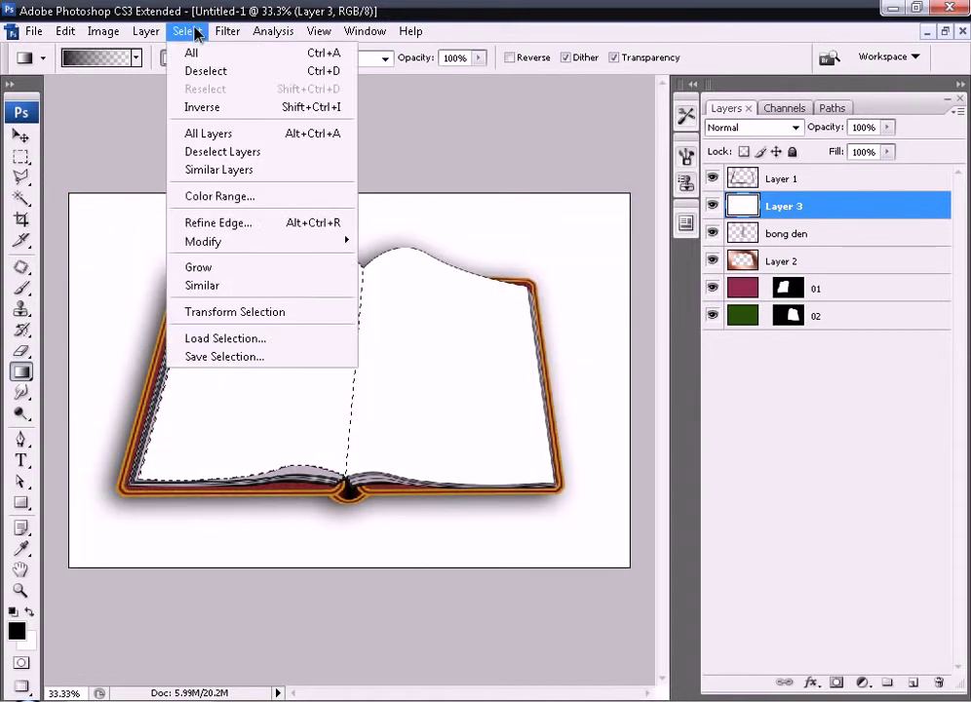
pyautogui.click(837, 681)
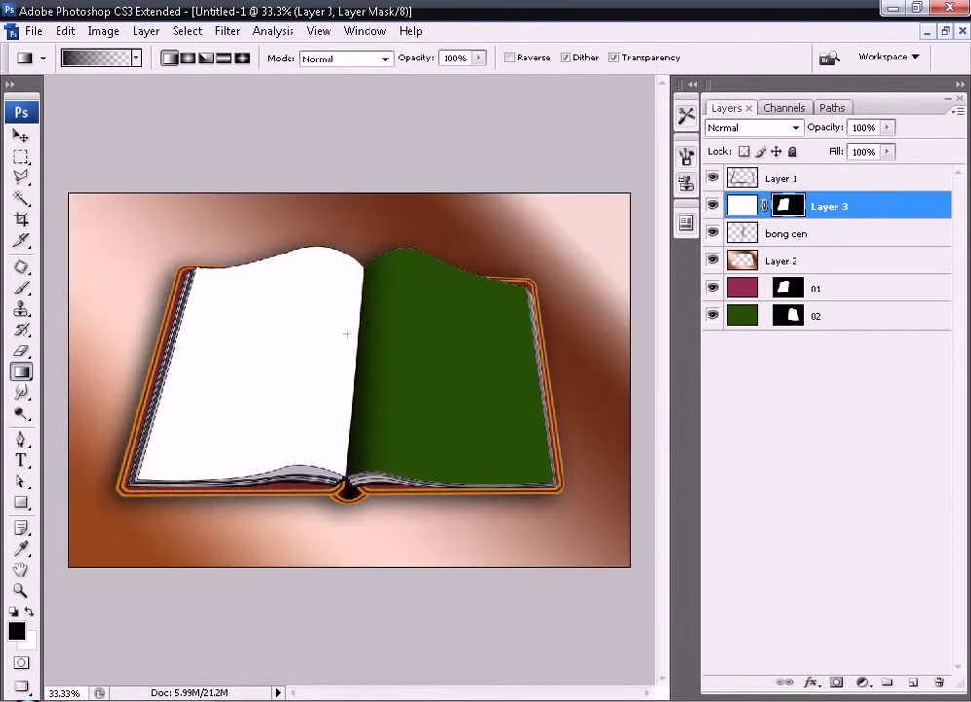
pyautogui.moveTo(360, 345)
pyautogui.mouseDown()
pyautogui.moveTo(312, 341)
pyautogui.moveTo(321, 351)
pyautogui.moveTo(351, 349)
pyautogui.mouseUp()
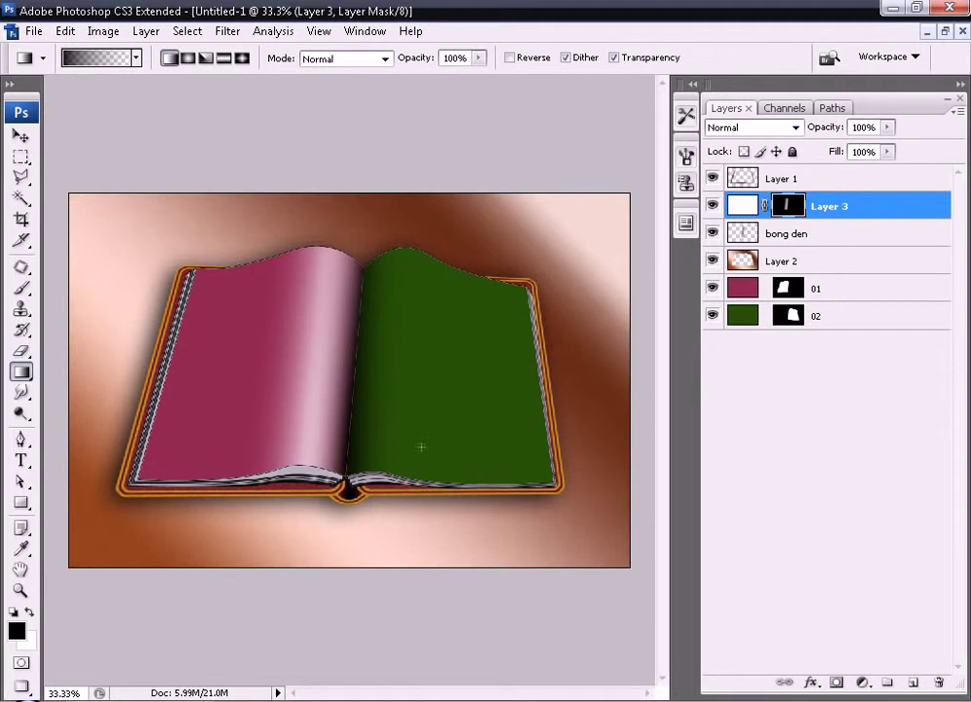
# Add a second white layer masked to a soft highlight band beside the right page's spine.
pyautogui.click(915, 685)
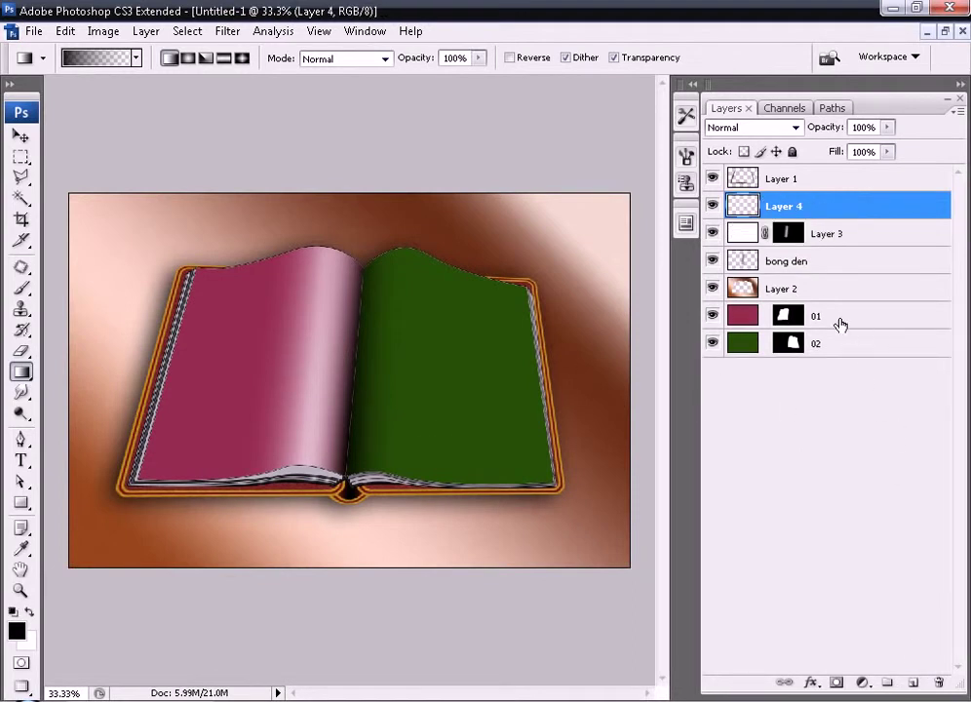
pyautogui.hotkey('ctrl', 'BackSpace')
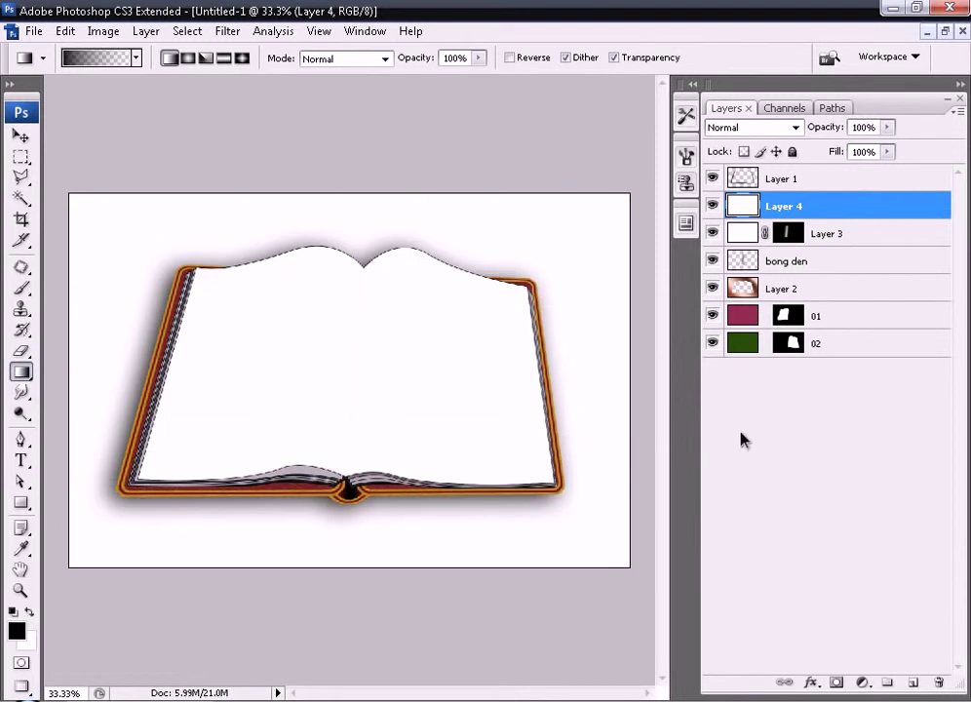
pyautogui.keyDown('ctrl'); pyautogui.click(792, 344); pyautogui.keyUp('ctrl')
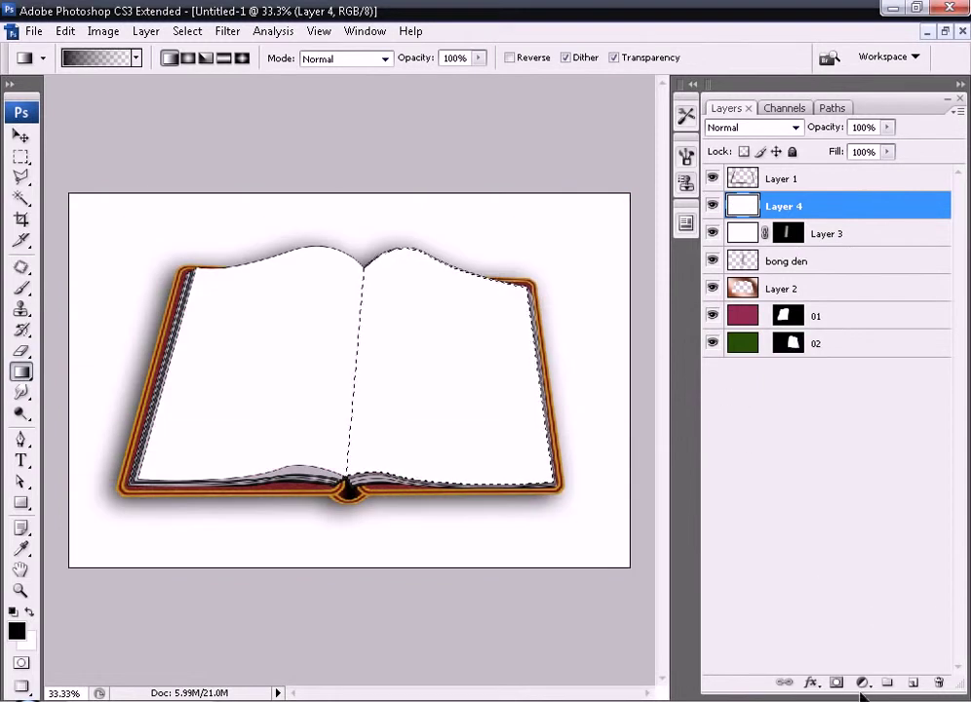
pyautogui.click(837, 683)
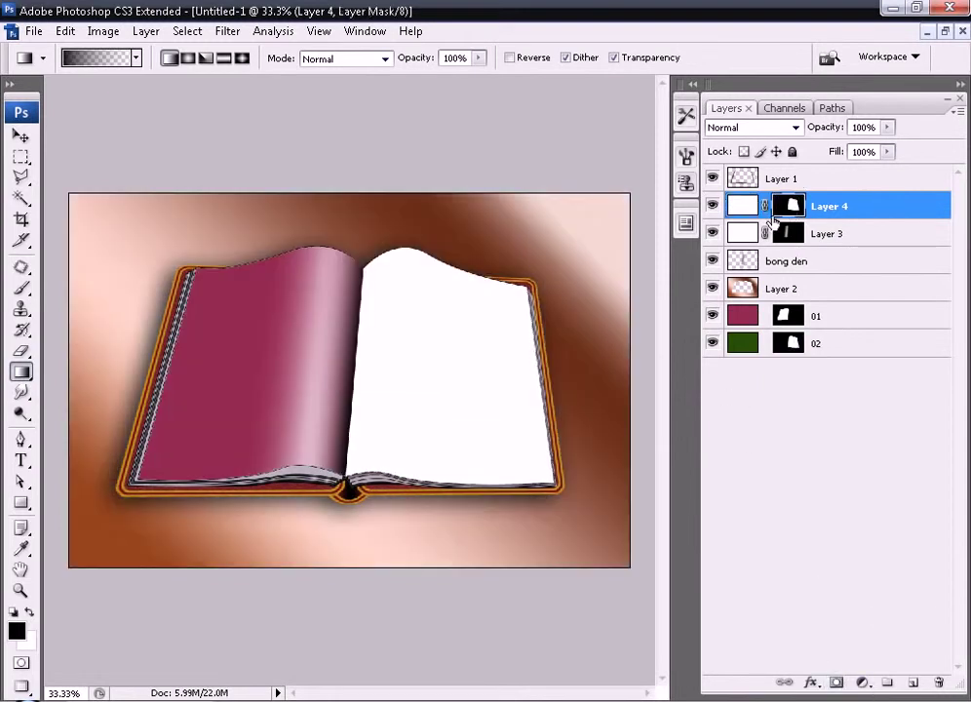
pyautogui.moveTo(410, 361)
pyautogui.mouseDown()
pyautogui.moveTo(397, 366)
pyautogui.moveTo(445, 368)
pyautogui.mouseUp()
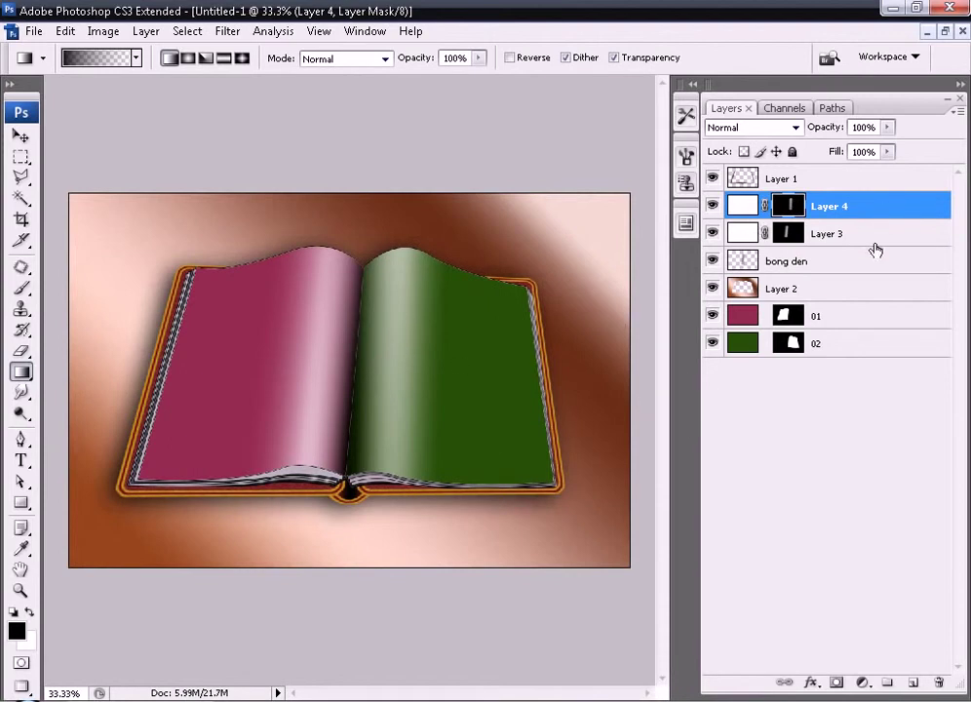
# Merge the two highlight layers into one layer named bong trang.
pyautogui.click(913, 682)
pyautogui.keyDown('shift'); pyautogui.click(842, 262); pyautogui.keyUp('shift')
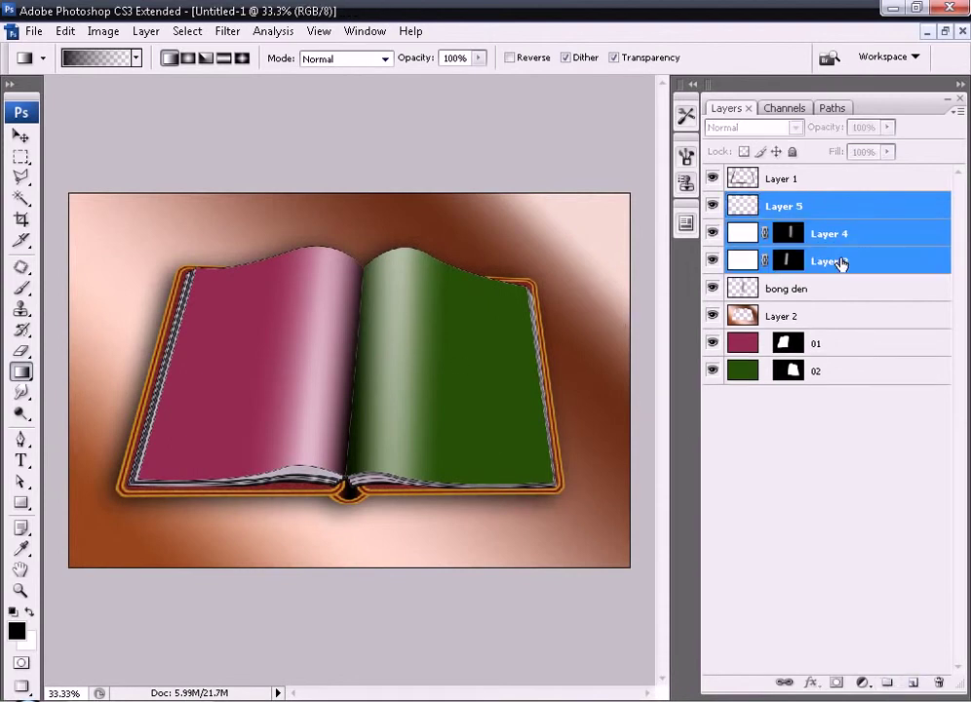
pyautogui.hotkey('ctrl', 'e')
pyautogui.doubleClick(785, 207)
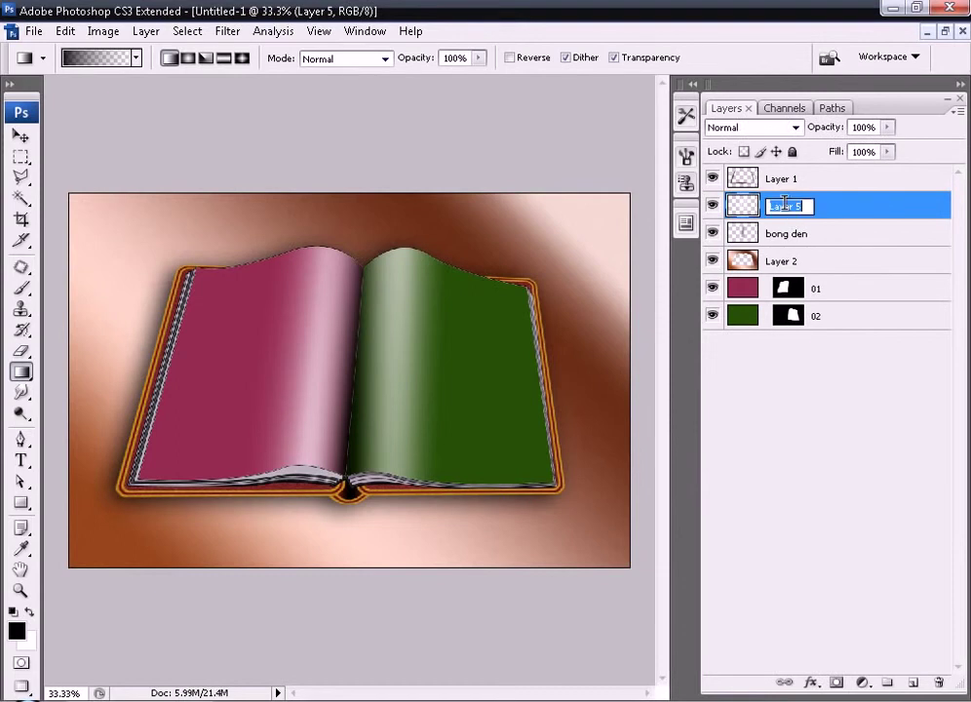
pyautogui.write('d')
pyautogui.write('rea')
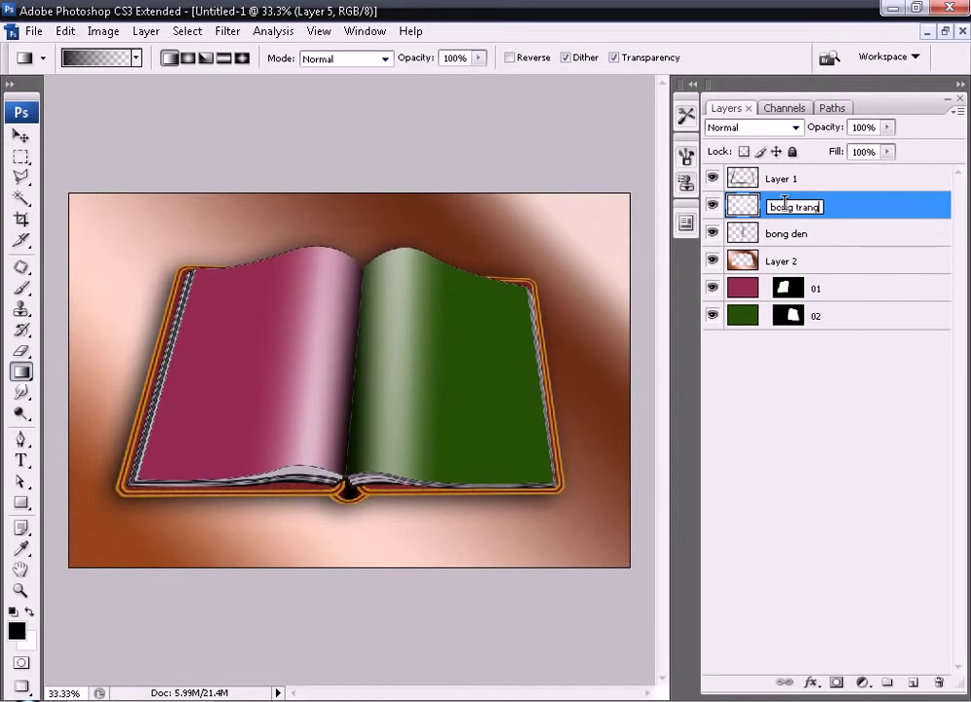
pyautogui.press('Return')
# Set bong den to Multiply blending and bong trang to 70% opacity.
pyautogui.click(741, 234)
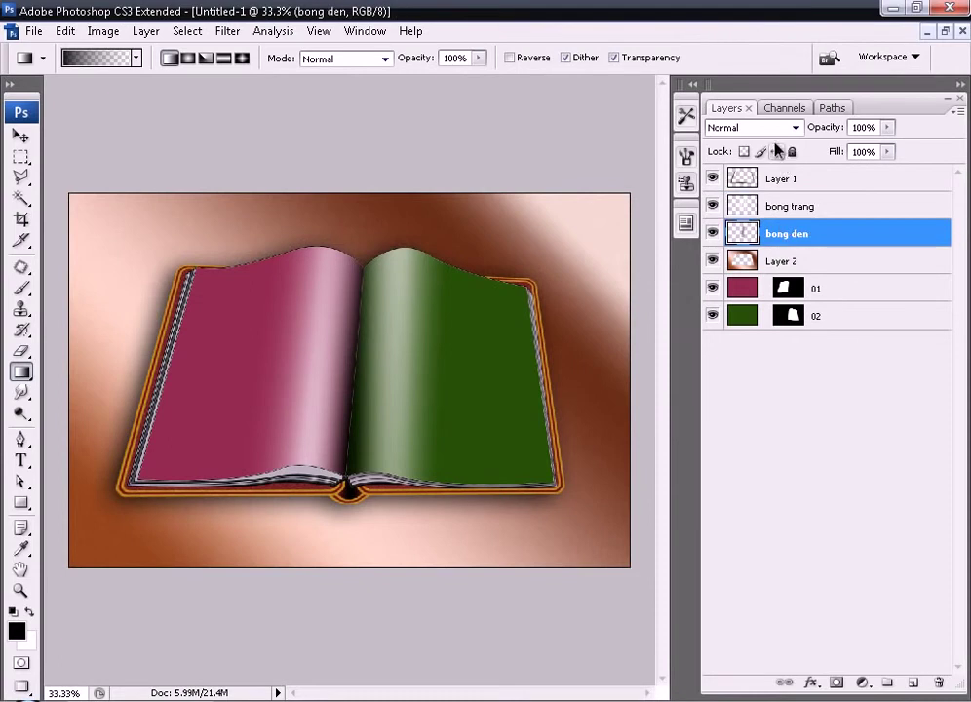
pyautogui.click(761, 128)
pyautogui.click(742, 206)
pyautogui.click(785, 206)
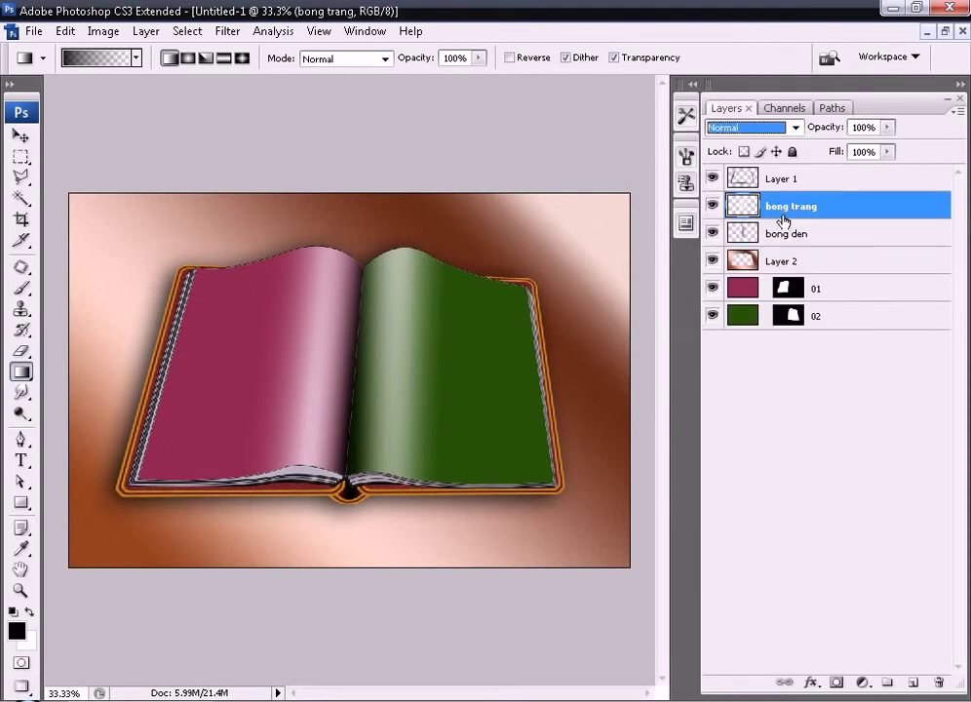
pyautogui.click(868, 128)
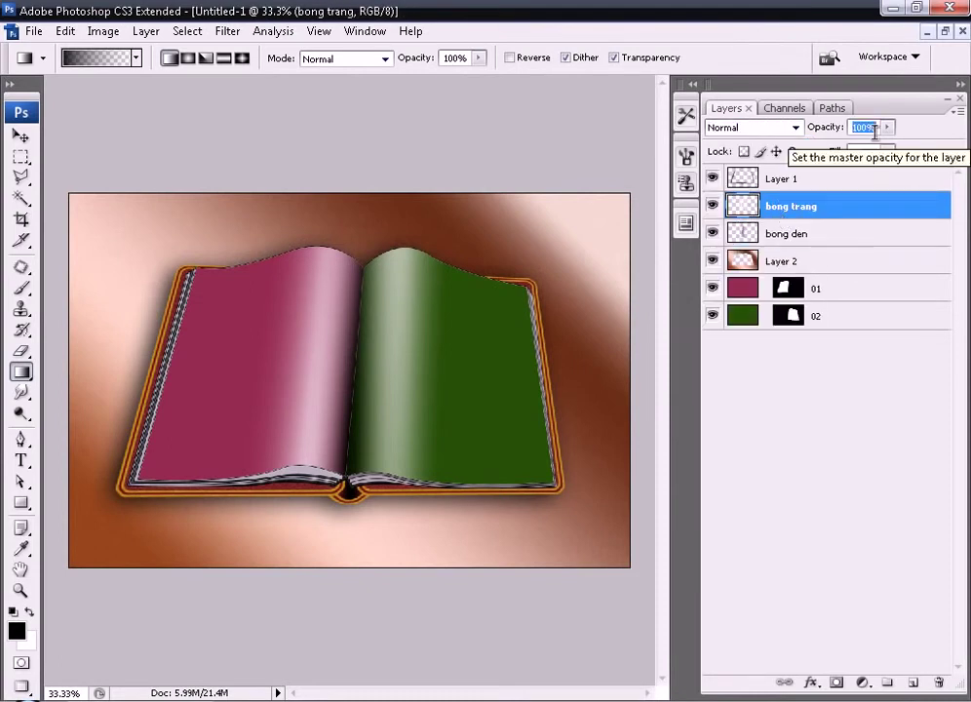
pyautogui.write('70')
pyautogui.press('Return')
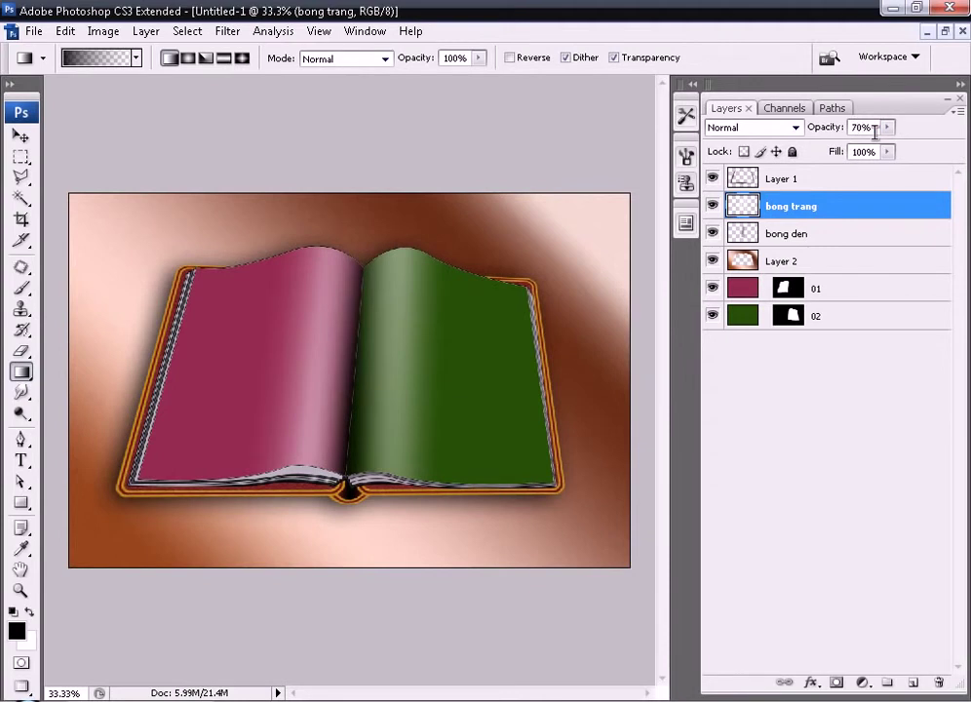
pyautogui.hotkey('ctrl', '-')
pyautogui.click(944, 31)
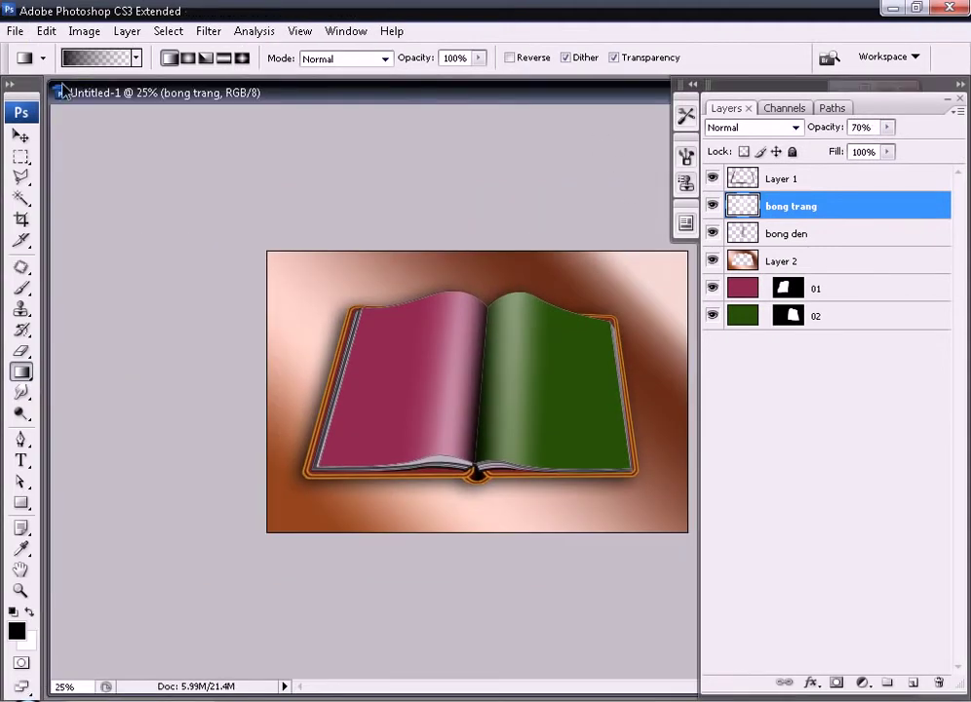
# Shrink the book document window and browse the Open dialog to the D: data drive.
pyautogui.moveTo(45, 78)
pyautogui.mouseDown()
pyautogui.moveTo(292, 298)
pyautogui.moveTo(90, 90)
pyautogui.mouseUp()
pyautogui.moveTo(661, 469); pyautogui.dragTo(549, 412)
pyautogui.doubleClick(500, 483)
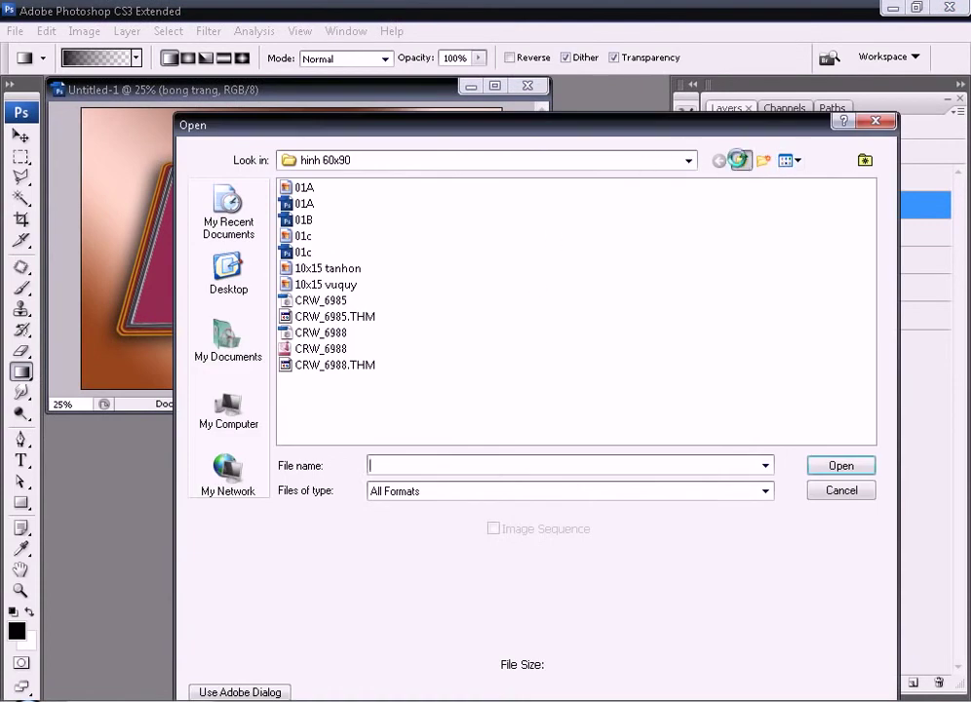
pyautogui.click(740, 160)
pyautogui.click(333, 205)
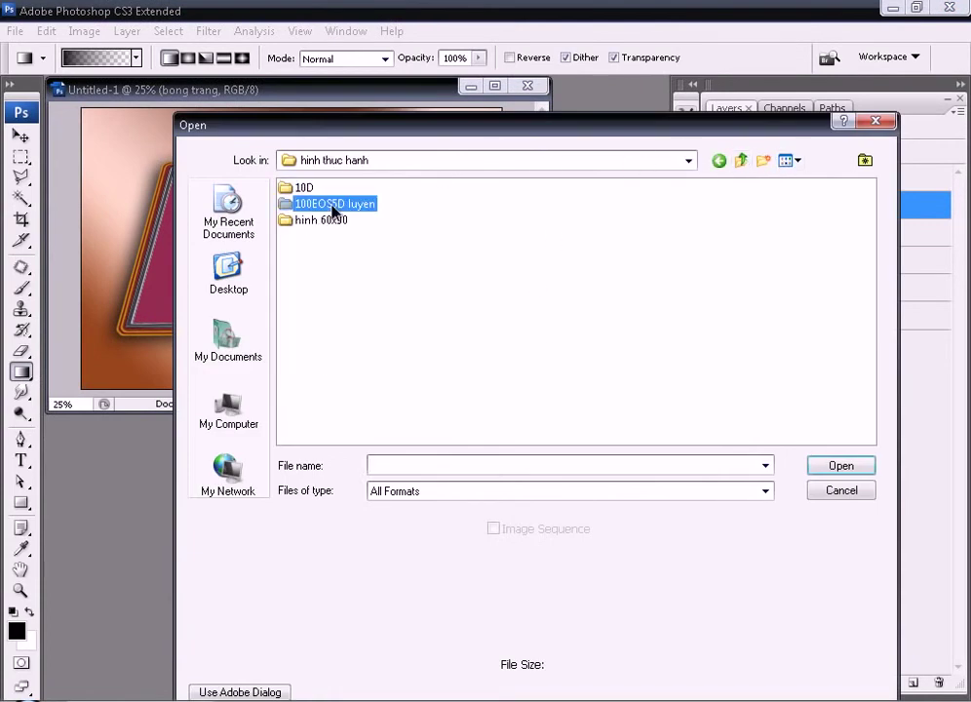
pyautogui.doubleClick(306, 188)
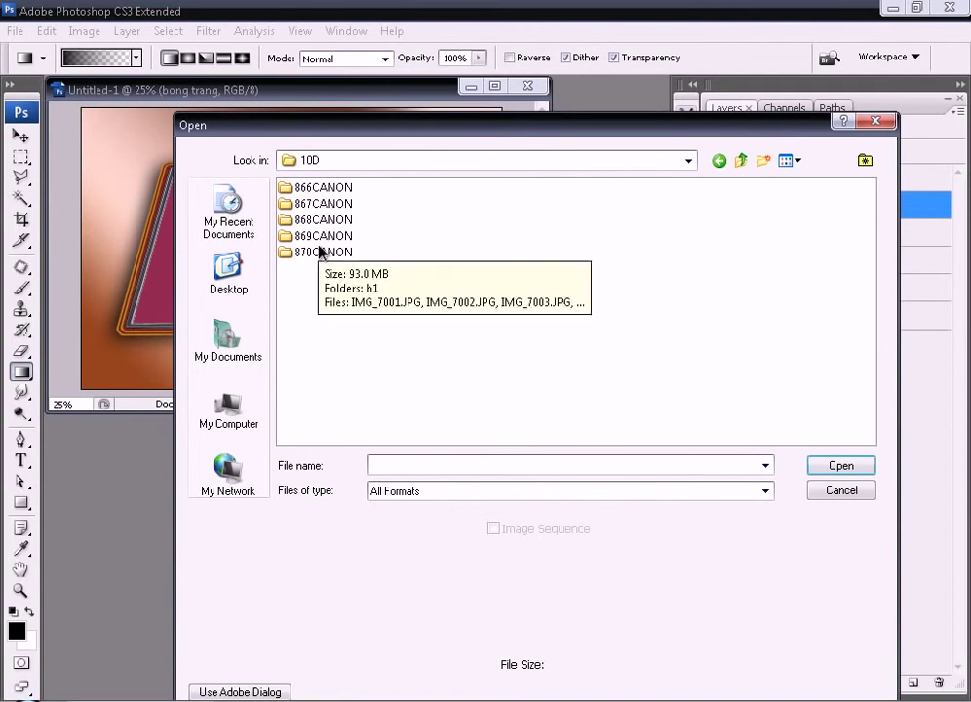
pyautogui.click(537, 159)
pyautogui.click(367, 256)
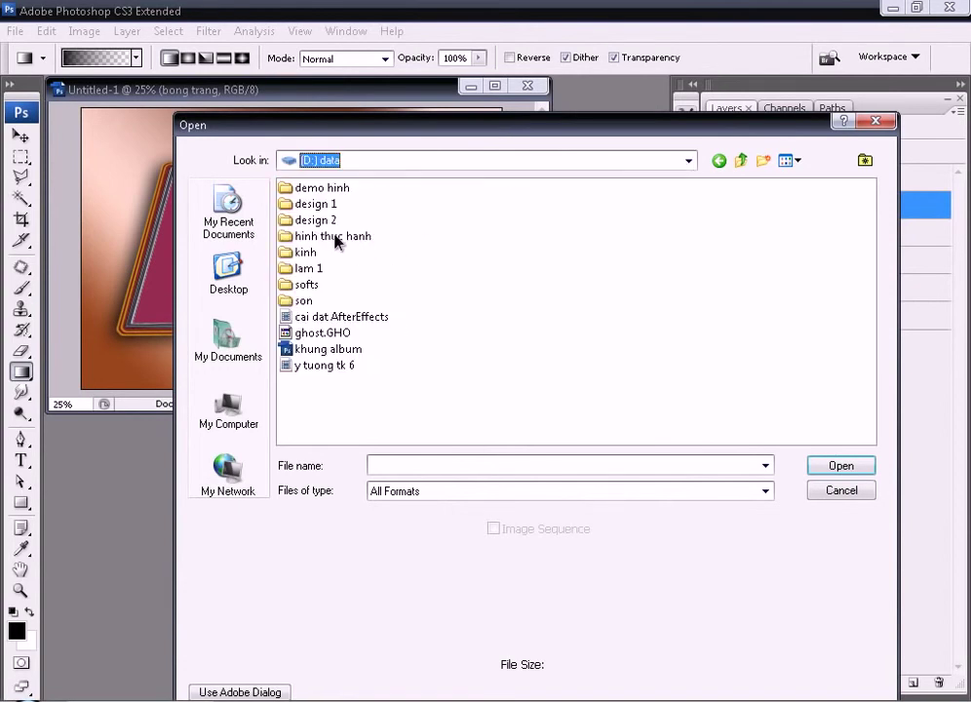
# Preview the files in the design 1 and design 2 folders.
pyautogui.doubleClick(315, 204)
pyautogui.click(297, 203)
pyautogui.click(295, 235)
pyautogui.click(741, 160)
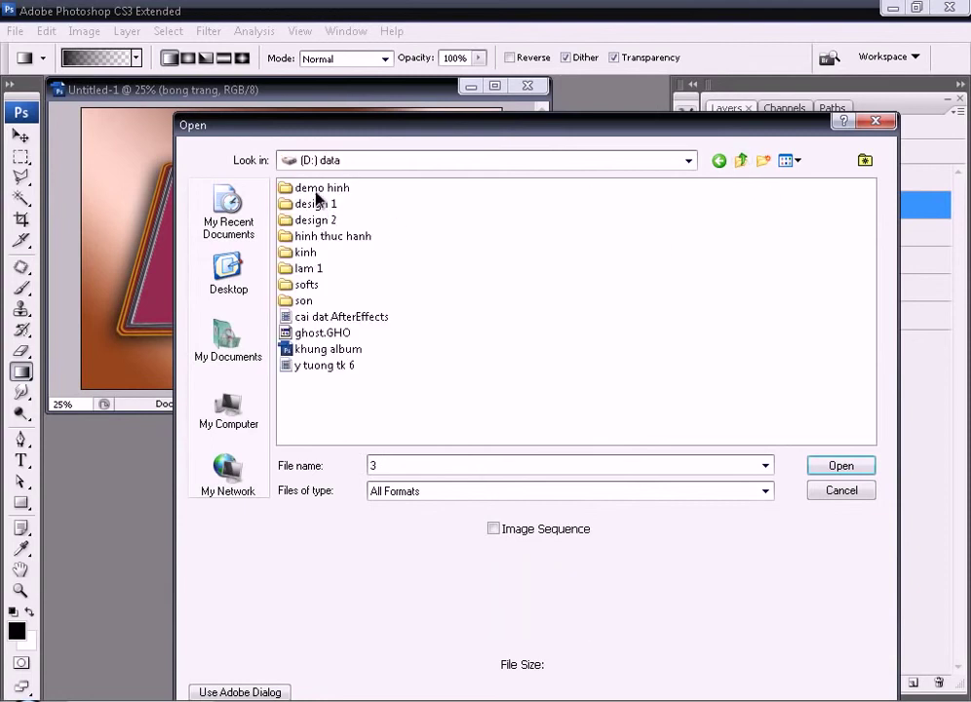
pyautogui.click(316, 220)
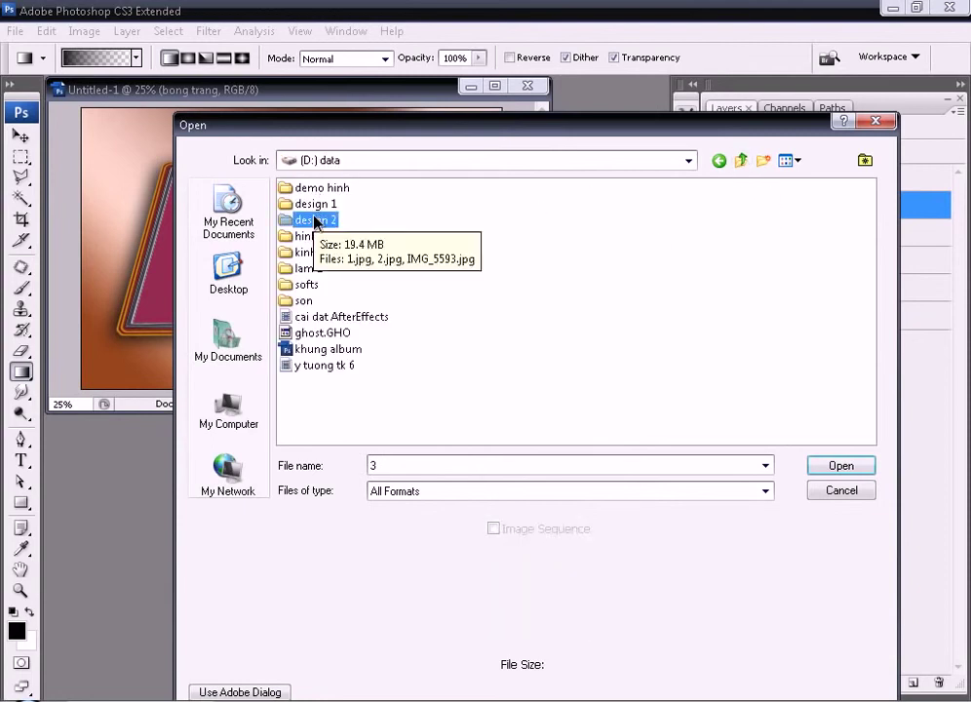
pyautogui.doubleClick(316, 222)
pyautogui.click(298, 220)
pyautogui.click(291, 203)
pyautogui.click(290, 190)
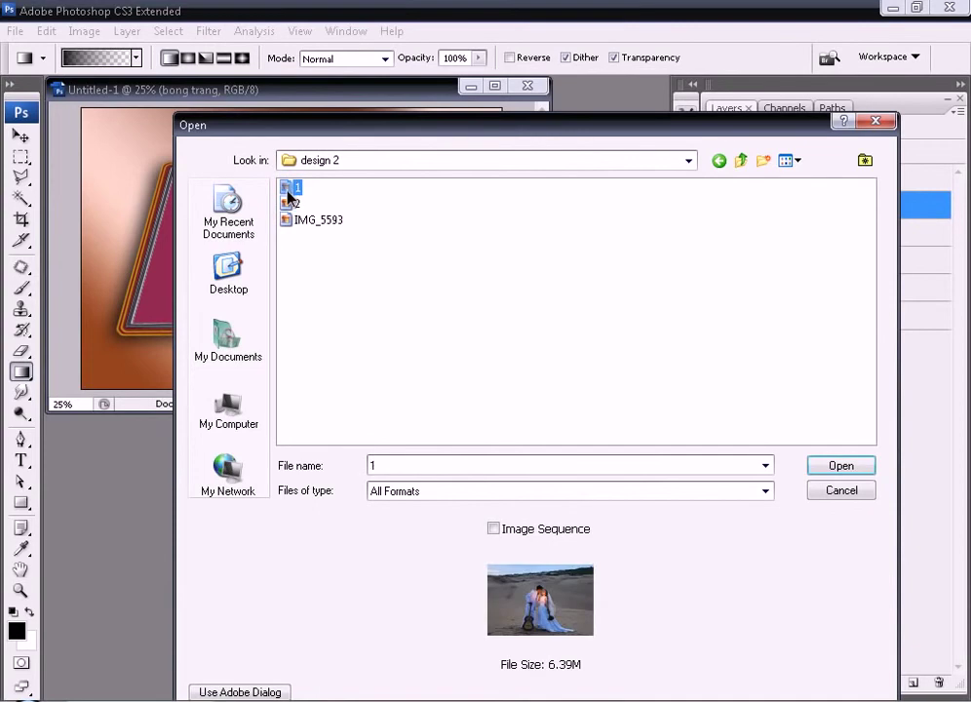
pyautogui.click(298, 221)
# Go to hinh thuc hanh\10D\870CANON and open the wedding photo IMG_7003.
pyautogui.click(741, 160)
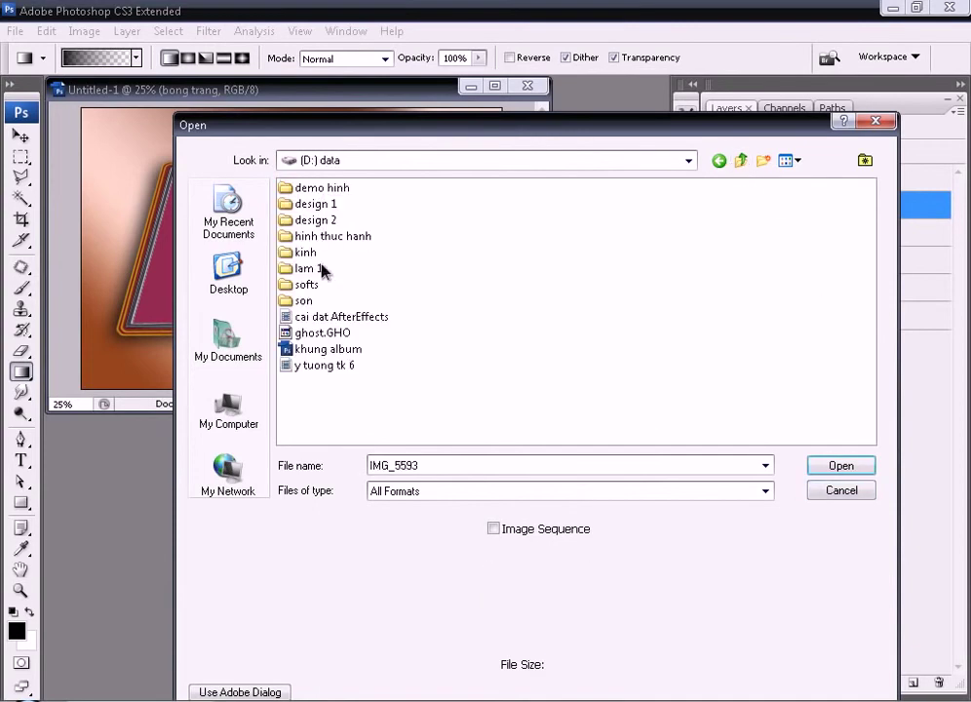
pyautogui.doubleClick(293, 236)
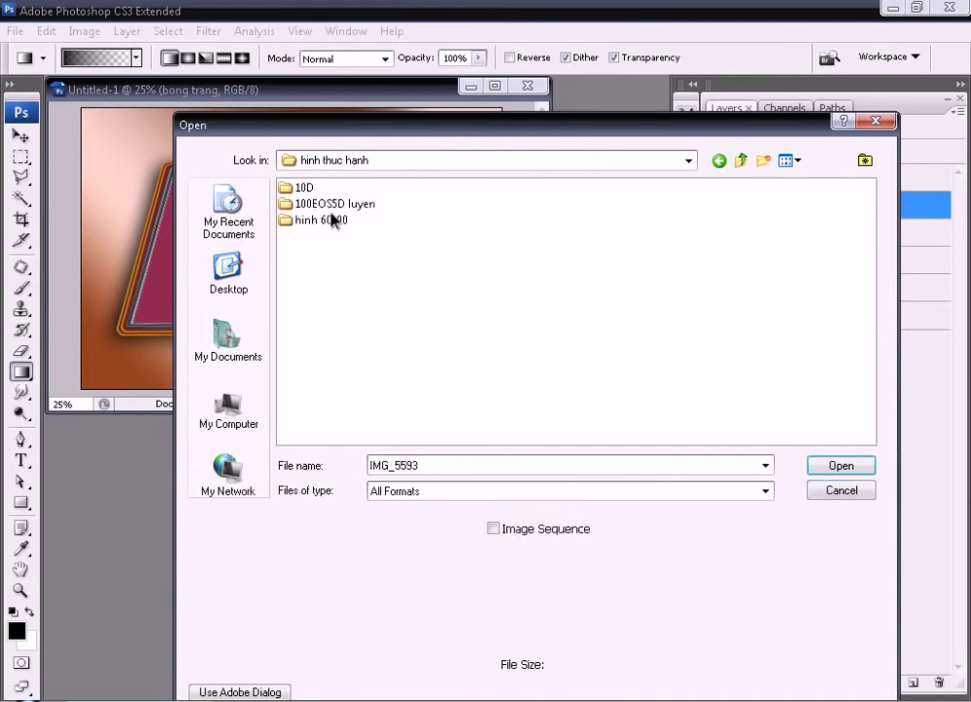
pyautogui.doubleClick(308, 189)
pyautogui.doubleClick(330, 252)
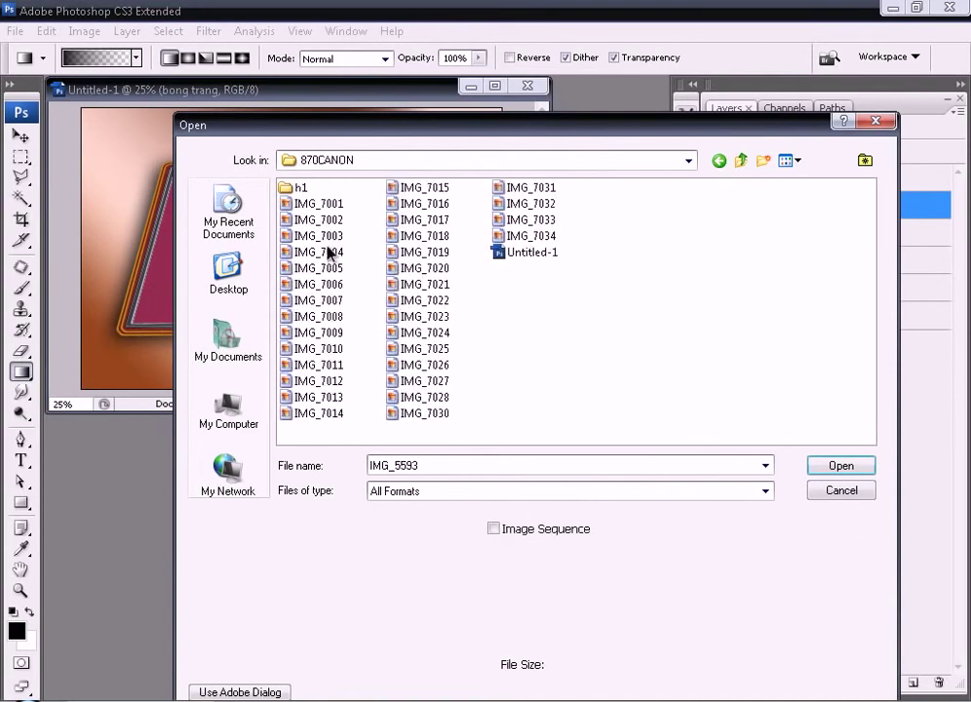
pyautogui.click(526, 236)
pyautogui.click(303, 221)
pyautogui.doubleClick(304, 189)
pyautogui.click(301, 193)
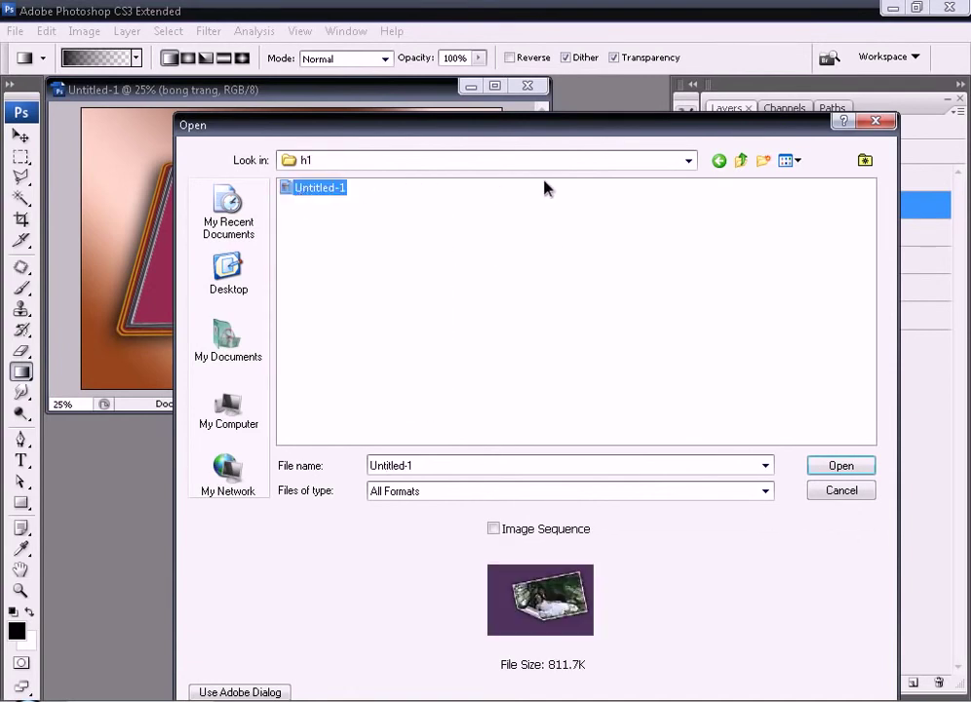
pyautogui.click(738, 163)
pyautogui.click(325, 238)
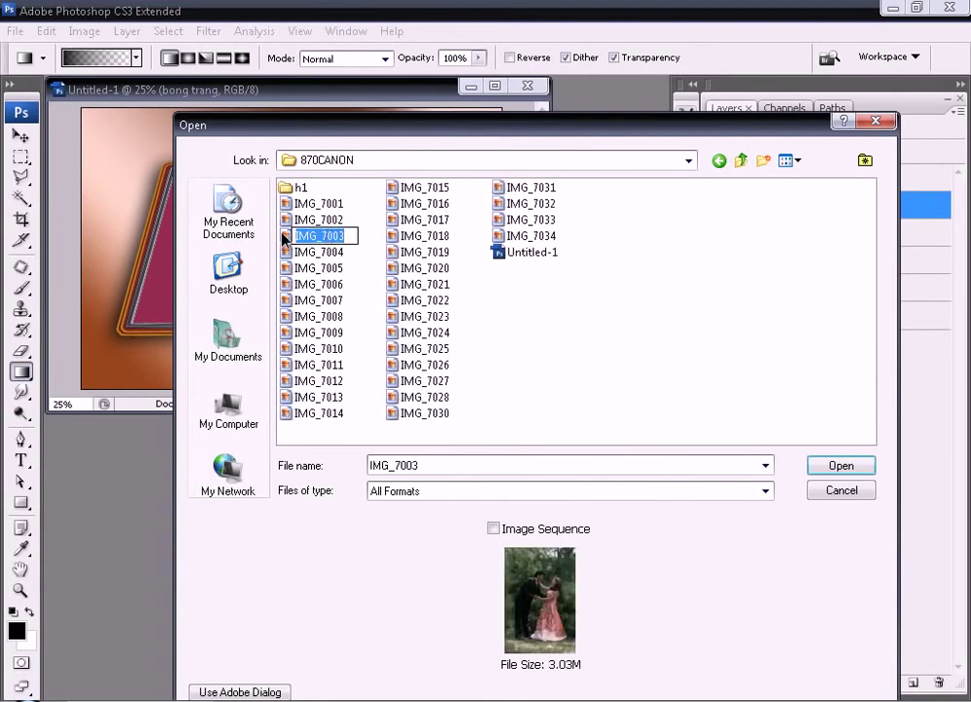
pyautogui.doubleClick(328, 241)
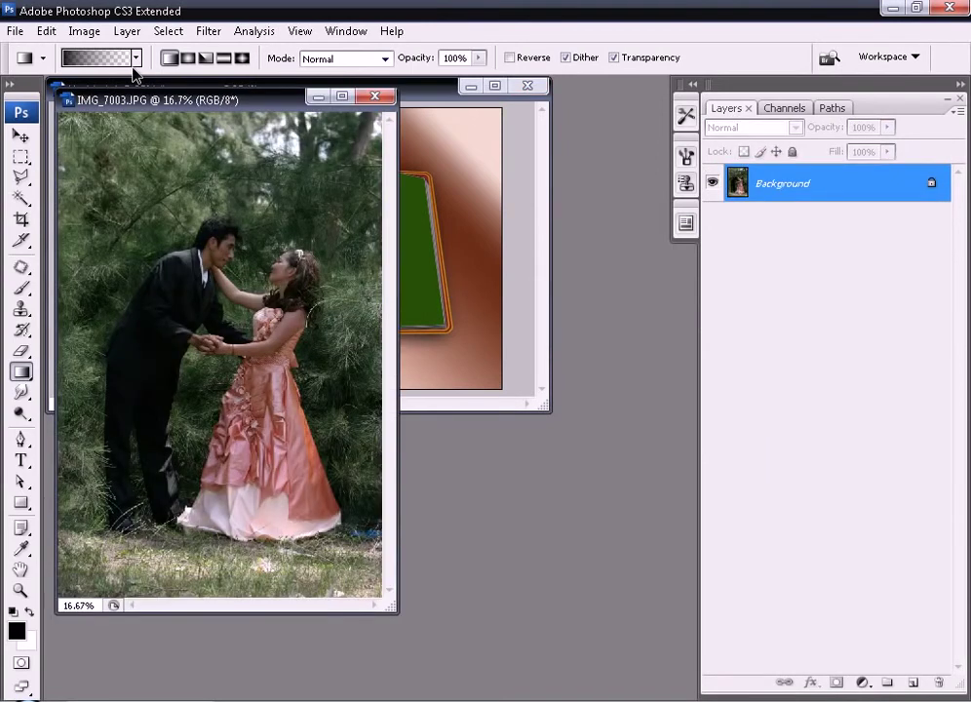
# Brighten the photo by merging a Screen-mode duplicate into it.
pyautogui.hotkey('ctrl', 'j')
pyautogui.click(727, 126)
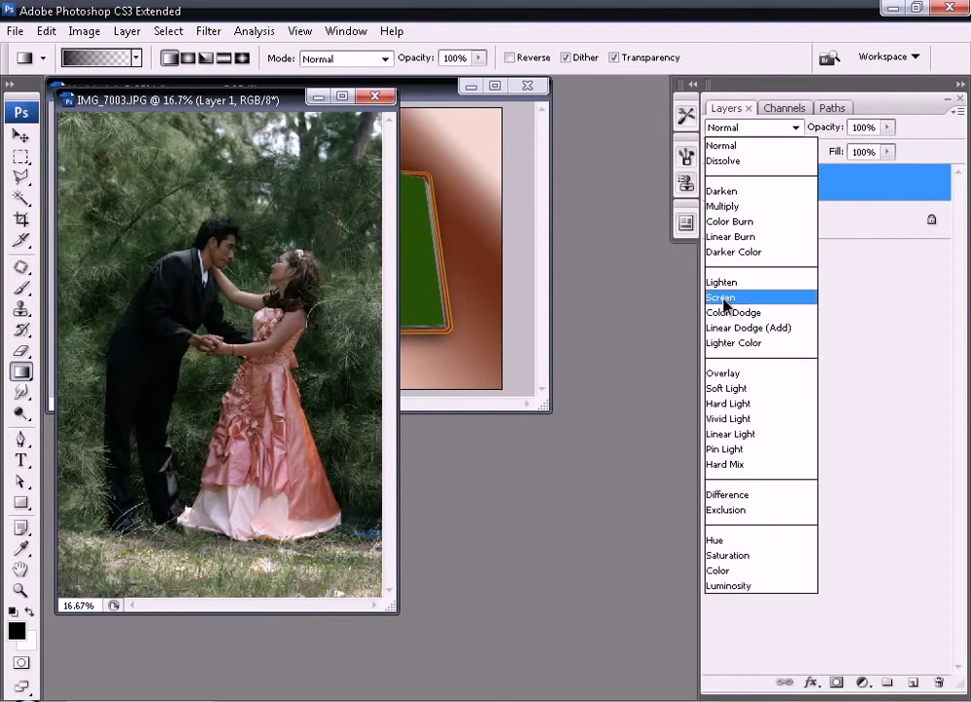
pyautogui.click(724, 298)
pyautogui.hotkey('ctrl', 'e')
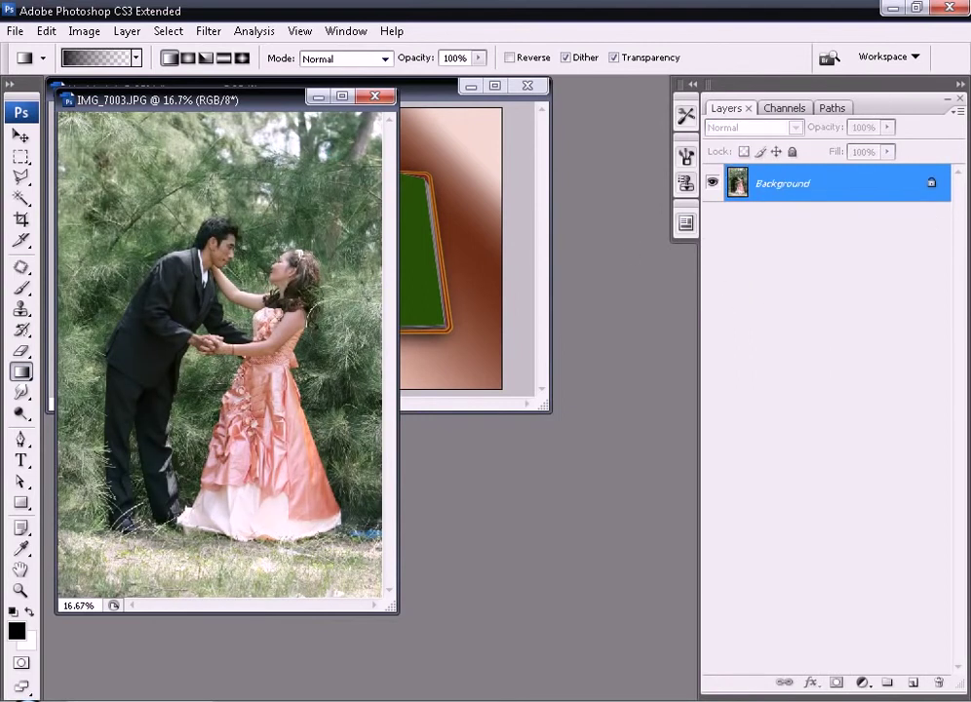
pyautogui.press('v')
# Change the photo's resolution from 180 to 72 pixels/inch.
pyautogui.click(84, 31)
pyautogui.click(166, 169)
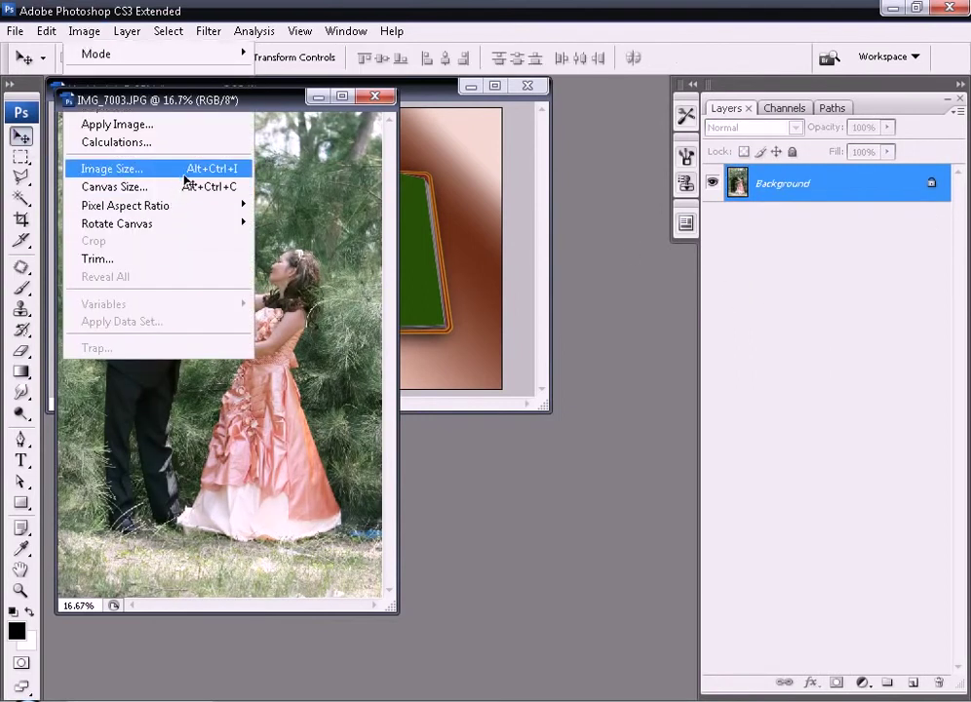
pyautogui.doubleClick(418, 335)
pyautogui.write('72')
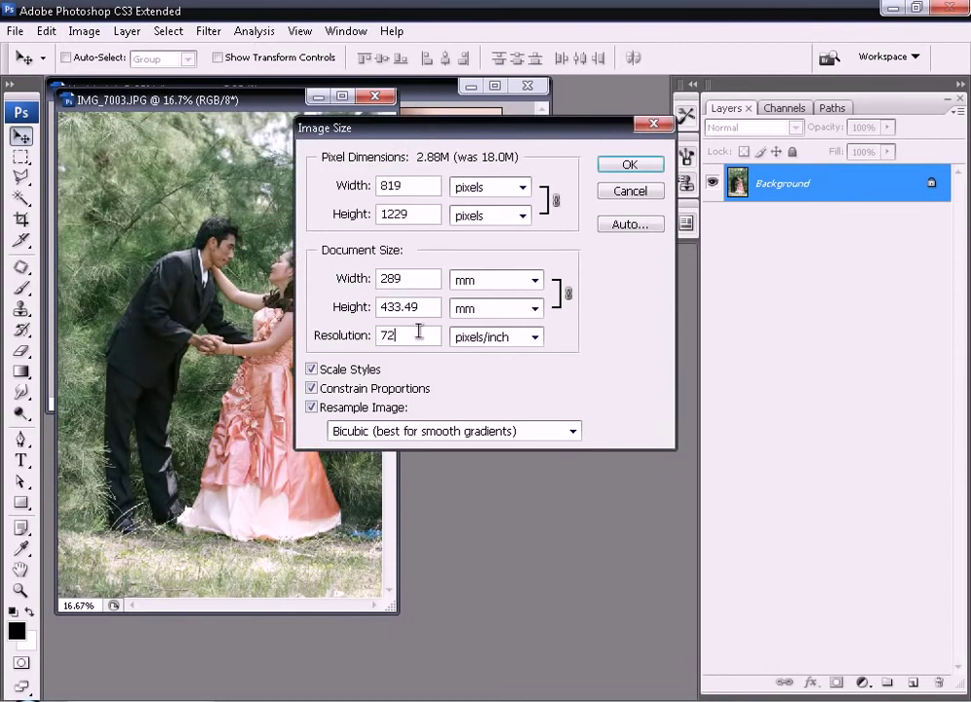
pyautogui.press('Return')
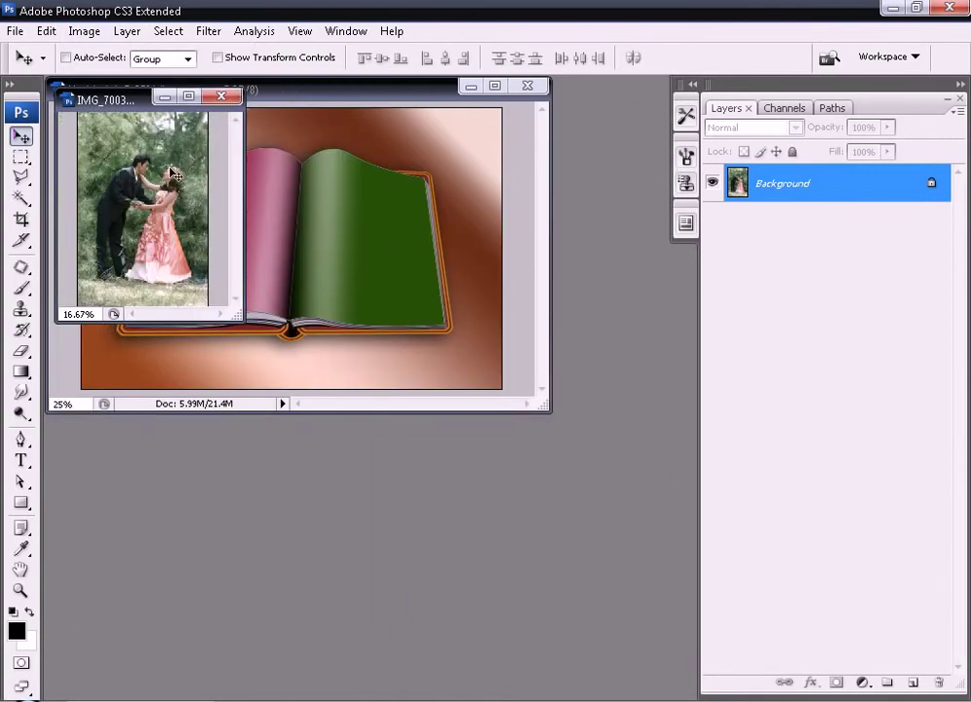
# Copy the photo into the book document and close the original without saving.
pyautogui.moveTo(132, 135); pyautogui.dragTo(212, 181)
pyautogui.moveTo(284, 104); pyautogui.dragTo(379, 258)
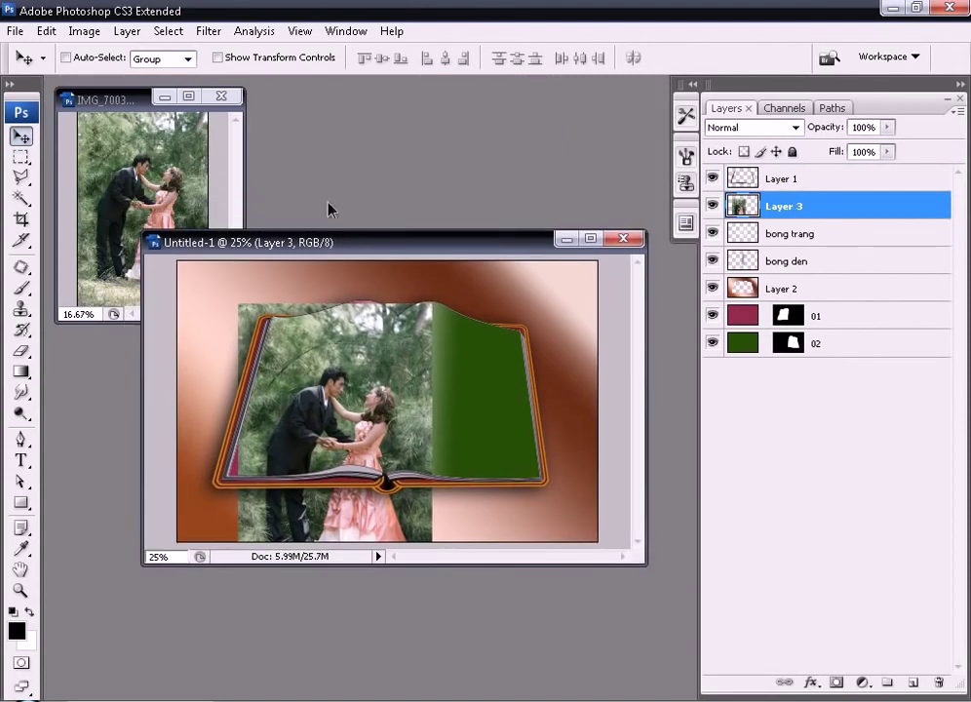
pyautogui.click(223, 95)
pyautogui.click(520, 284)
pyautogui.doubleClick(485, 242)
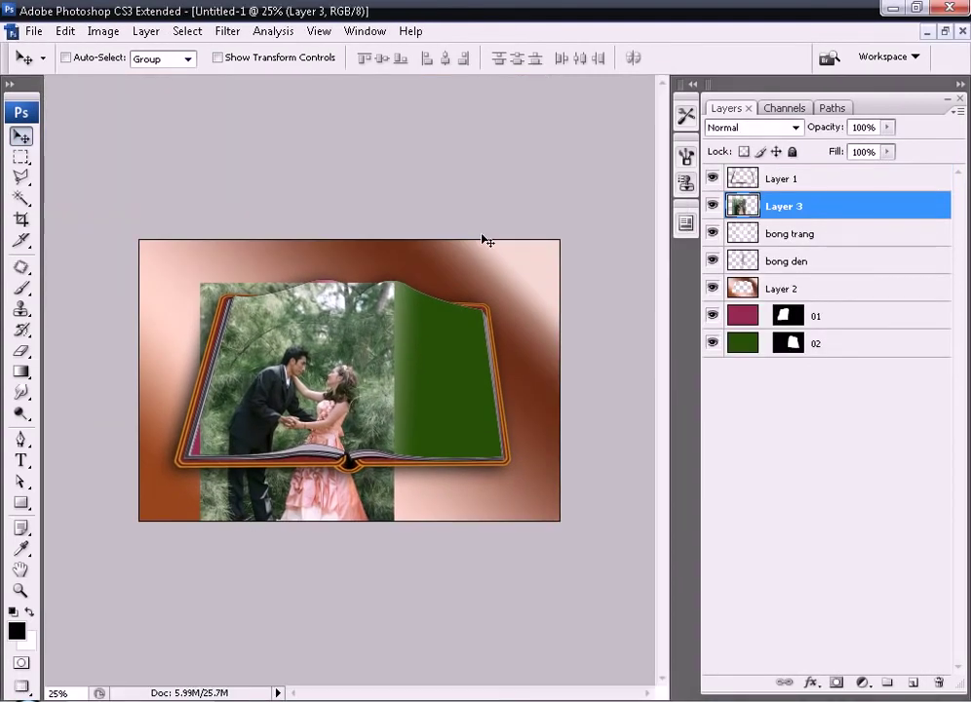
# Tilt the photo to the left page, scale it to 84%, and place it below layer 01.
pyautogui.moveTo(333, 362); pyautogui.dragTo(302, 328)
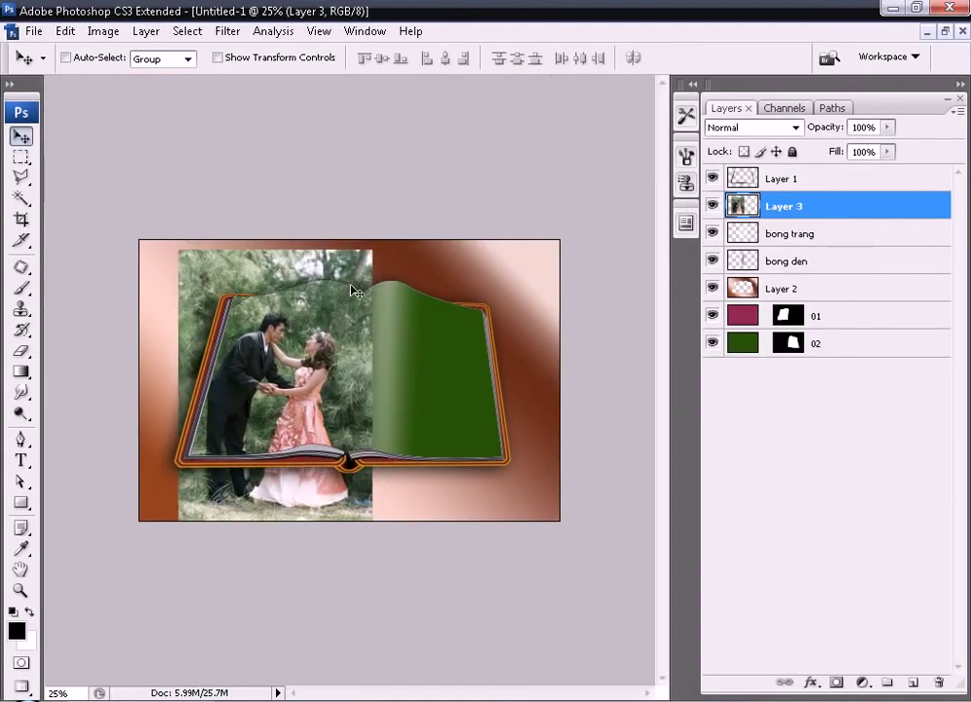
pyautogui.hotkey('ctrl', 't')
pyautogui.moveTo(407, 232); pyautogui.dragTo(407, 257)
pyautogui.moveTo(361, 546); pyautogui.dragTo(338, 500)
pyautogui.moveTo(282, 436); pyautogui.dragTo(291, 444)
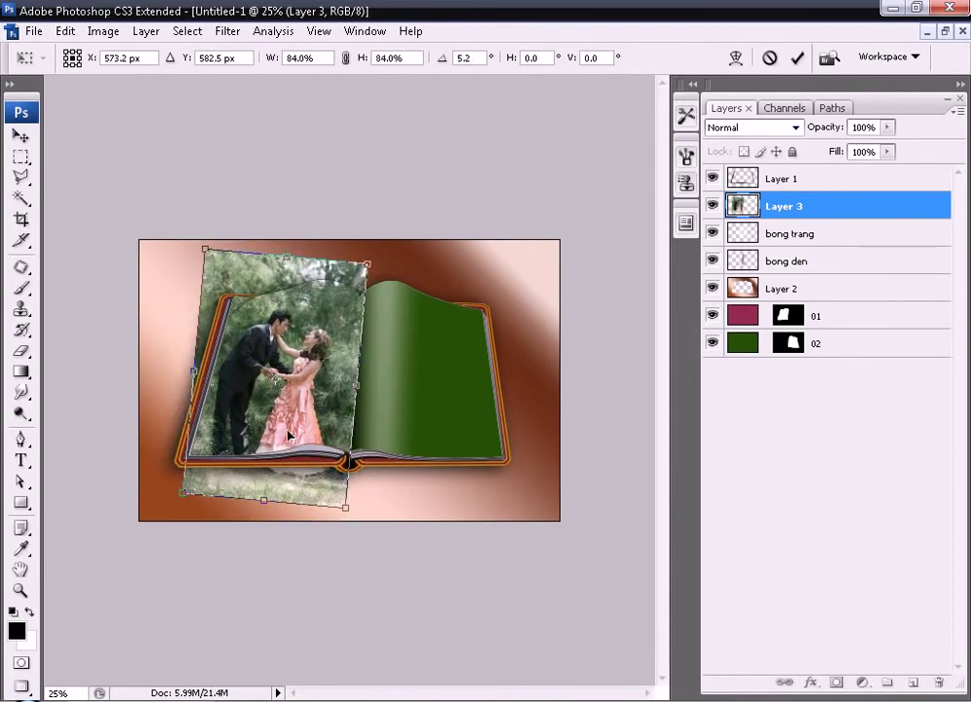
pyautogui.press('Return')
pyautogui.moveTo(802, 208); pyautogui.dragTo(810, 330)
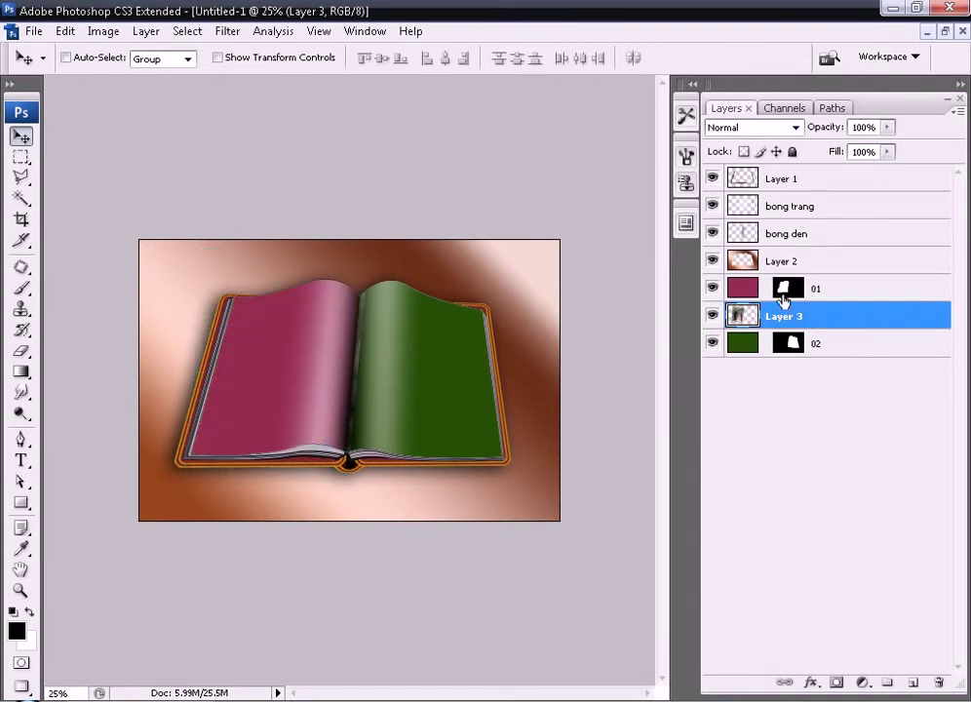
# Mask the photo to the left page shape and delete layer 01.
pyautogui.moveTo(743, 297); pyautogui.dragTo(777, 280)
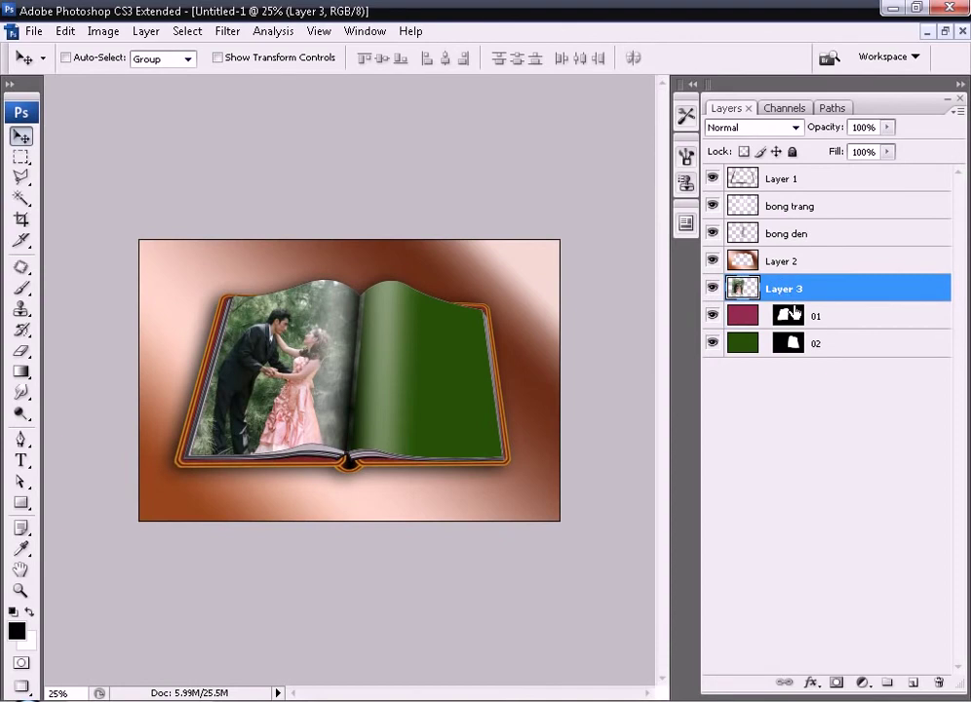
pyautogui.keyDown('ctrl'); pyautogui.click(783, 320); pyautogui.keyUp('ctrl')
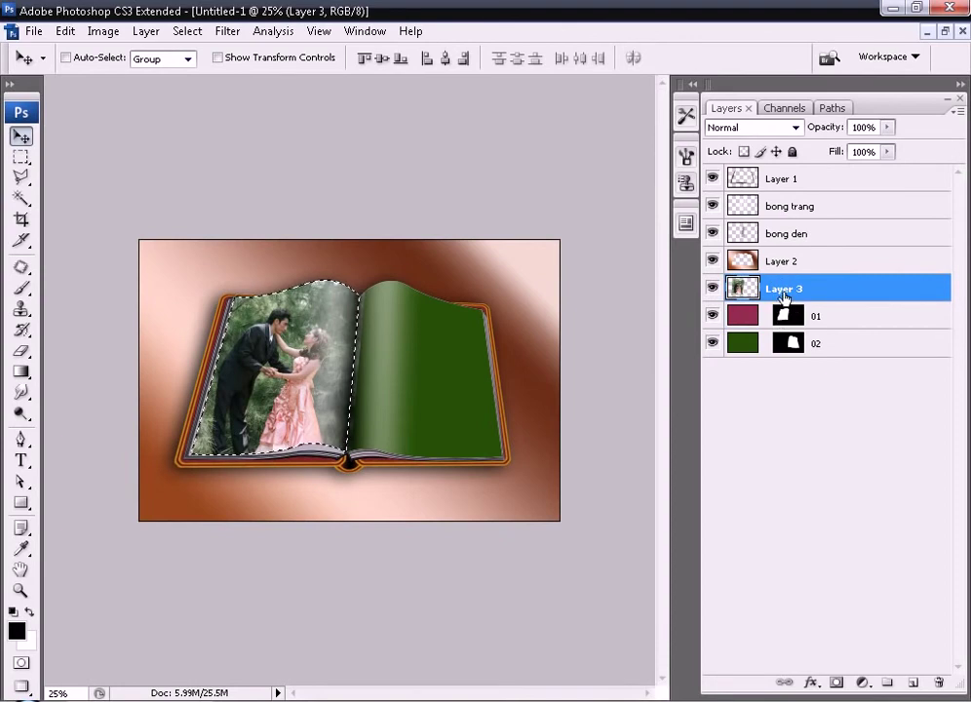
pyautogui.click(837, 682)
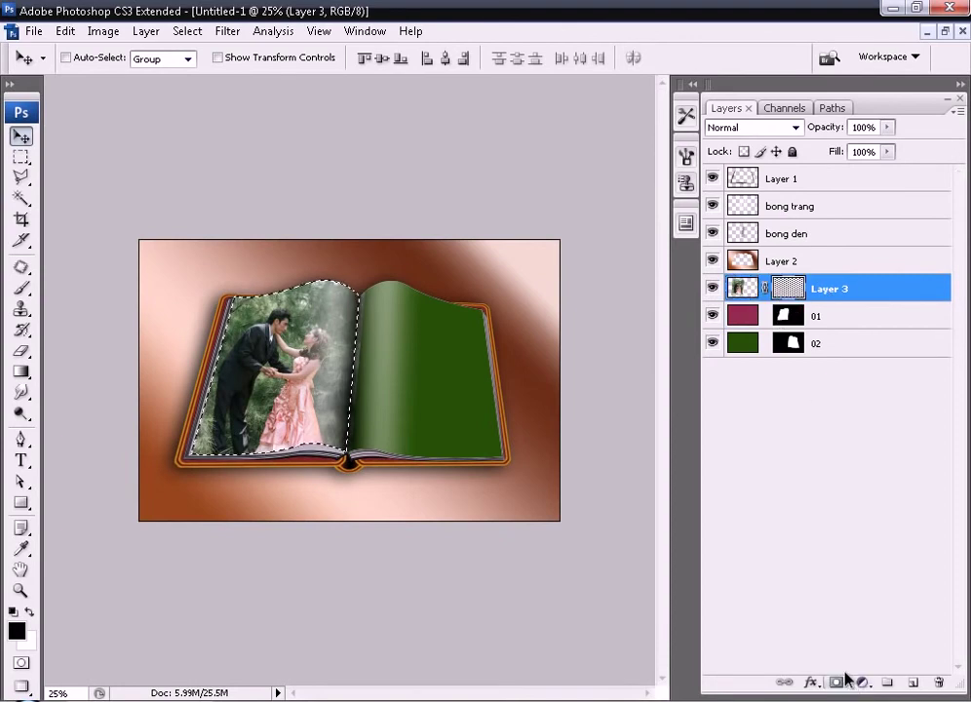
pyautogui.moveTo(816, 316); pyautogui.dragTo(940, 682)
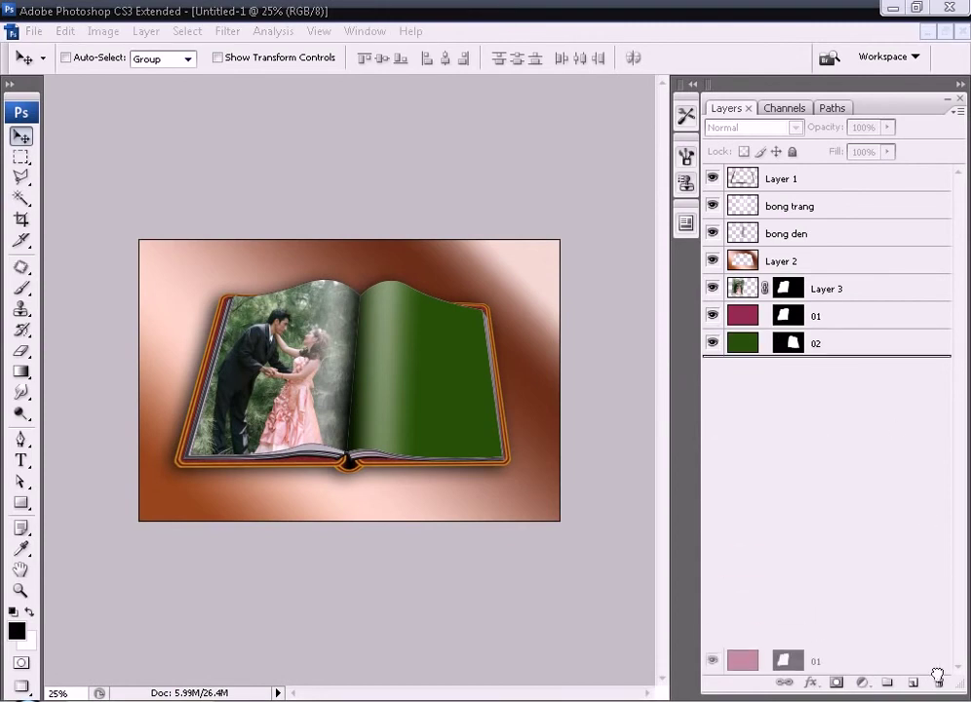
pyautogui.moveTo(177, 225); pyautogui.dragTo(555, 537)
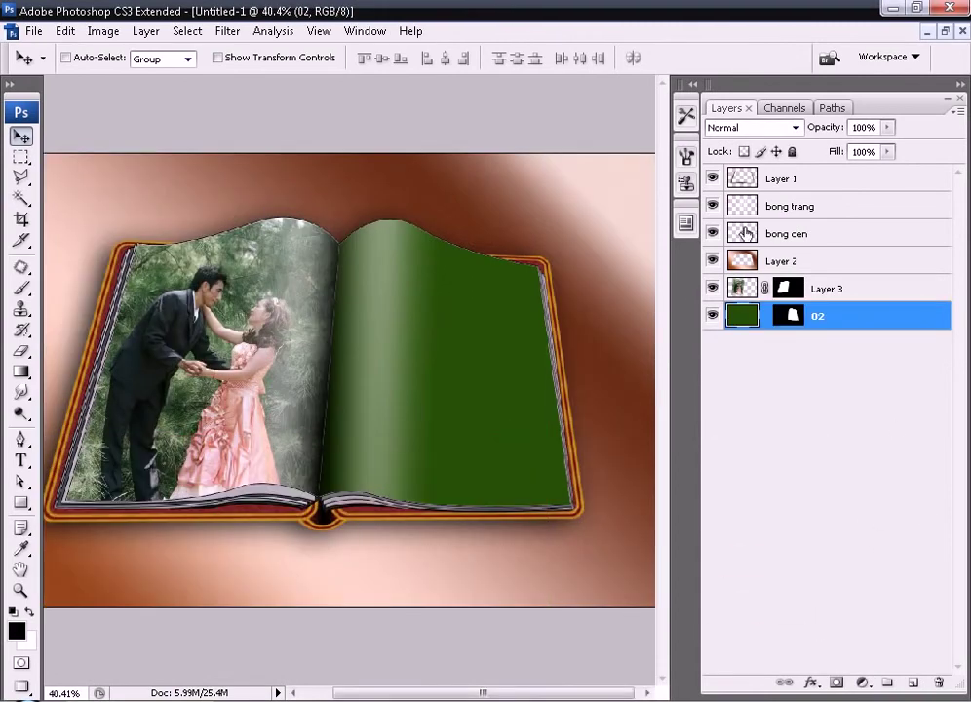
# Compare the shading layers and lower bong trang's opacity to 48%.
pyautogui.click(713, 205)
pyautogui.click(713, 206)
pyautogui.click(713, 233)
pyautogui.click(713, 233)
pyautogui.click(790, 205)
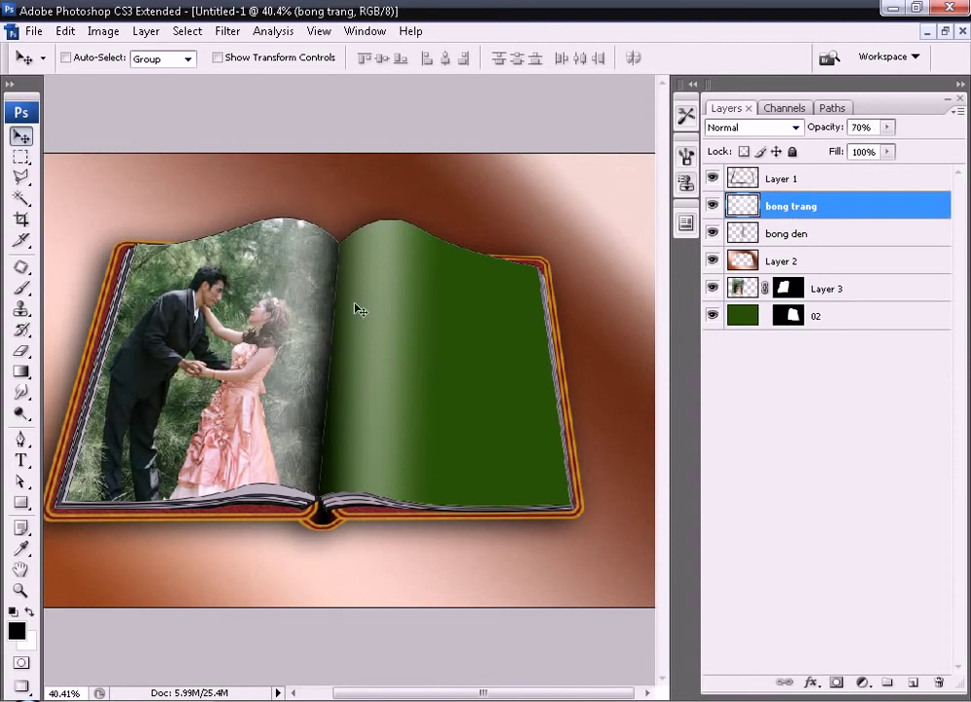
pyautogui.moveTo(888, 127); pyautogui.dragTo(858, 149)
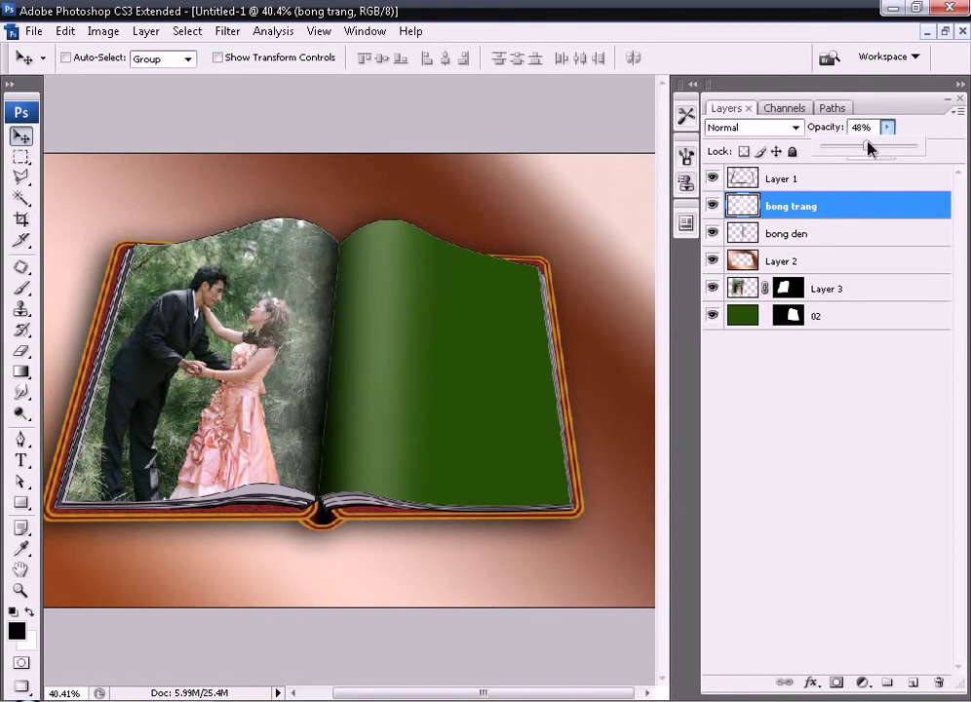
pyautogui.click(812, 401)
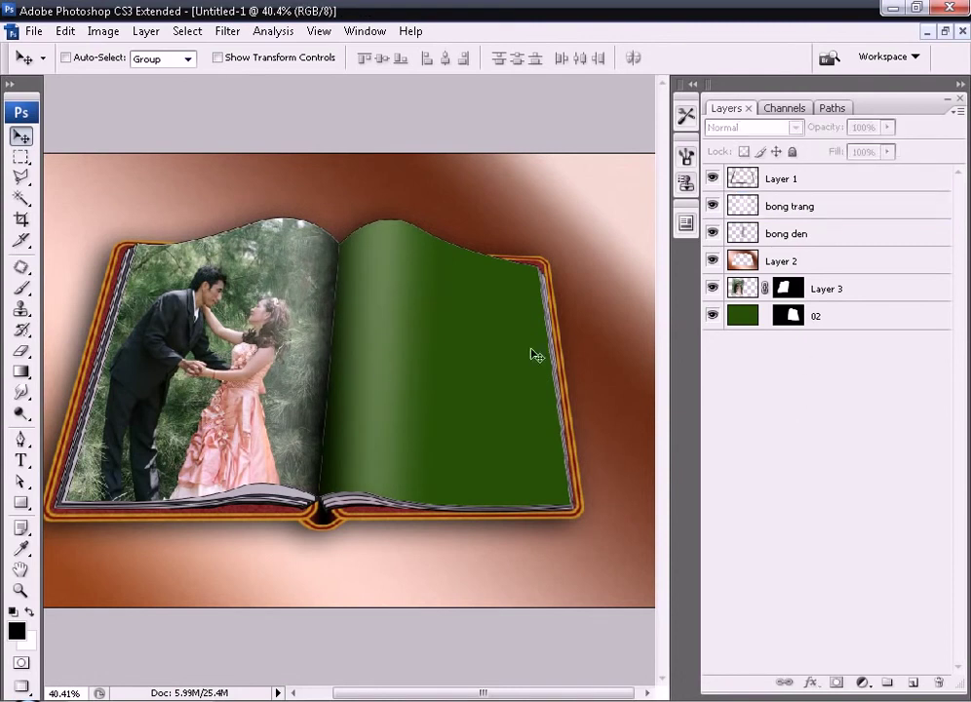
pyautogui.click(944, 32)
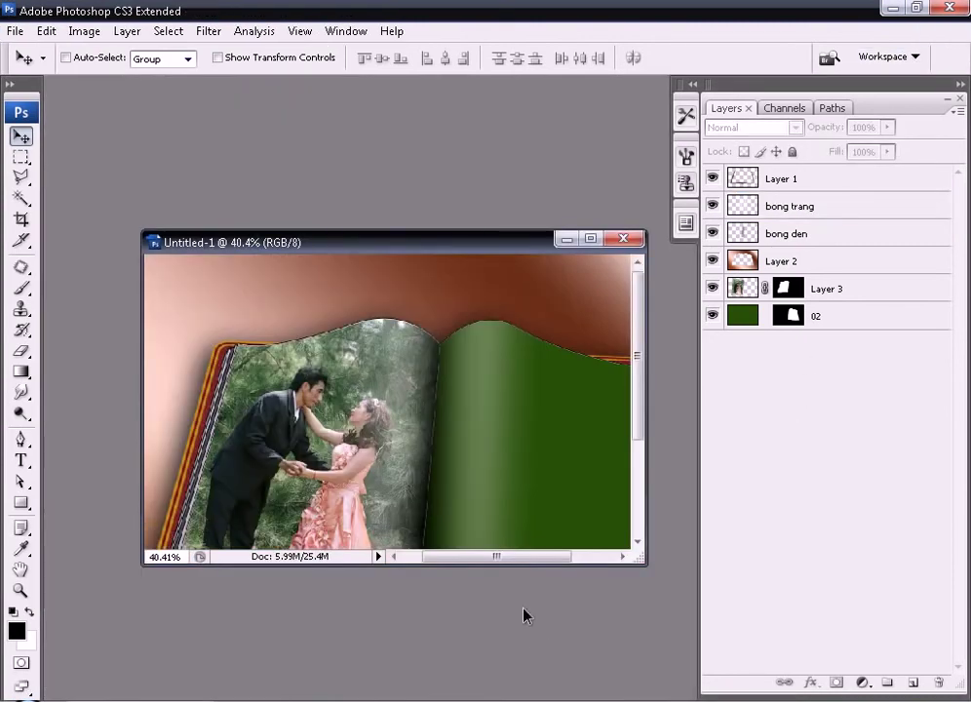
# Open the wedding photo IMG_7017 after checking other photos in the folder.
pyautogui.hotkey('ctrl', '-')
pyautogui.hotkey('ctrl', 'o')
pyautogui.click(330, 332)
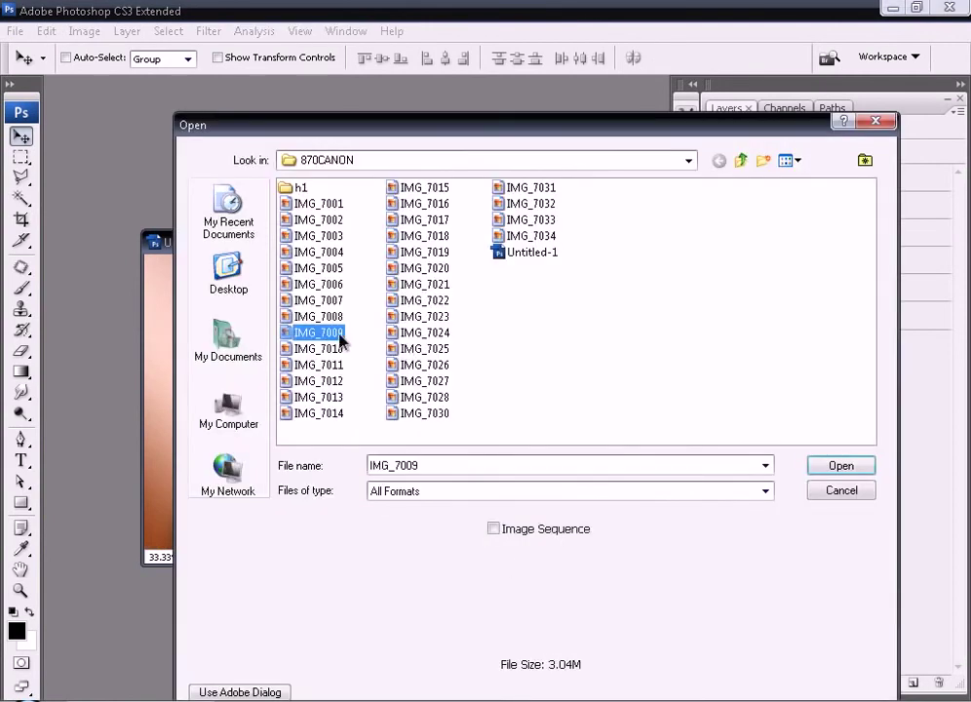
pyautogui.click(419, 351)
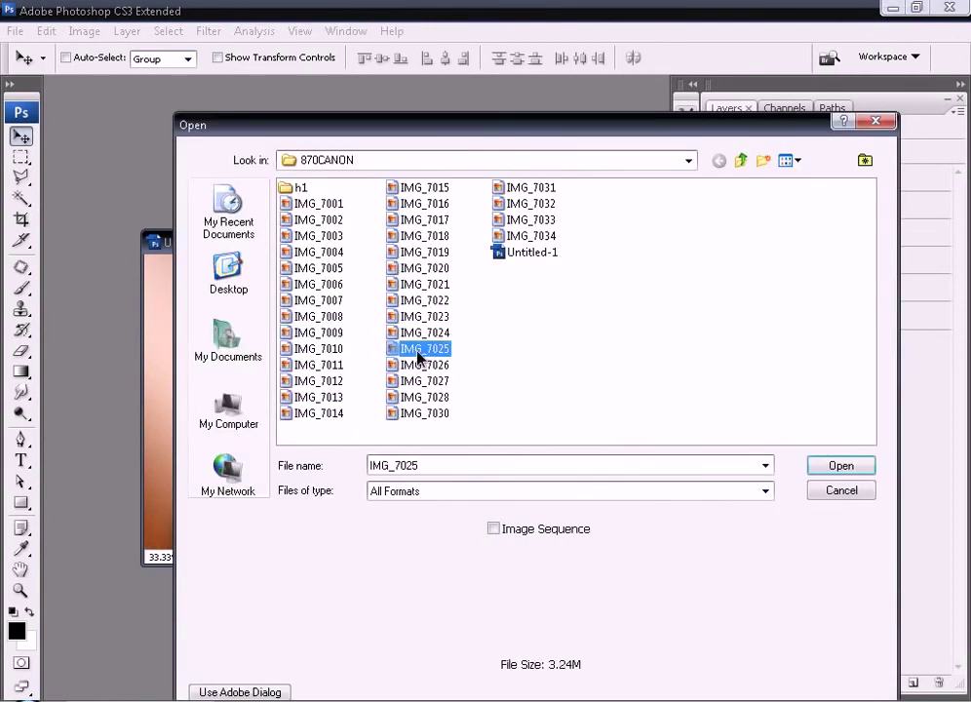
pyautogui.click(439, 270)
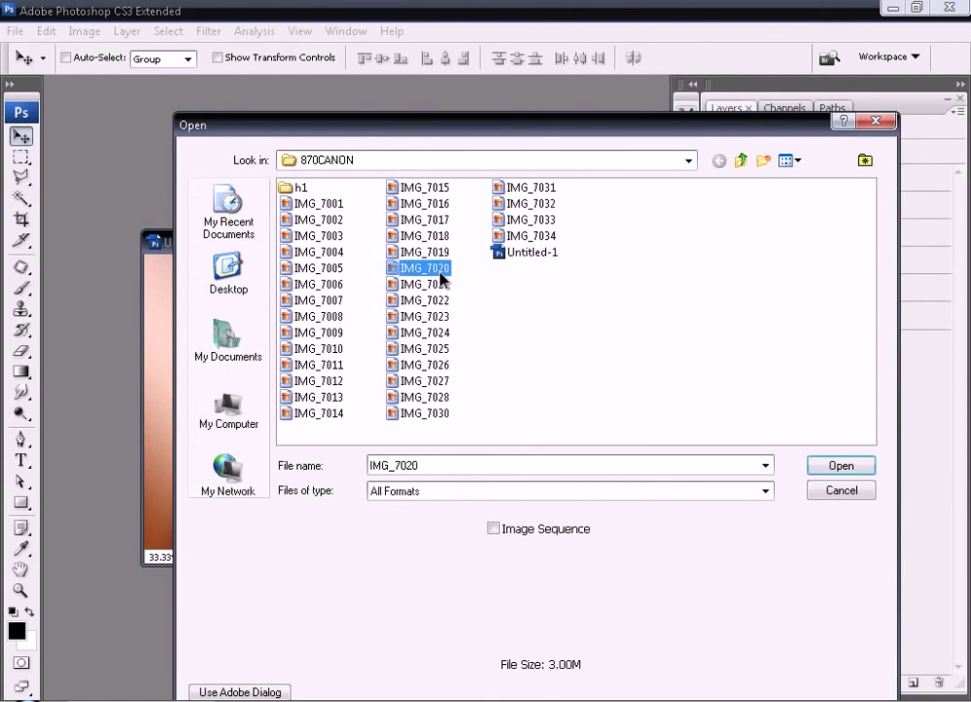
pyautogui.click(444, 222)
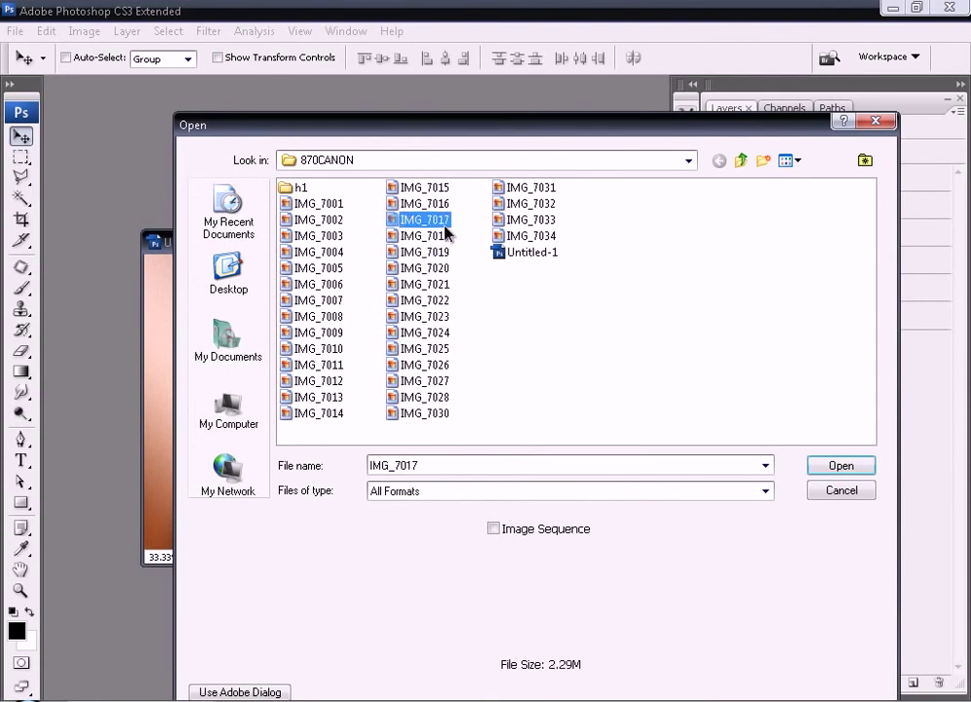
pyautogui.doubleClick(425, 221)
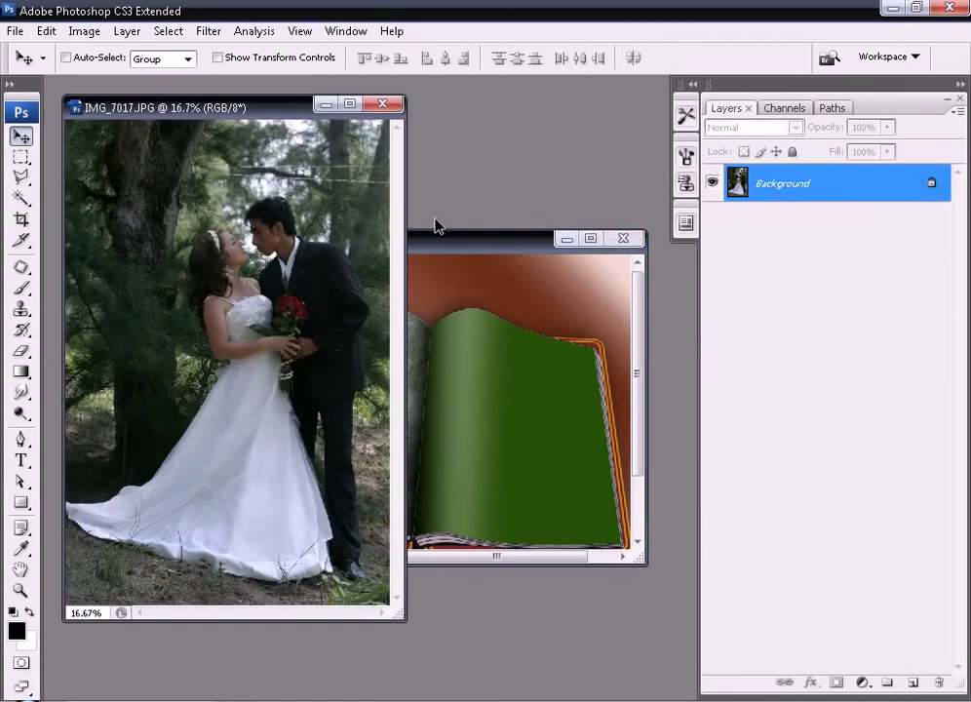
# Brighten IMG_7017 by merging a Screen-mode duplicate into it.
pyautogui.hotkey('ctrl', 'j')
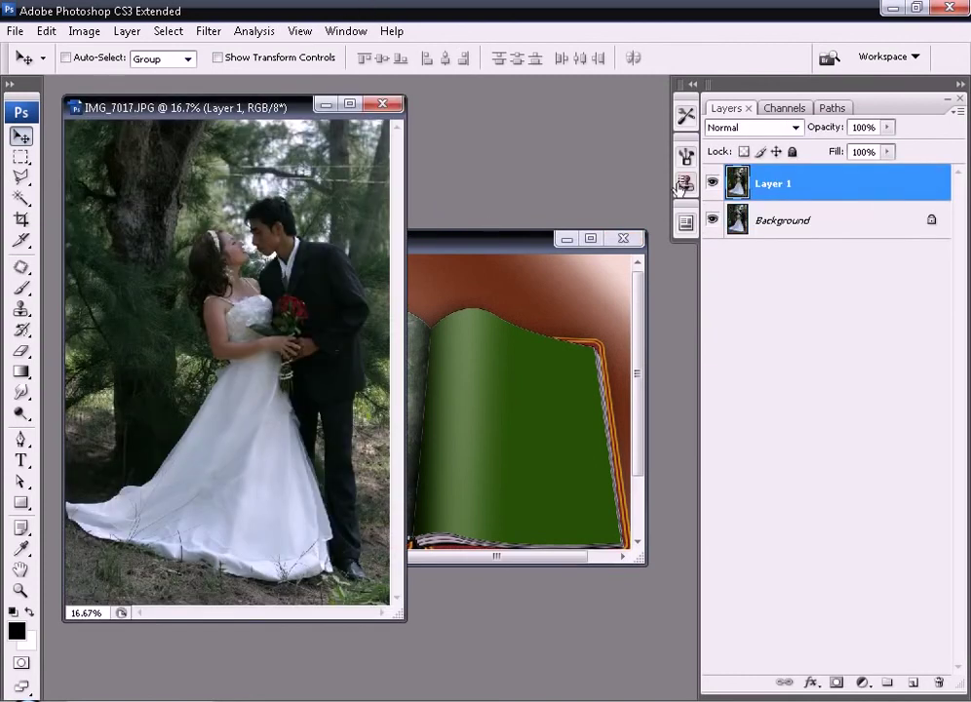
pyautogui.click(771, 127)
pyautogui.click(724, 298)
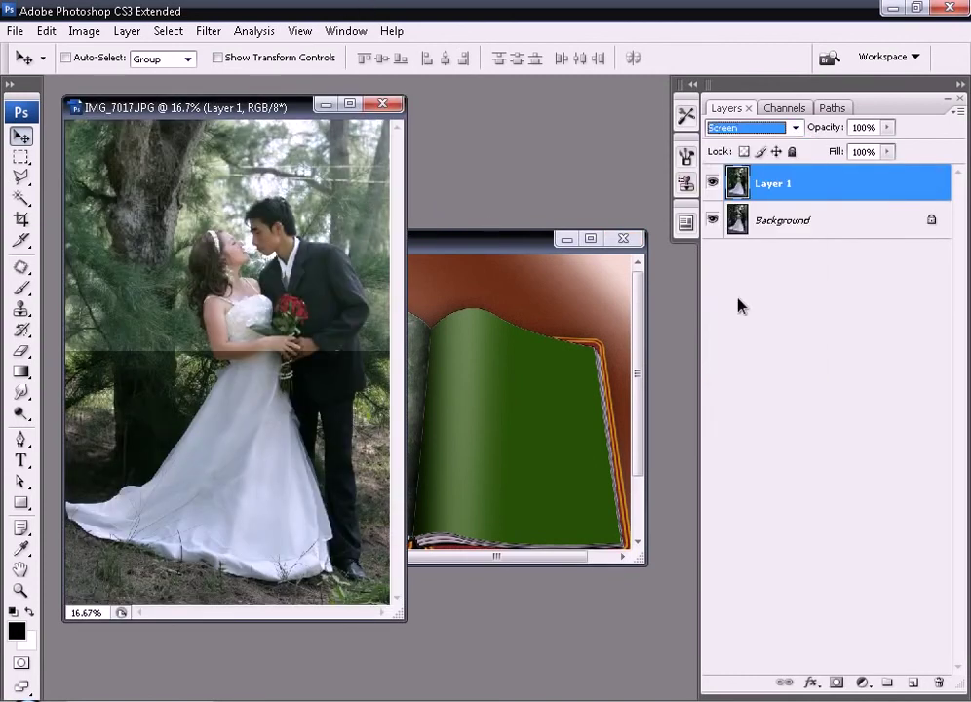
pyautogui.click(84, 30)
pyautogui.moveTo(299, 30)
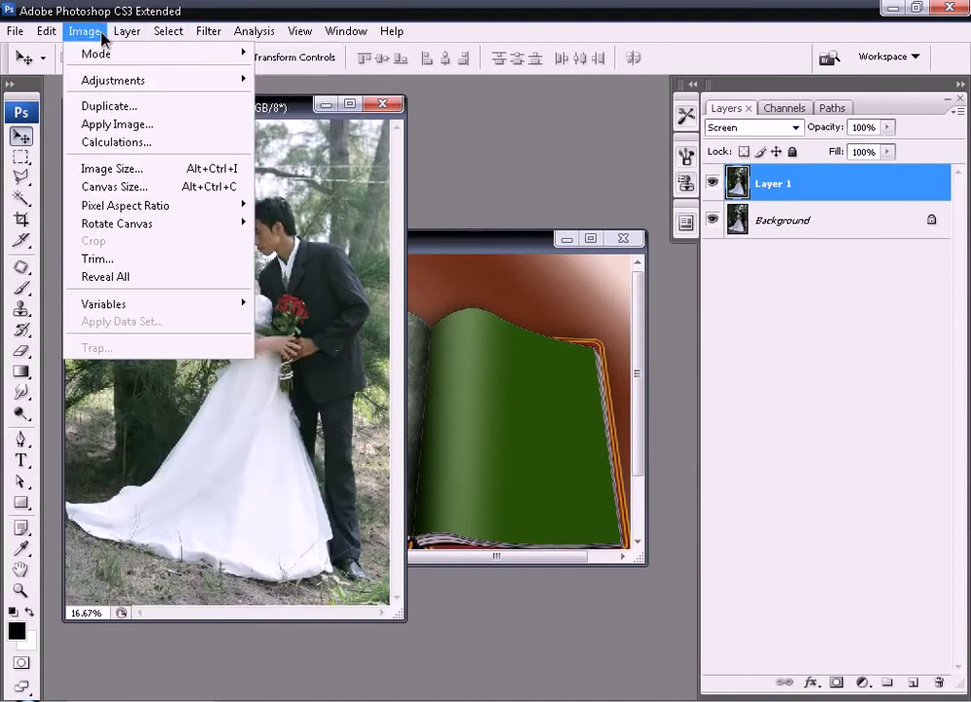
pyautogui.click(811, 186)
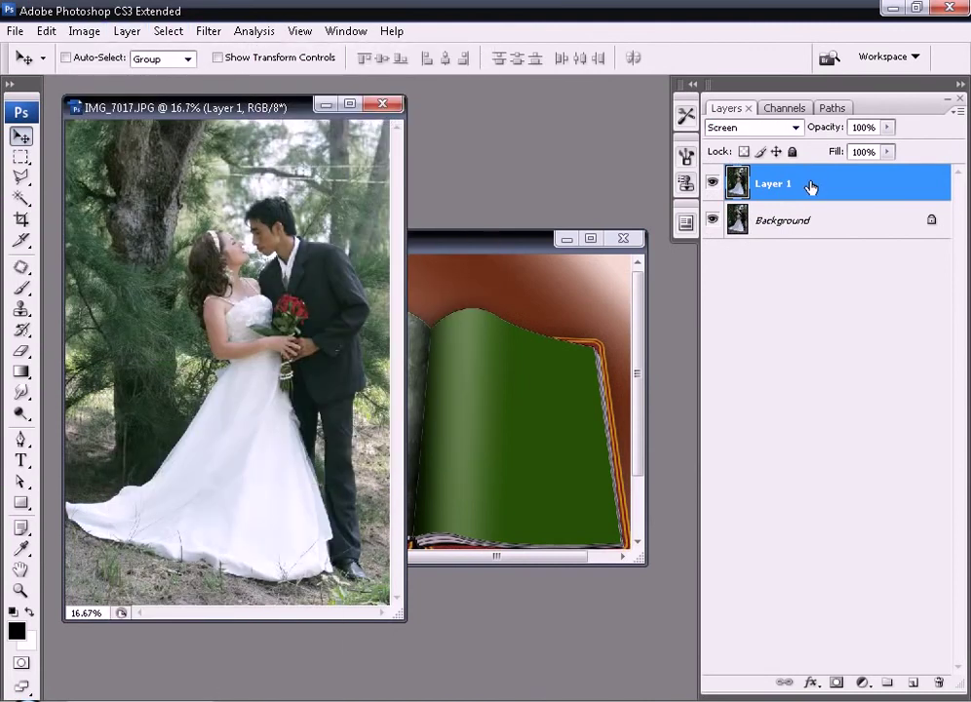
pyautogui.hotkey('ctrl', 'e')
# Set the photo's resolution to 72 pixels/inch in Image Size.
pyautogui.click(84, 31)
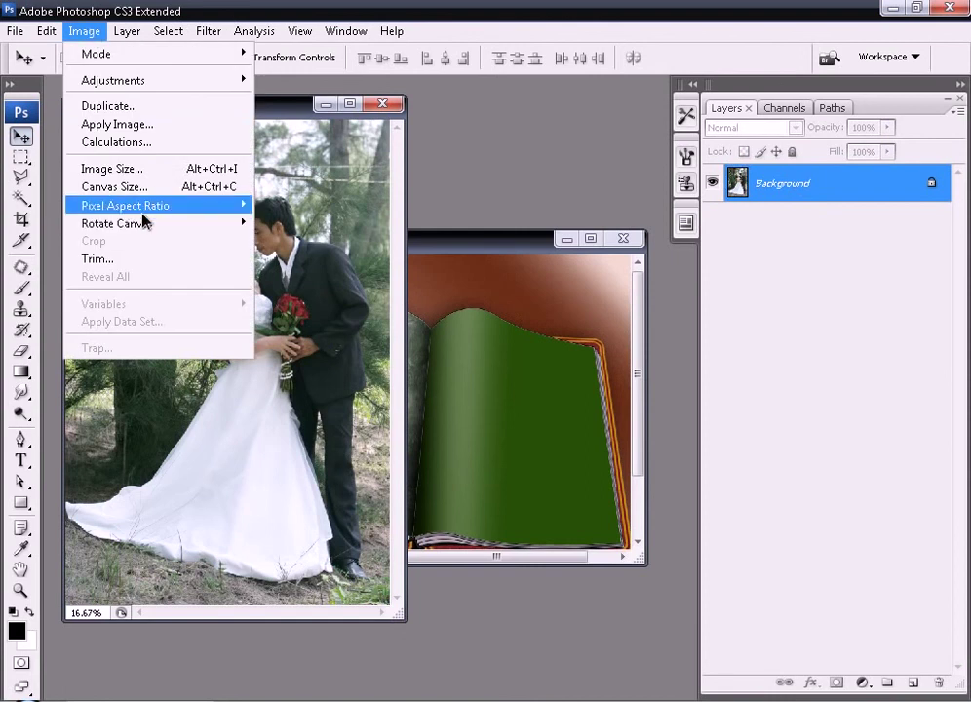
pyautogui.click(148, 172)
pyautogui.doubleClick(400, 335)
pyautogui.write('72')
pyautogui.press('Return')
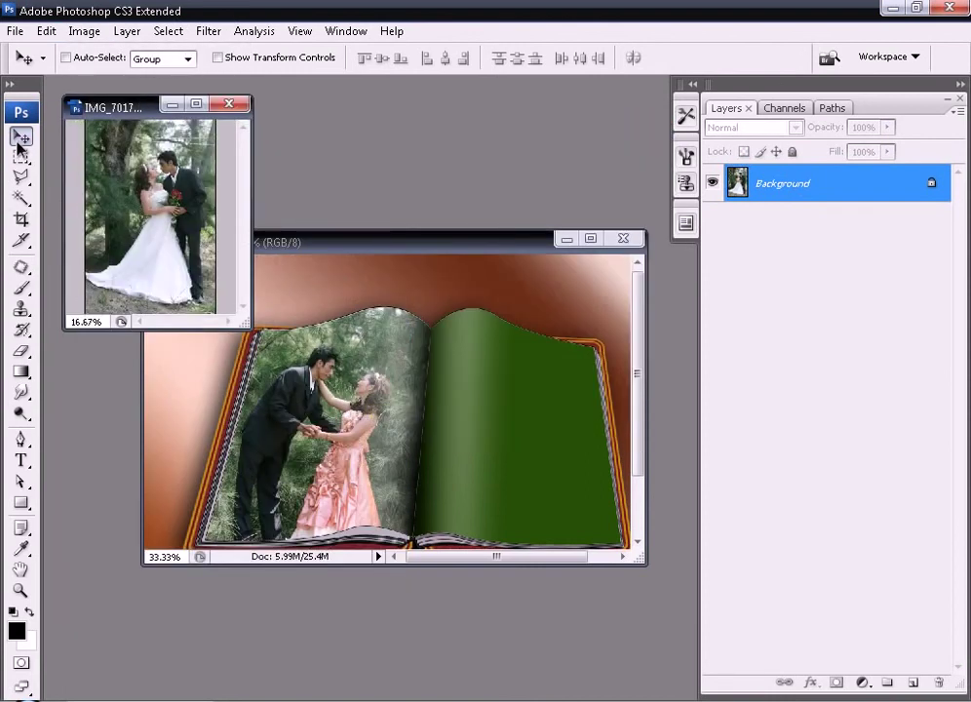
# Copy the IMG_7017 wedding photo into the book document and close the photo without saving.
pyautogui.moveTo(183, 173); pyautogui.dragTo(542, 434)
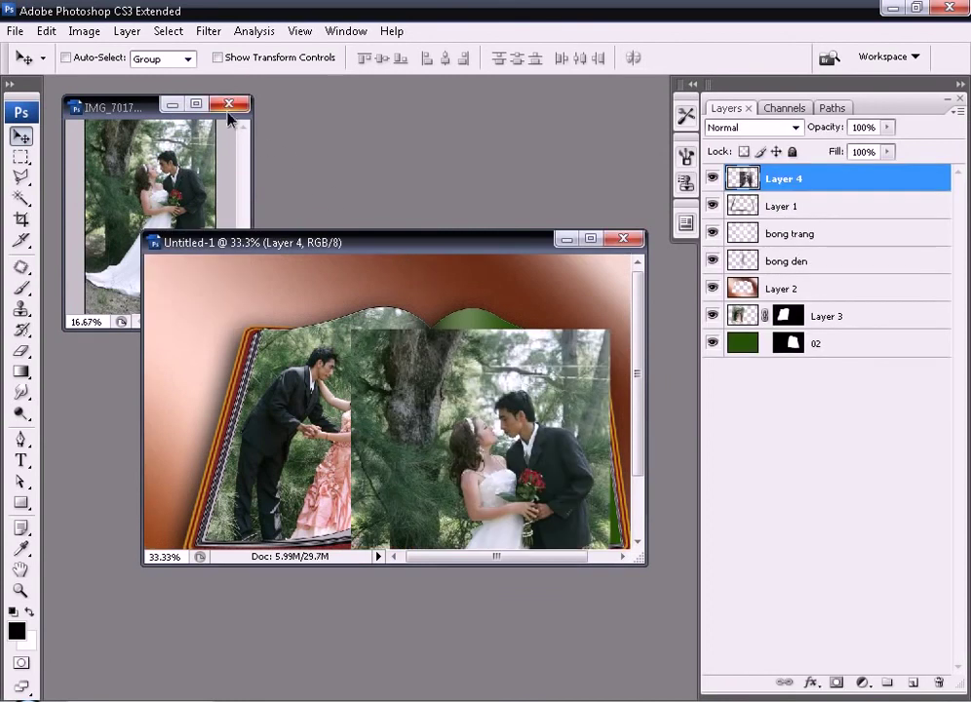
pyautogui.click(229, 103)
pyautogui.click(523, 285)
pyautogui.doubleClick(512, 245)
# Place Layer 4 between Layer 2 and Layer 3 and shift the photo over the right page.
pyautogui.moveTo(824, 316); pyautogui.dragTo(811, 302)
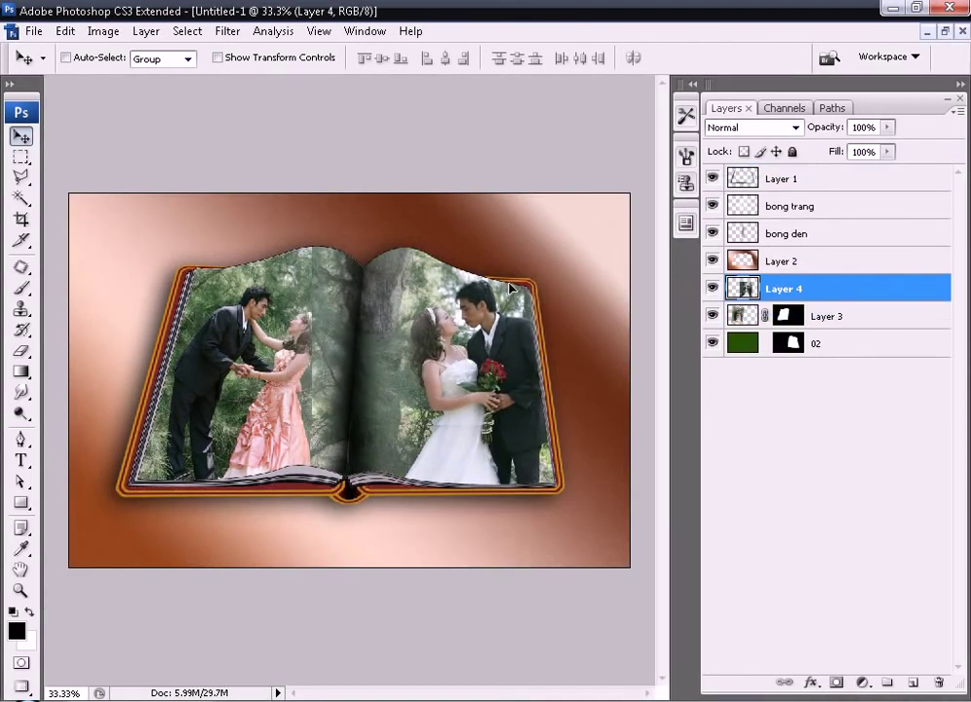
pyautogui.moveTo(367, 265); pyautogui.dragTo(392, 226)
pyautogui.moveTo(511, 285); pyautogui.dragTo(473, 290)
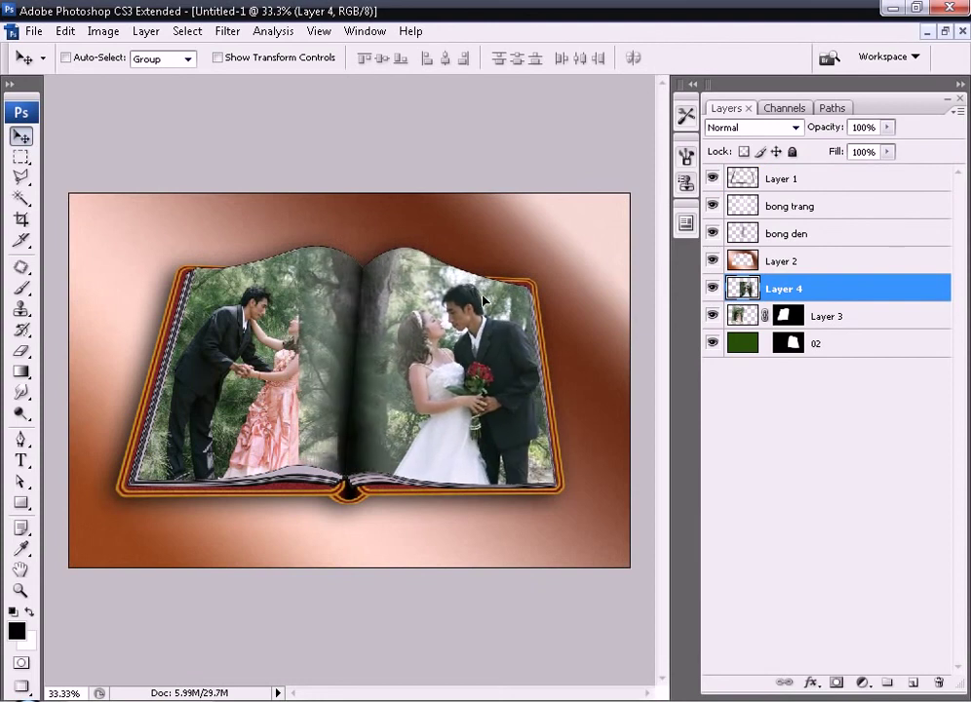
# Rotate the photo about 12 degrees to match the right page's tilt and position it.
pyautogui.hotkey('ctrl', 't')
pyautogui.moveTo(596, 516); pyautogui.dragTo(637, 479)
pyautogui.moveTo(419, 370); pyautogui.dragTo(435, 372)
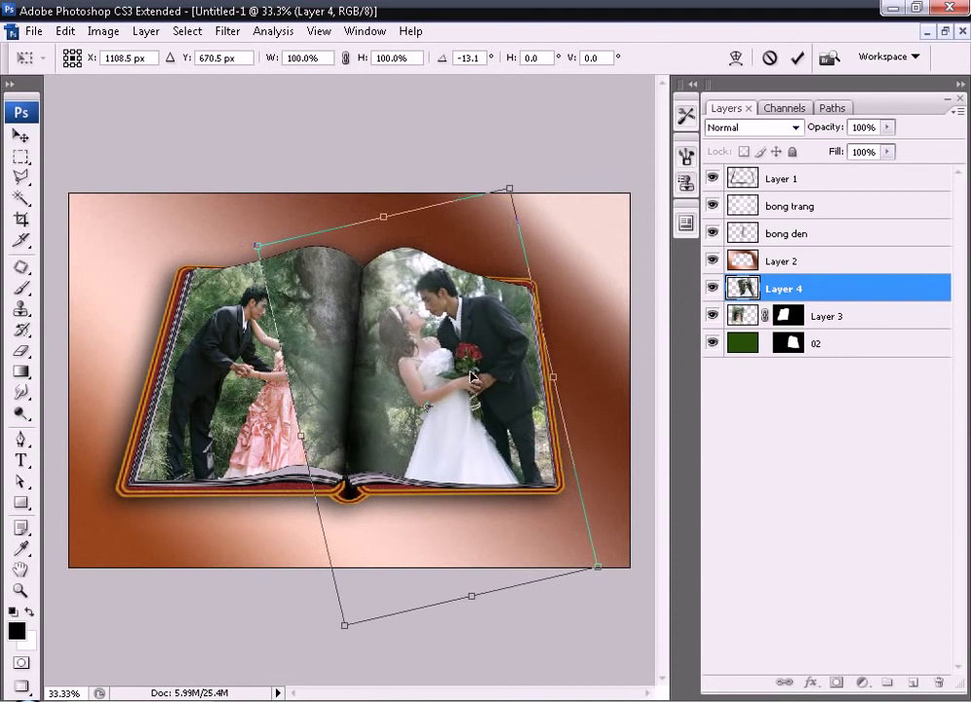
pyautogui.moveTo(564, 191); pyautogui.dragTo(571, 198)
pyautogui.press('Return')
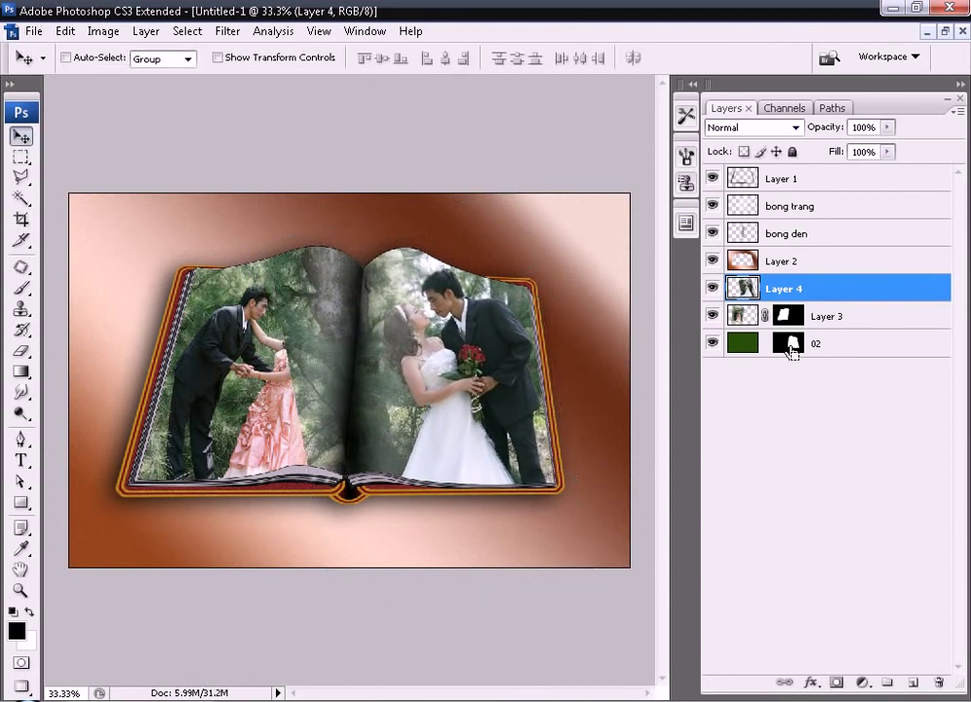
# Mask the photo to the right page's shape with the 02 mask and delete the green 02 layer.
pyautogui.click(836, 682)
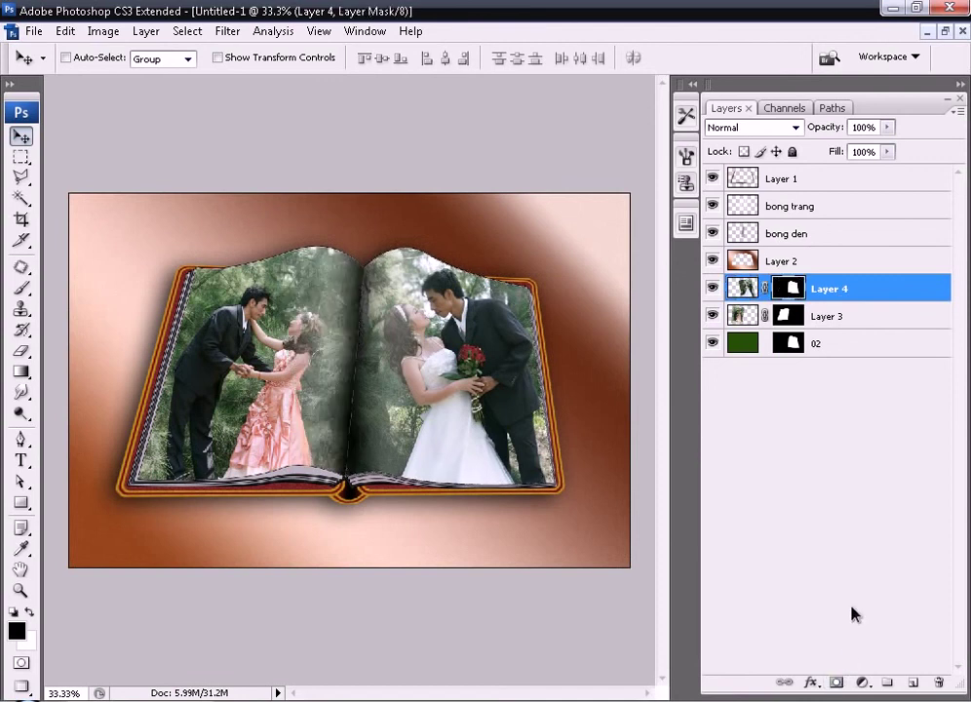
pyautogui.moveTo(825, 353); pyautogui.dragTo(939, 683)
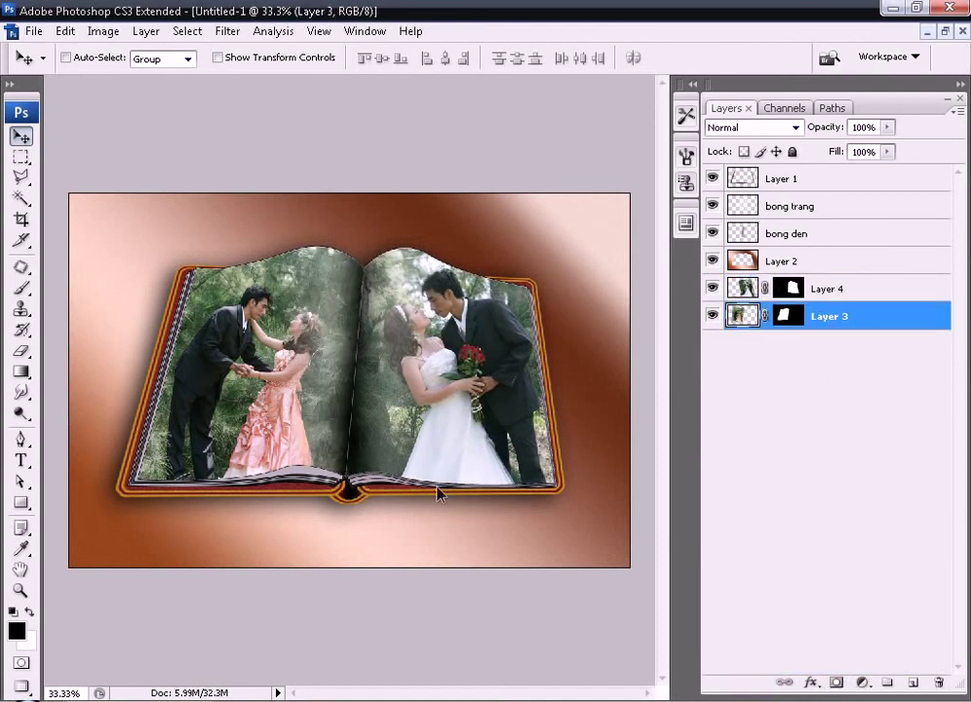
pyautogui.hotkey('ctrl', '-')
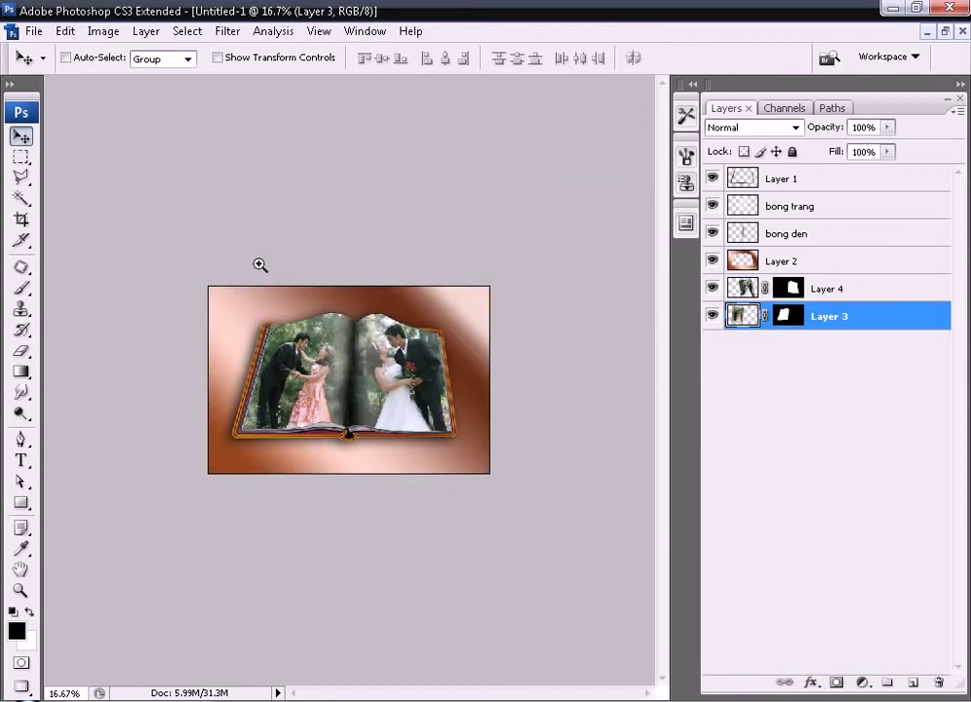
pyautogui.hotkey('ctrl', '+')
pyautogui.hotkey('ctrl', '+')
pyautogui.click(961, 85)
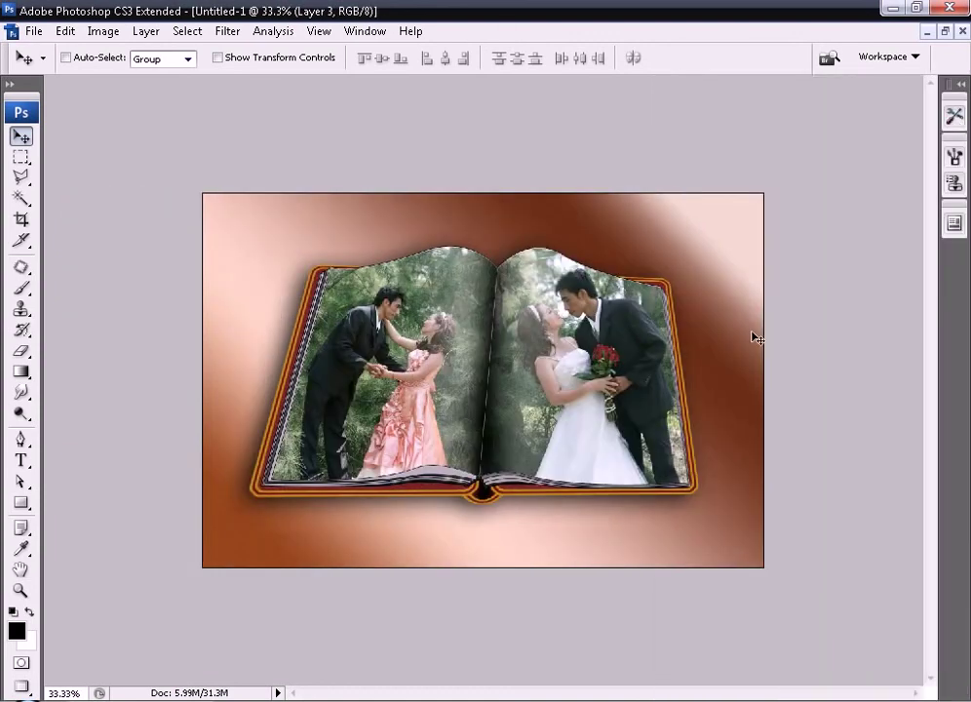
pyautogui.hotkey('ctrl', '+')
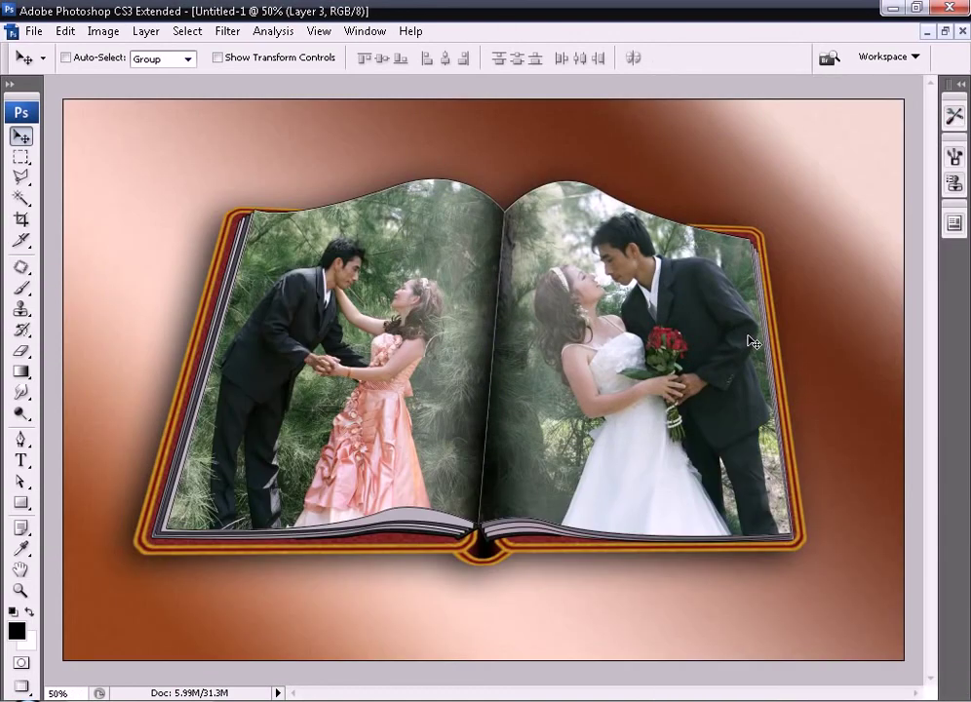